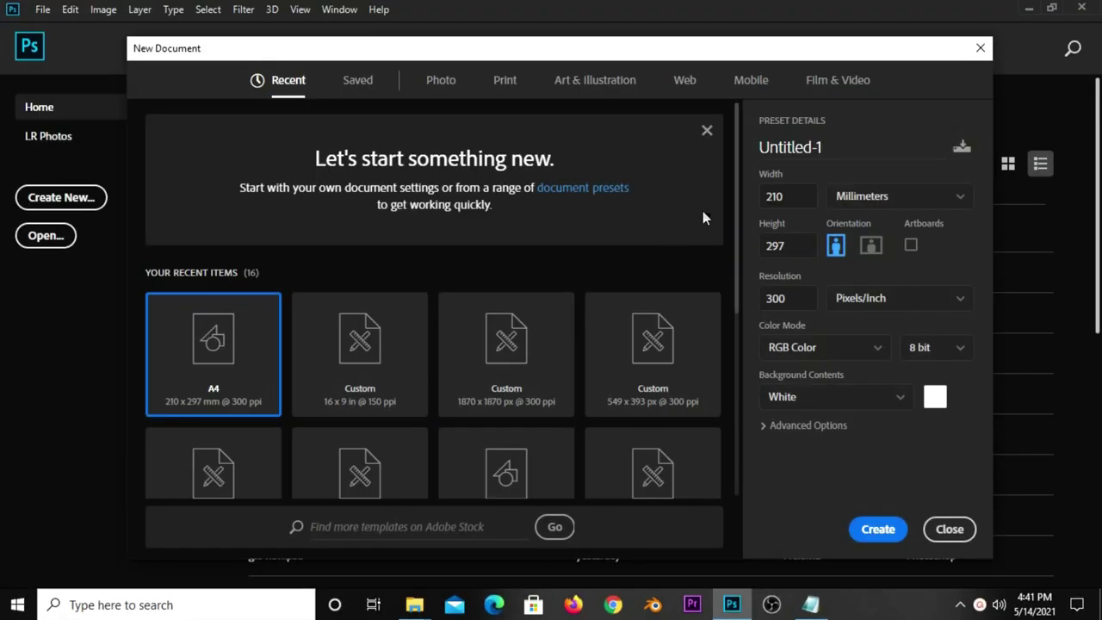
Check the A4 preset's width (210 mm), height (297 mm) and 300 ppi resolution
double_click(785, 197)
double_click(791, 246)
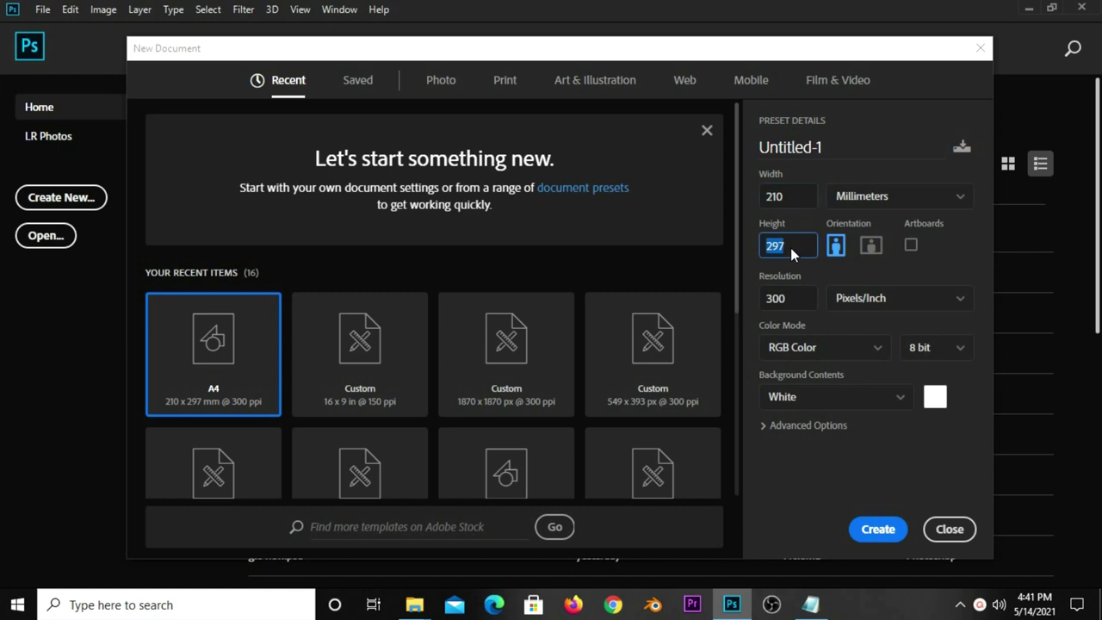
double_click(798, 299)
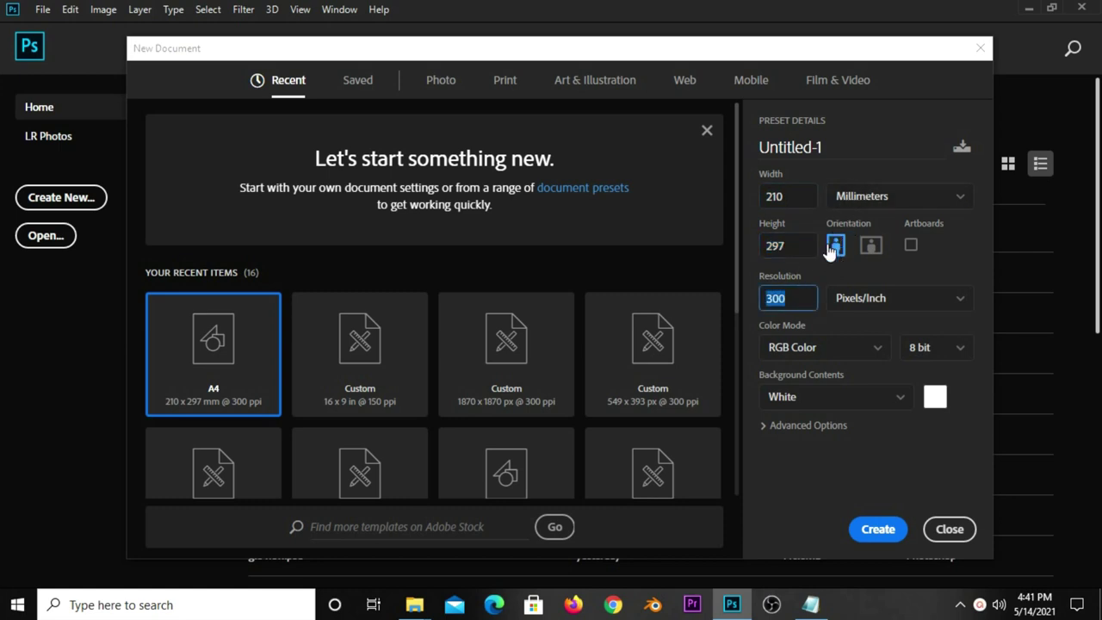
Create the A4 document and add a Solid Color fill layer
left_click(878, 527)
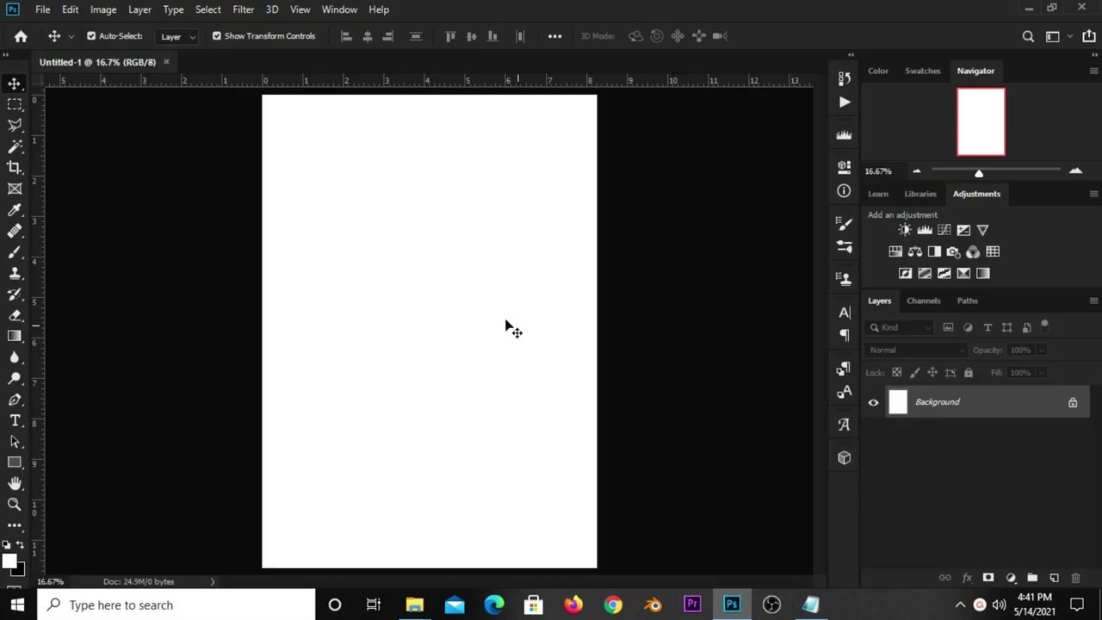
left_click(1011, 577)
left_click(1009, 295)
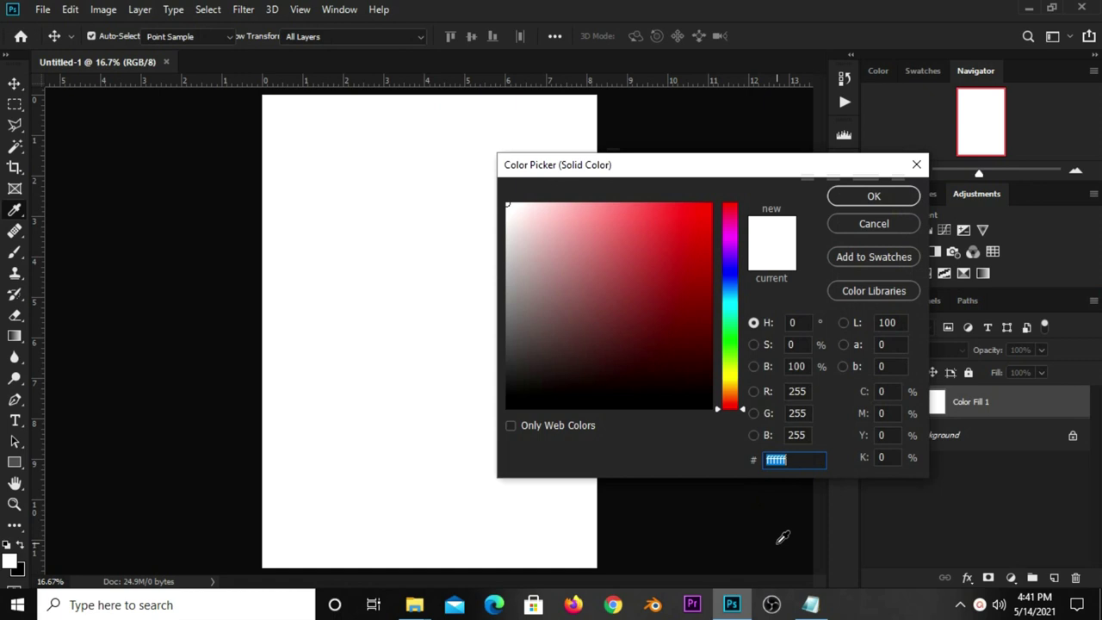
Copy 5399ba from the notes and paste it as the fill colour
left_click(810, 604)
double_click(552, 250)
right_click(523, 252)
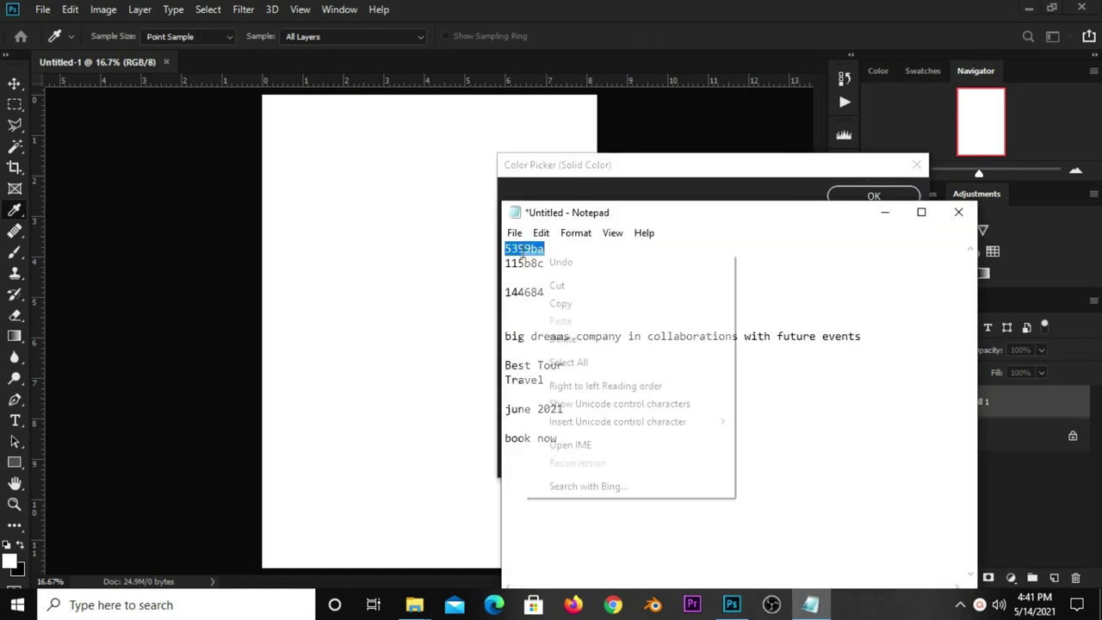
left_click(571, 305)
left_click(681, 181)
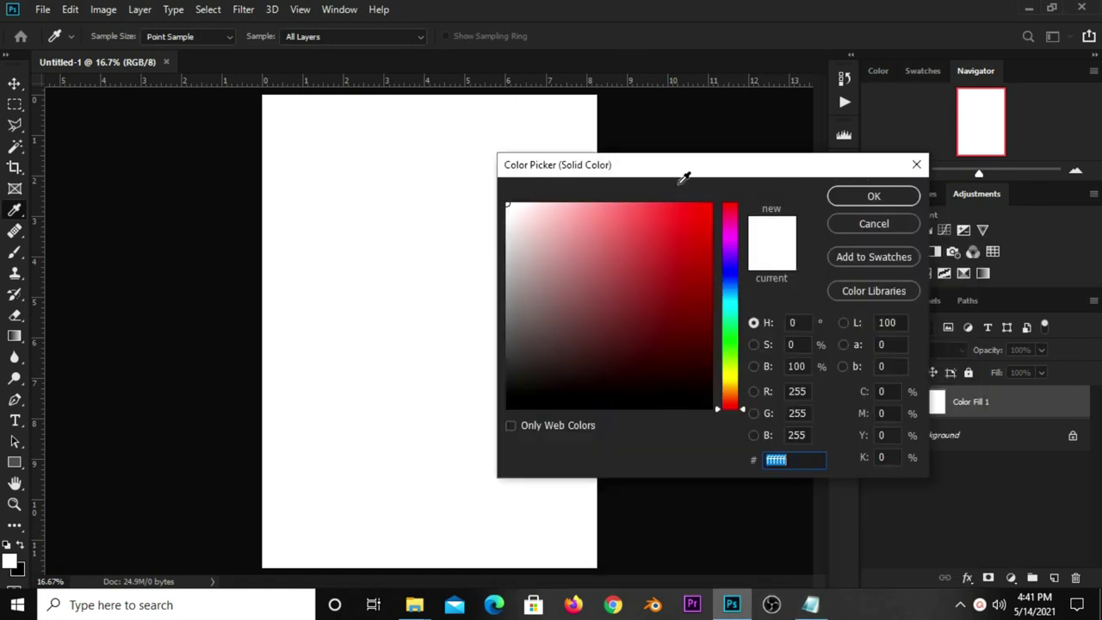
right_click(783, 465)
left_click(805, 306)
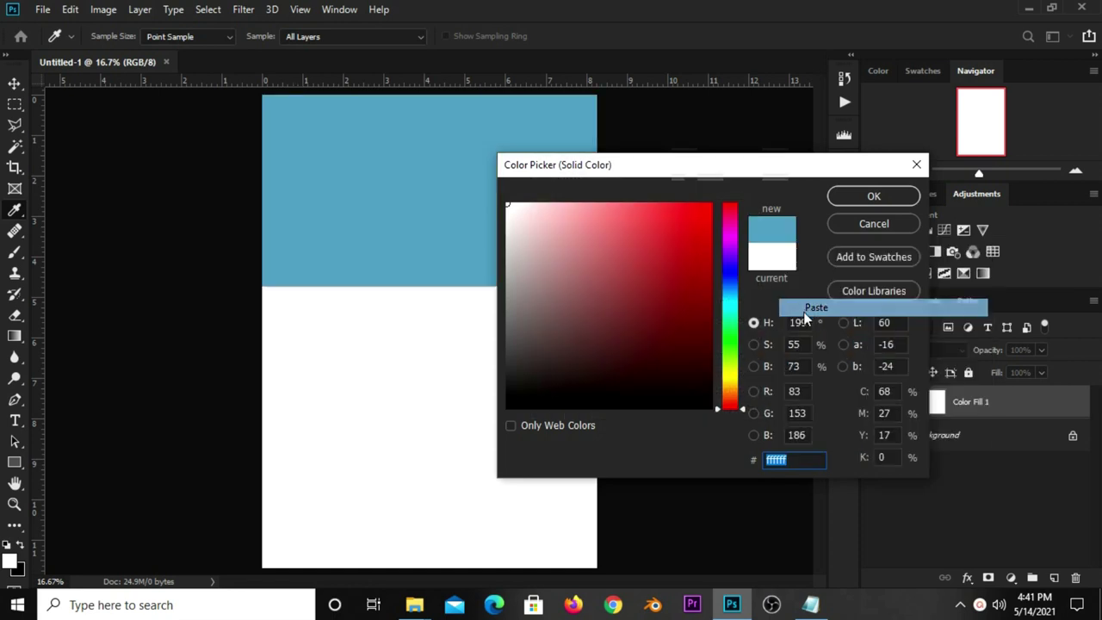
double_click(808, 460)
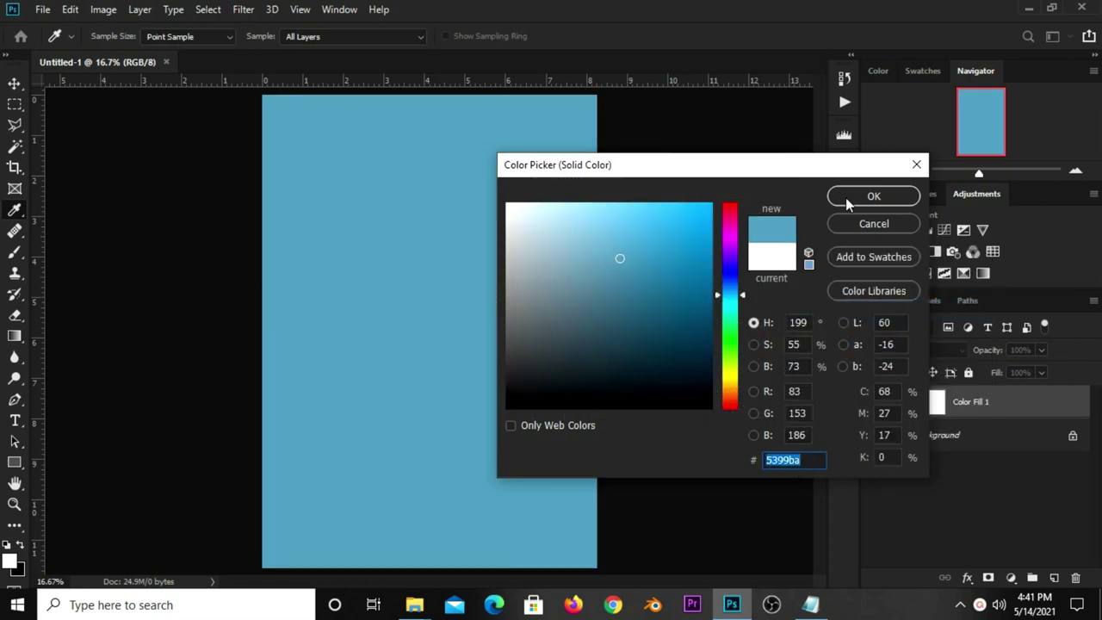
left_click(848, 197)
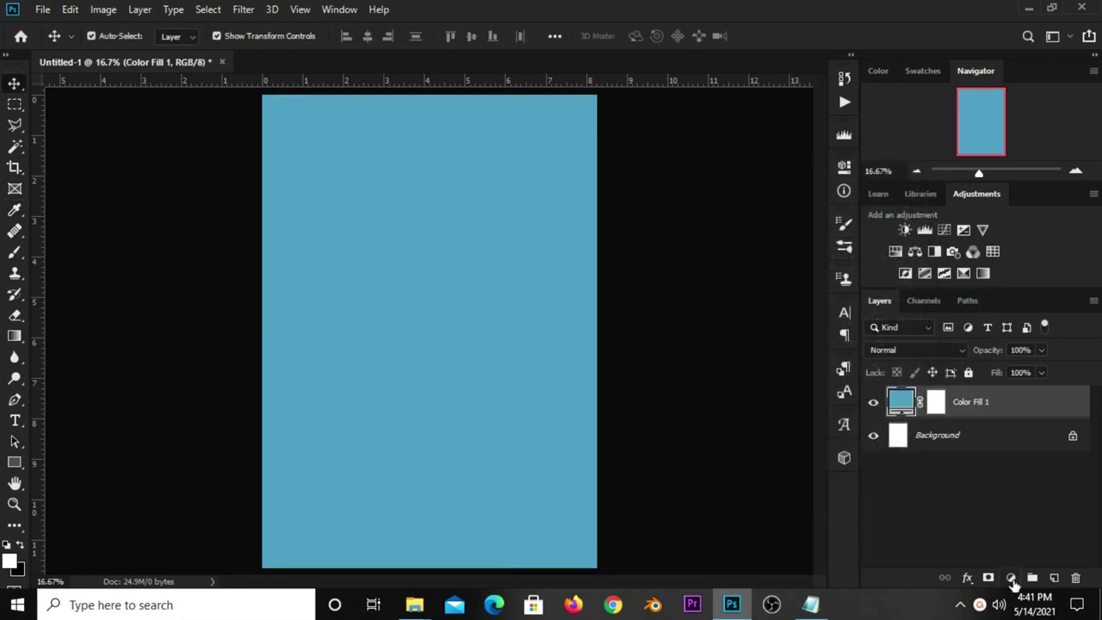
left_click(1012, 577)
Add Color Fill 2 using hex 115b8c copied from the colour notes
left_click(1004, 292)
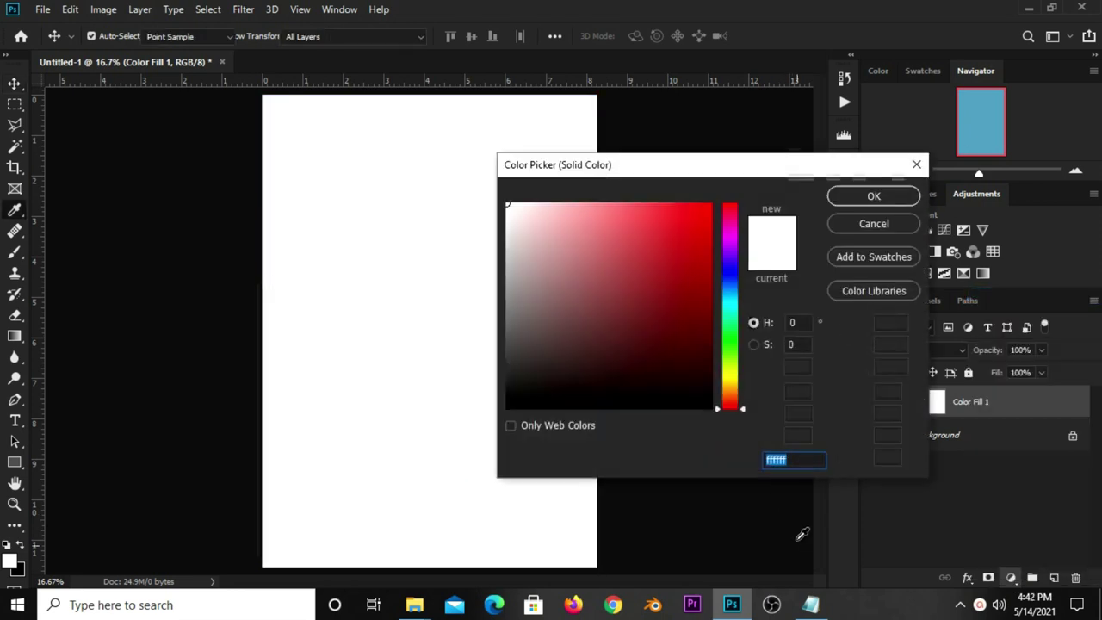
left_click(810, 605)
double_click(553, 263)
right_click(546, 263)
left_click(568, 315)
left_click(602, 168)
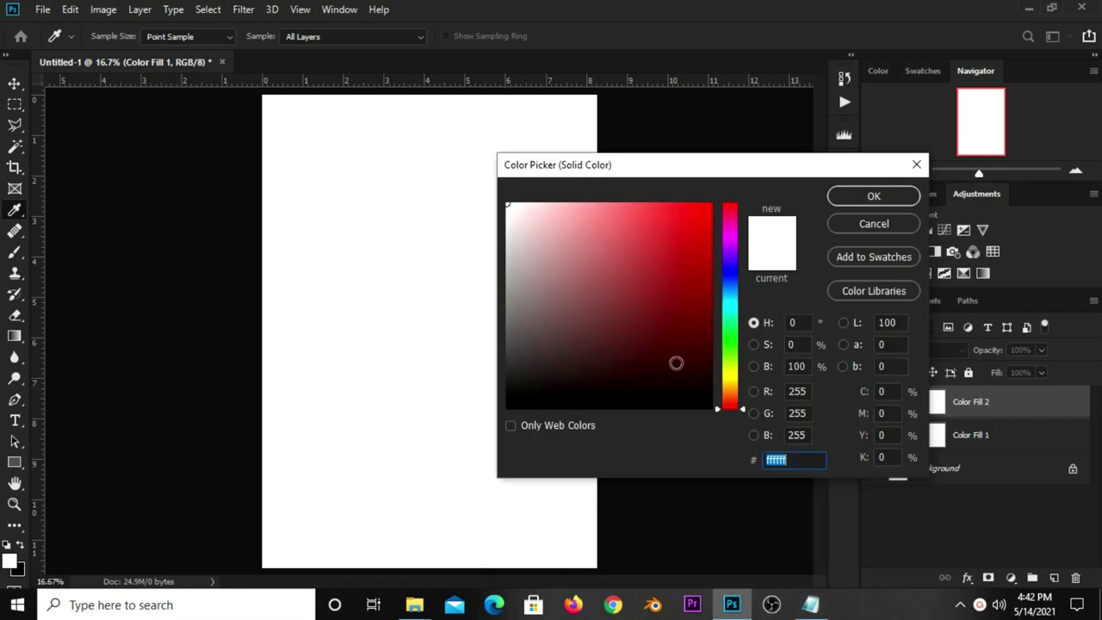
right_click(776, 457)
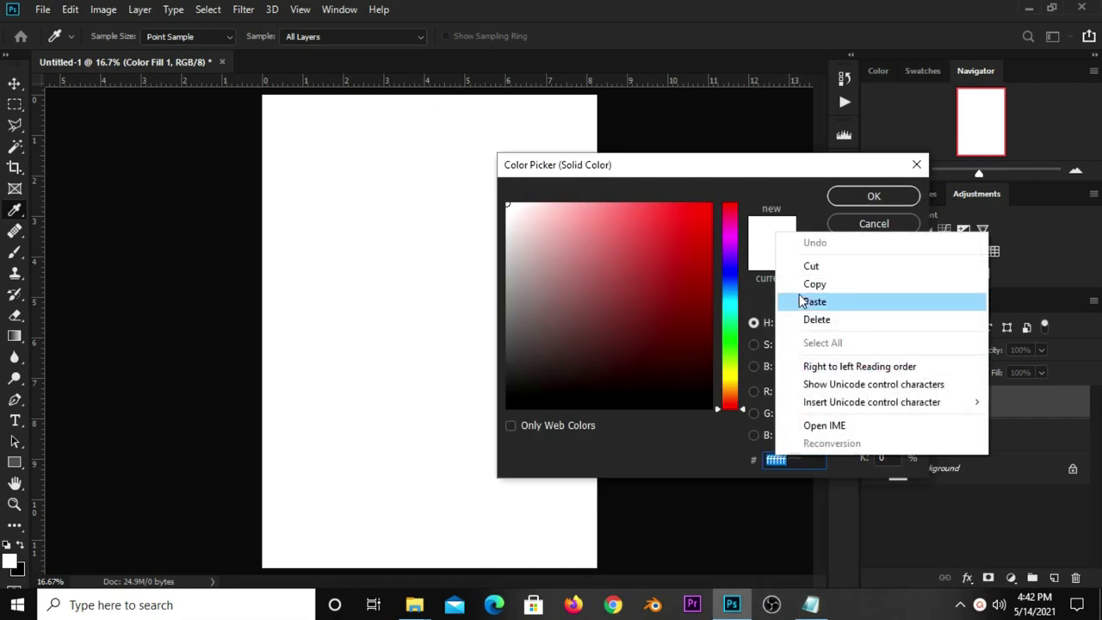
left_click(813, 302)
double_click(804, 460)
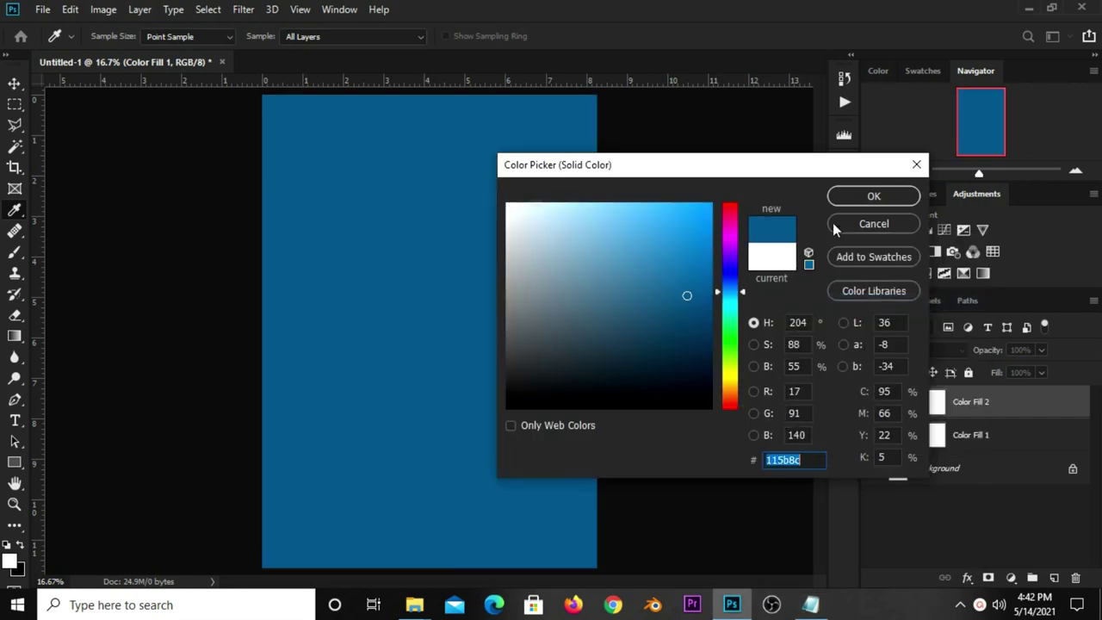
left_click(873, 196)
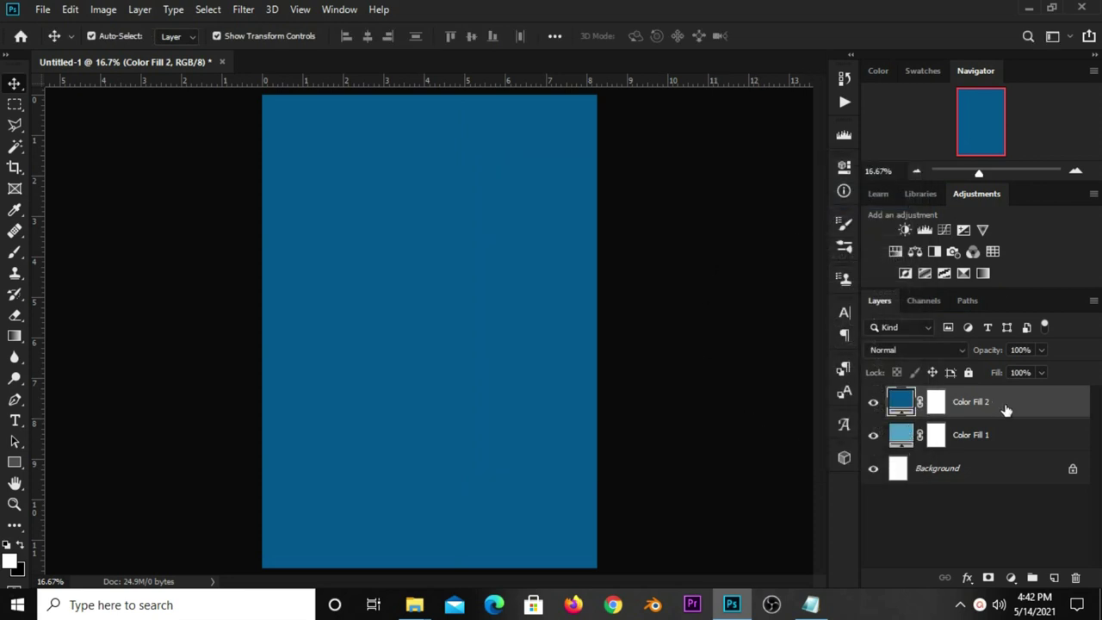
Target Color Fill 2's layer mask and choose the standard Brush tool
left_click(874, 406)
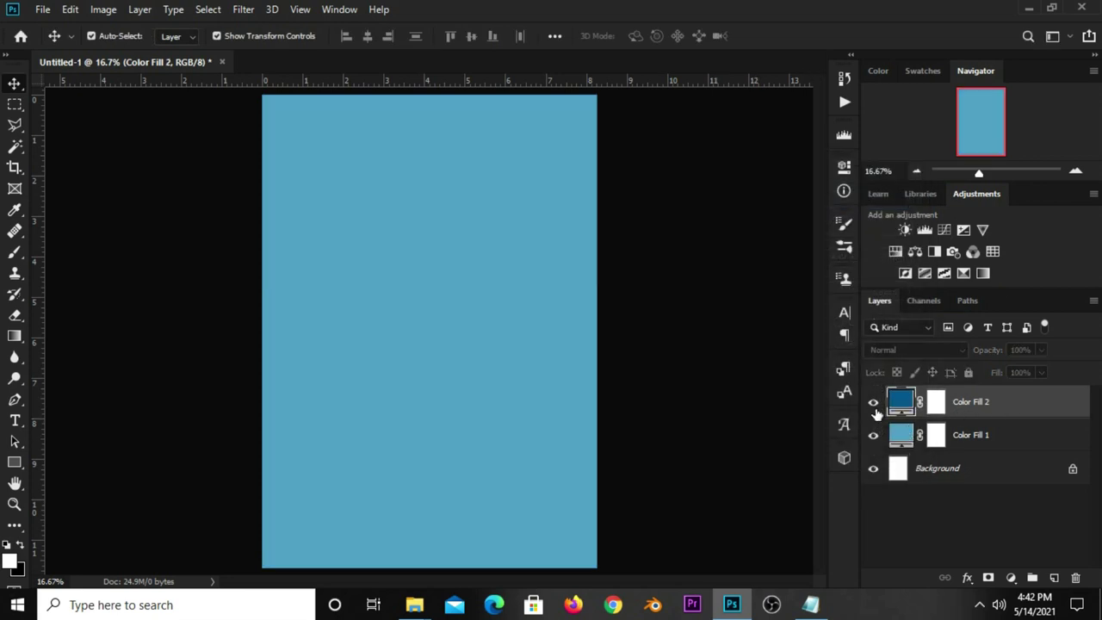
left_click(874, 408)
left_click(935, 401)
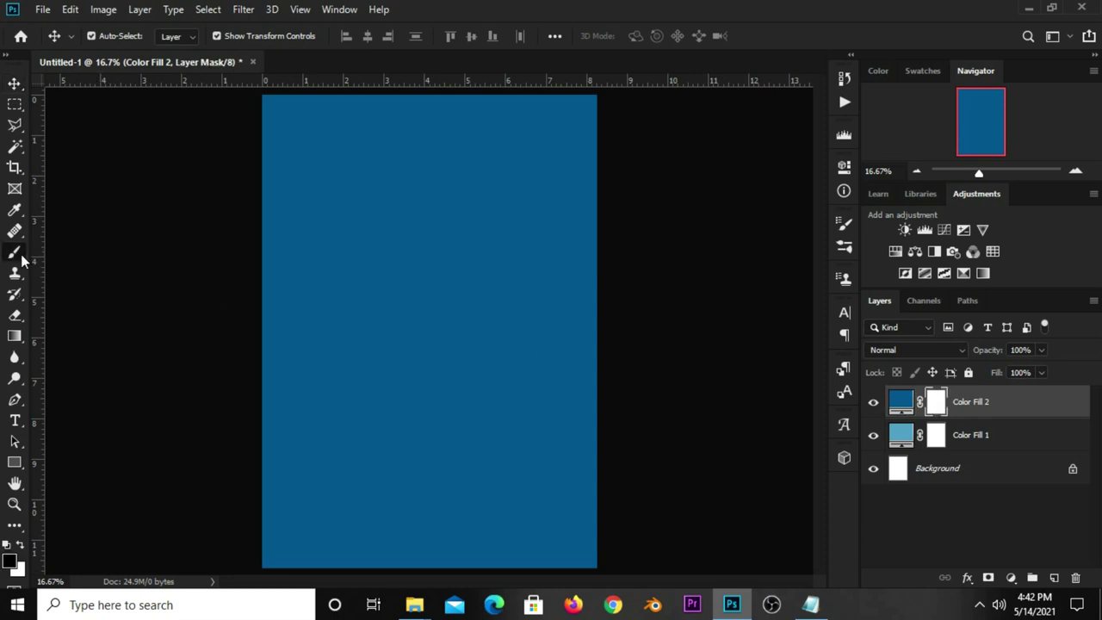
left_click_drag(14, 251, 76, 251)
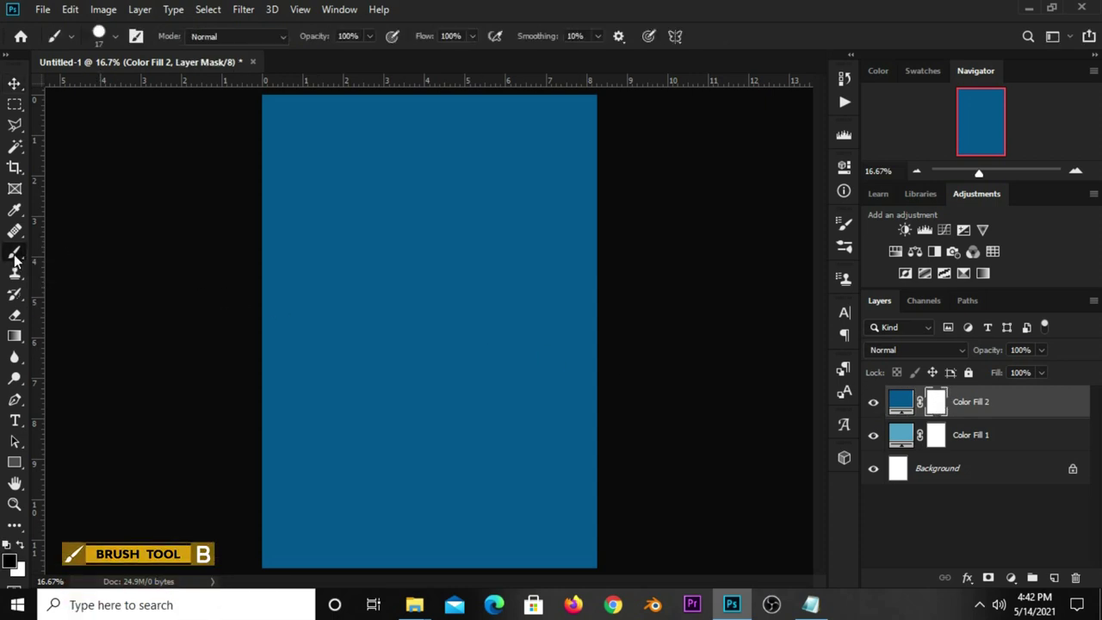
right_click(15, 258)
left_click(51, 248)
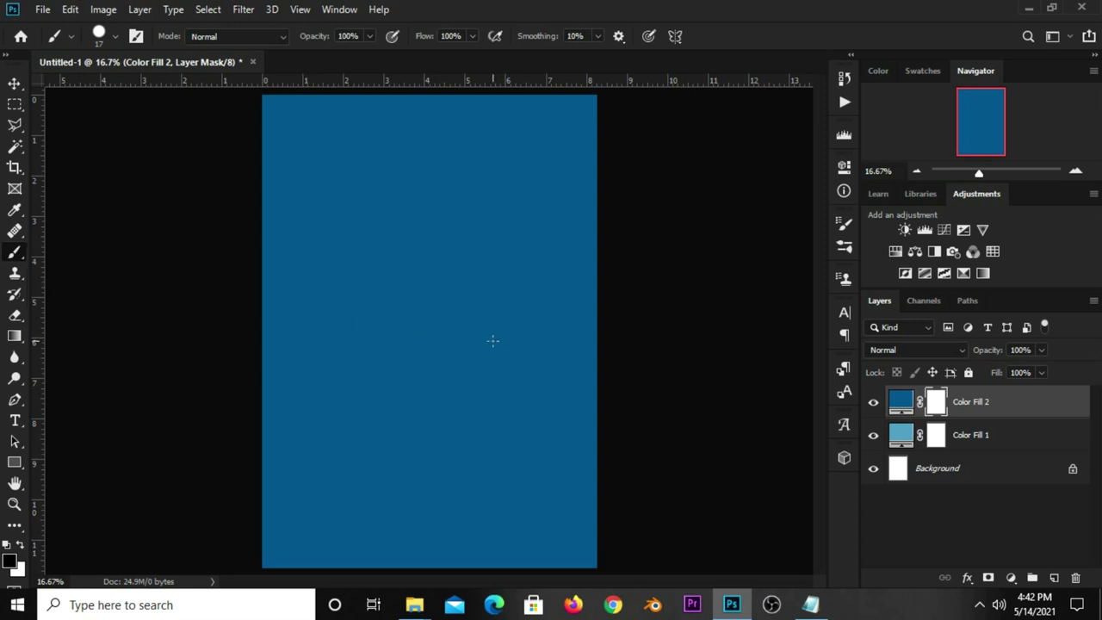
Make the brush about 3000 px wide with black as the painting colour
right_click(465, 308)
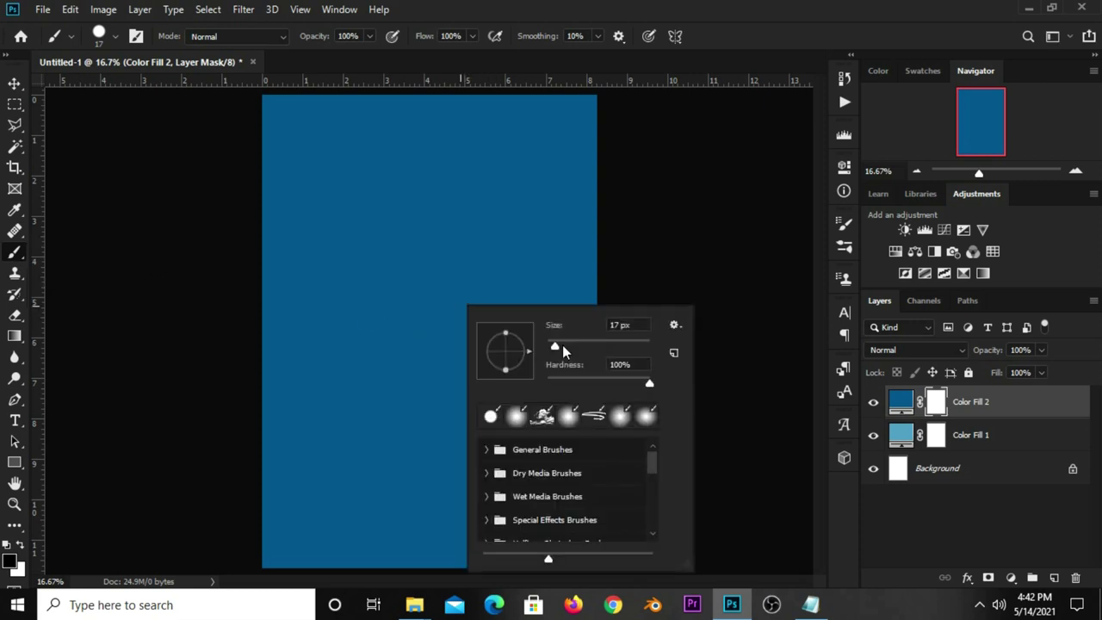
left_click_drag(623, 350, 652, 342)
key("Return")
left_click_drag(483, 269, 622, 290)
left_click_drag(408, 320, 435, 342)
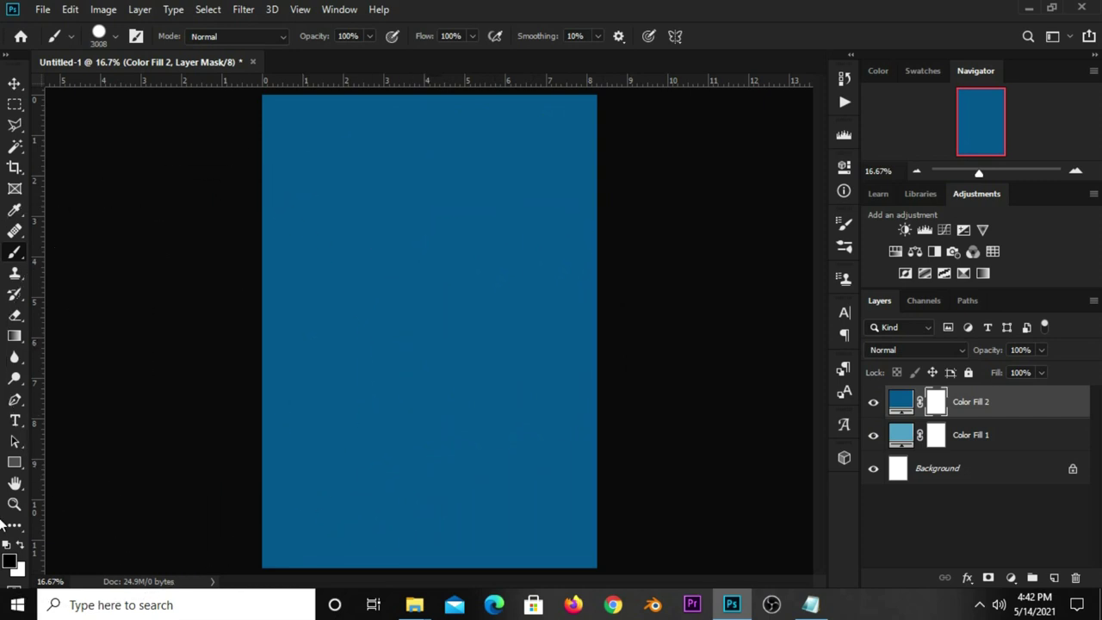
left_click(9, 560)
double_click(816, 459)
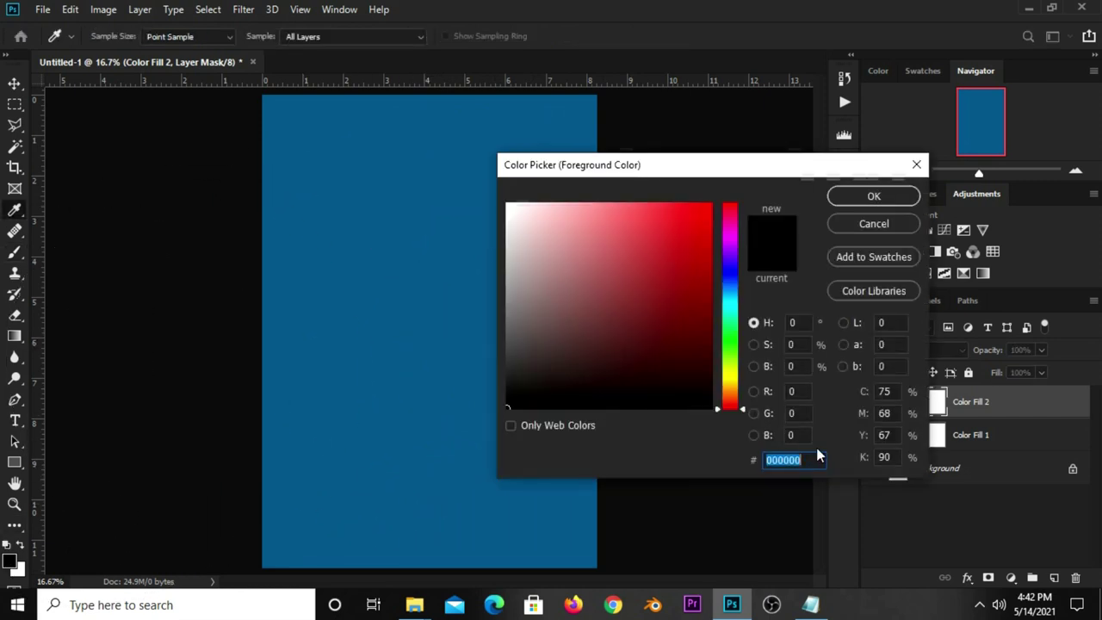
left_click(860, 197)
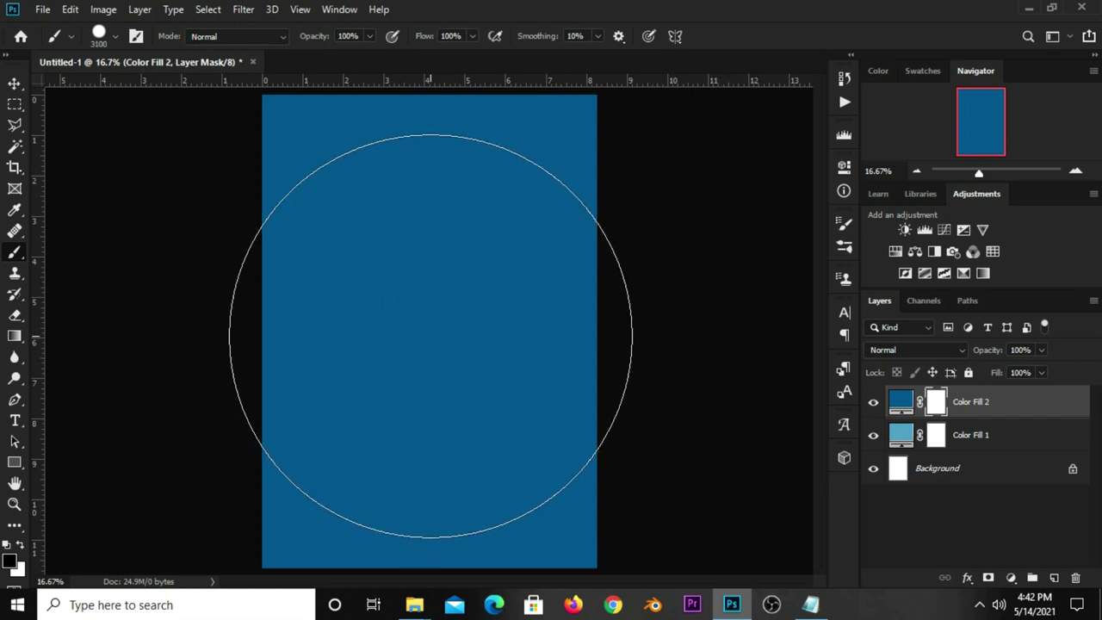
Lower brush hardness, enlarge to 3600 px, and paint two soft central dabs into the mask
left_click(431, 335)
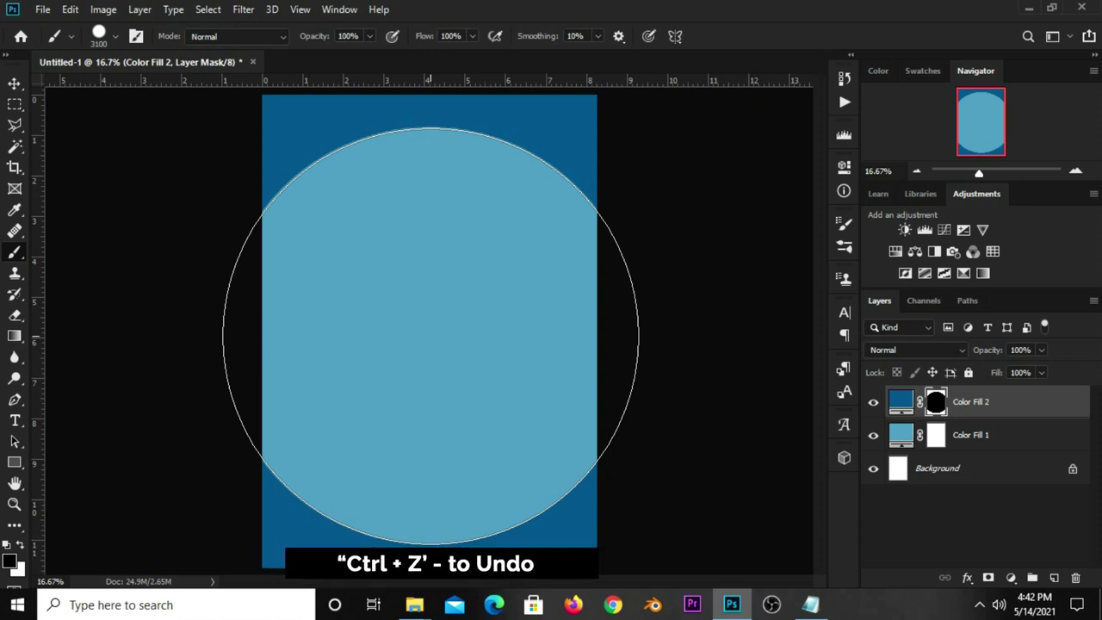
key("ctrl+z")
left_click(99, 36)
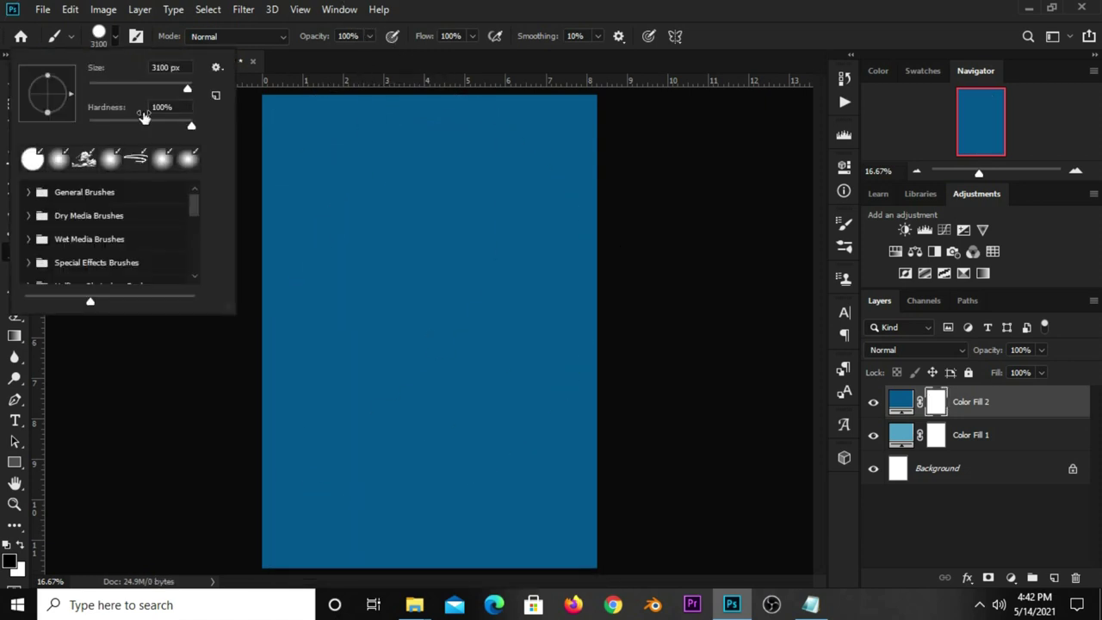
left_click_drag(185, 126, 86, 126)
left_click(805, 15)
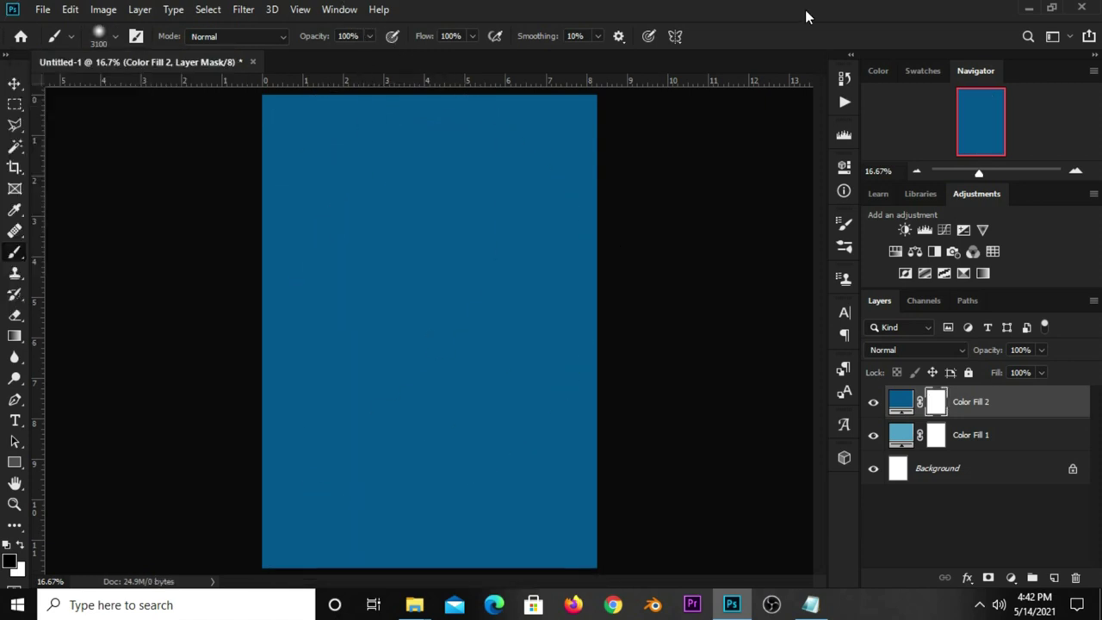
key("bracketright")
key("bracketright")
key("bracketright")
key("bracketright")
key("bracketright")
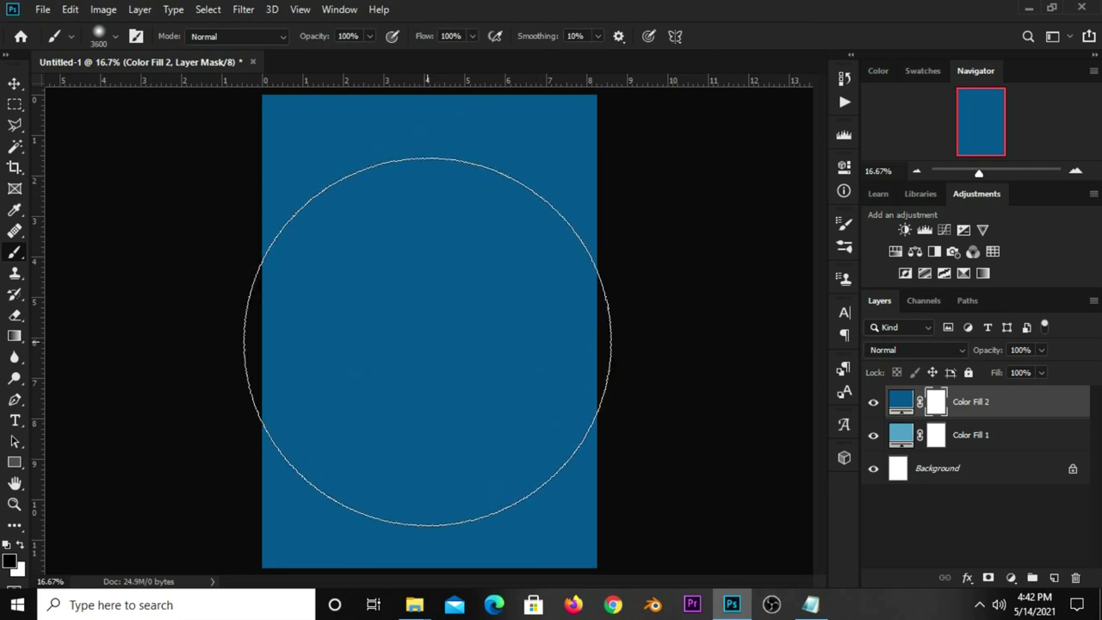
key("bracketright")
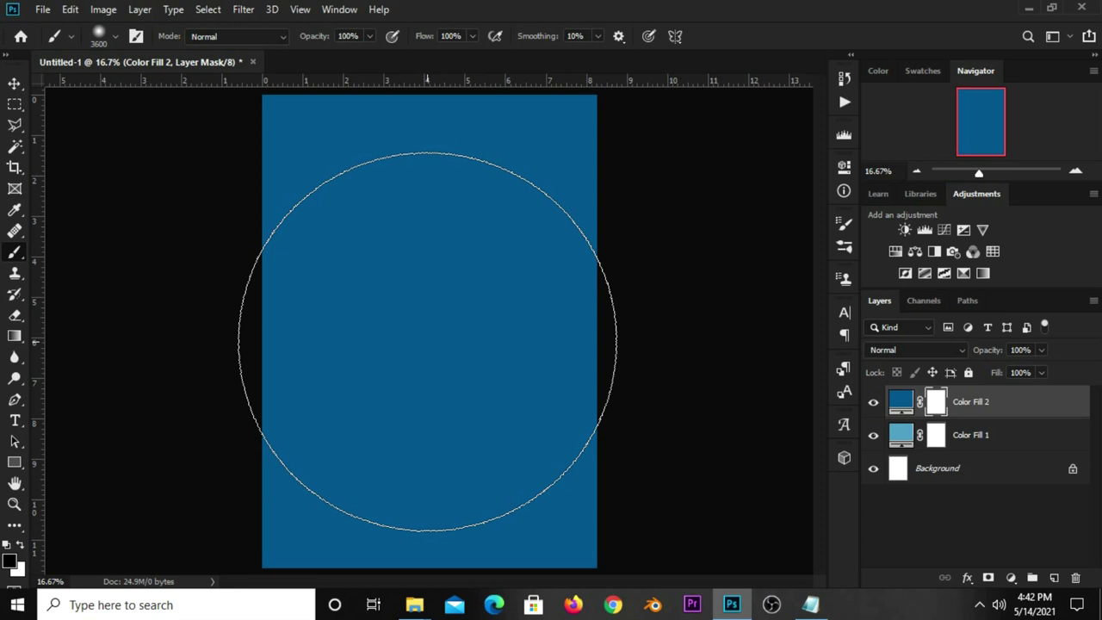
left_click(427, 341)
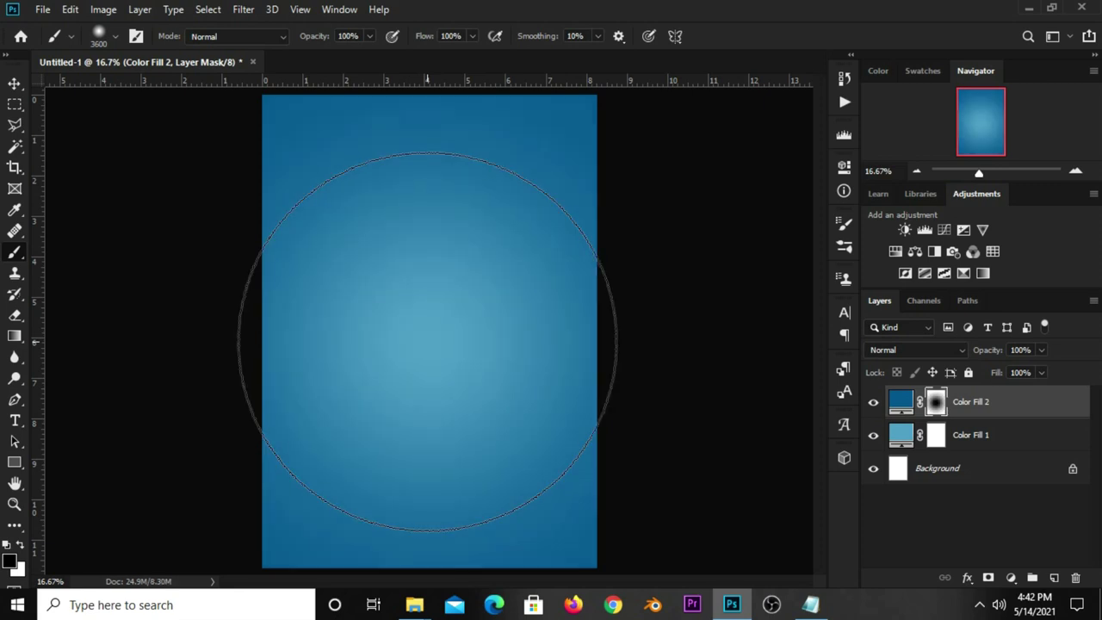
left_click(427, 342)
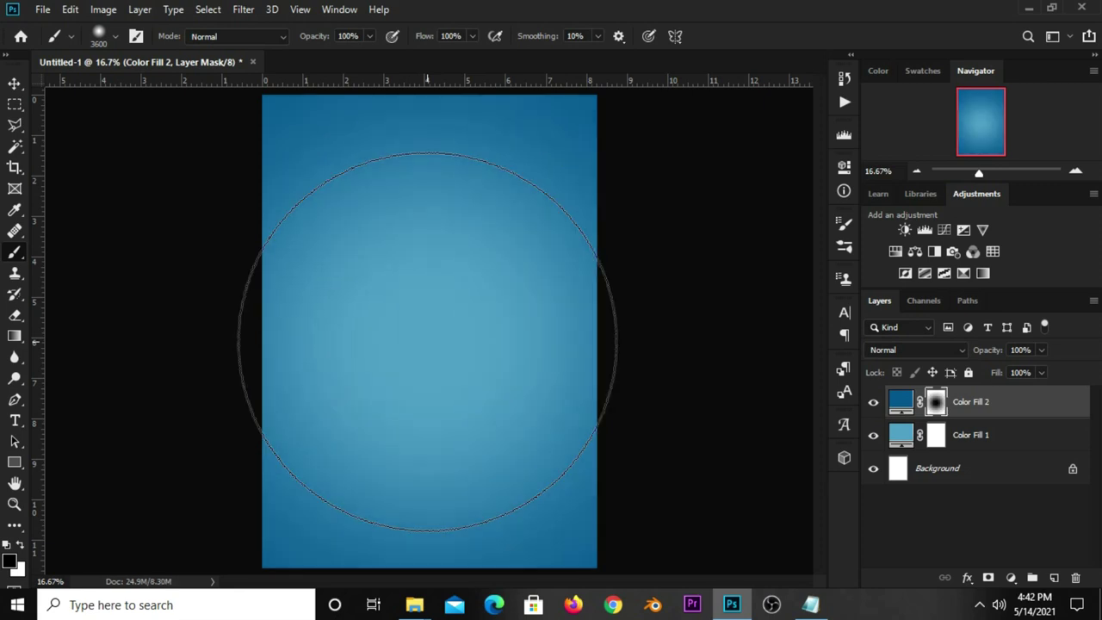
left_click(13, 84)
Set Color Fill 2 to Multiply blending at 73% opacity
left_click(48, 86)
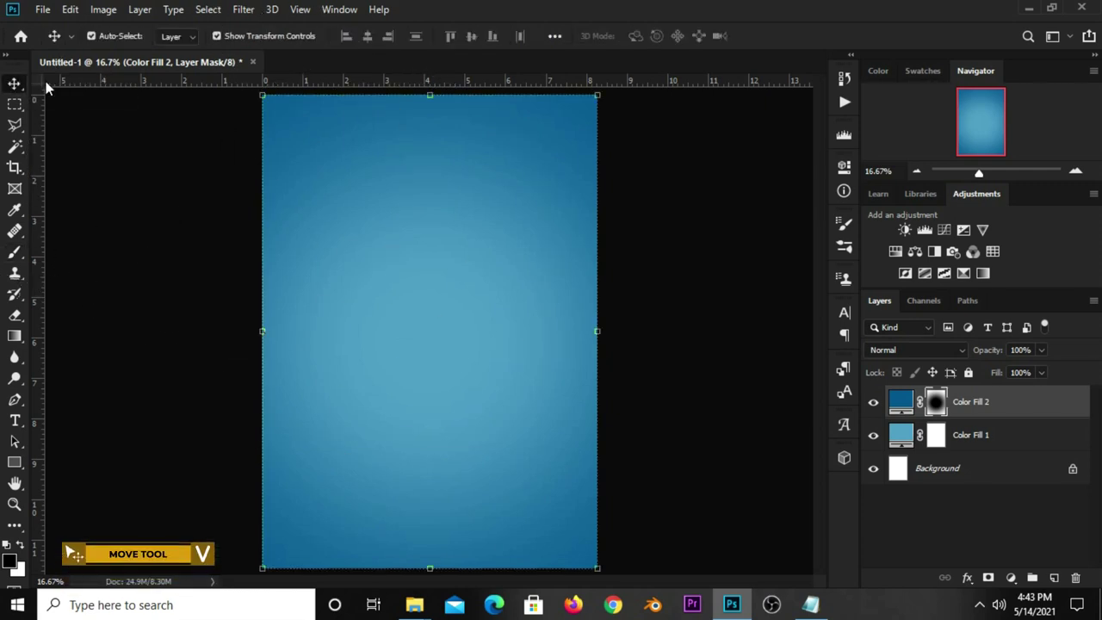
left_click(874, 402)
left_click(981, 410)
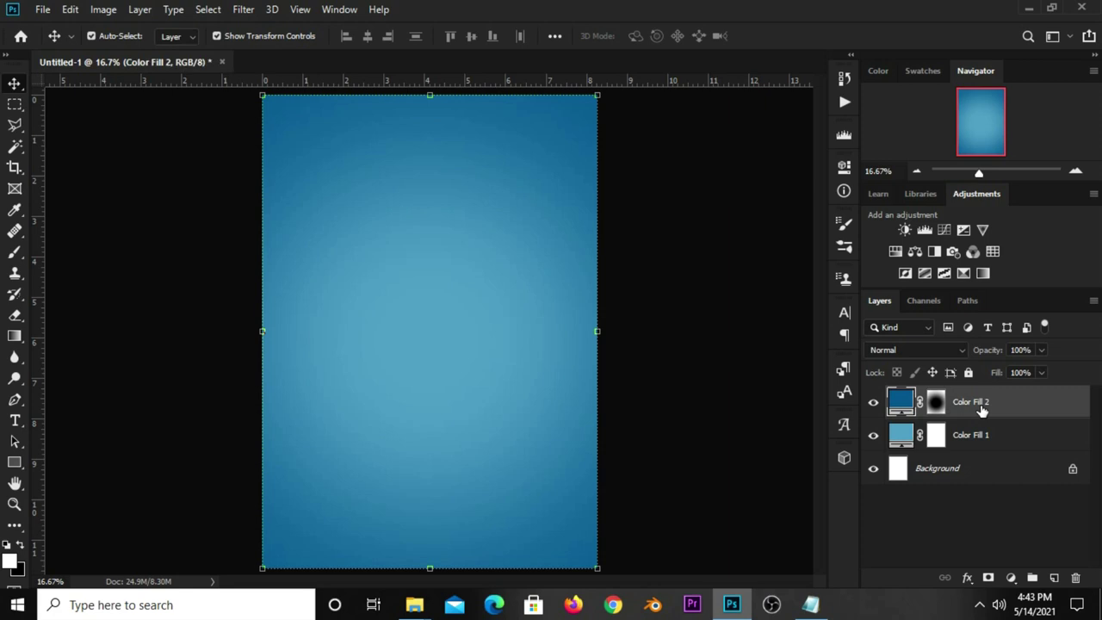
left_click(933, 350)
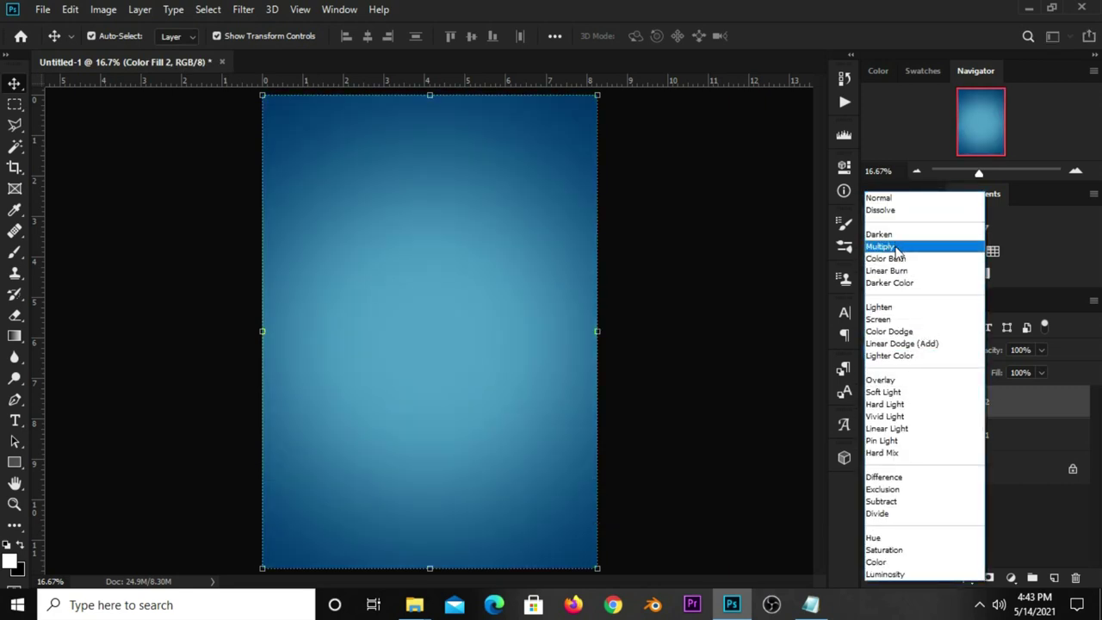
left_click(895, 247)
left_click(1040, 349)
left_click_drag(1026, 364, 1022, 367)
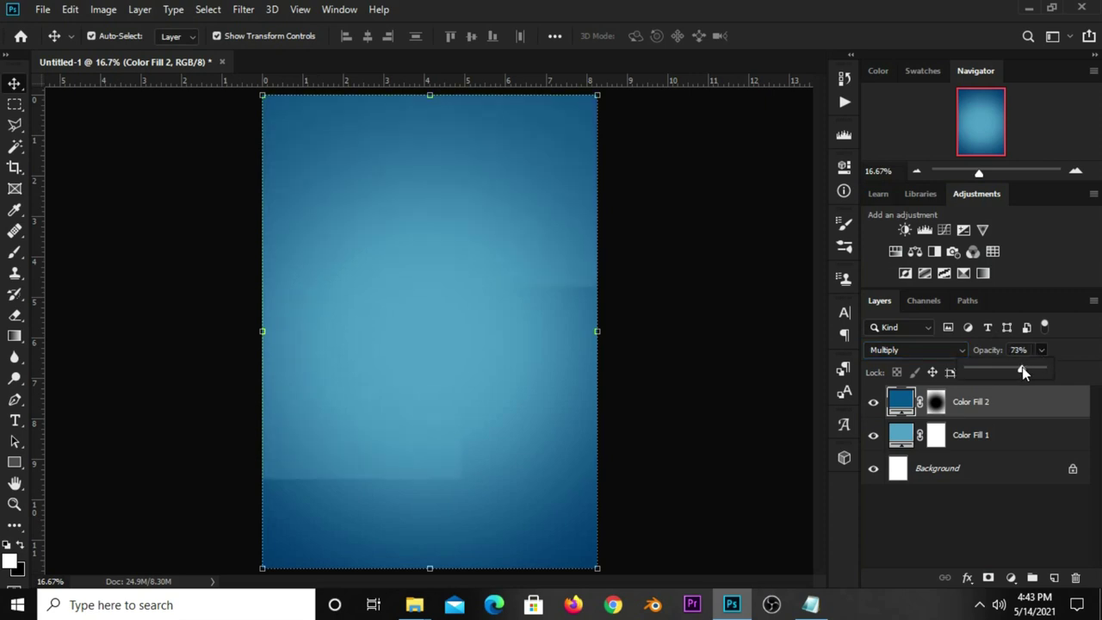
left_click(680, 408)
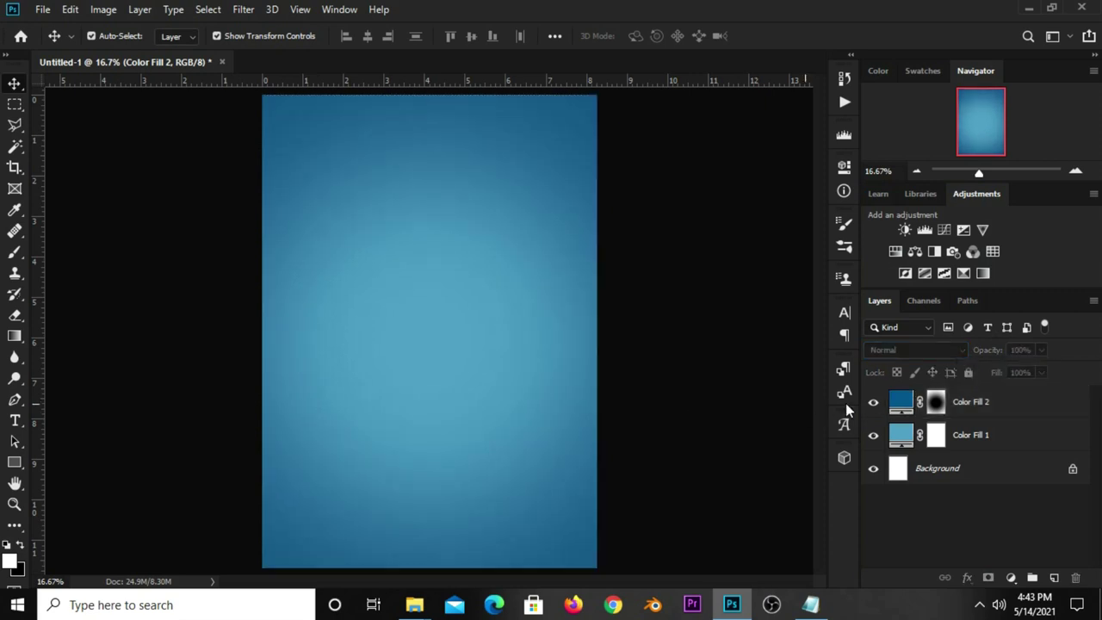
left_click(873, 402)
left_click(874, 402)
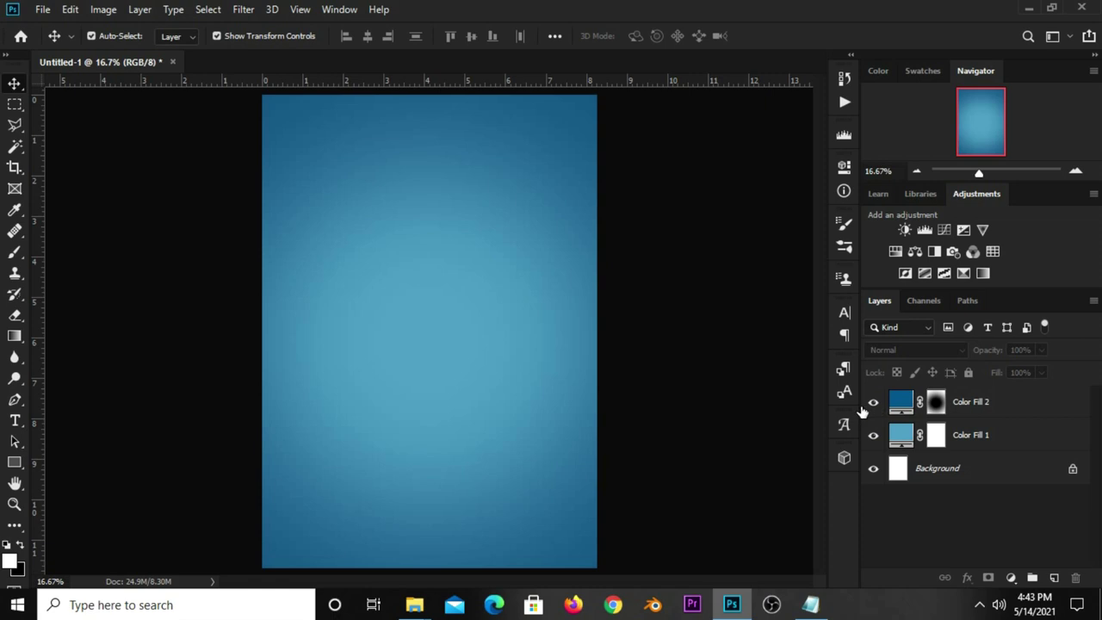
Add a Curves adjustment with darker shadows and brighter highlights, plus a blank Layer 1
left_click(1010, 577)
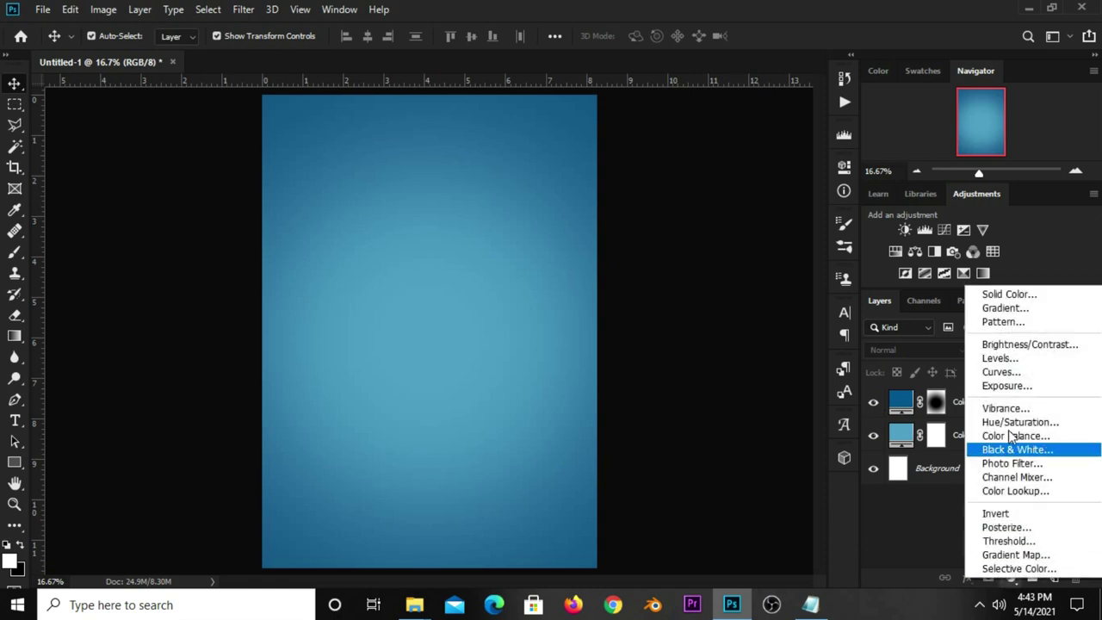
left_click(1003, 372)
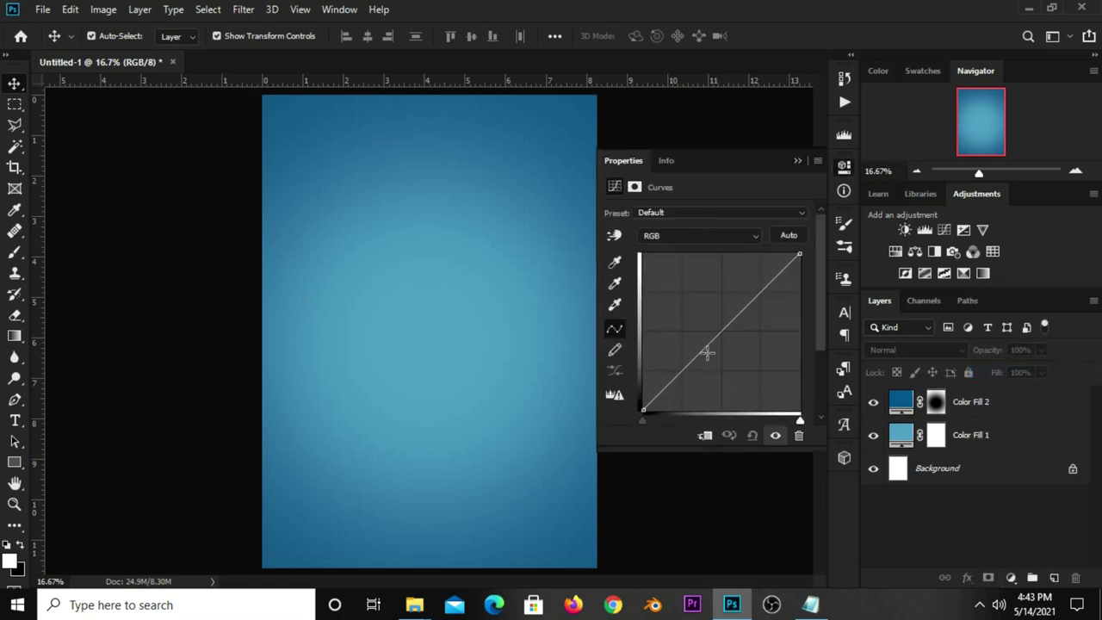
left_click_drag(706, 348, 706, 361)
left_click(754, 290)
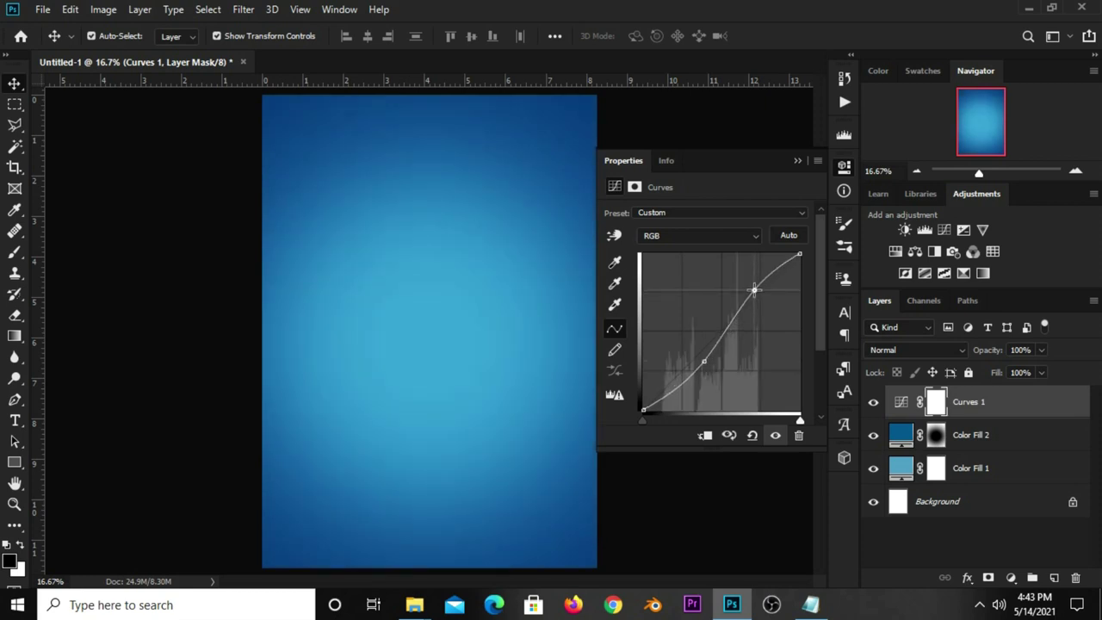
left_click(797, 160)
left_click(871, 404)
left_click(871, 403)
left_click(714, 385)
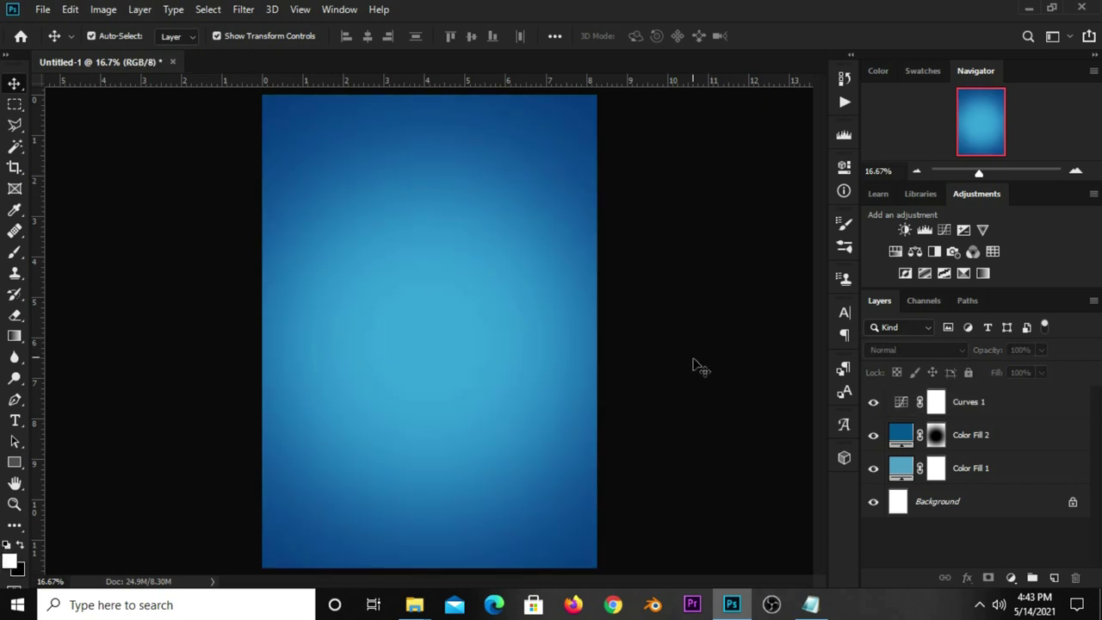
left_click(1050, 579)
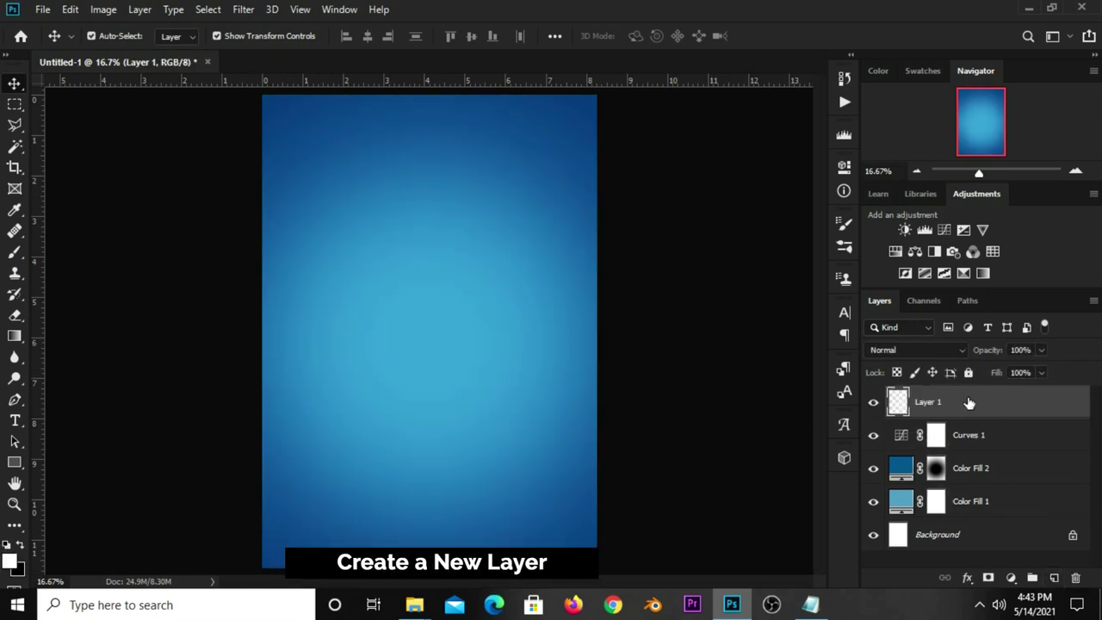
Paint one large soft white brush dab at the poster's centre on Layer 1
left_click(15, 251)
left_click(92, 256)
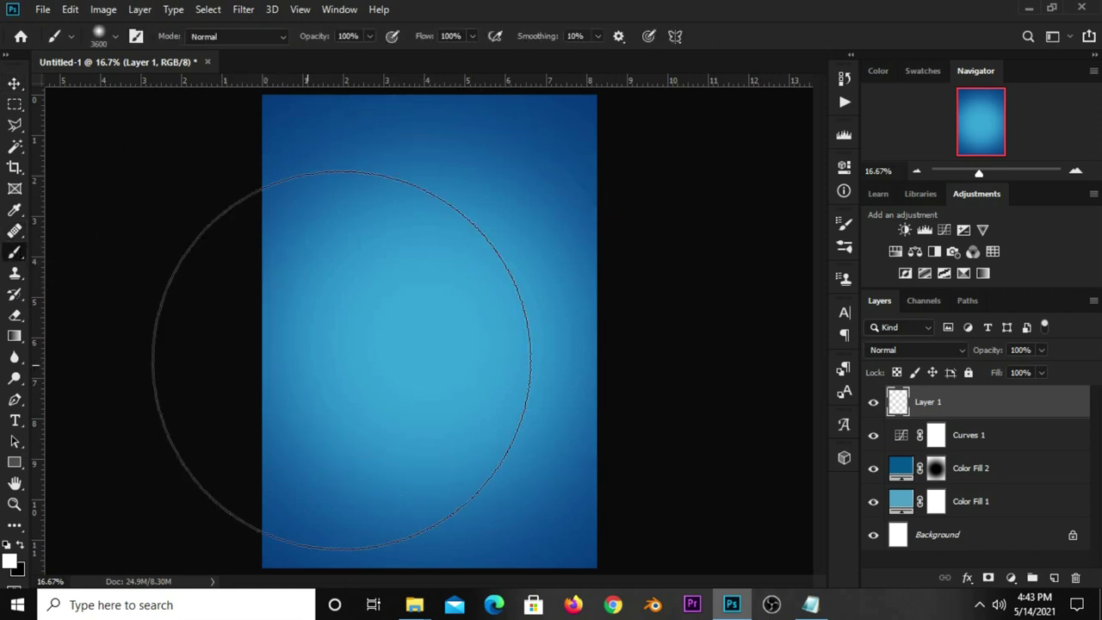
left_click(10, 561)
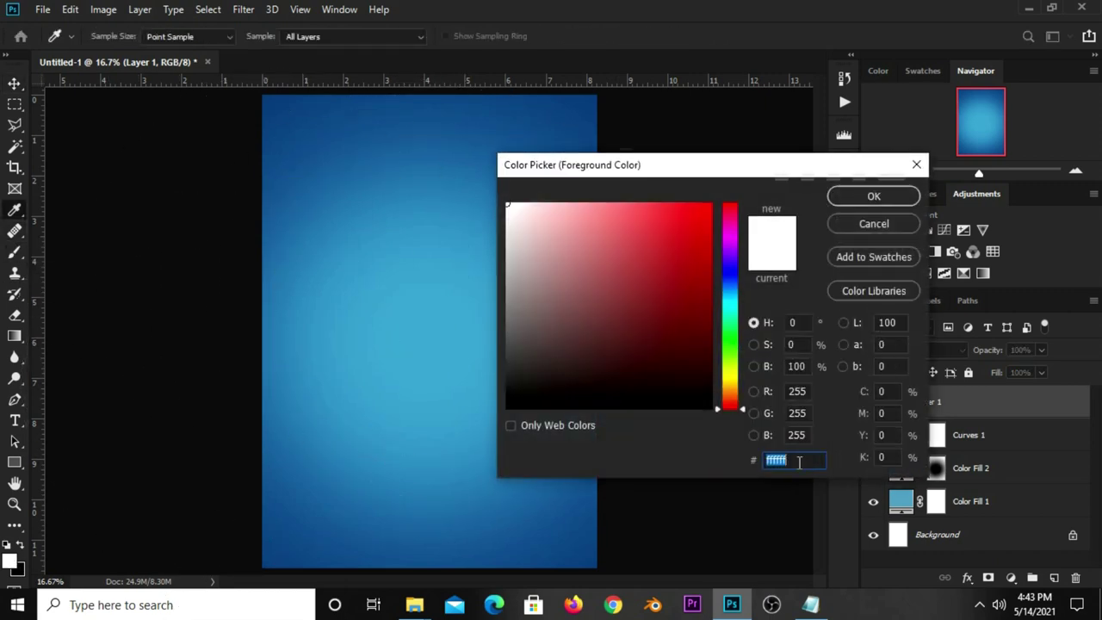
left_click(848, 194)
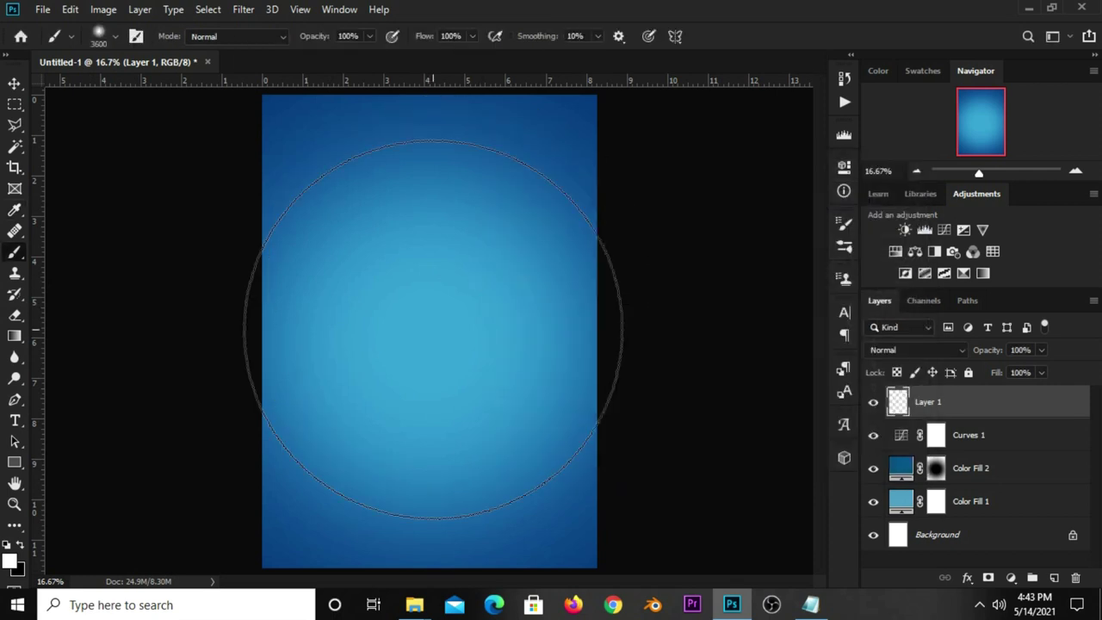
key("bracketleft")
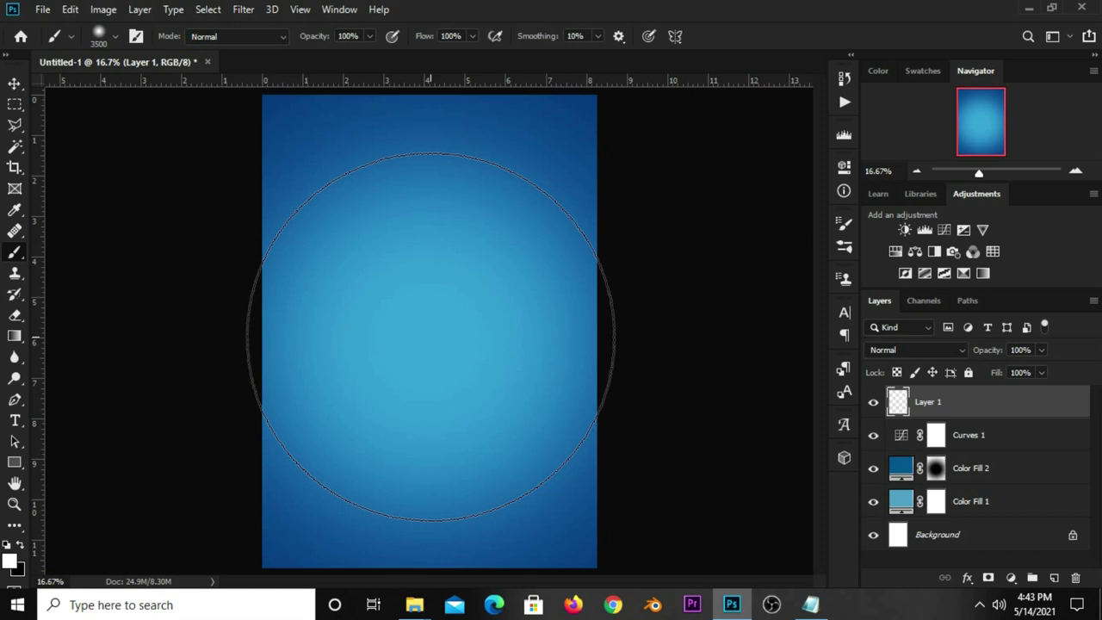
left_click(430, 336)
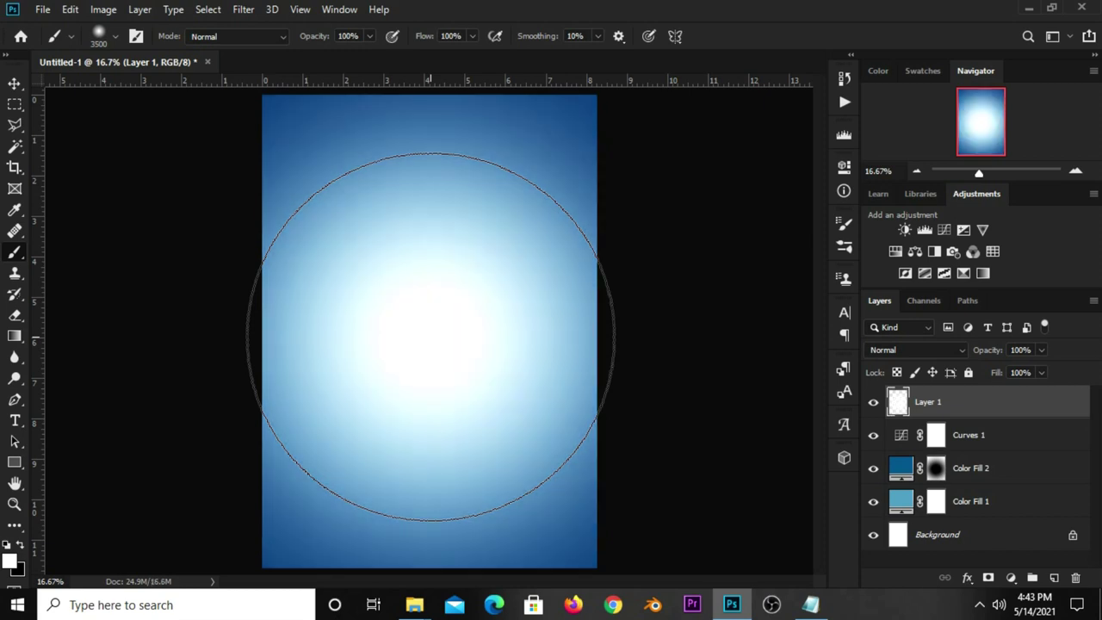
Set Layer 1's blend mode to Overlay
left_click(14, 83)
left_click(107, 90)
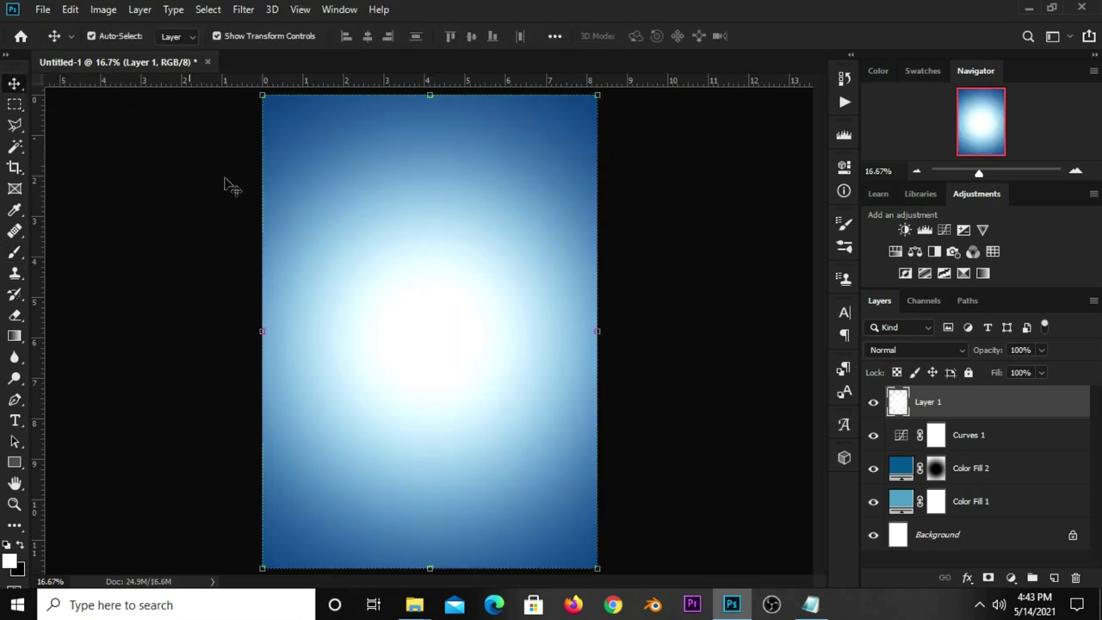
left_click(873, 401)
left_click(872, 401)
left_click(898, 348)
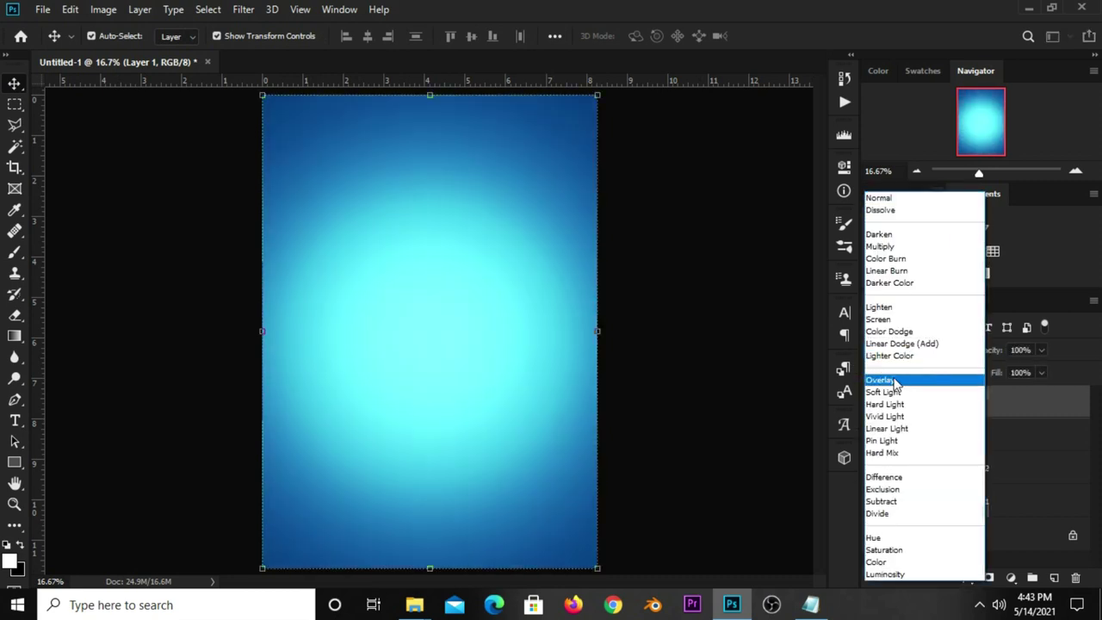
left_click(895, 385)
Duplicate Layer 1 with Ctrl+J and set the copy to Normal at 57% opacity
left_click(1042, 351)
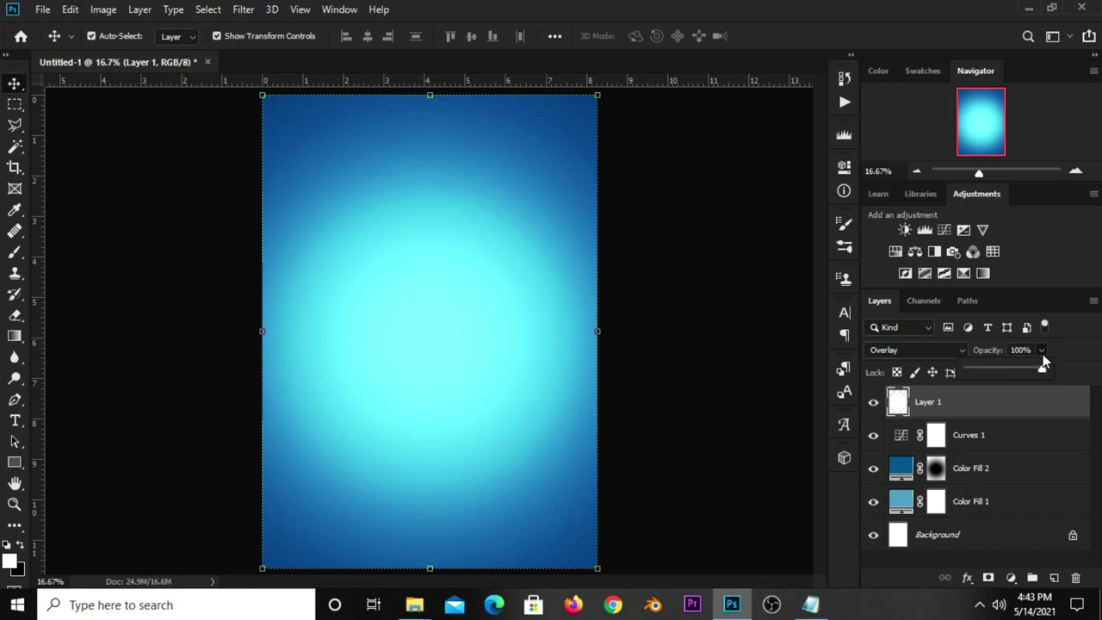
left_click(1008, 350)
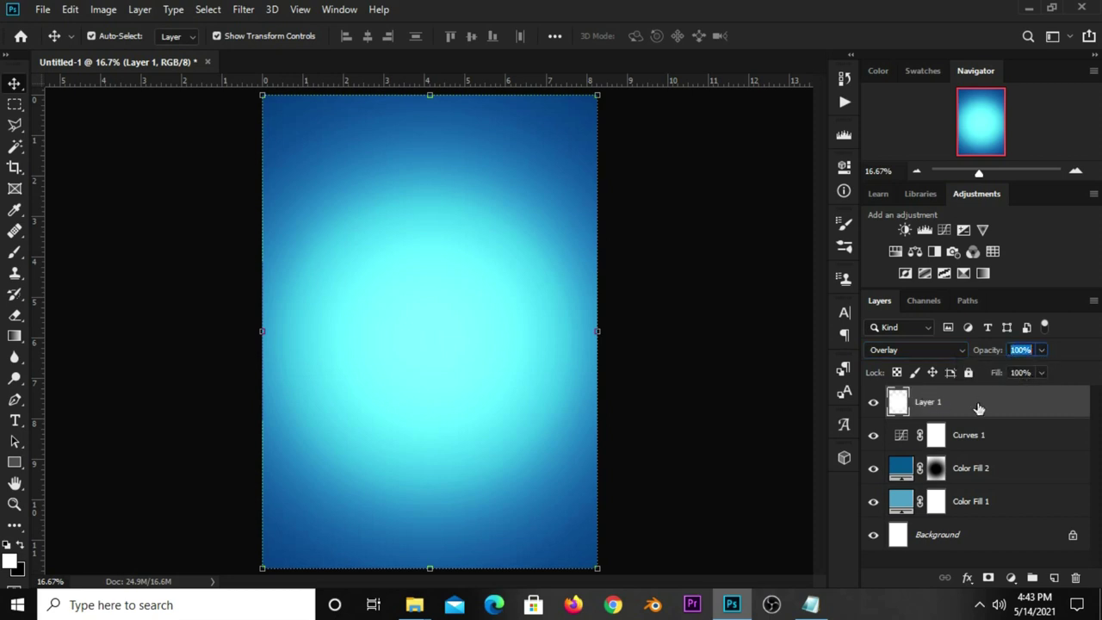
key("ctrl+j")
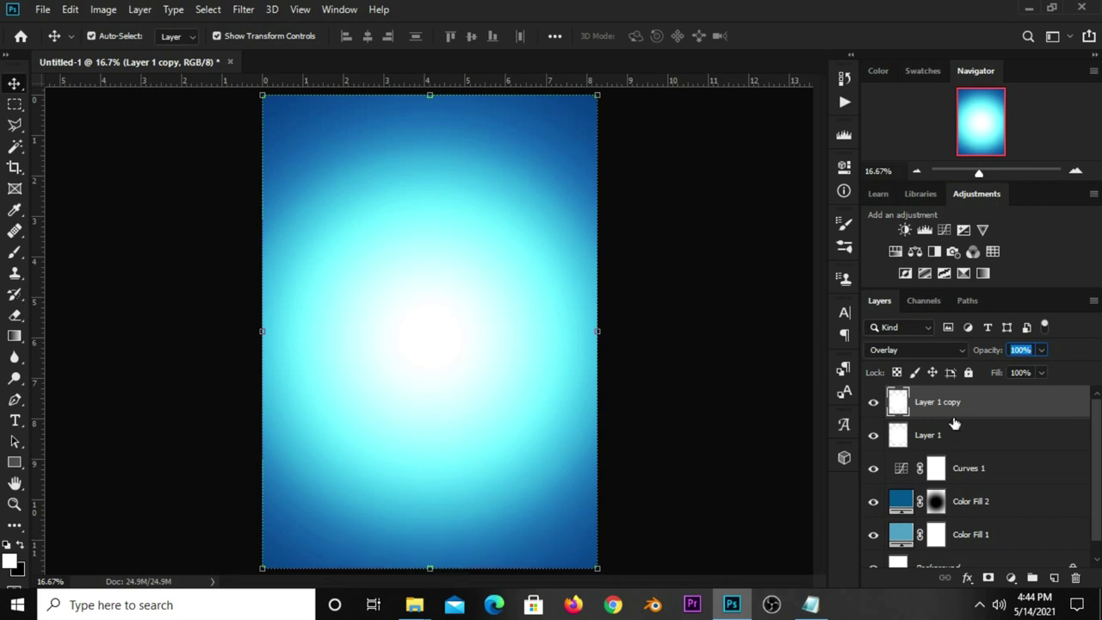
left_click(917, 349)
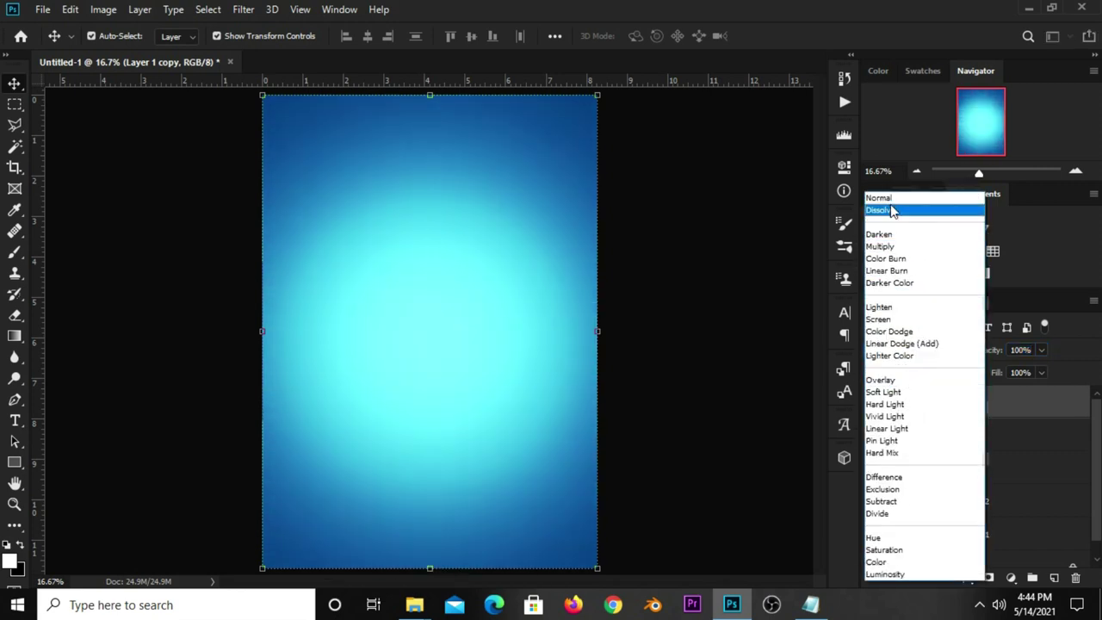
left_click(892, 202)
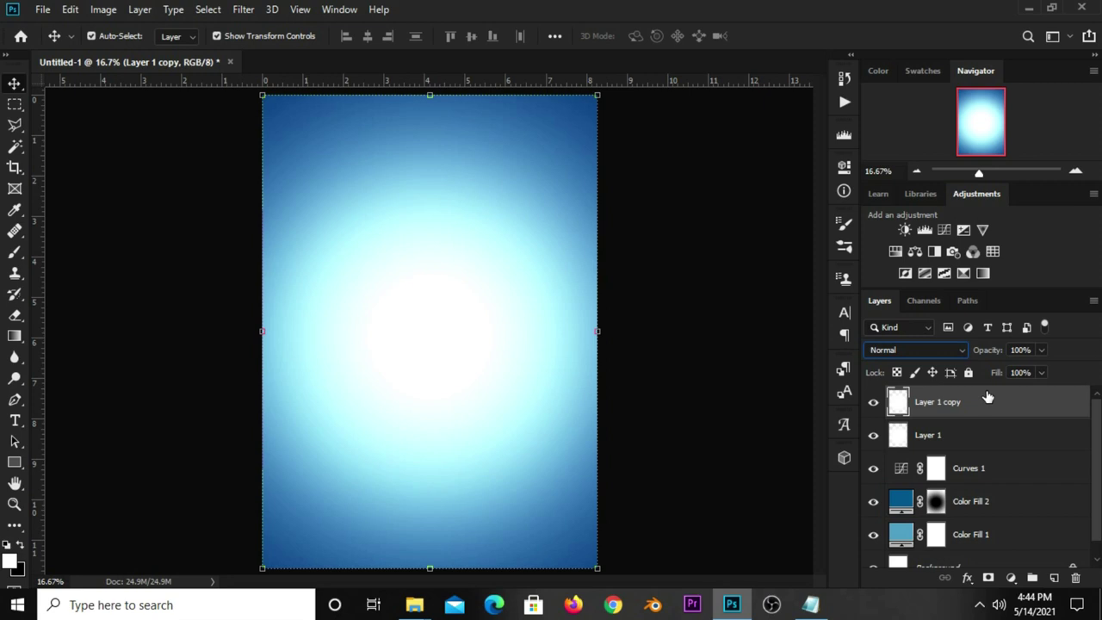
left_click(1041, 349)
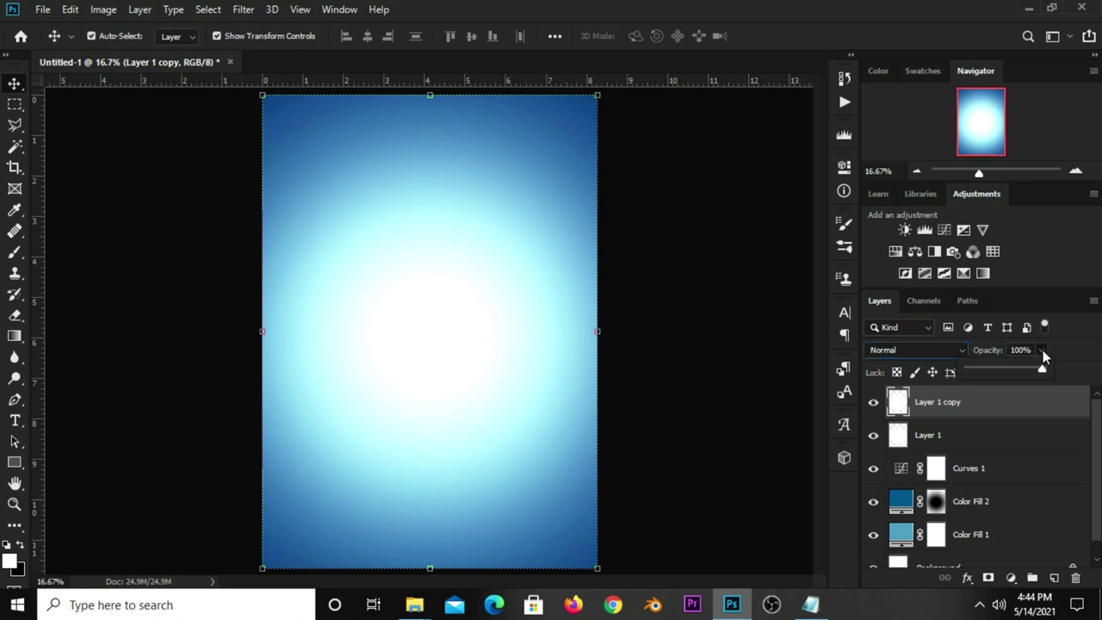
left_click_drag(1013, 368, 1010, 369)
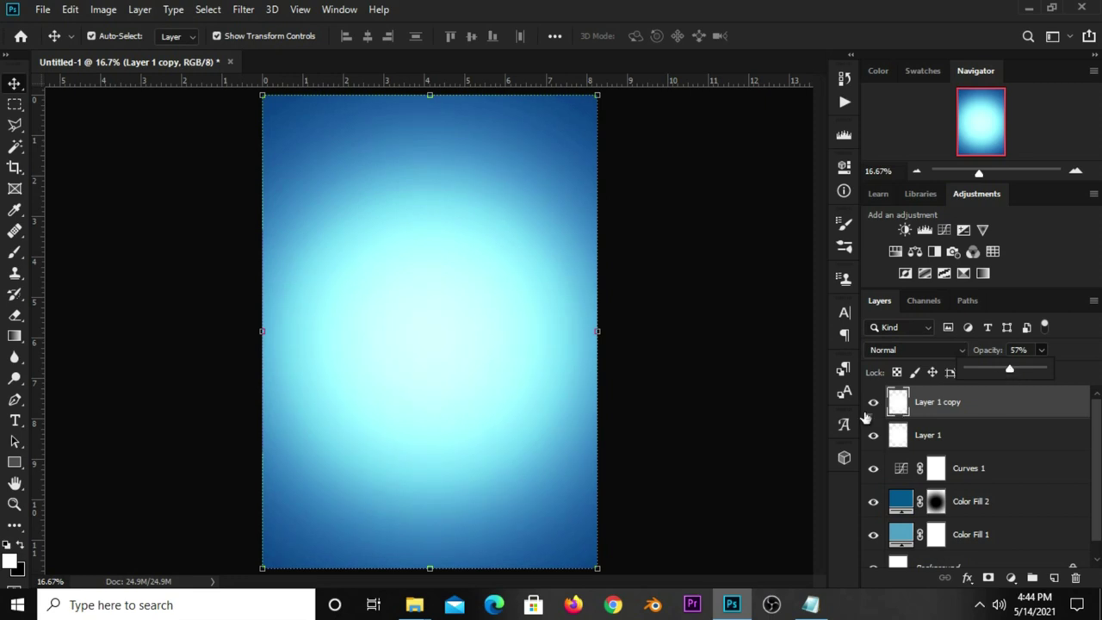
left_click(874, 405)
left_click(873, 404)
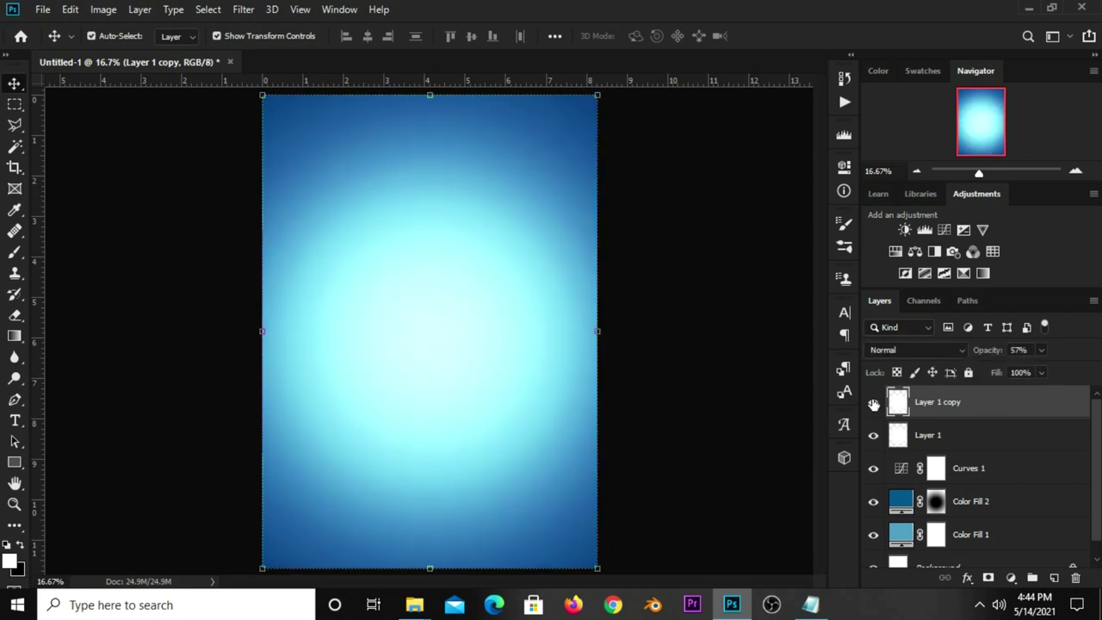
left_click(659, 396)
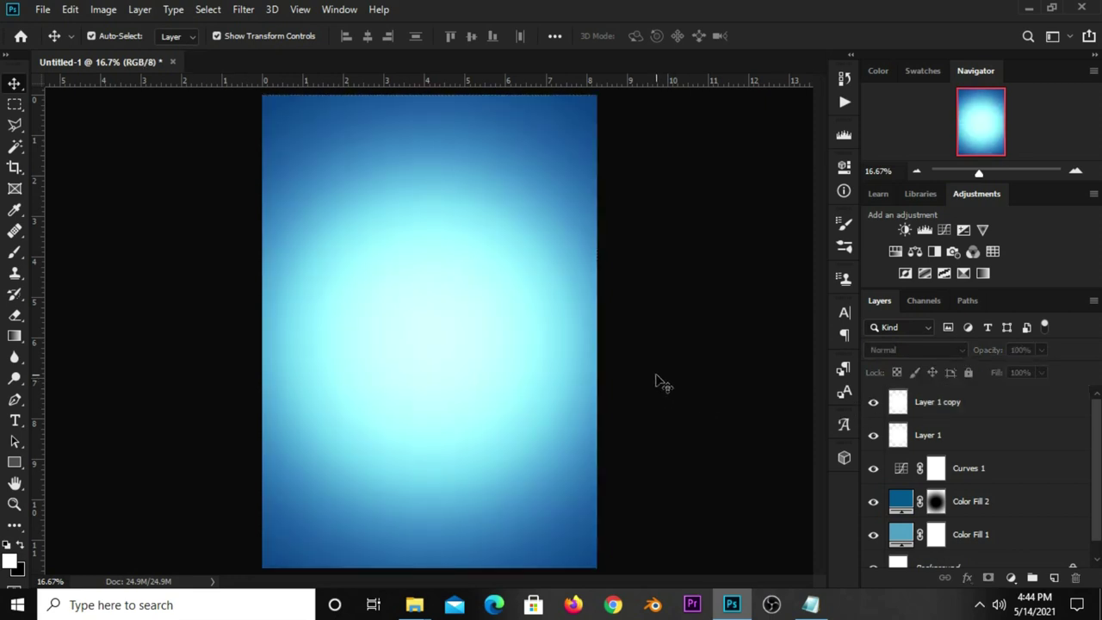
Copy the globe layer from tour resources.psd and paste it into the Untitled-1 poster
left_click(42, 9)
mouse_move(73, 105)
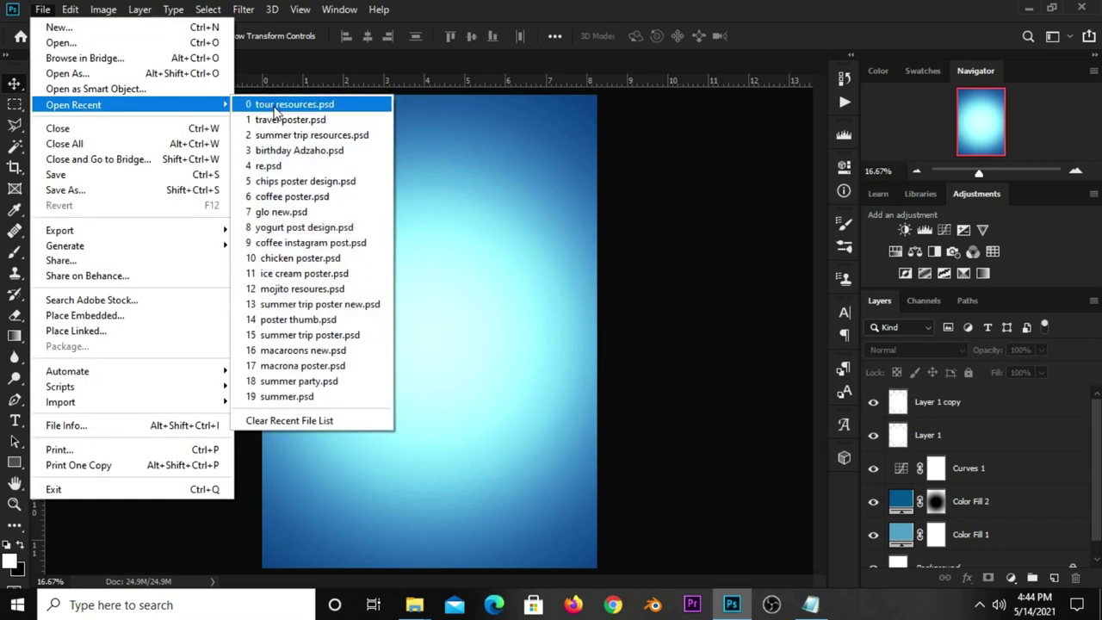
left_click(273, 104)
left_click(400, 414)
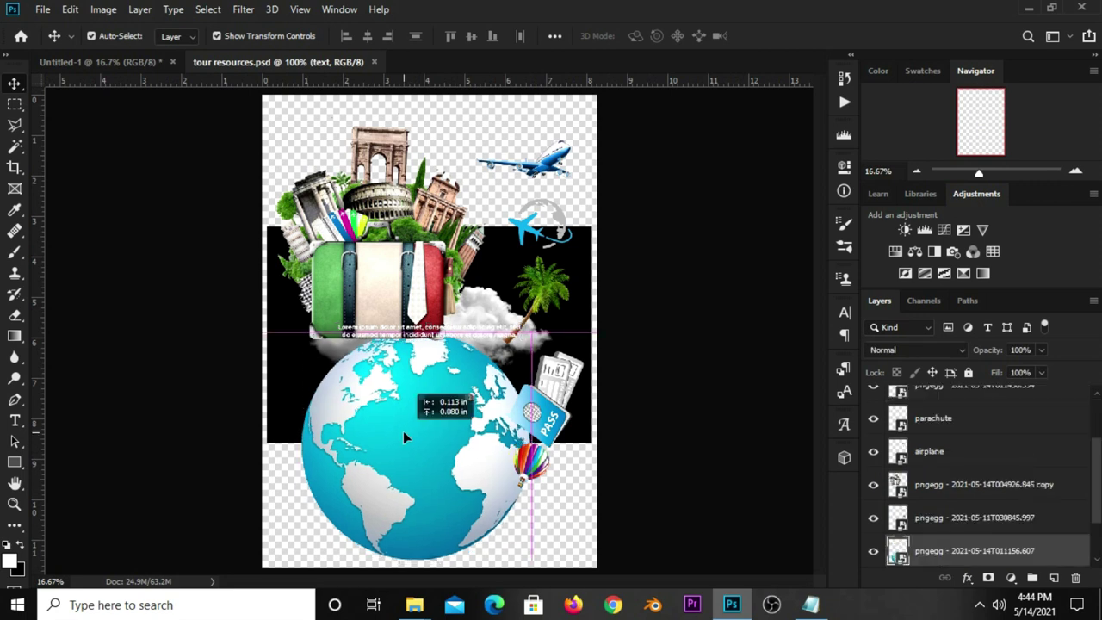
key("ctrl+c")
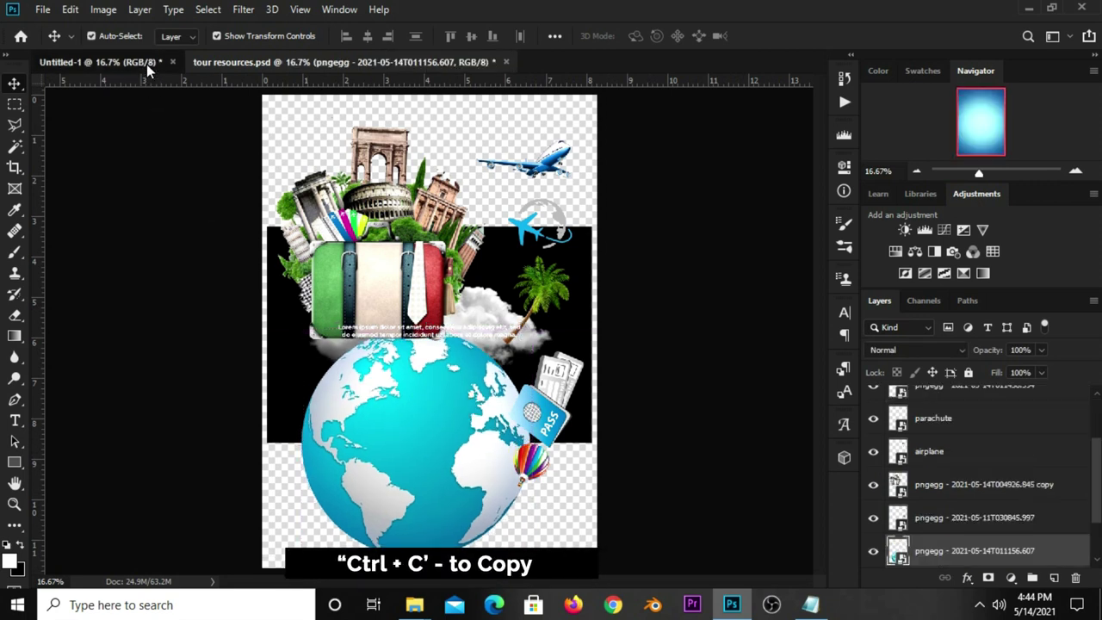
left_click(147, 64)
key("ctrl+v")
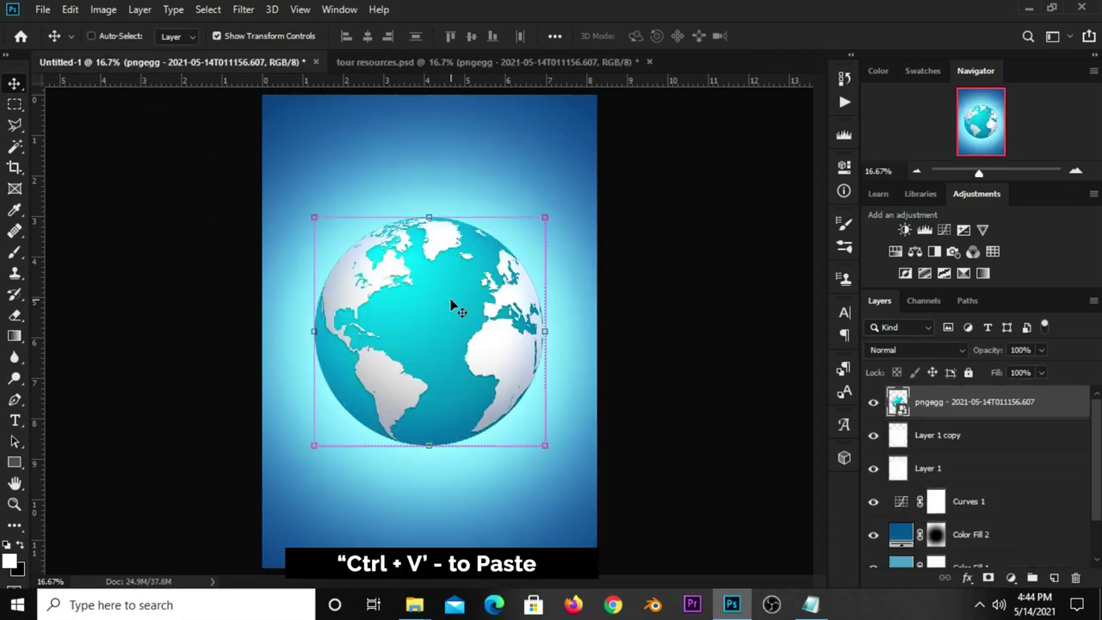
Enlarge the globe with Free Transform and move it up slightly
key("ctrl+t")
left_click_drag(425, 216, 427, 116)
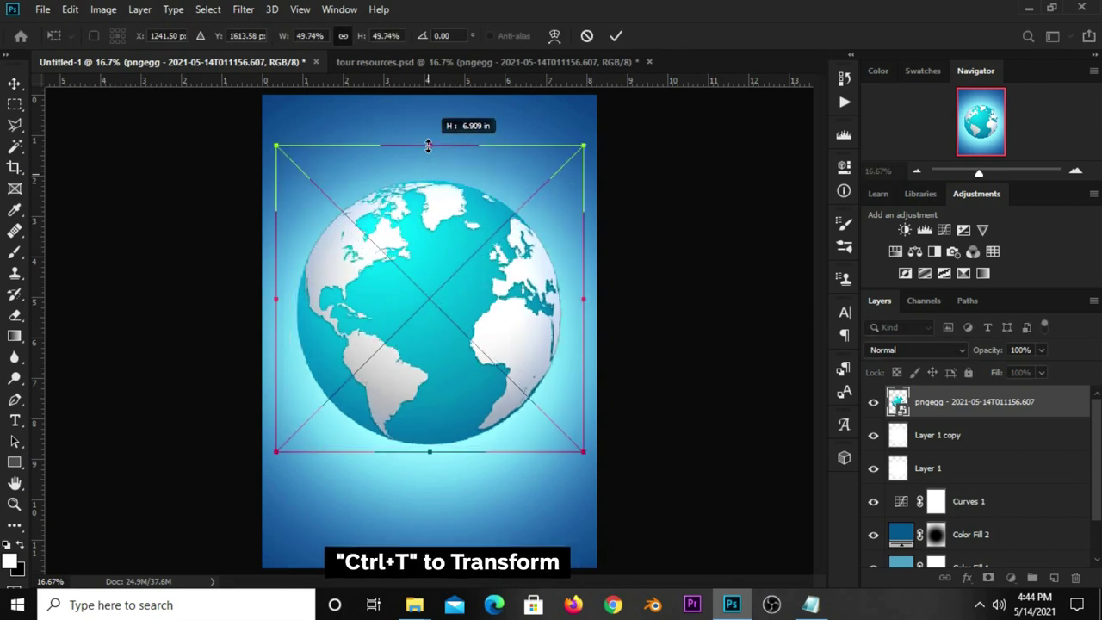
left_click_drag(430, 451, 431, 475)
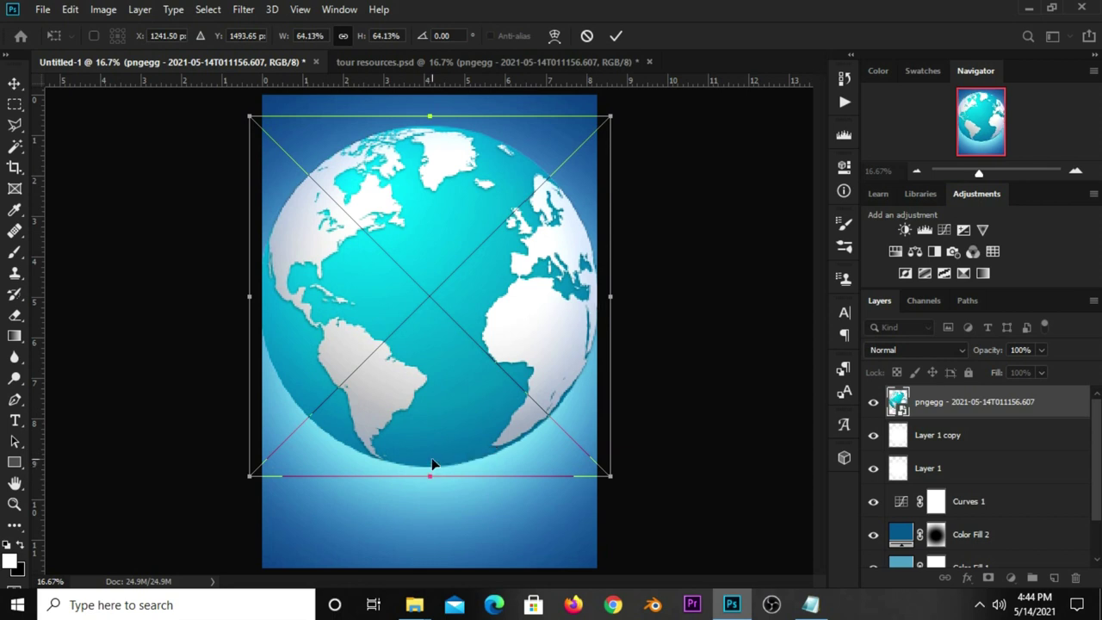
left_click_drag(424, 379, 428, 369)
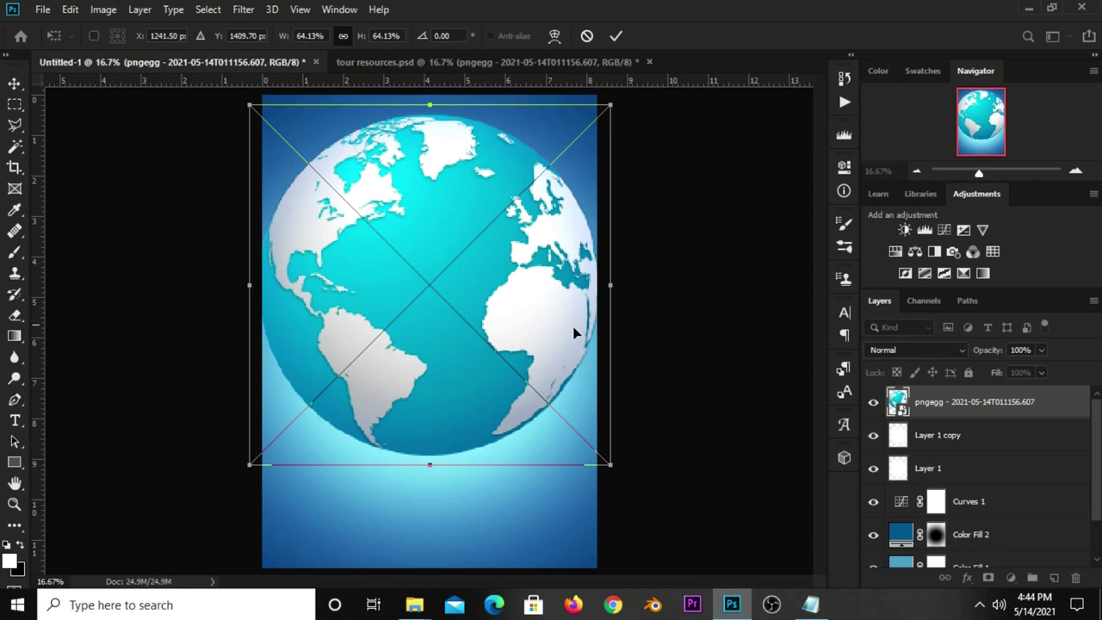
left_click(615, 36)
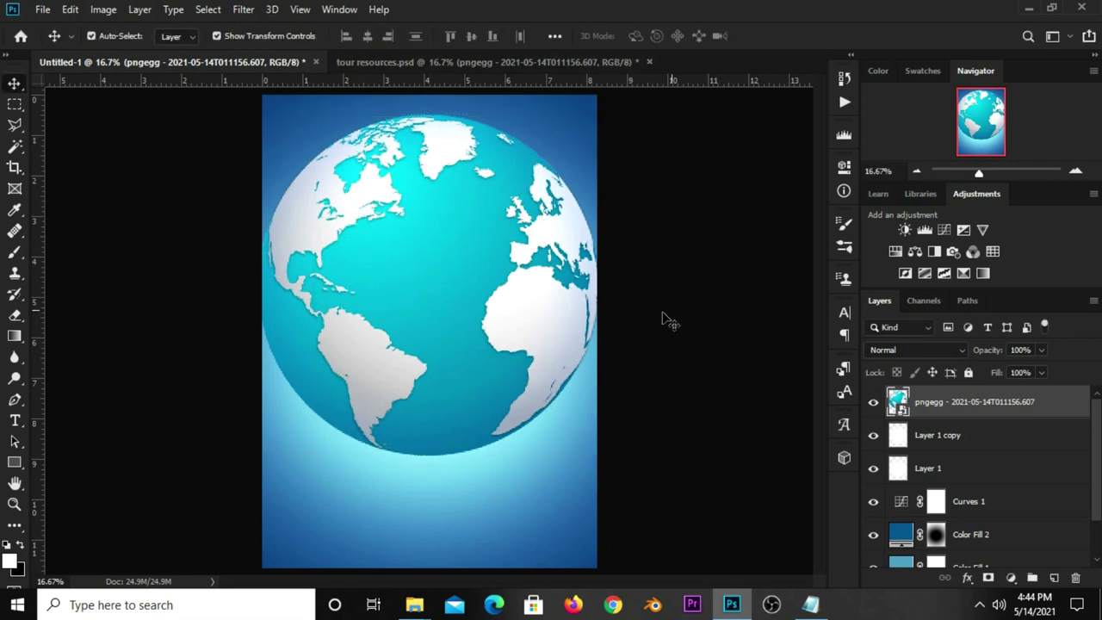
Set the globe layer to Lighten blending at 41% opacity
left_click(873, 401)
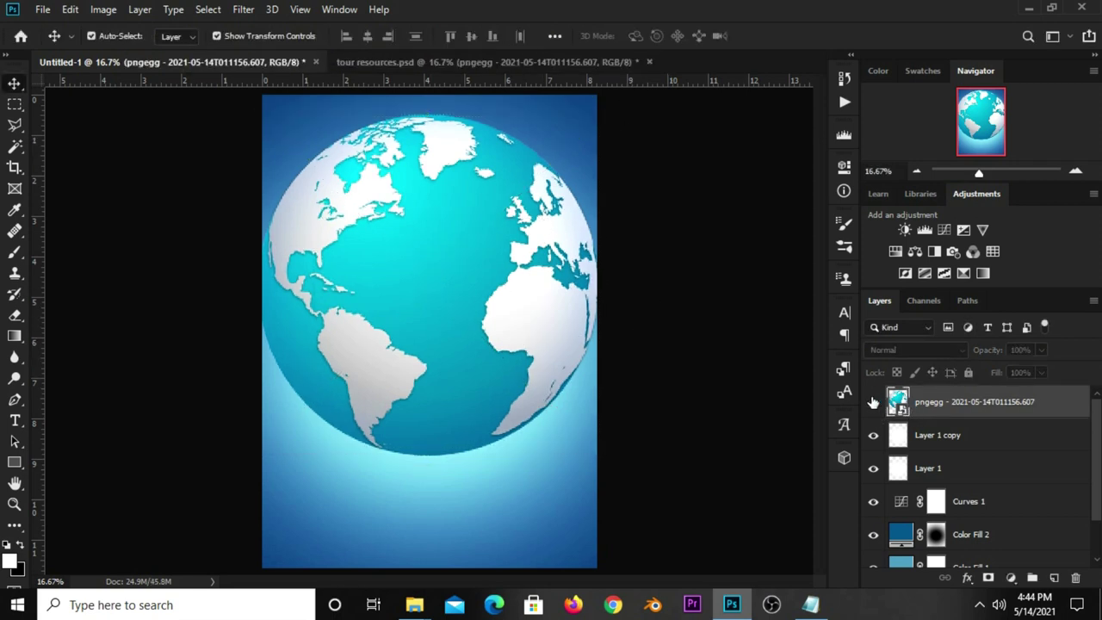
left_click(873, 401)
left_click(899, 352)
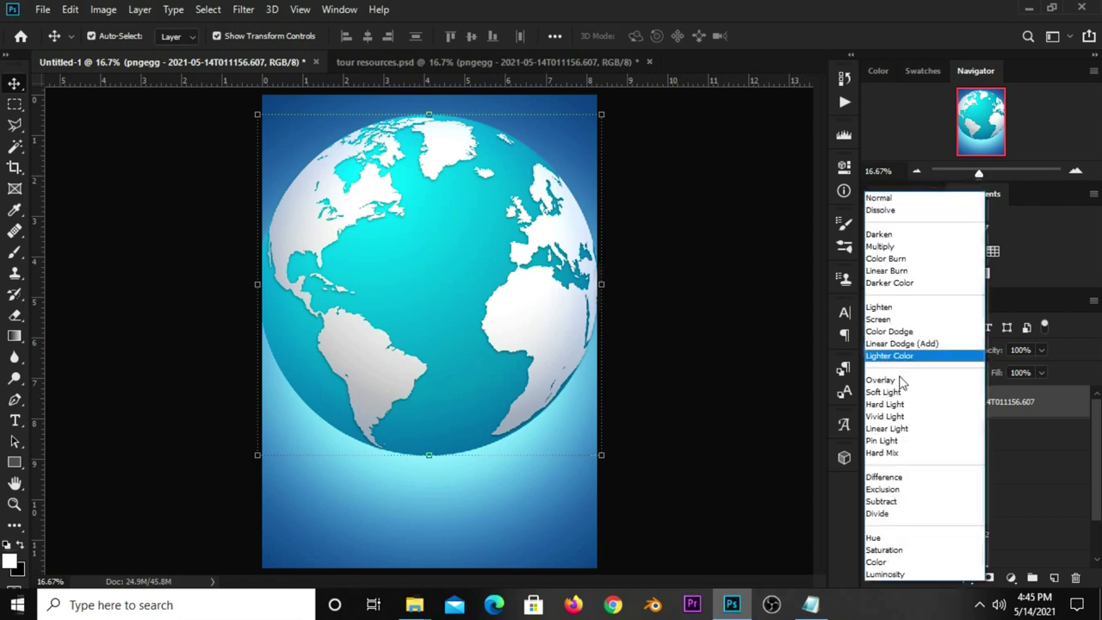
left_click(889, 310)
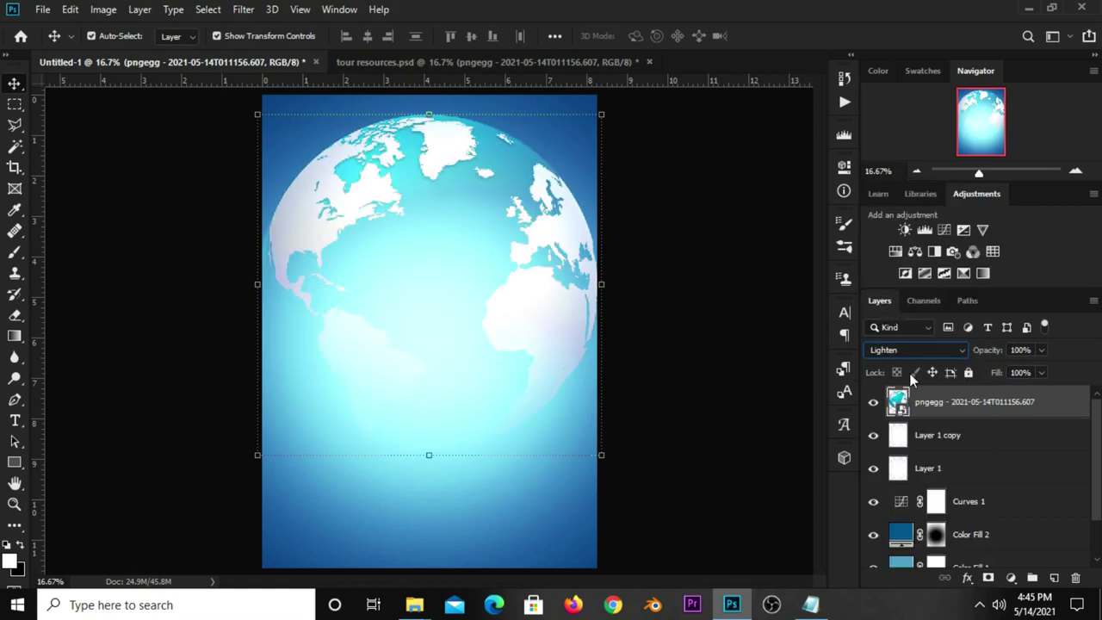
left_click_drag(1040, 350, 999, 371)
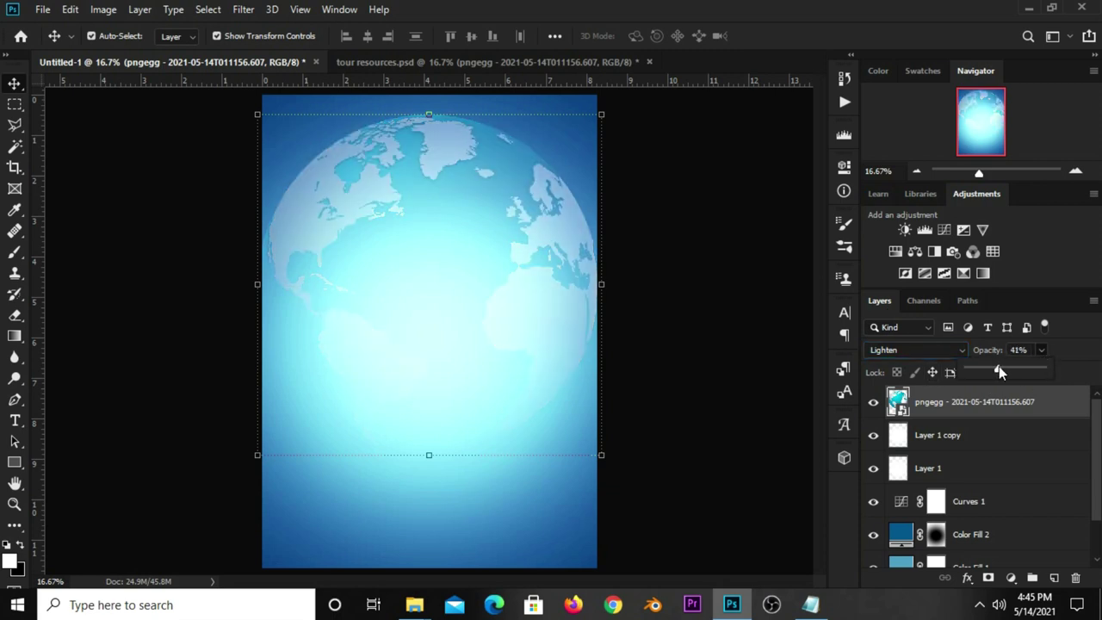
left_click(757, 389)
left_click(872, 402)
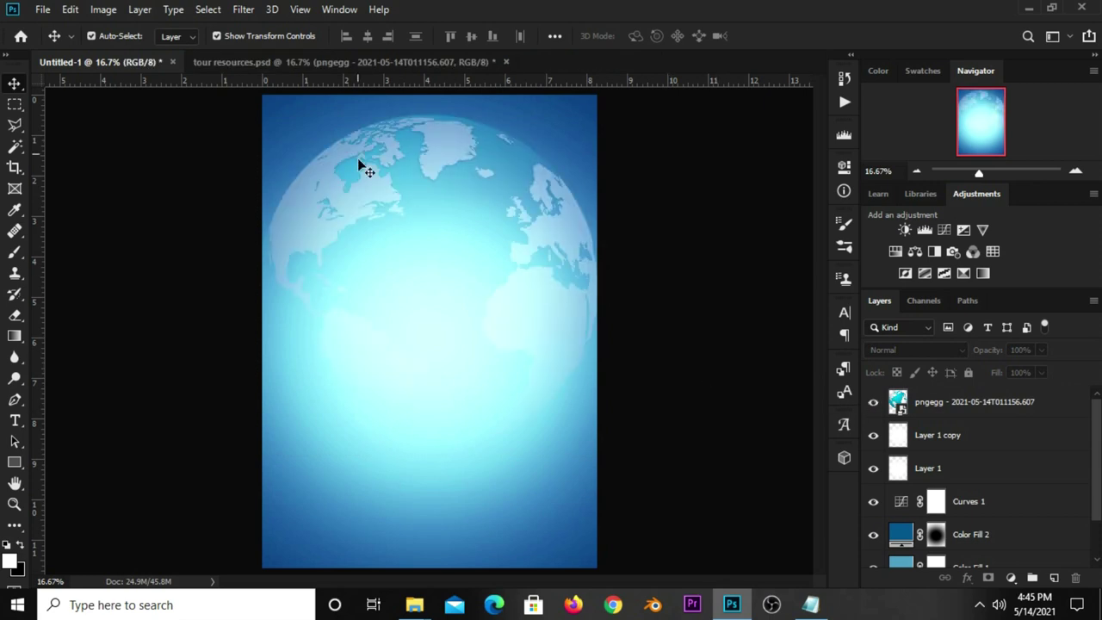
Drag the black-backdrop cloud image from tour resources.psd into the poster, enlarge it and move it lower
left_click(364, 63)
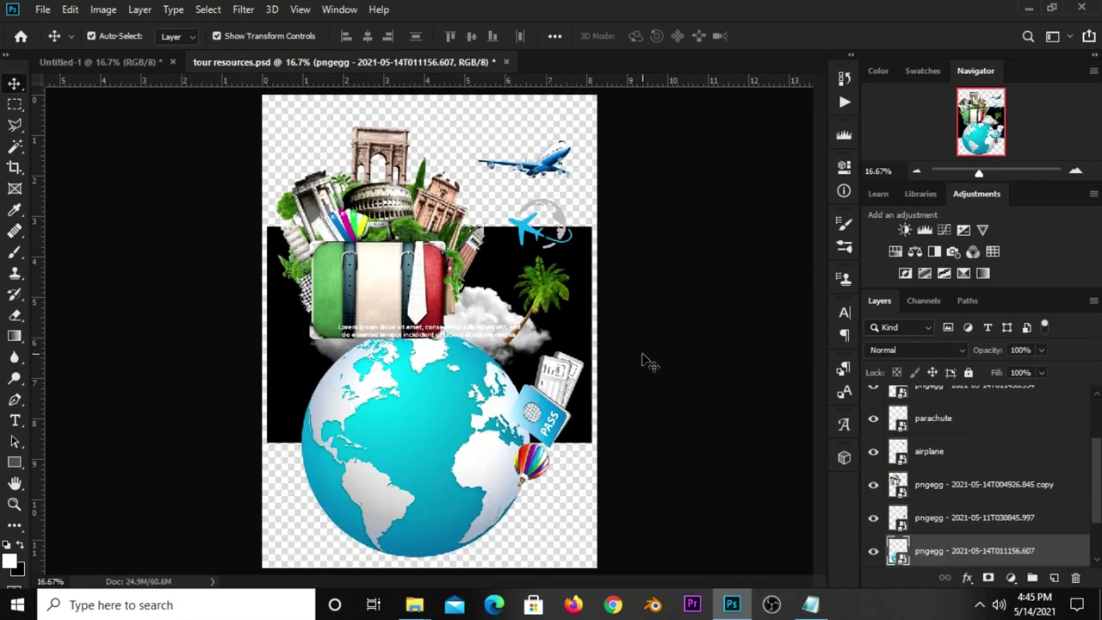
mouse_move(578, 334)
left_mouse_down()
mouse_move(555, 226)
mouse_move(476, 181)
left_mouse_up()
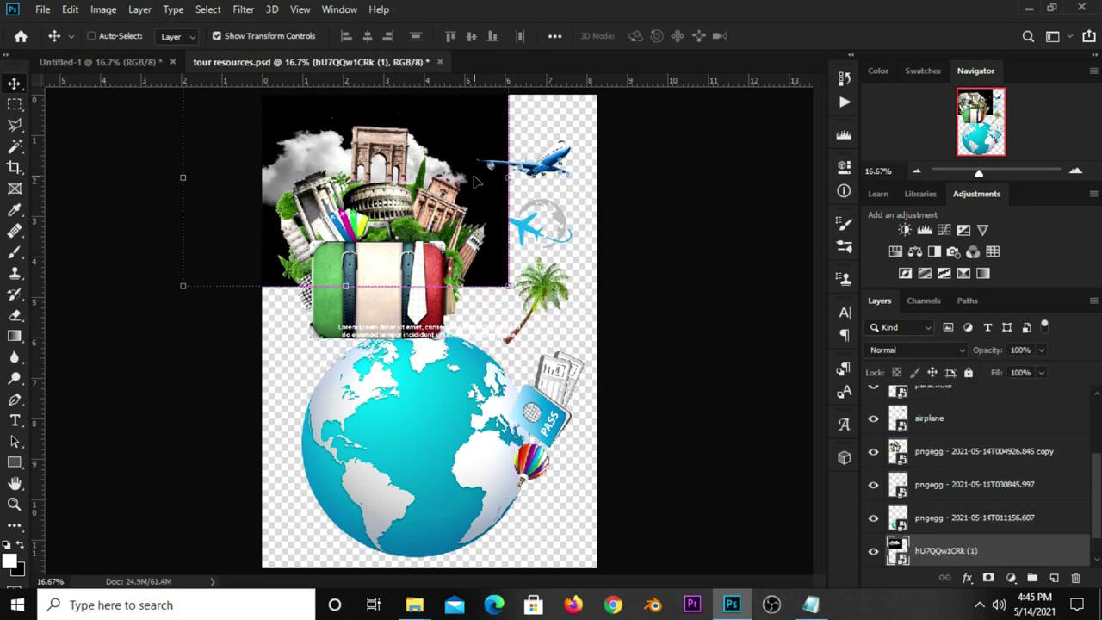
mouse_move(278, 113)
left_mouse_down()
mouse_move(118, 84)
mouse_move(110, 65)
mouse_move(263, 164)
mouse_move(428, 314)
left_mouse_up()
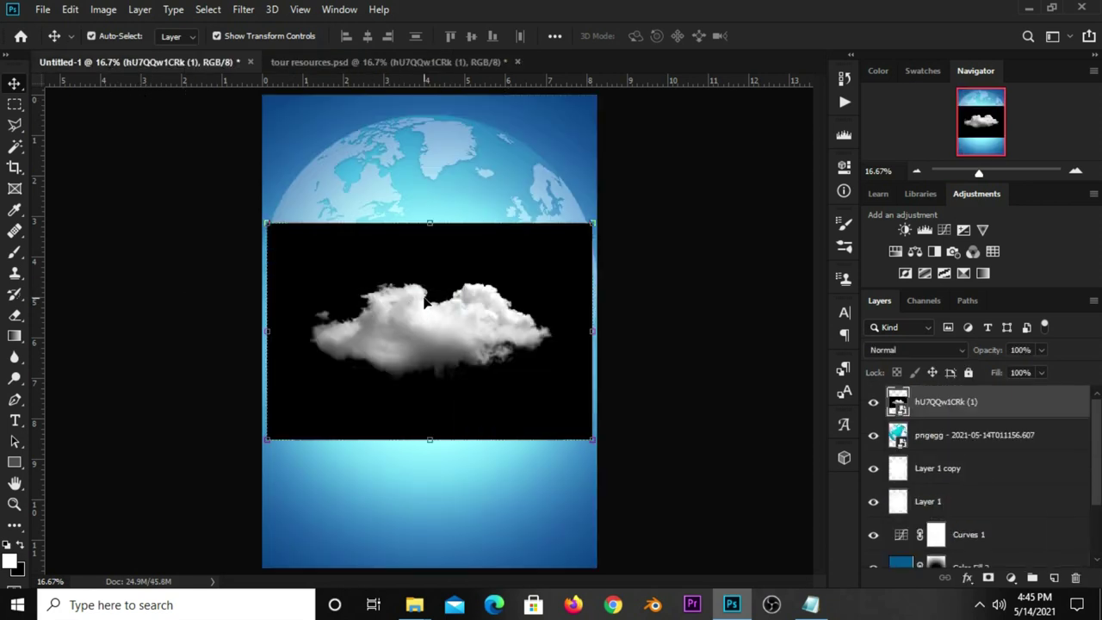
key("ctrl")
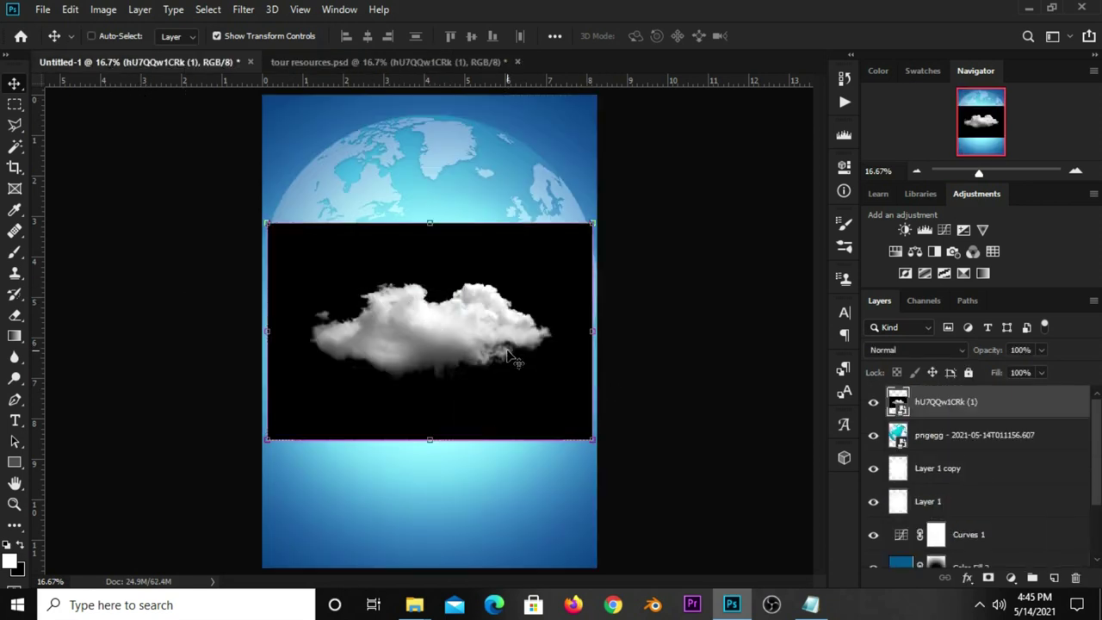
key("ctrl+t")
left_click_drag(432, 222, 435, 184)
left_click_drag(430, 439, 427, 466)
left_click(615, 35)
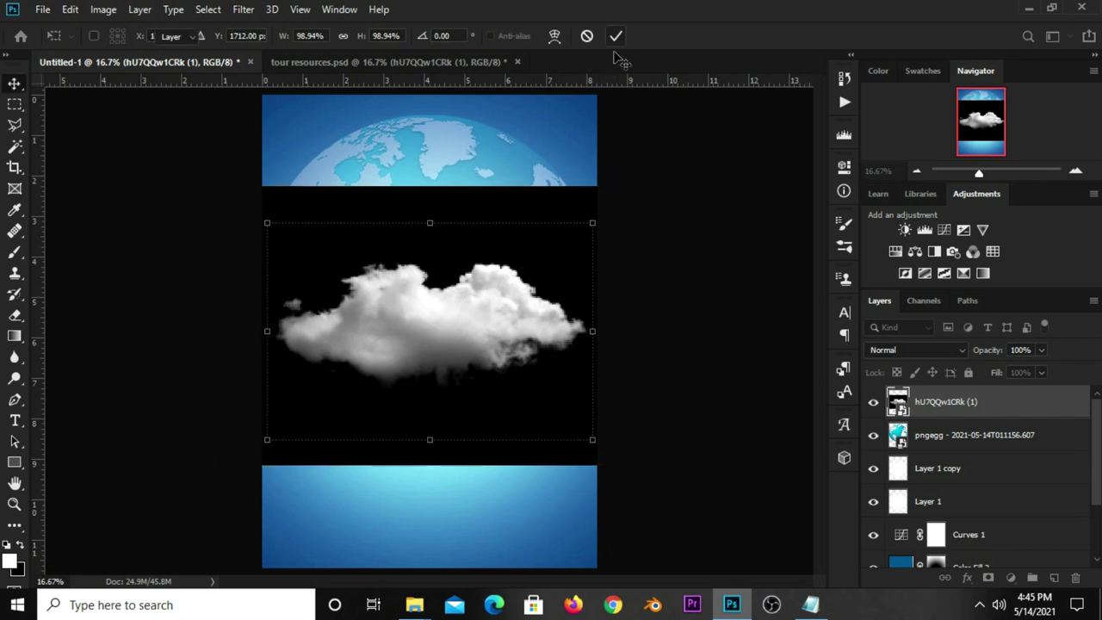
left_click_drag(462, 315, 455, 360)
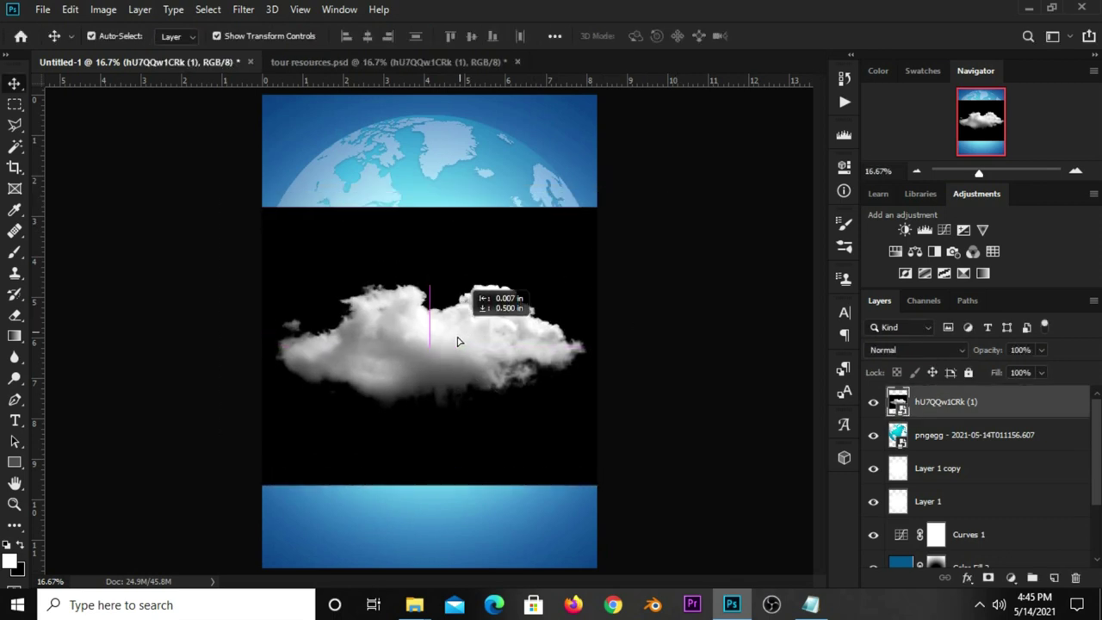
left_click_drag(456, 360, 481, 368)
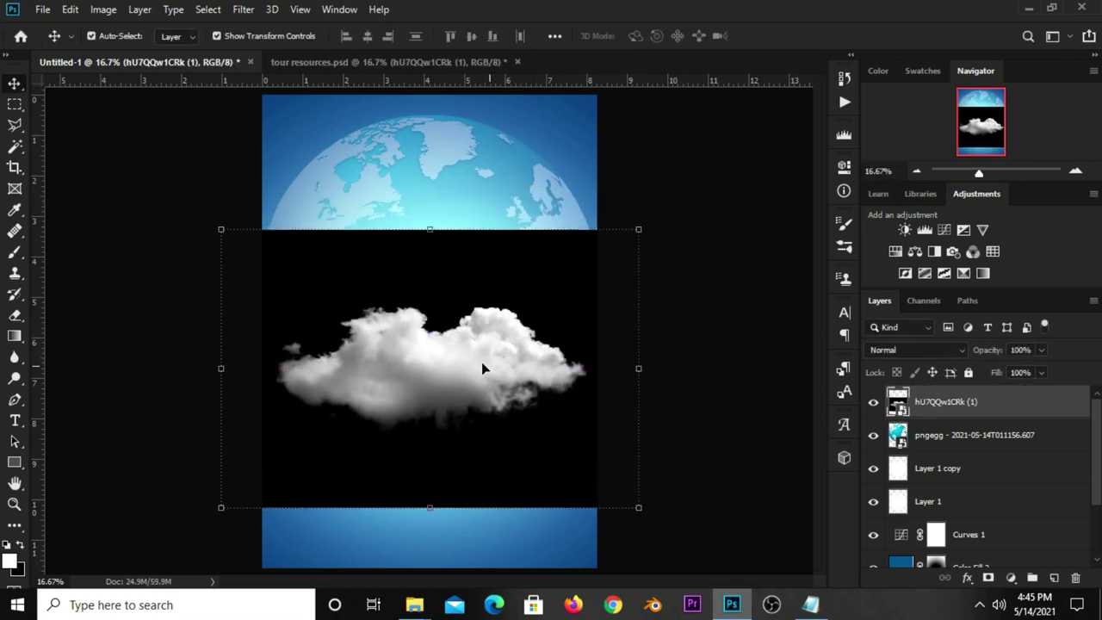
Blend the cloud in Screen mode to drop the black, then duplicate it
left_click(872, 402)
left_click(873, 402)
left_click(901, 352)
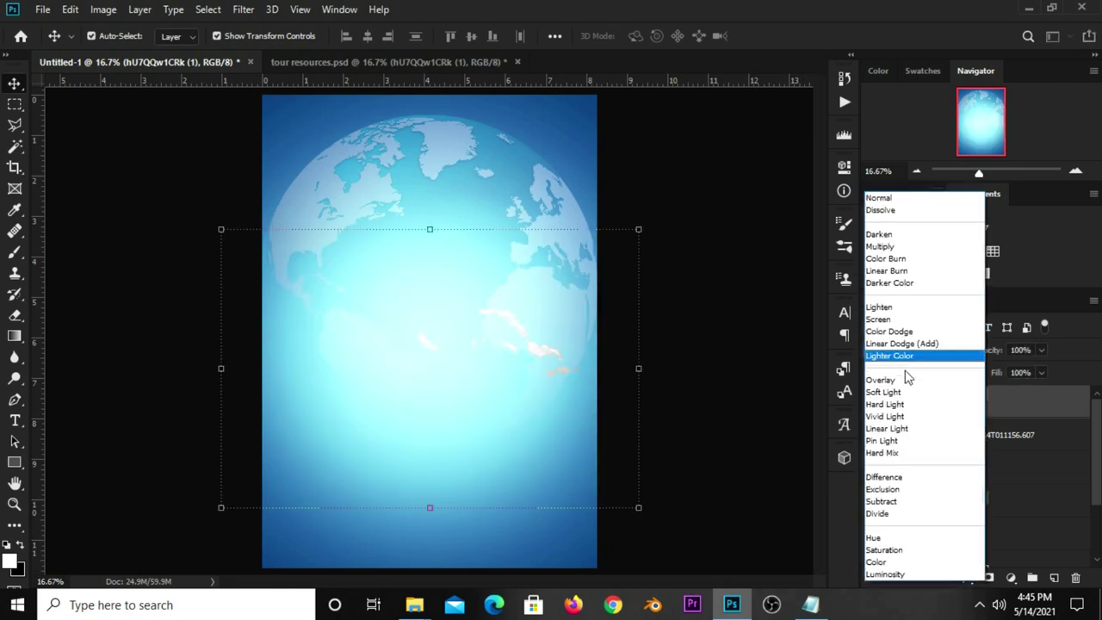
left_click(888, 321)
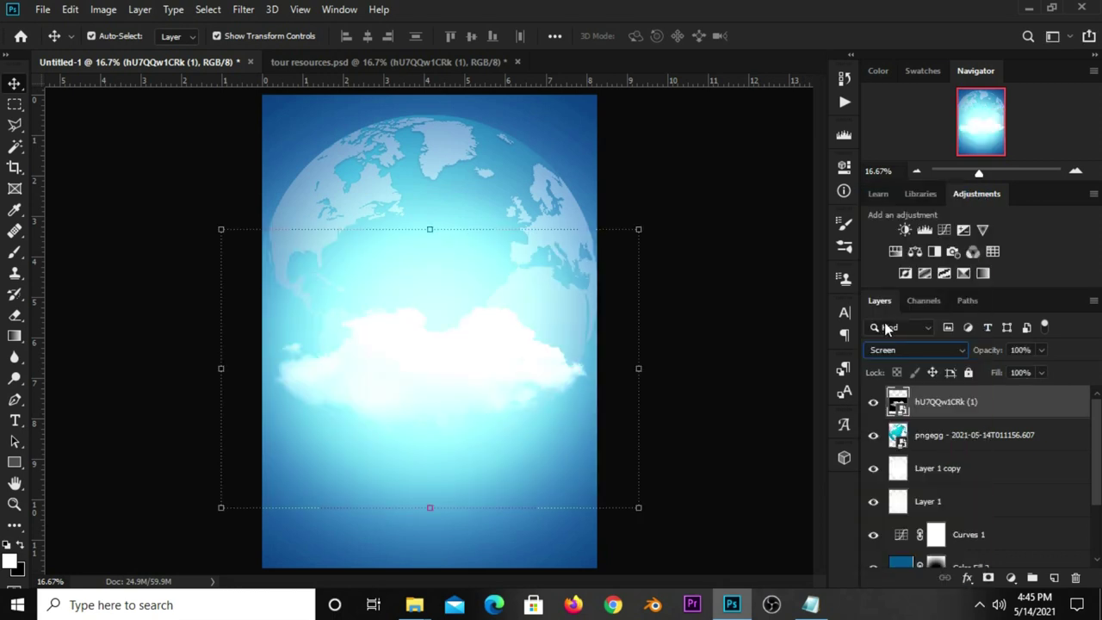
left_click(761, 377)
left_click(921, 401)
key("ctrl+j")
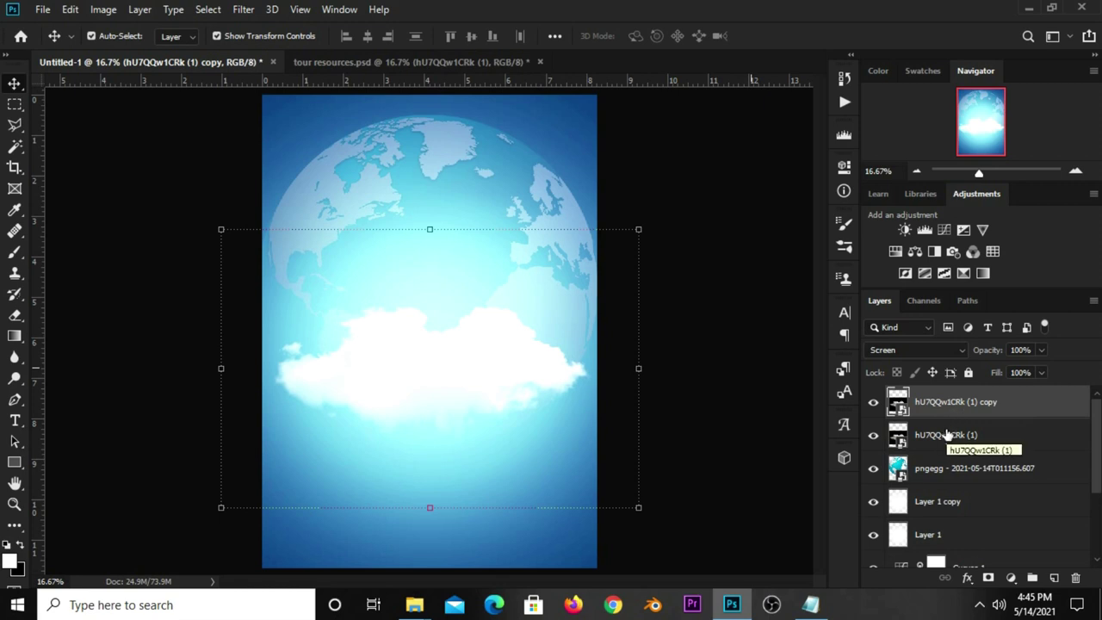
left_click(736, 389)
Bring the suitcase collage from tour resources into the poster, layered below both cloud layers
left_click(255, 68)
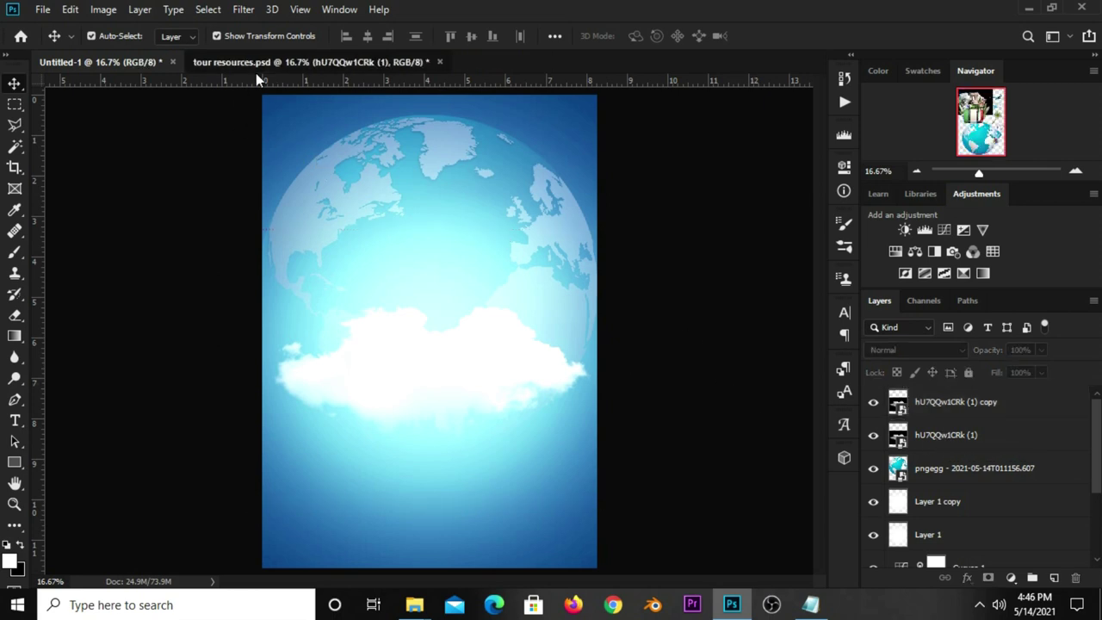
left_click(872, 550)
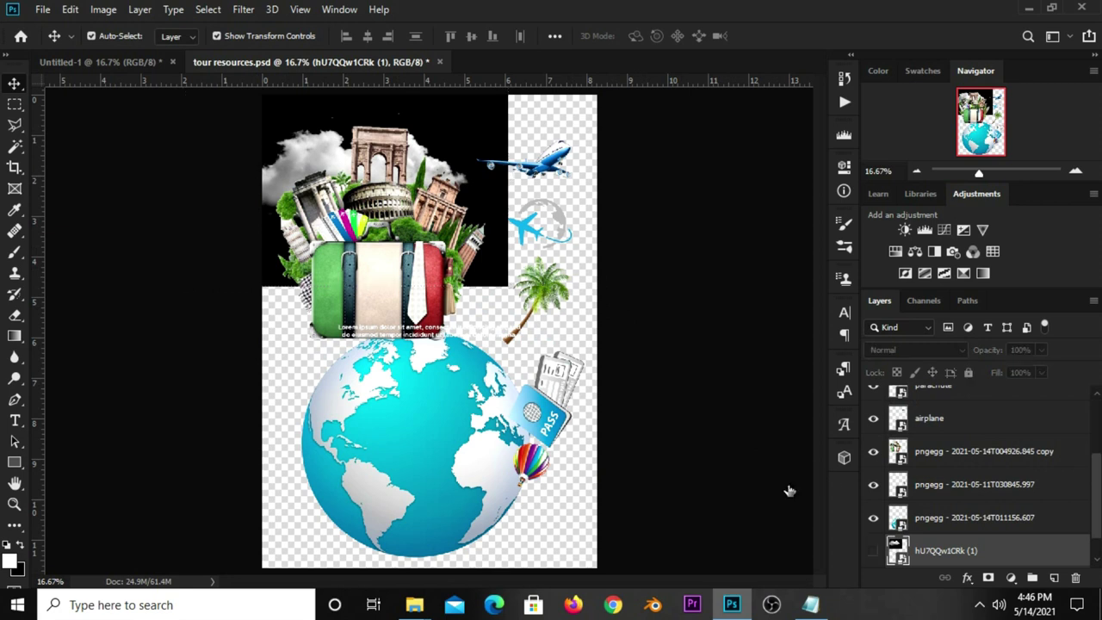
left_click_drag(354, 248, 364, 257)
key("ctrl")
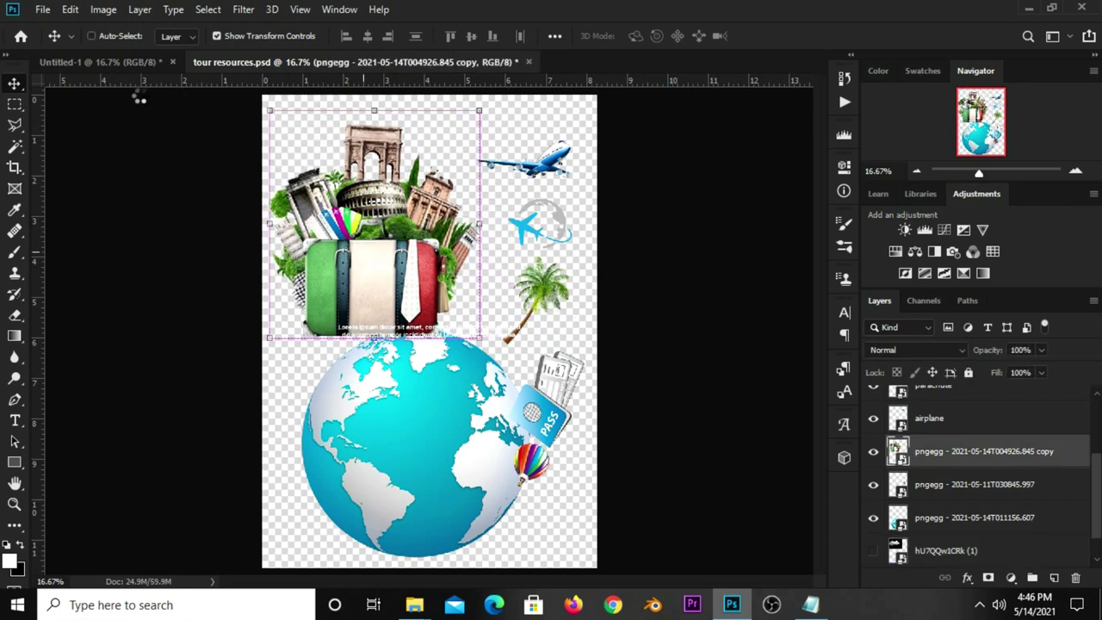
left_click(123, 66)
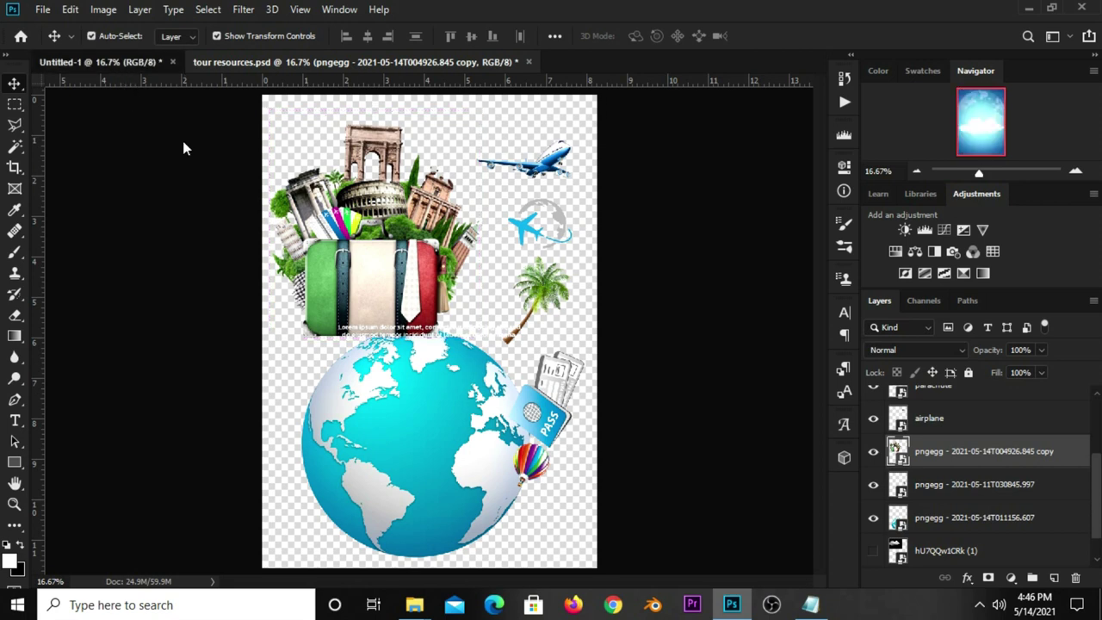
left_click_drag(378, 288, 430, 323)
left_click_drag(933, 418, 934, 472)
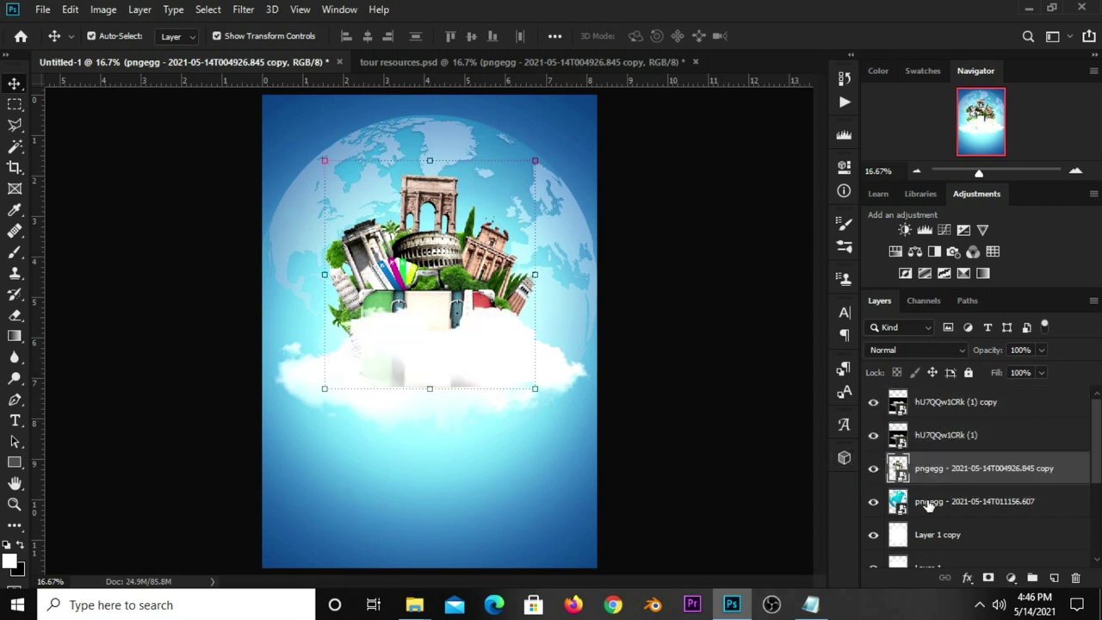
Lower the two cloud layers and widen them to about 114%, then return to tour resources.psd
left_click(947, 435)
left_click(953, 405, "shift")
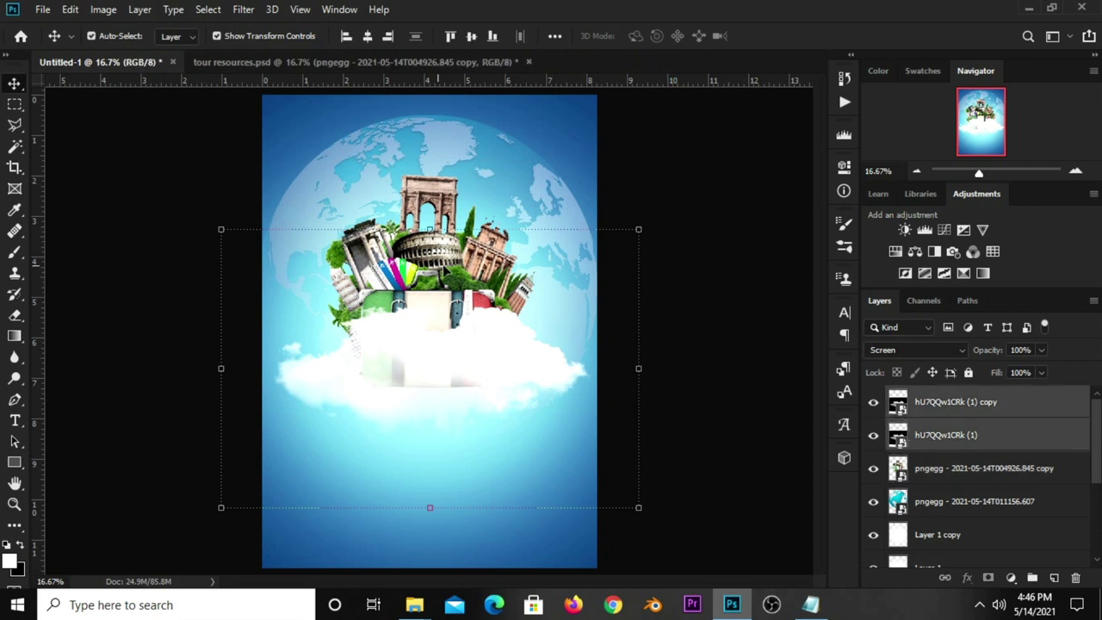
left_click_drag(431, 289, 430, 310)
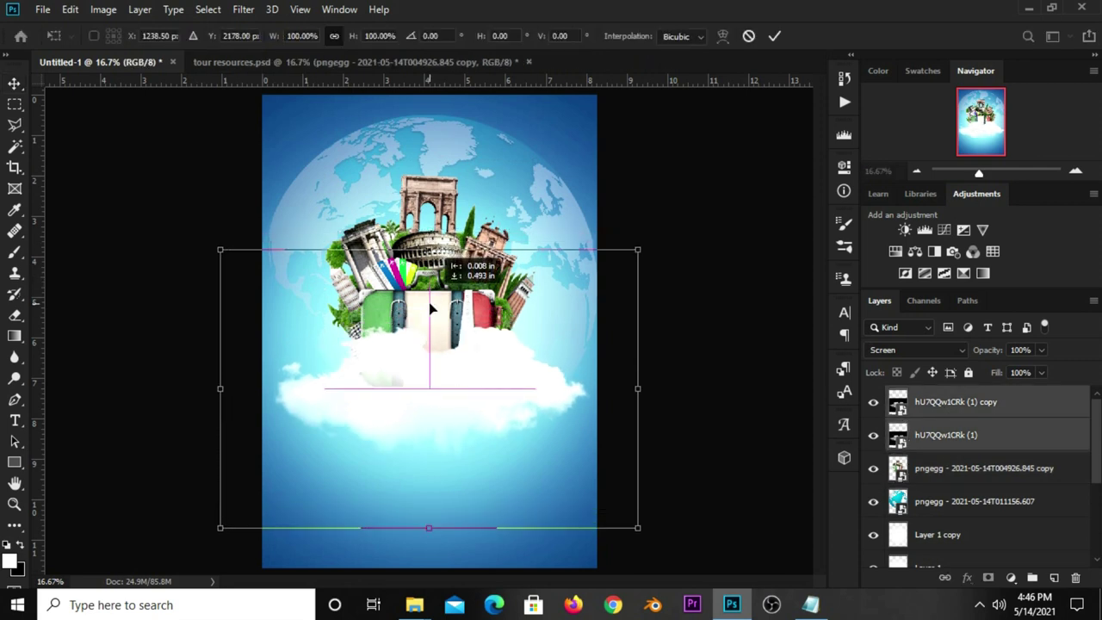
left_click_drag(429, 314, 429, 325)
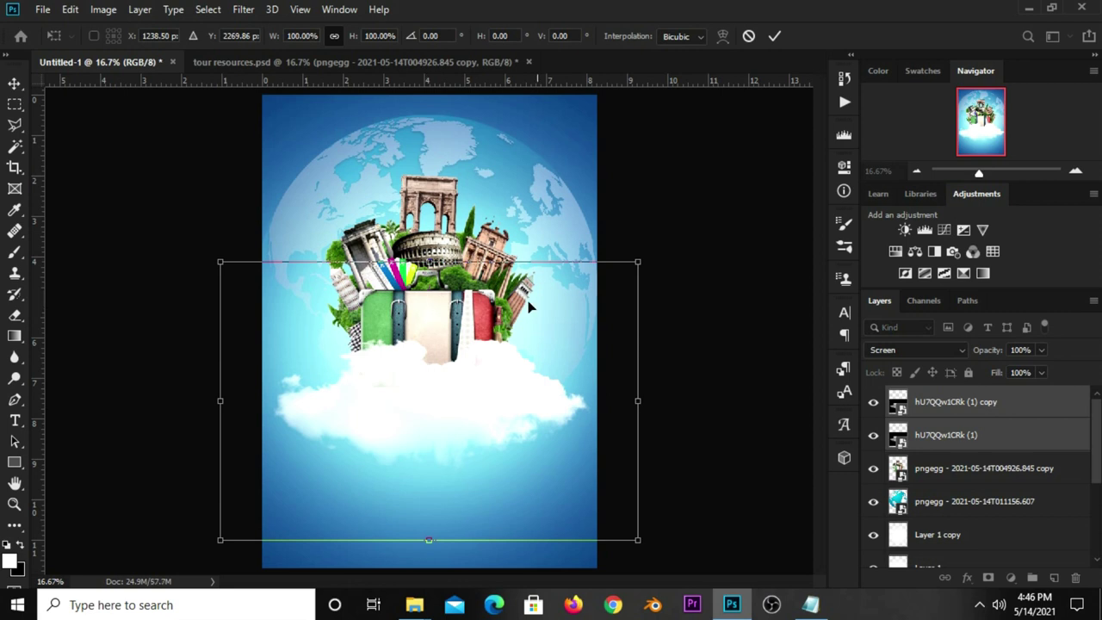
left_click(774, 37)
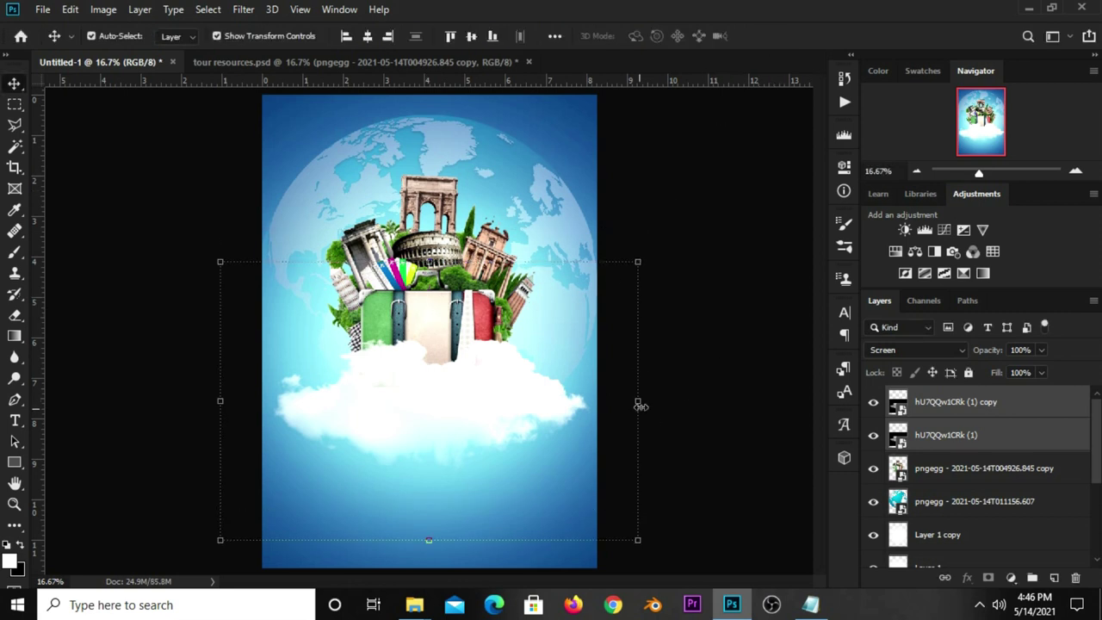
left_click_drag(639, 406, 657, 401)
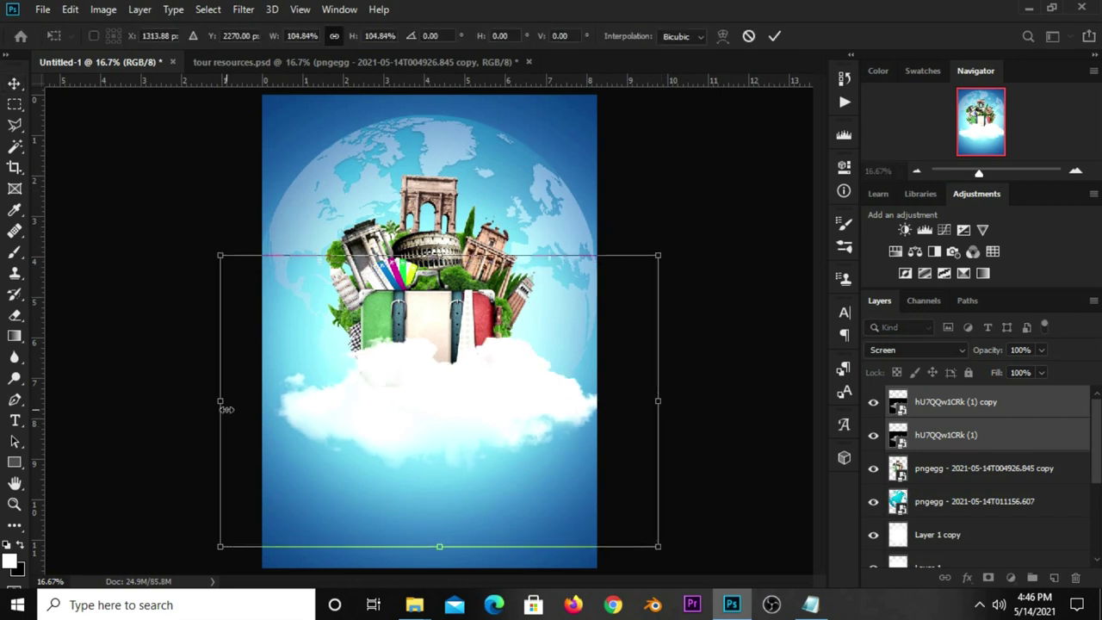
left_click_drag(221, 401, 186, 403)
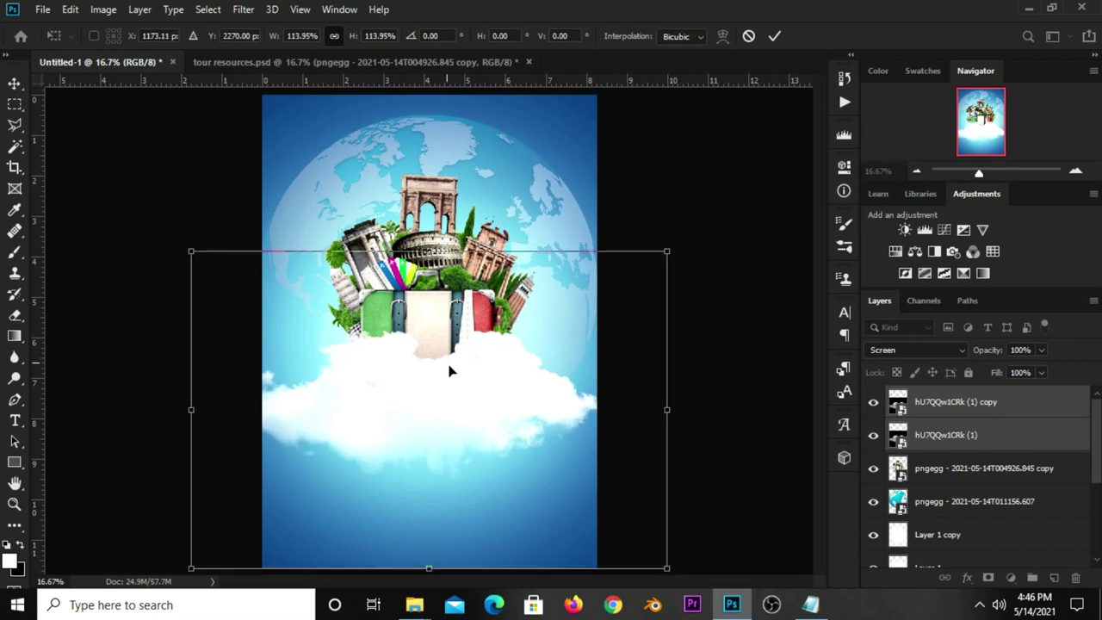
left_click_drag(447, 370, 529, 348)
left_click(773, 35)
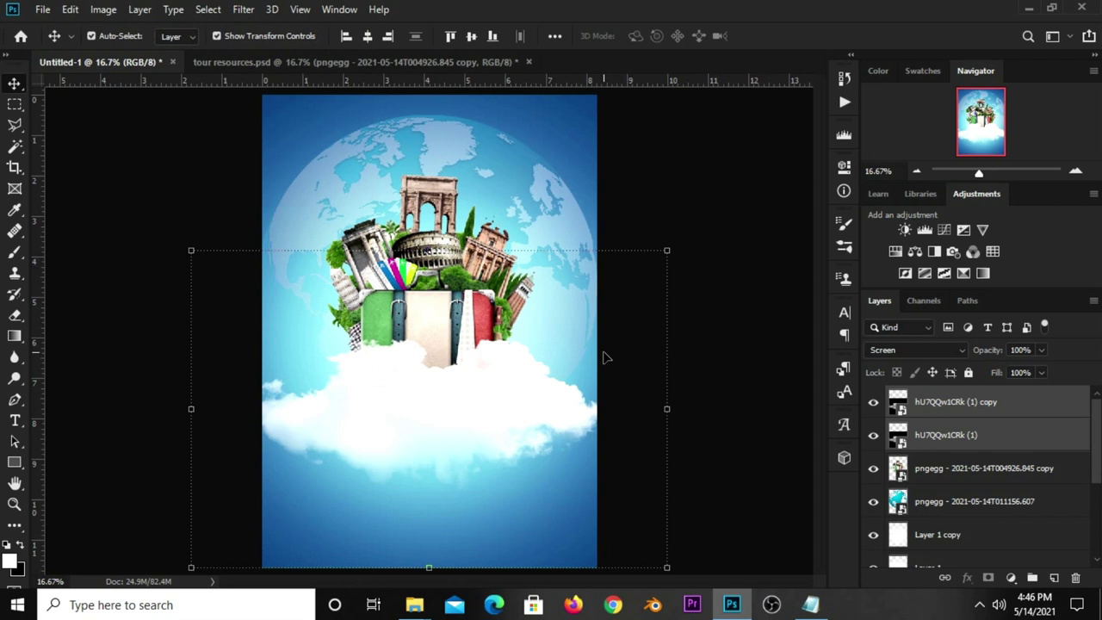
left_click(704, 379)
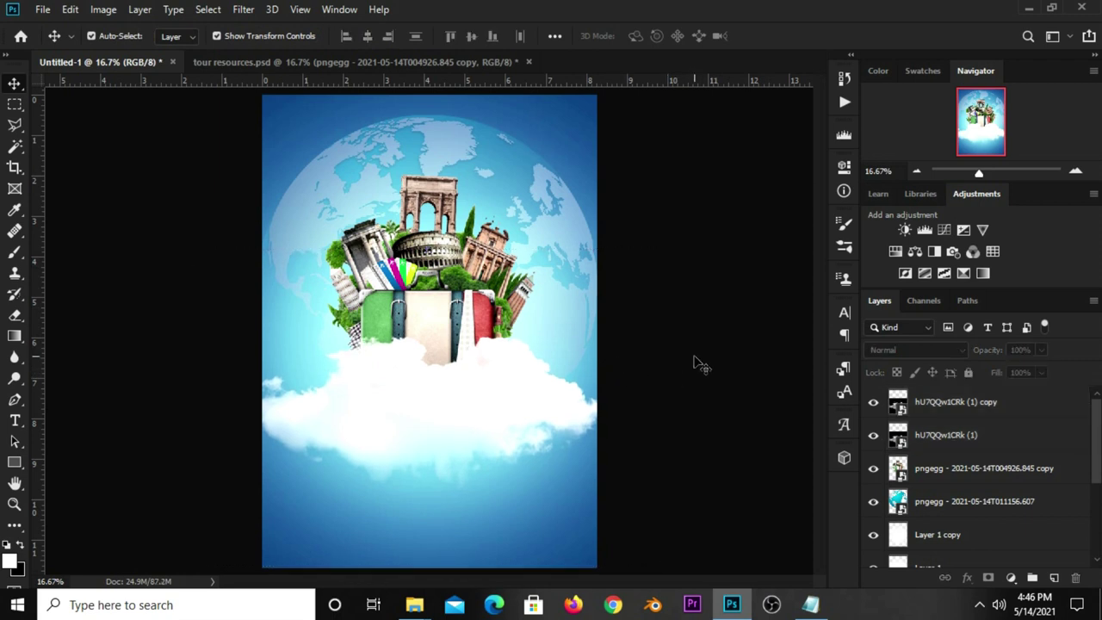
left_click(432, 68)
Bring the palm tree image into the poster and position it beside the landmarks
left_click(441, 268)
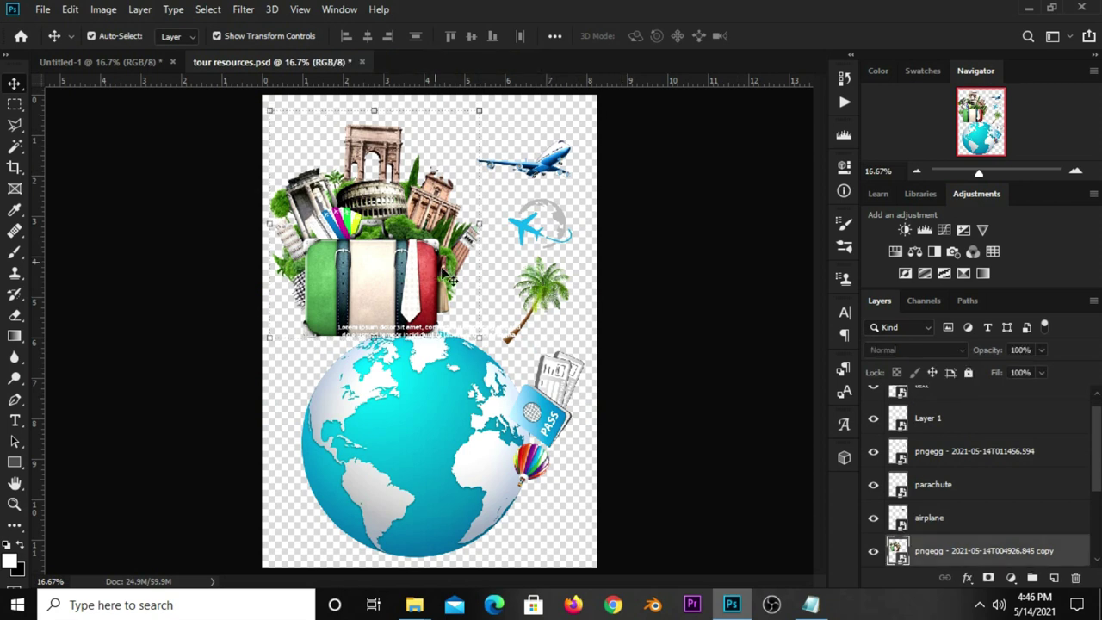
left_click(872, 551)
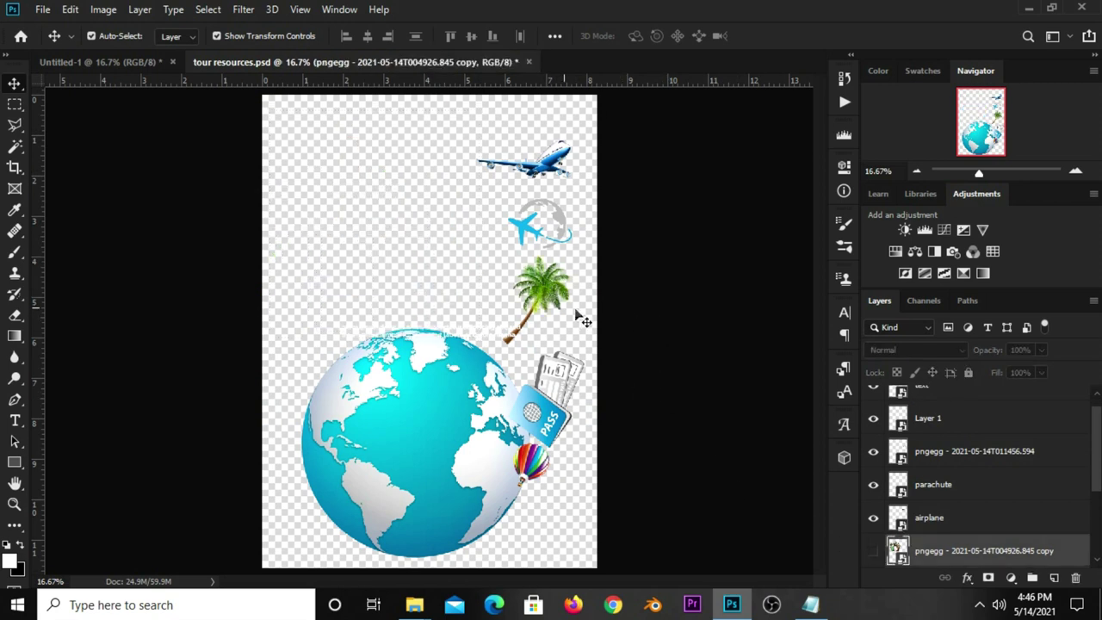
left_click(551, 296, "ctrl")
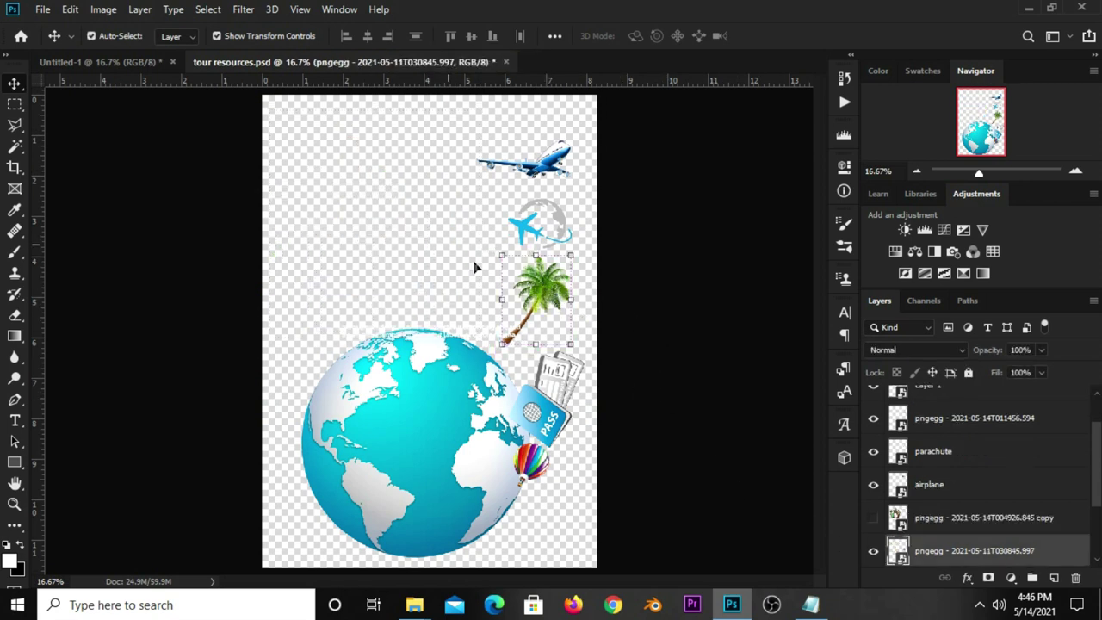
left_click(118, 63)
mouse_move(308, 205)
left_mouse_down()
mouse_move(427, 336)
mouse_move(508, 284)
left_mouse_up()
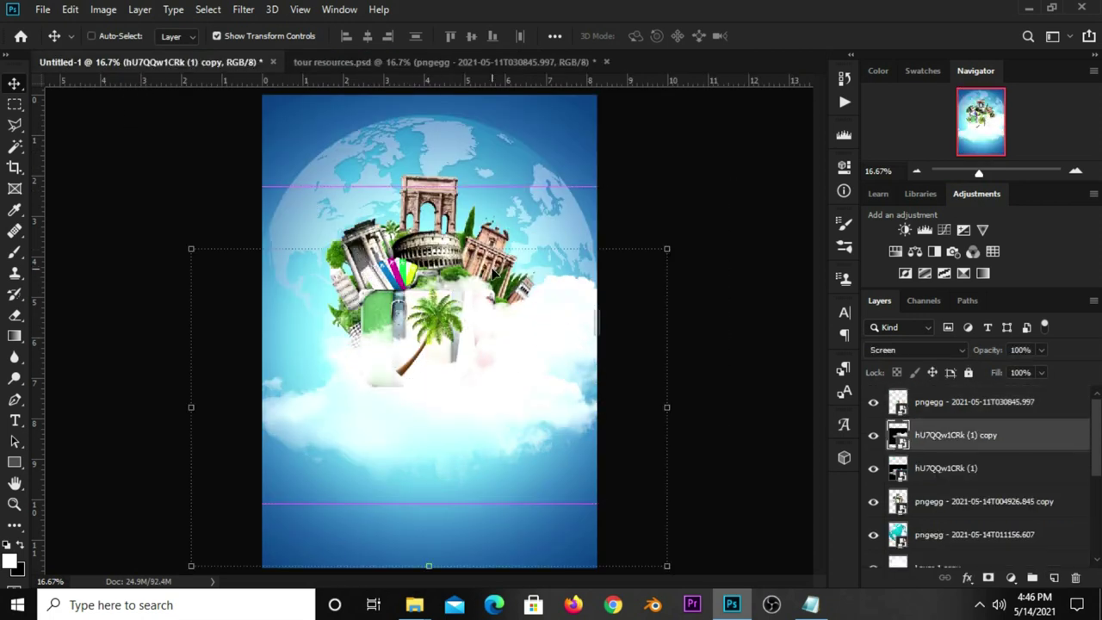
key("ctrl+z")
left_click(441, 320)
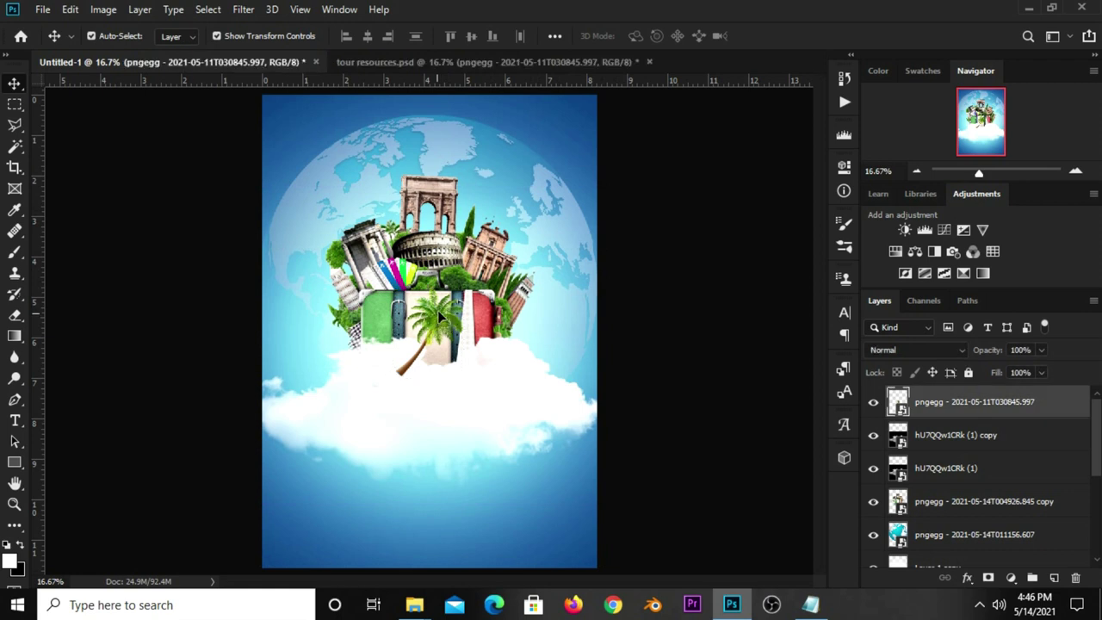
left_click_drag(443, 323, 505, 185)
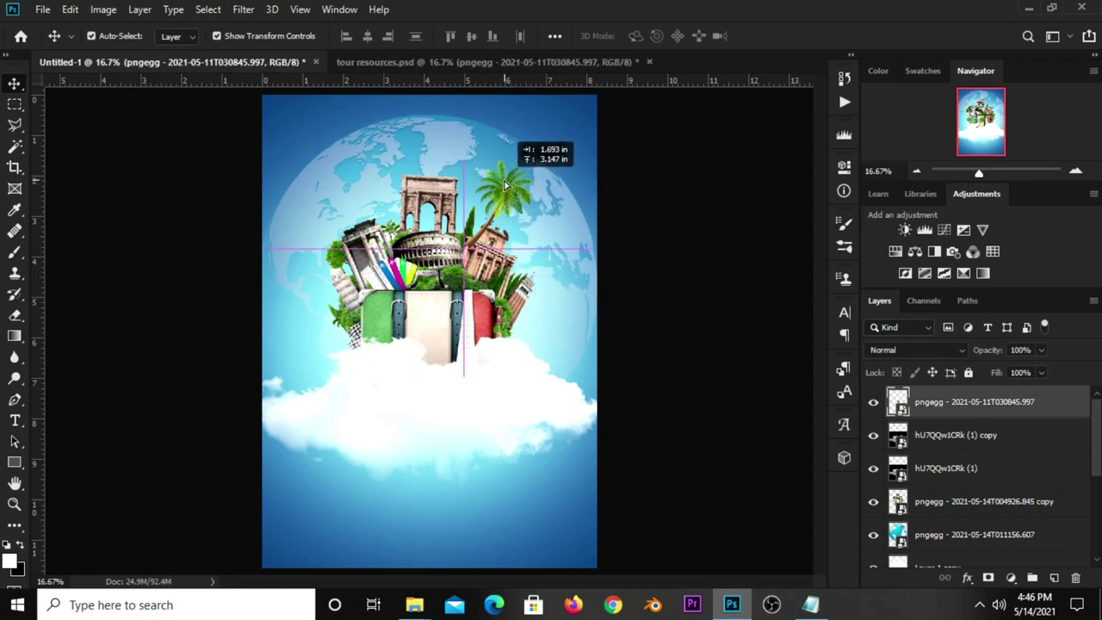
left_click_drag(505, 185, 486, 184)
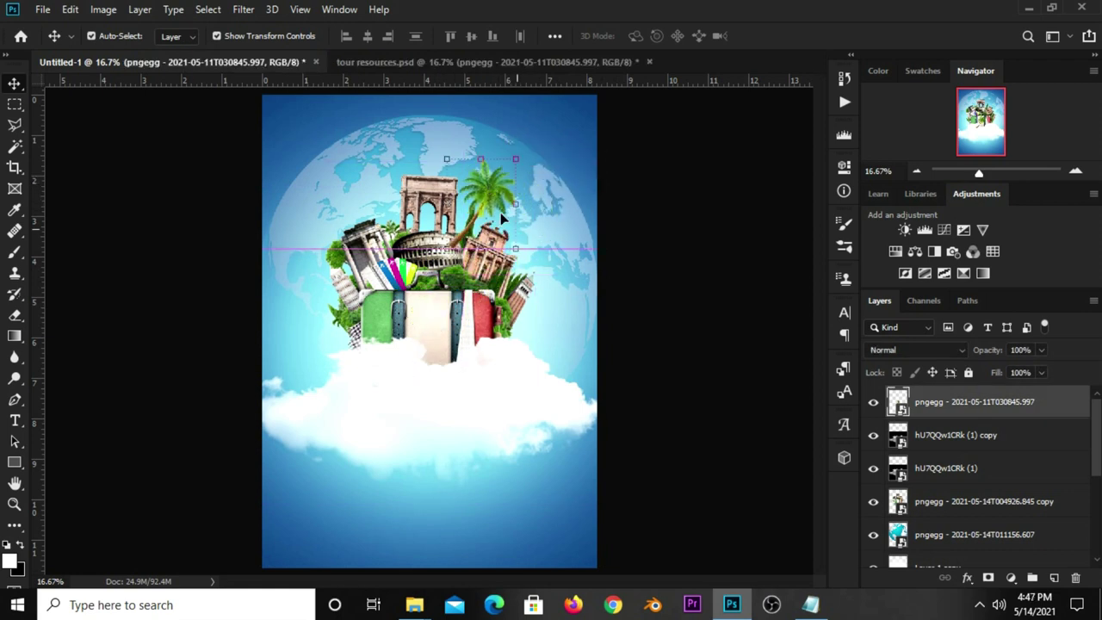
Put the palm tree behind the landmarks and add a rotated 20.20% copy beside it
left_click_drag(908, 419, 930, 517)
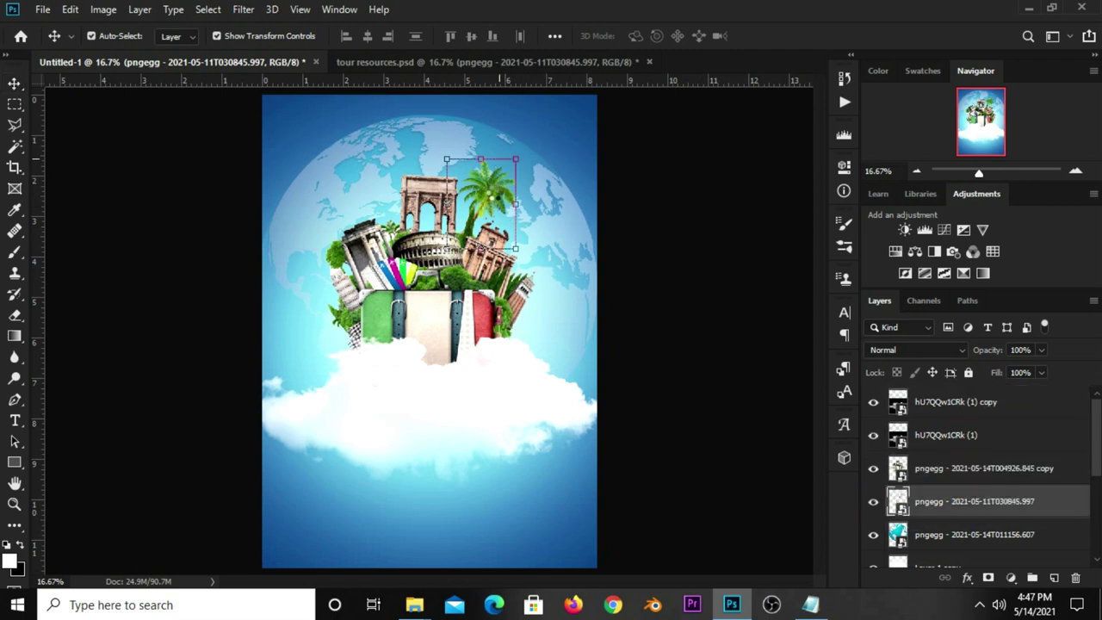
key("ctrl+t")
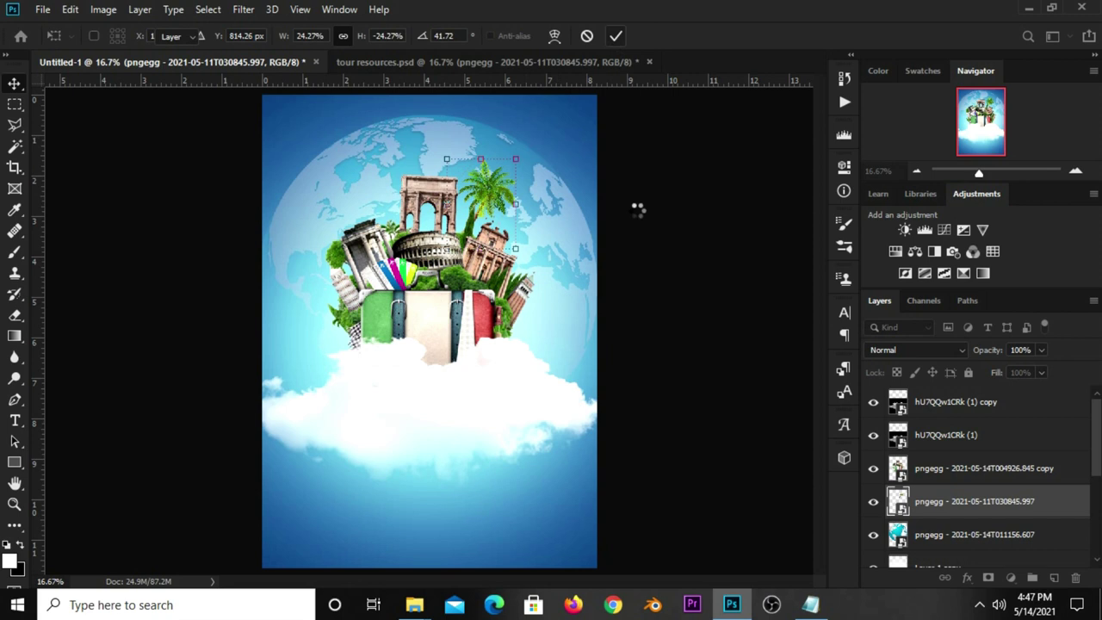
left_click_drag(488, 194, 491, 208)
key("ctrl+j")
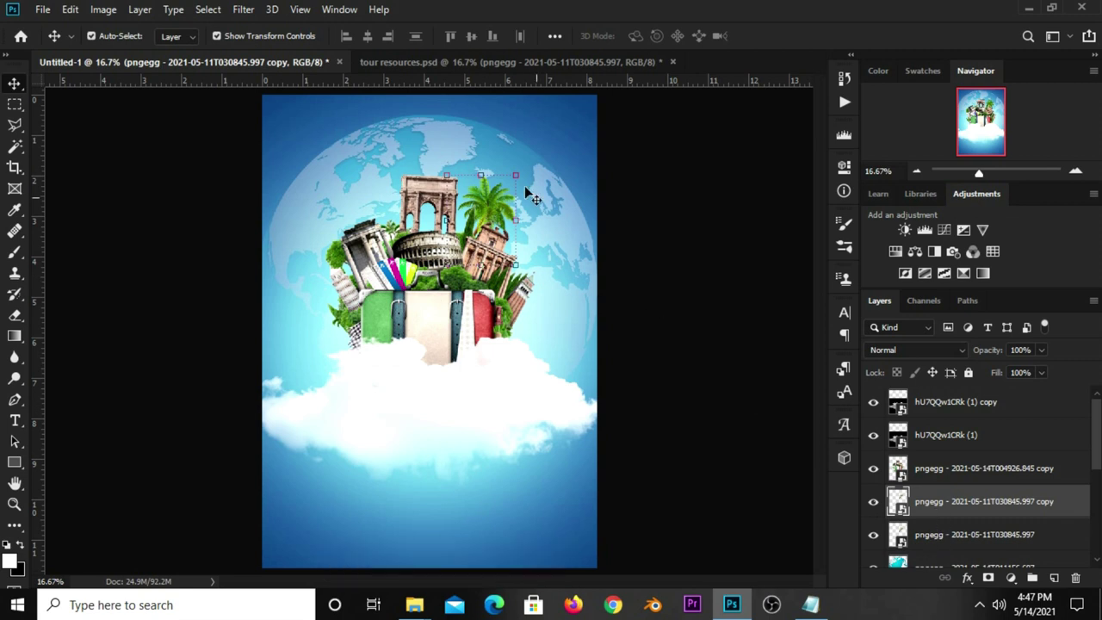
key("ctrl+t")
mouse_move(525, 195)
left_mouse_down()
mouse_move(515, 185)
mouse_move(468, 220)
left_mouse_up()
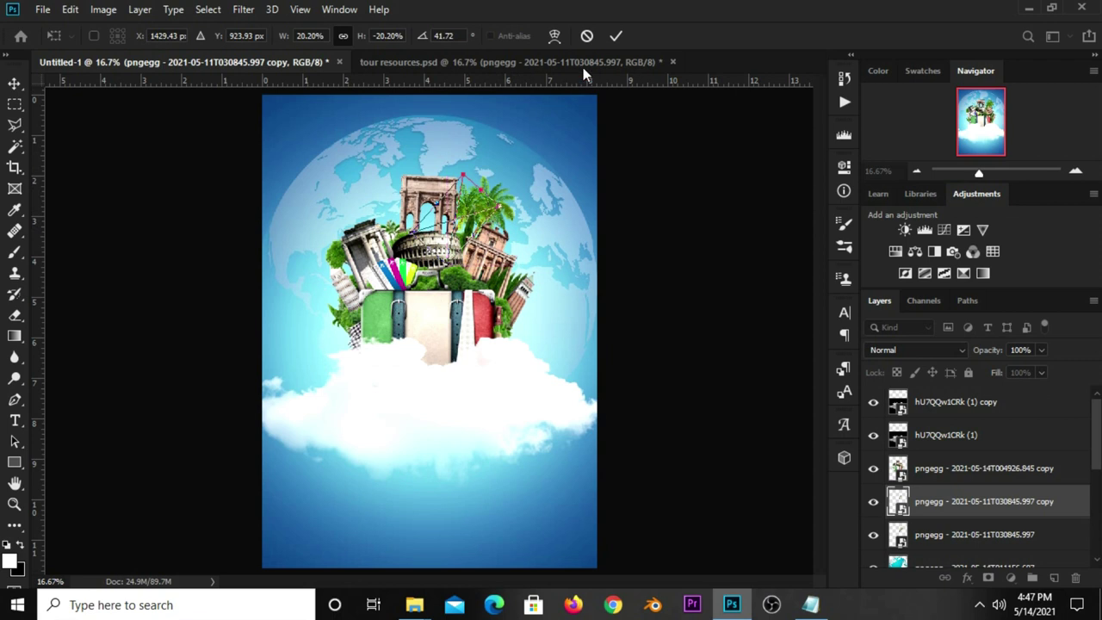
left_click(615, 35)
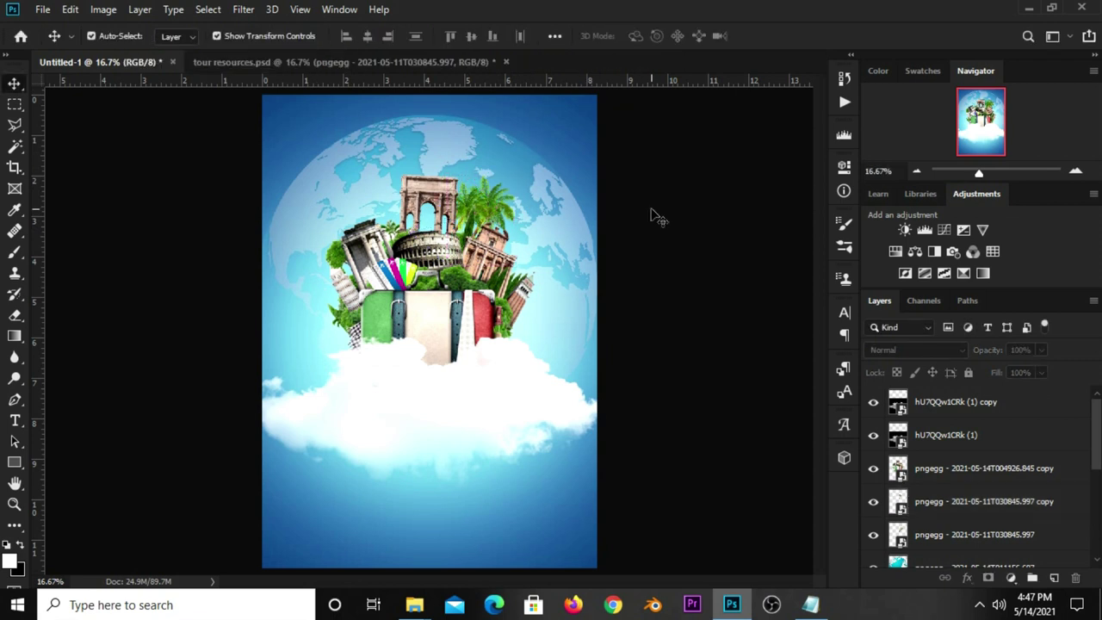
left_click(382, 63)
Add the hot-air balloon to the poster, right of the landmarks
left_click(533, 470)
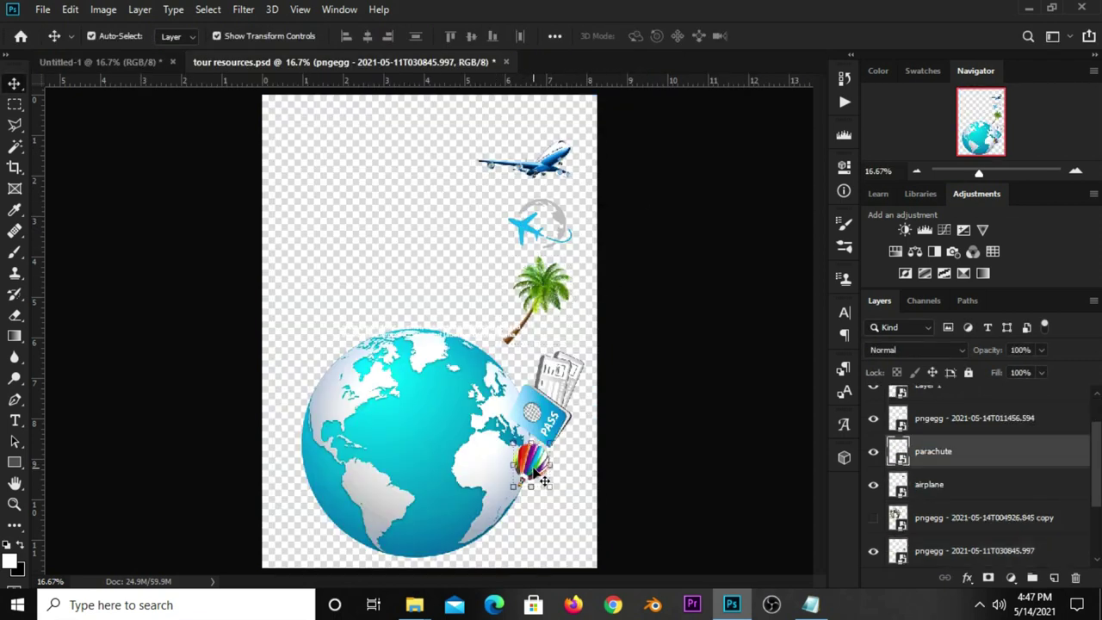
left_click(533, 470, "ctrl")
mouse_move(544, 482)
left_mouse_down()
mouse_move(443, 344)
mouse_move(419, 347)
mouse_move(555, 233)
left_mouse_up()
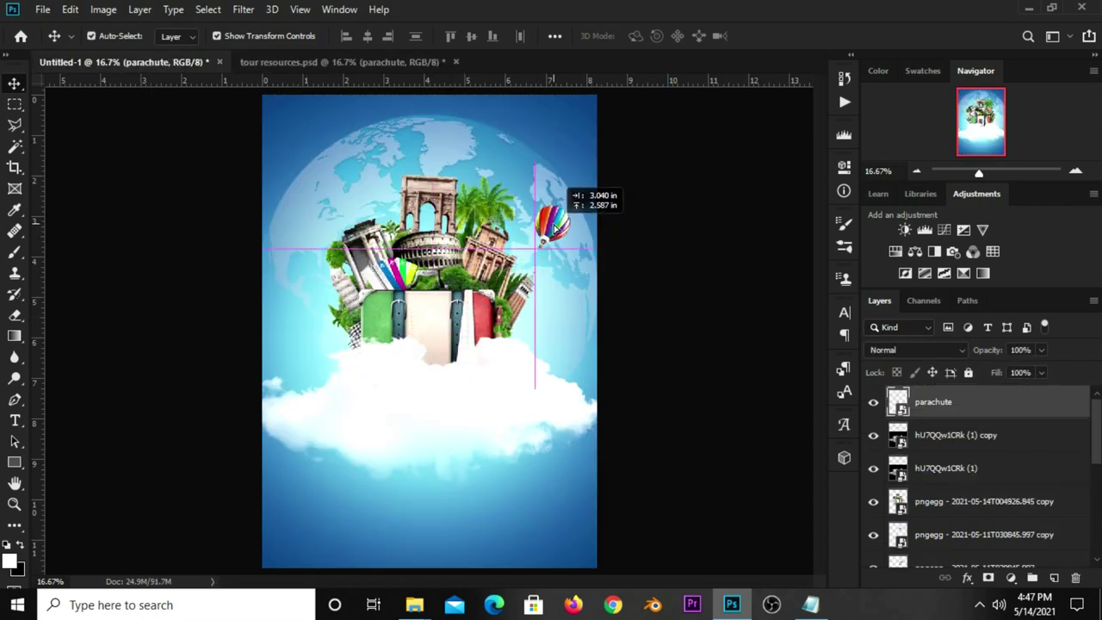
left_click_drag(555, 232, 556, 230)
left_click(626, 256)
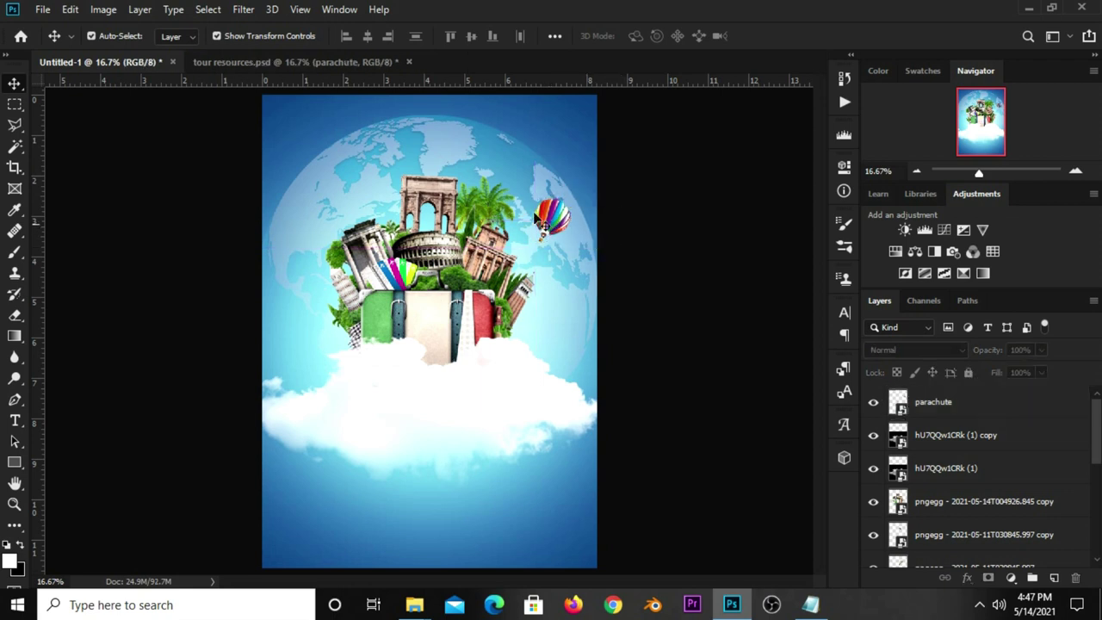
Add the airplane from tour resources at the globe's upper left
left_click(241, 63)
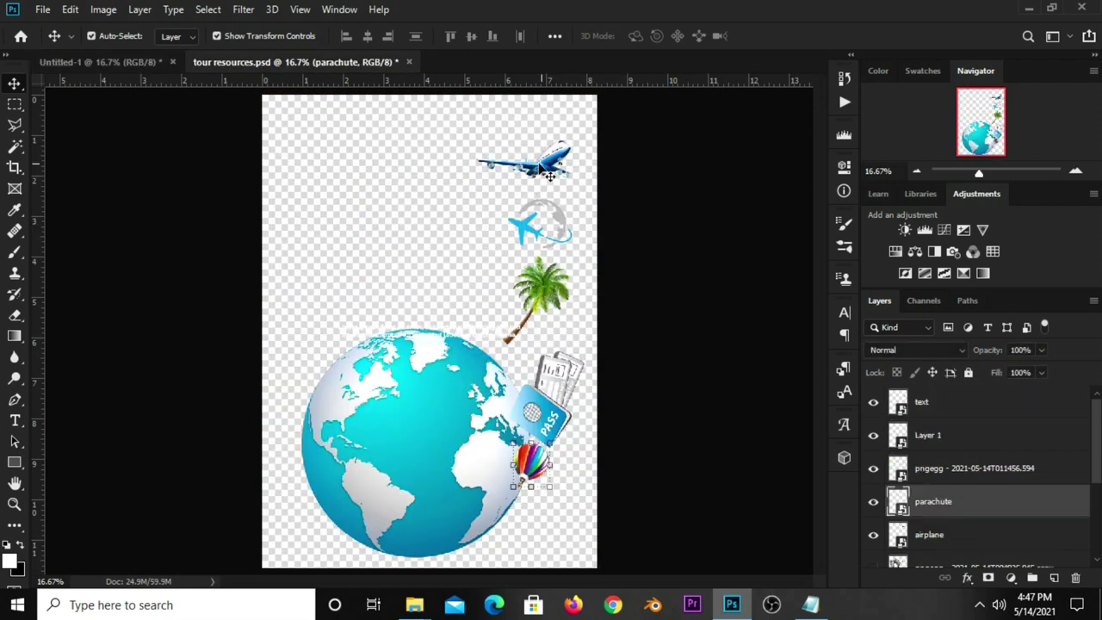
left_click_drag(549, 175, 519, 172)
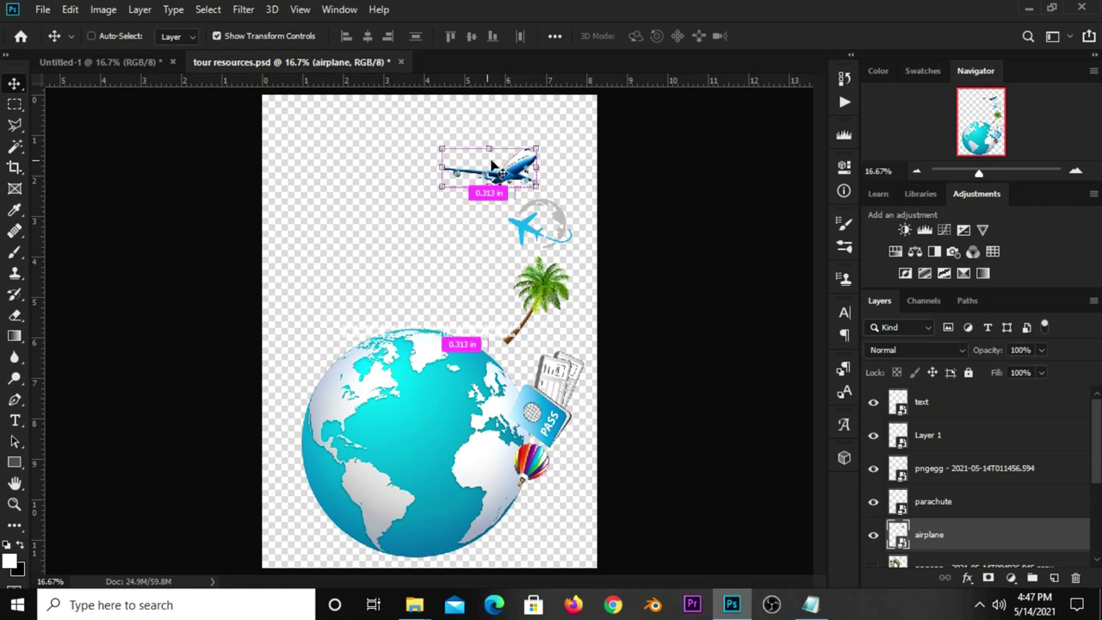
mouse_move(491, 161)
left_mouse_down()
mouse_move(184, 123)
mouse_move(306, 213)
left_mouse_up()
left_click_drag(449, 337, 359, 197)
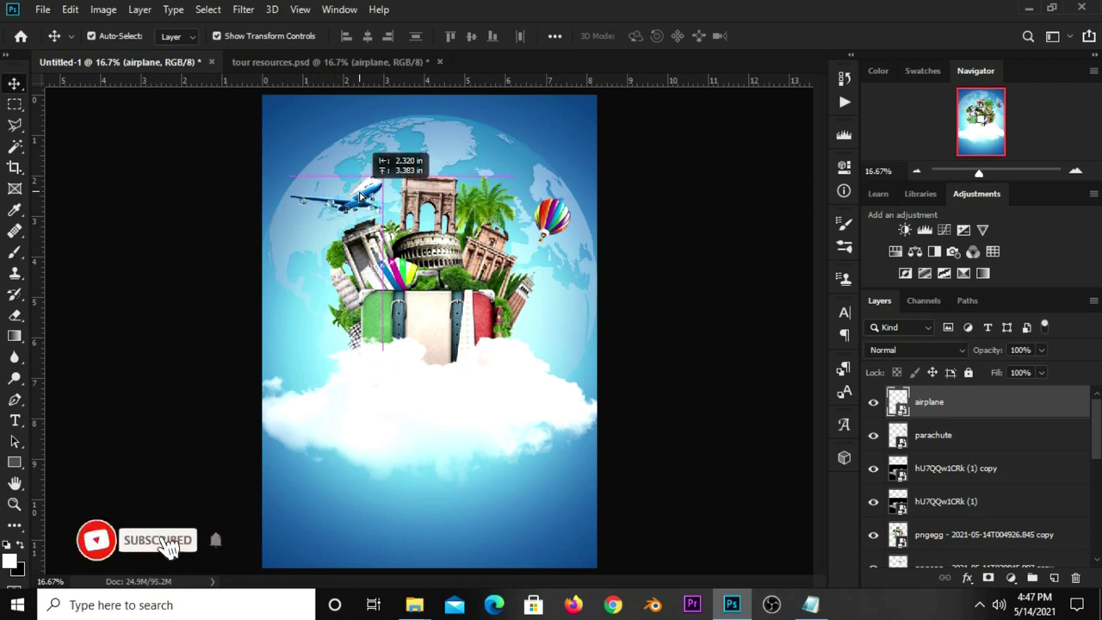
left_click_drag(360, 197, 359, 197)
left_click(661, 262)
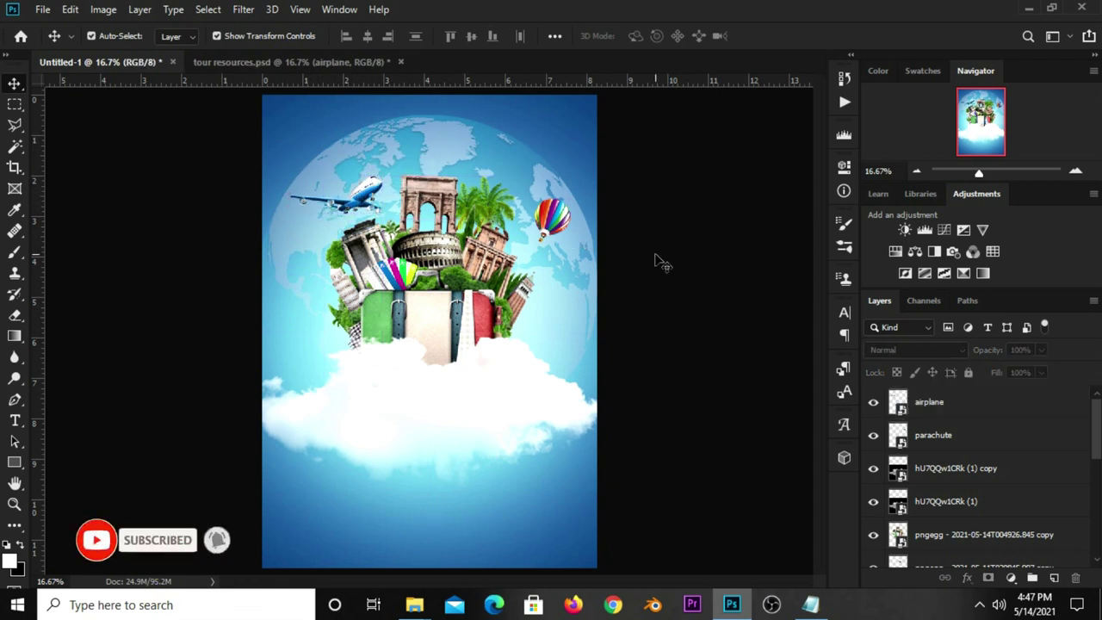
left_click(456, 421)
Group the two cloud layers together
left_click(940, 500, "ctrl")
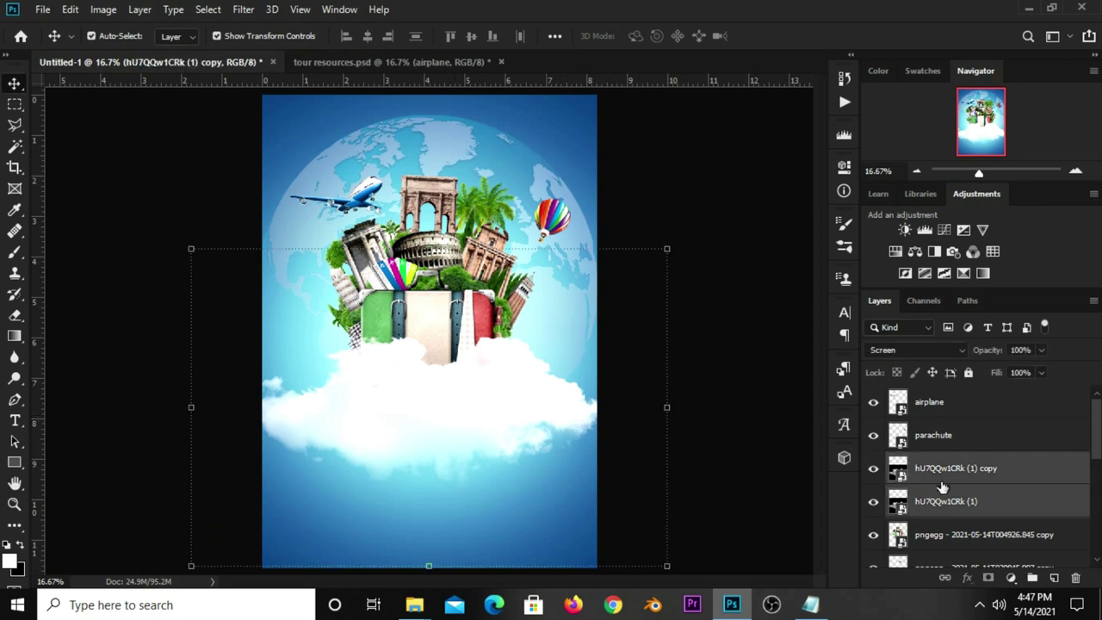
key("ctrl+g")
left_click(873, 462)
left_click(873, 462)
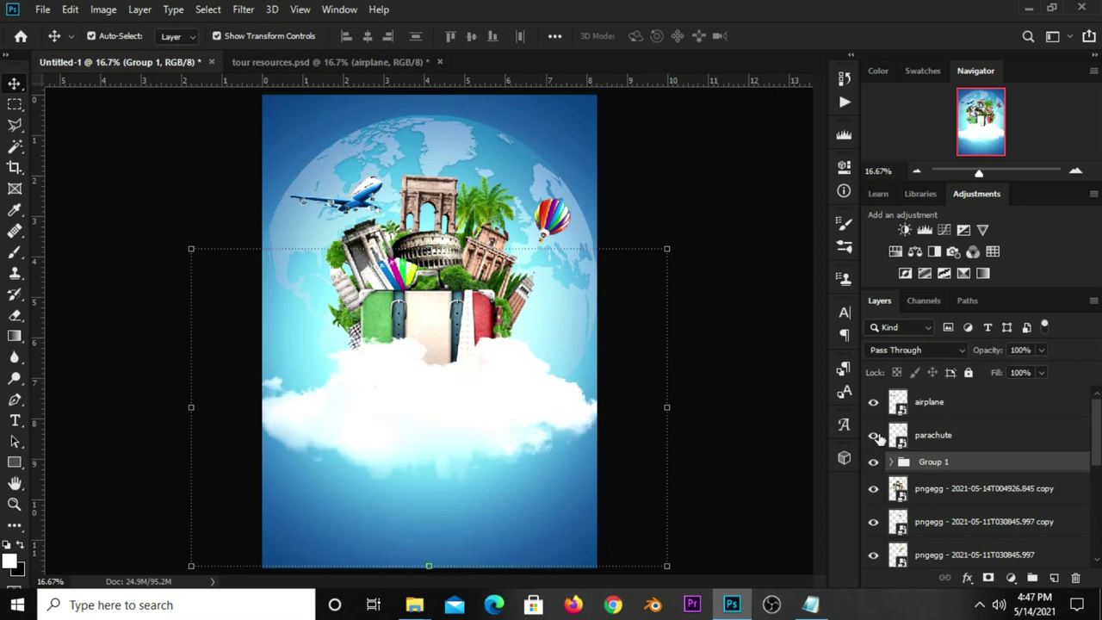
Scale the airplane, balloon and pngegg copy layers to 98.6% and move them up
left_click(958, 422)
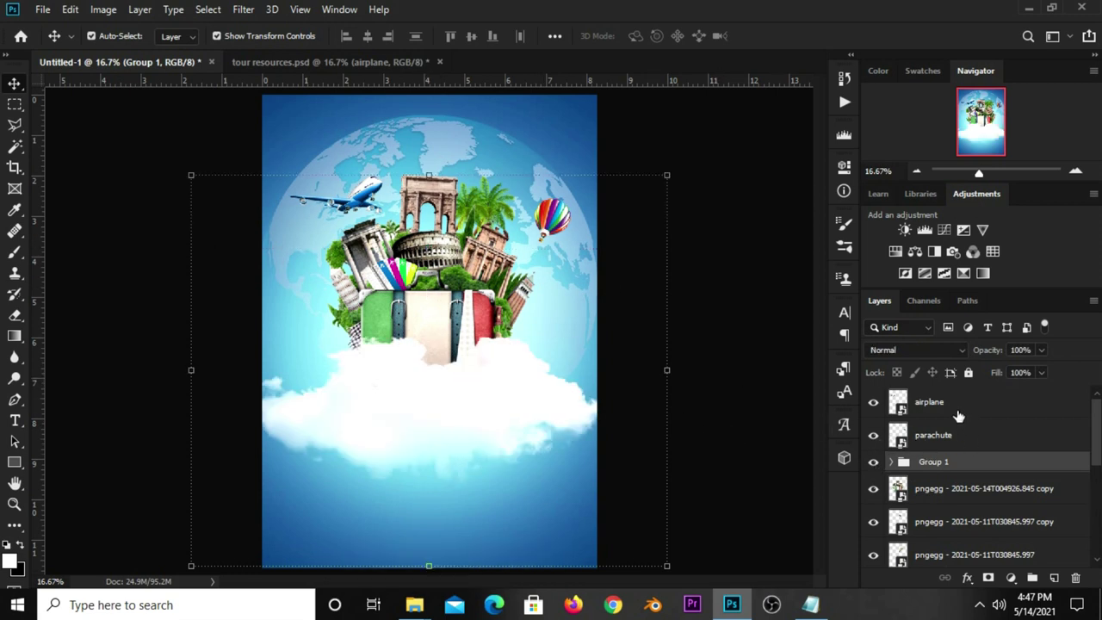
left_click(958, 416, "shift")
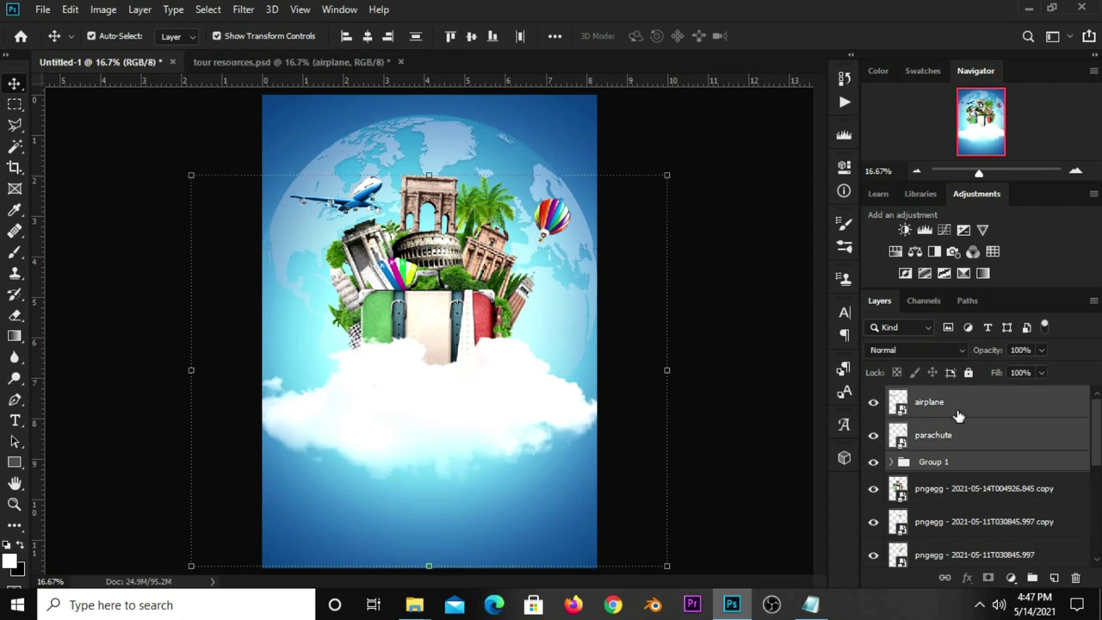
left_click(948, 490, "ctrl")
key("ctrl+t")
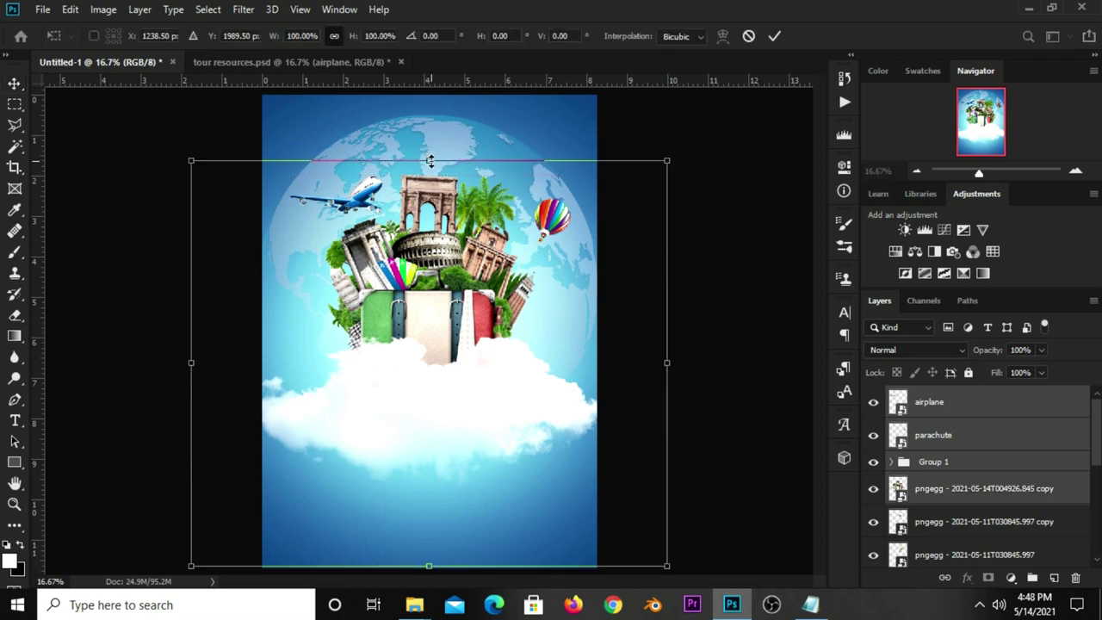
left_click_drag(429, 160, 430, 166)
left_click_drag(438, 370, 437, 357)
key("Up")
key("Up")
key("Up")
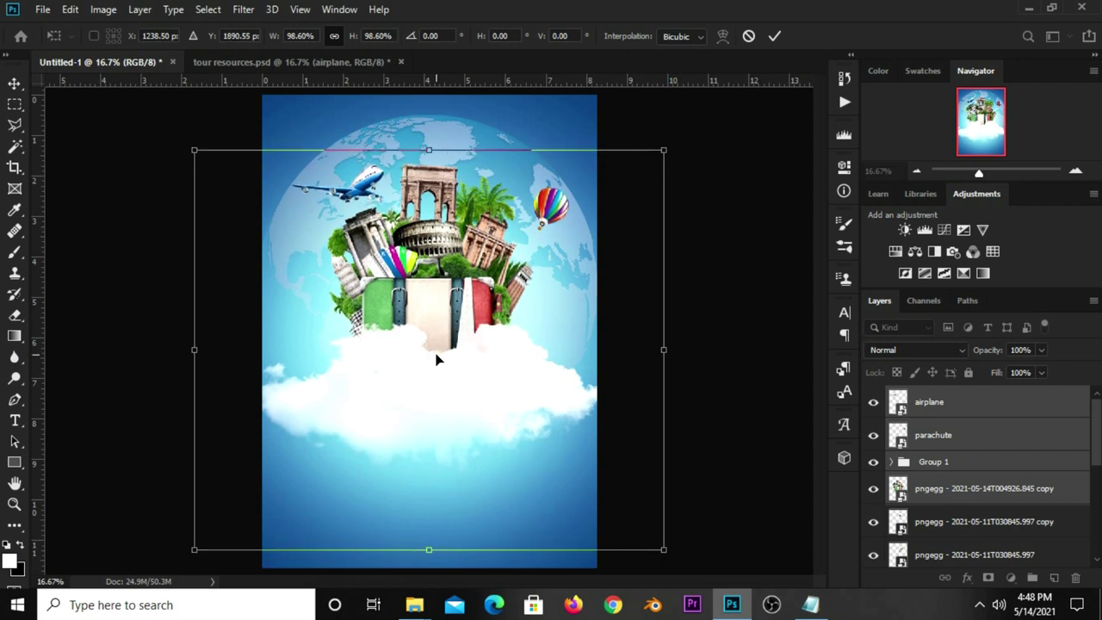
key("Up")
key("Up")
key("Up")
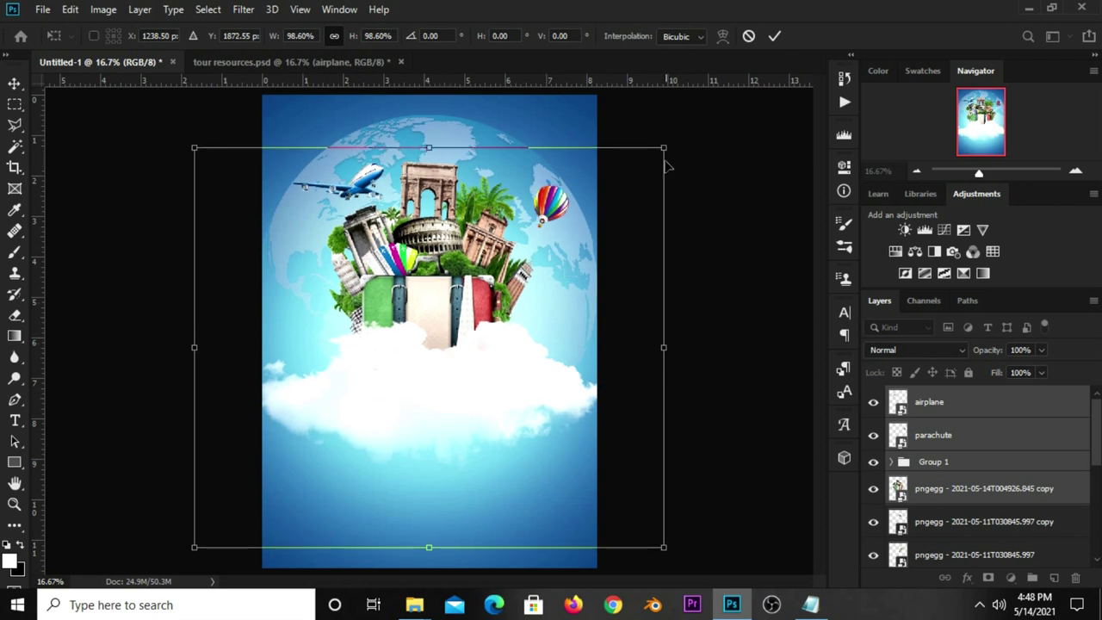
left_click(776, 38)
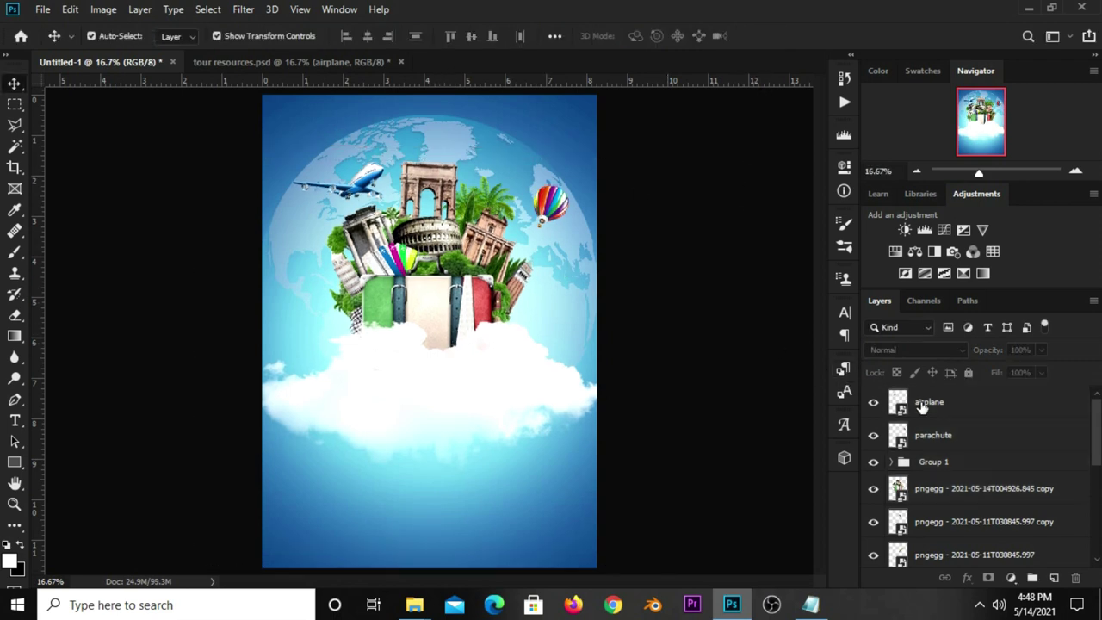
Group the element layers into Group 2, then with the palm trees into Group 3
left_click(923, 407)
left_click(947, 488, "shift")
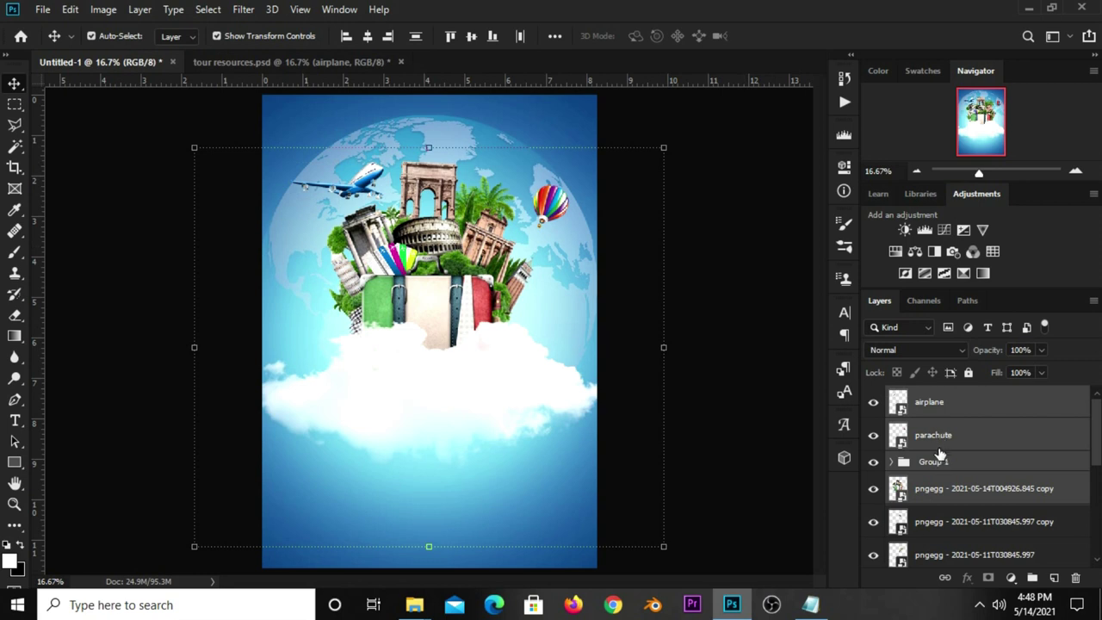
key("ctrl+g")
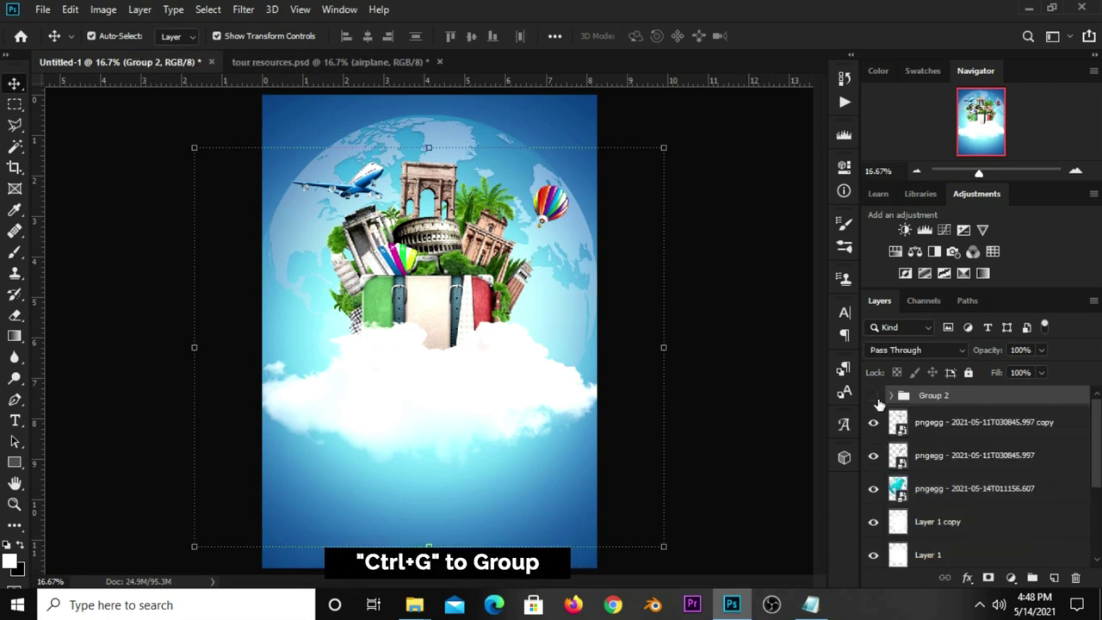
left_click(873, 397)
left_click(874, 396)
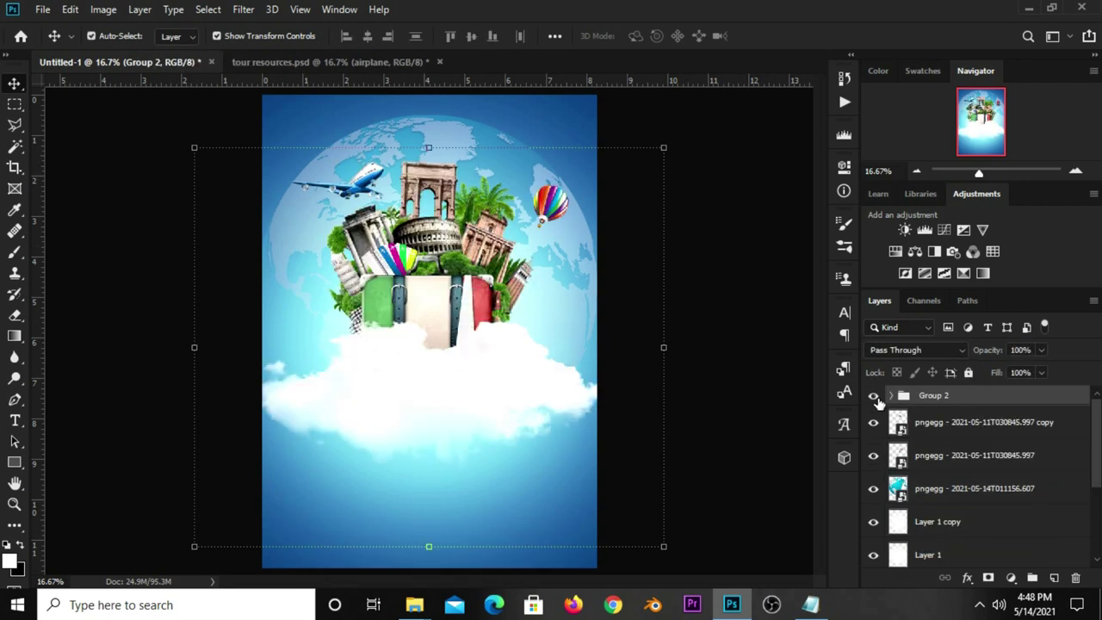
left_click(928, 456, "shift")
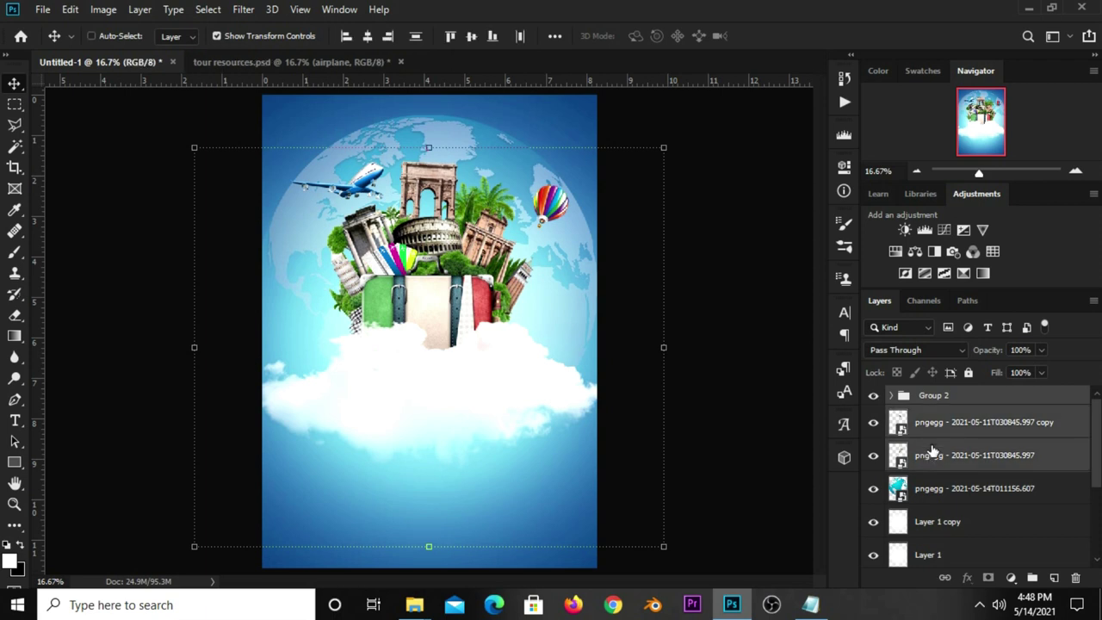
key("ctrl+g")
left_click(874, 395)
left_click(874, 395)
left_click(735, 286)
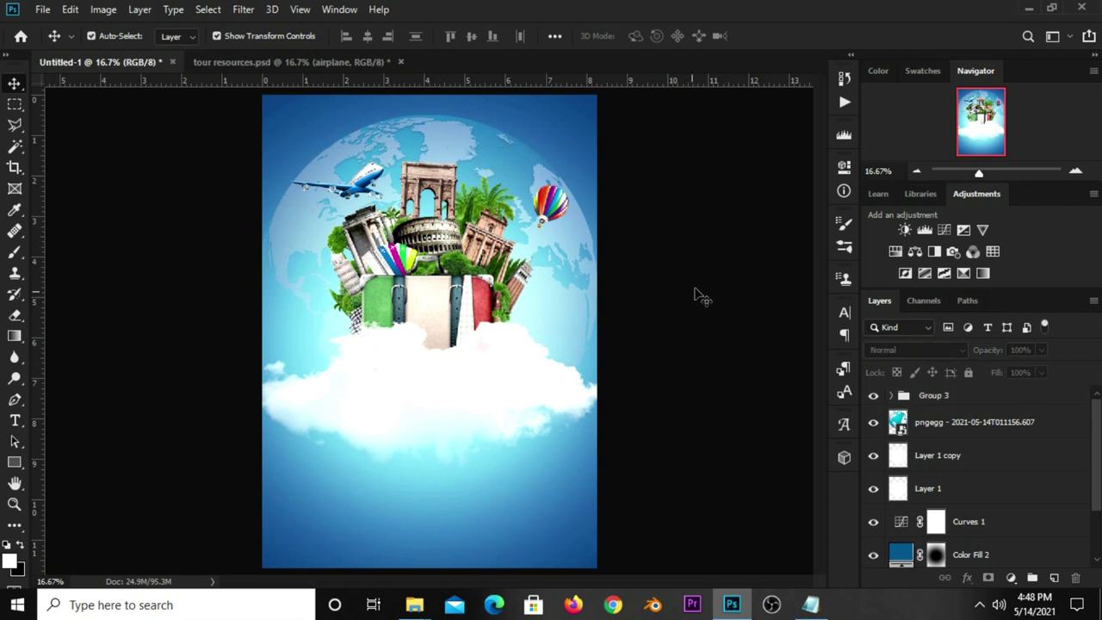
left_click(261, 62)
Bring the black cloud image into the poster and shrink it at the top right
left_click(775, 452)
scroll(946, 482, "down", 2)
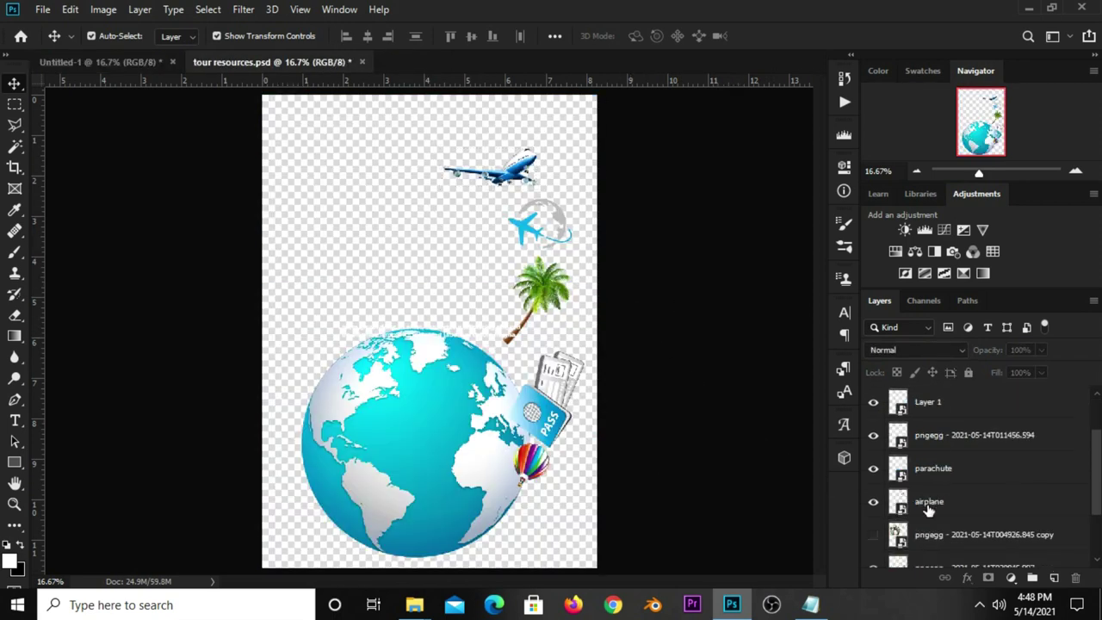
scroll(946, 499, "down", 3)
left_click(873, 517)
left_click_drag(373, 185, 385, 209)
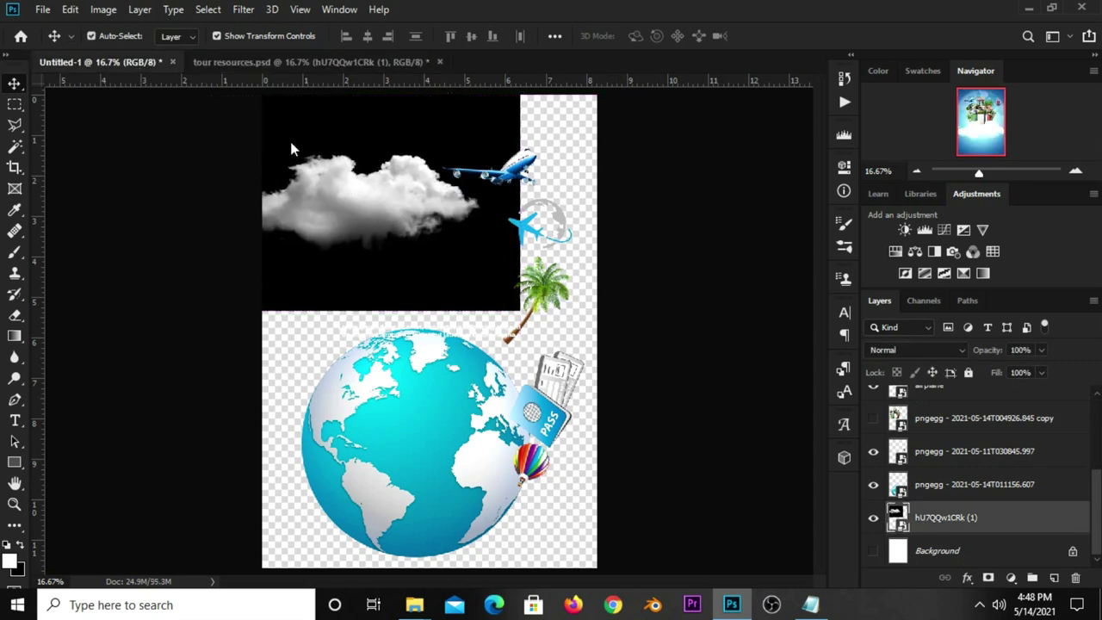
left_click_drag(303, 153, 355, 205)
mouse_move(434, 271)
left_mouse_down()
mouse_move(438, 215)
mouse_move(439, 309)
left_mouse_up()
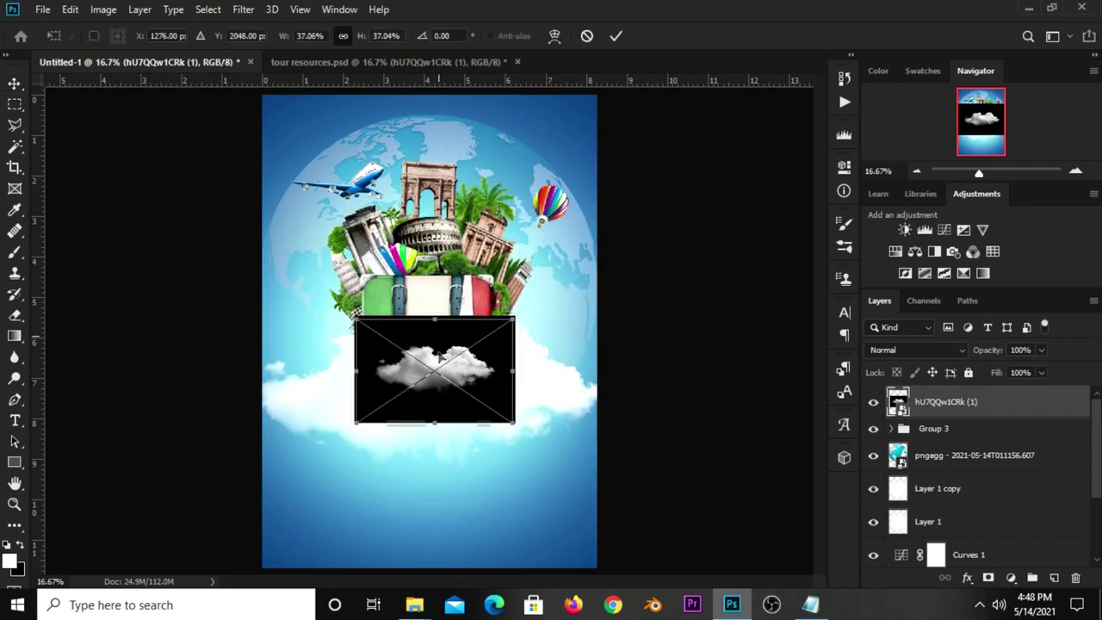
left_click_drag(440, 353, 538, 129)
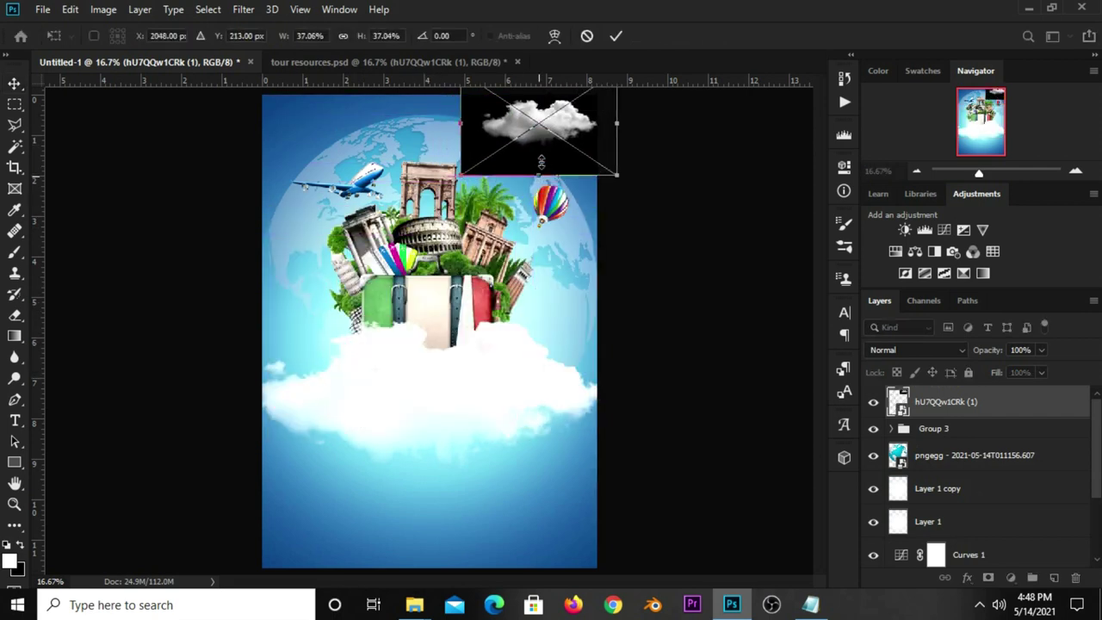
left_click_drag(454, 181, 480, 148)
left_click(617, 35)
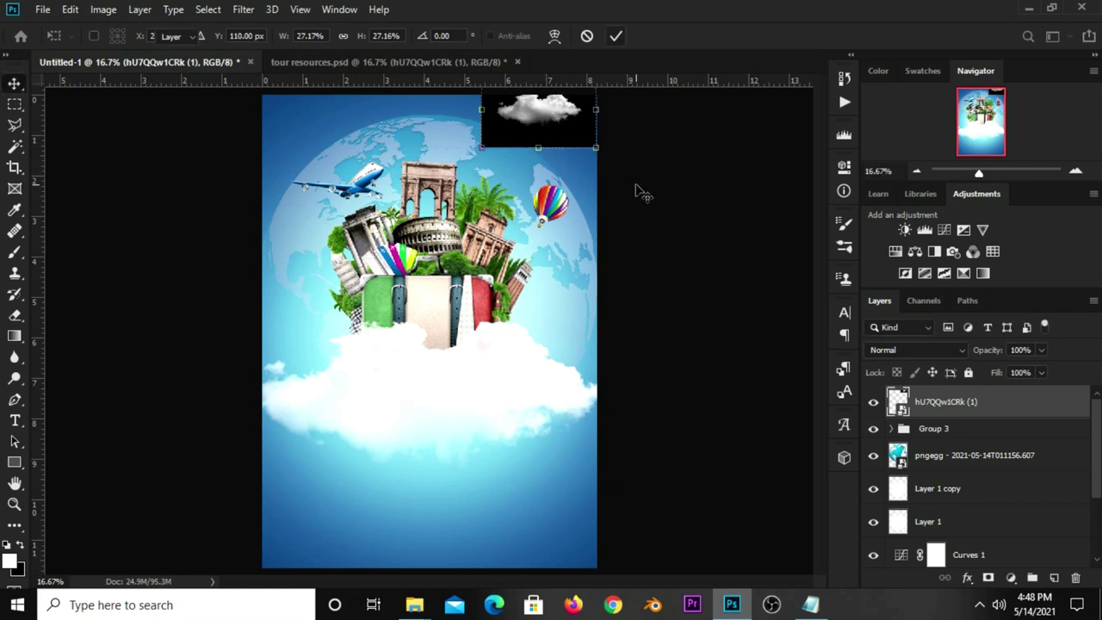
Set the cloud layer to Screen blend mode at 42% opacity
left_click(890, 348)
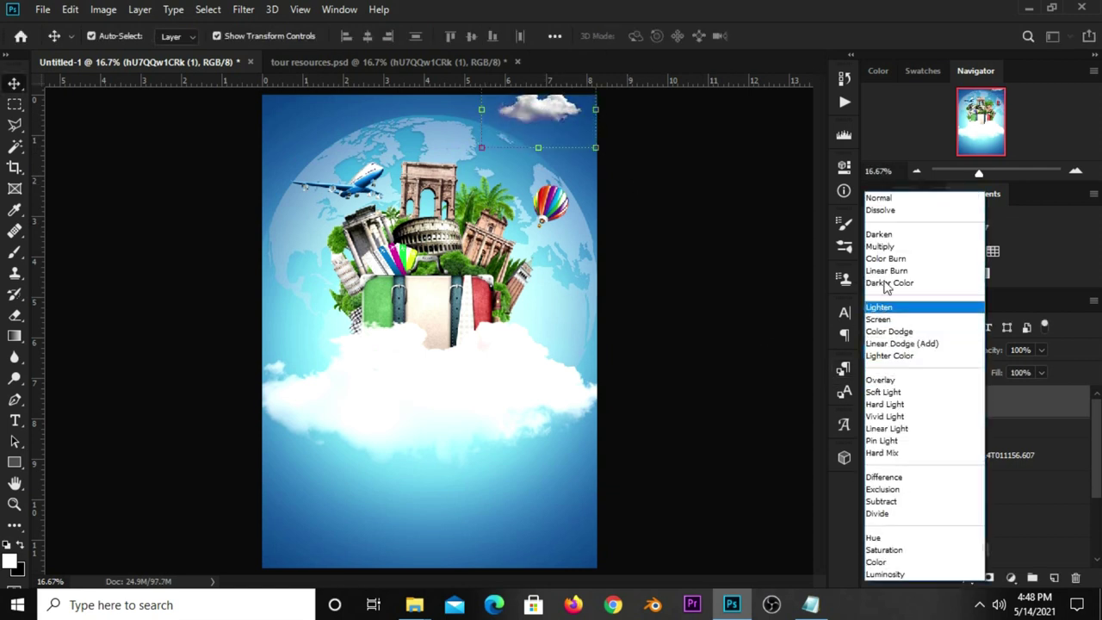
left_click(882, 319)
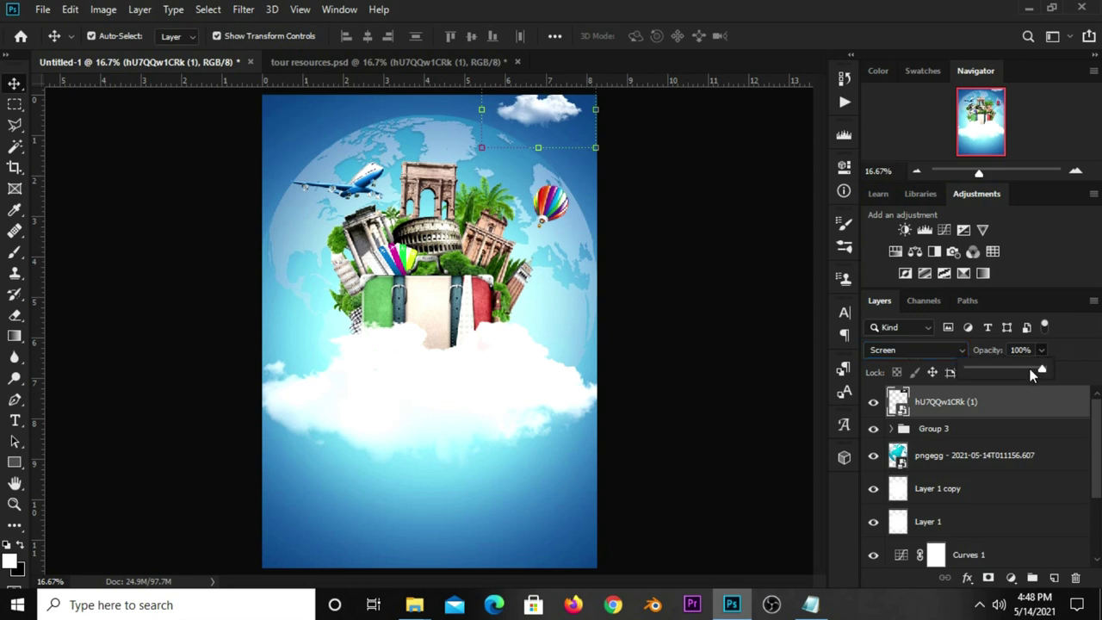
left_click_drag(1033, 372, 1001, 372)
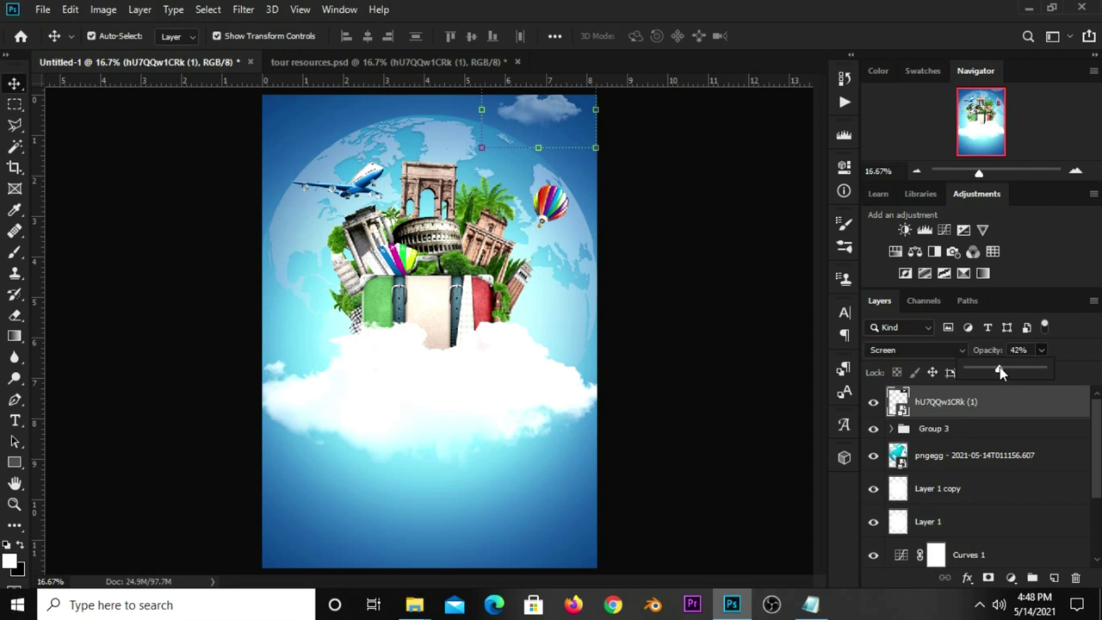
left_click(763, 376)
left_click(873, 402)
left_click(872, 402)
Duplicate the cloud and move the copy to the poster's top left
left_click(949, 405)
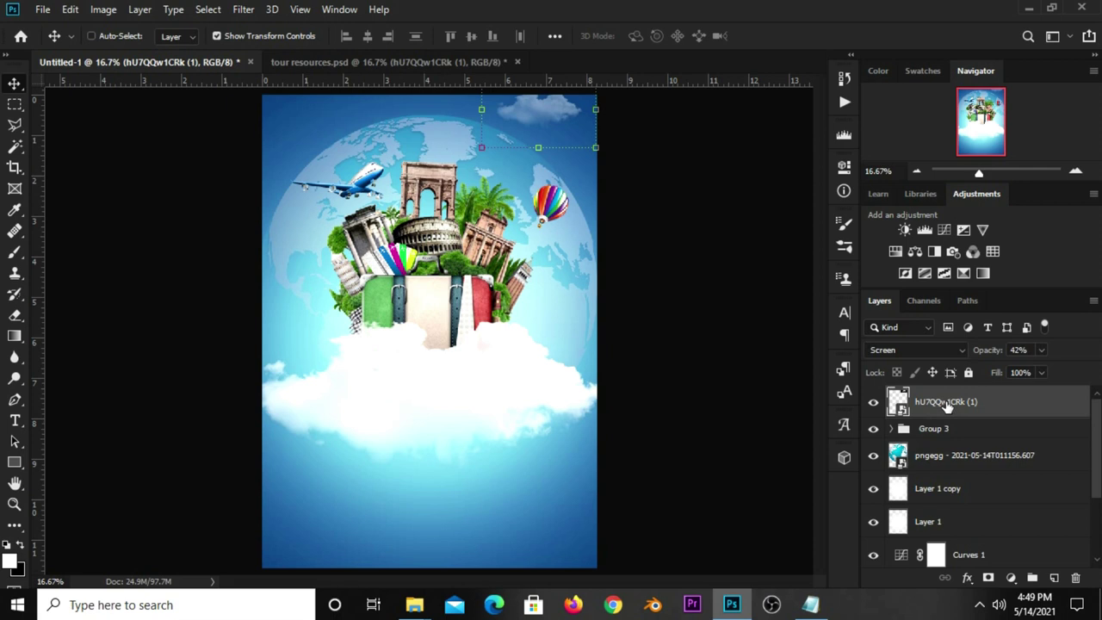
key("ctrl+j")
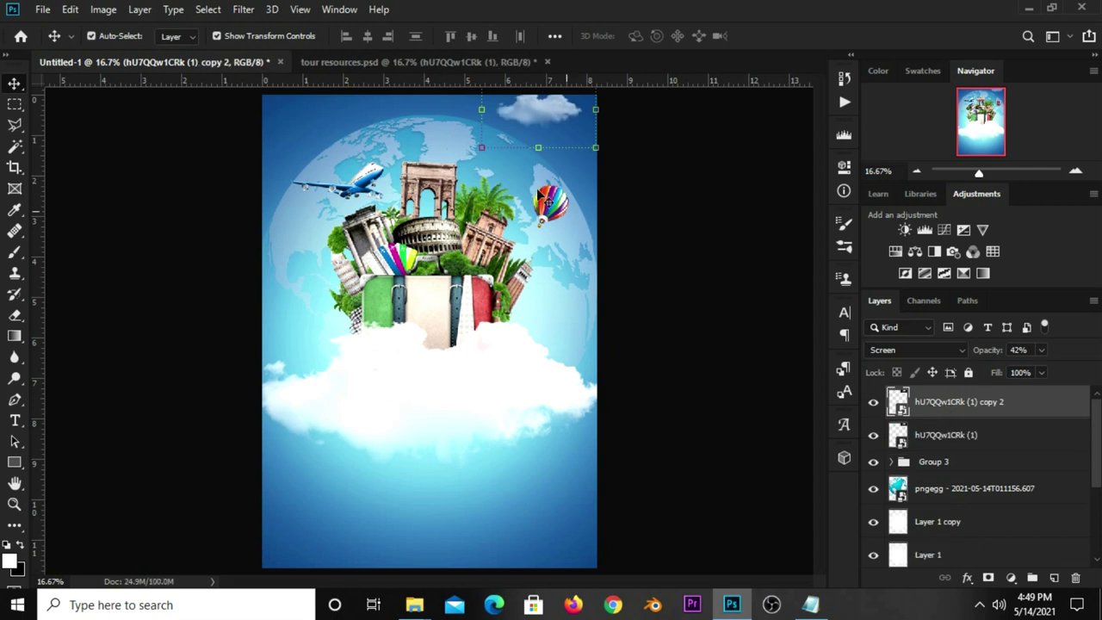
key("ctrl+t")
mouse_move(549, 153)
left_mouse_down()
mouse_move(280, 144)
mouse_move(295, 151)
mouse_move(275, 164)
left_mouse_up()
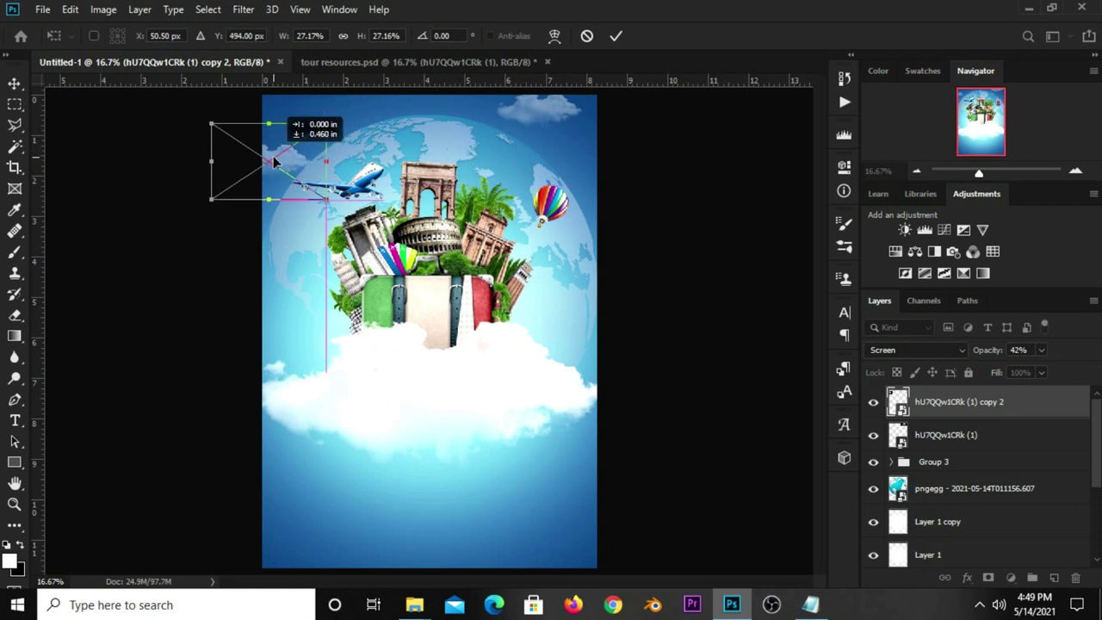
left_click(616, 35)
left_click(652, 221)
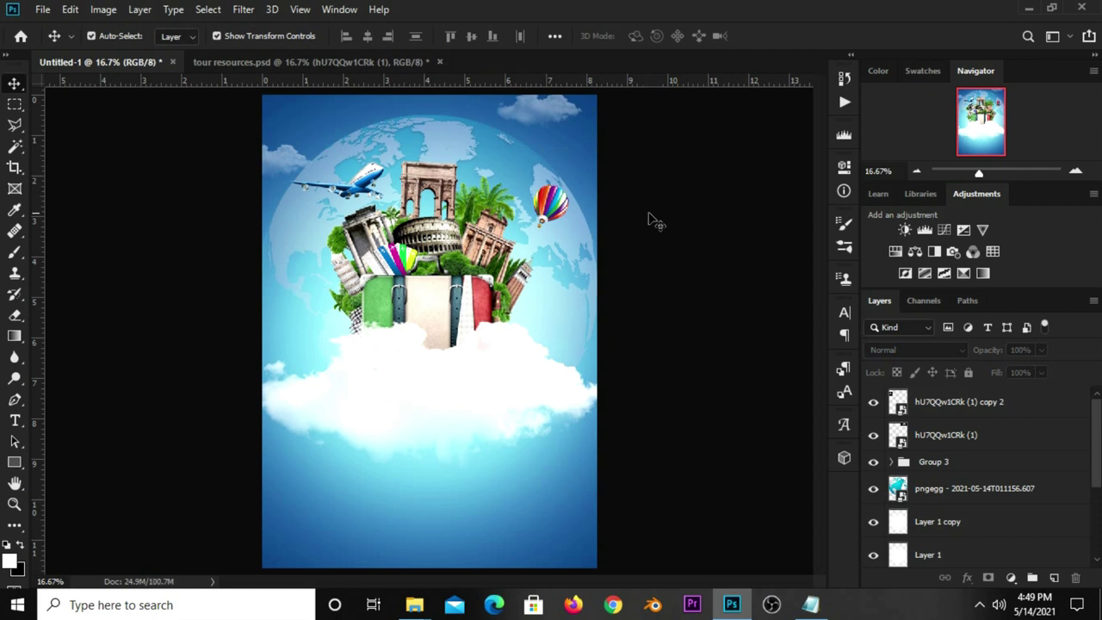
left_click(1010, 576)
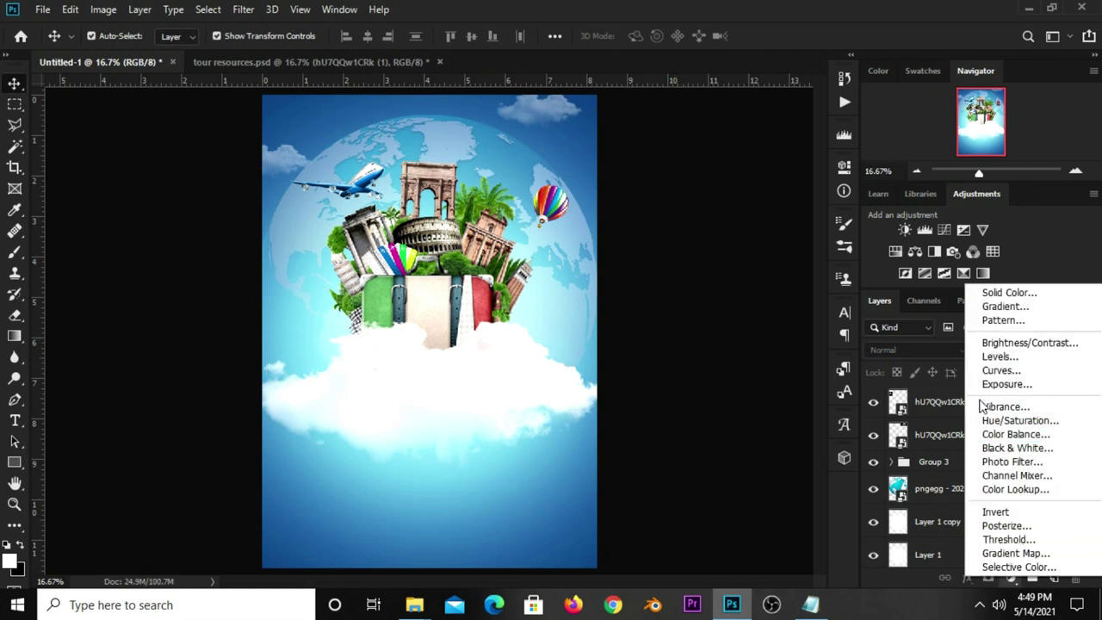
Darken the poster with a lowered Curves layer and an Exposure layer at gamma 0.86
left_click(998, 370)
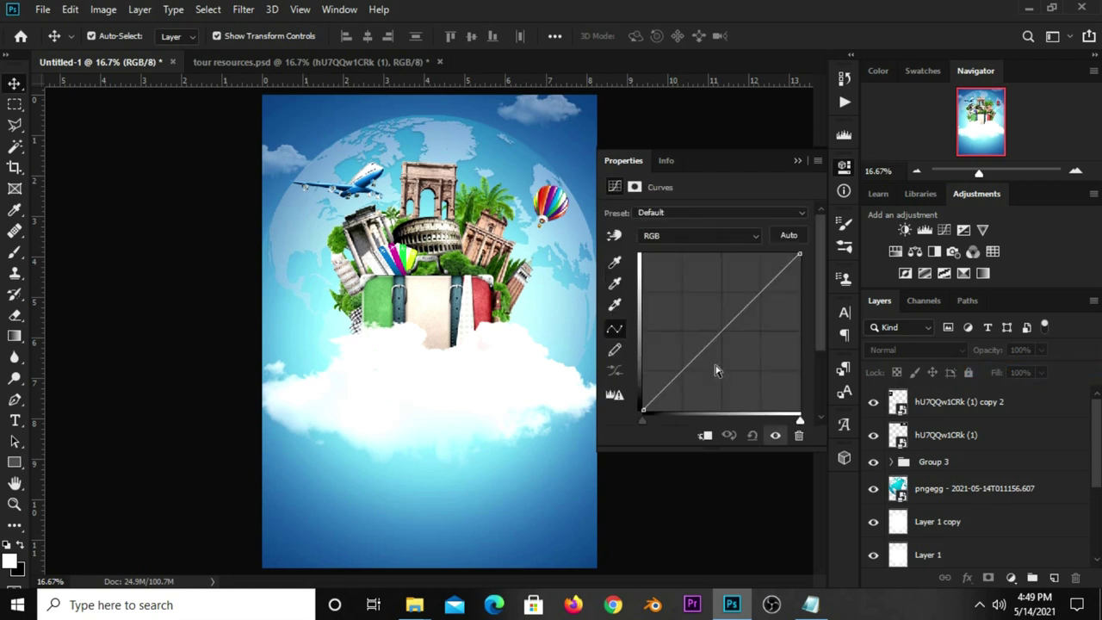
left_click_drag(711, 342, 712, 355)
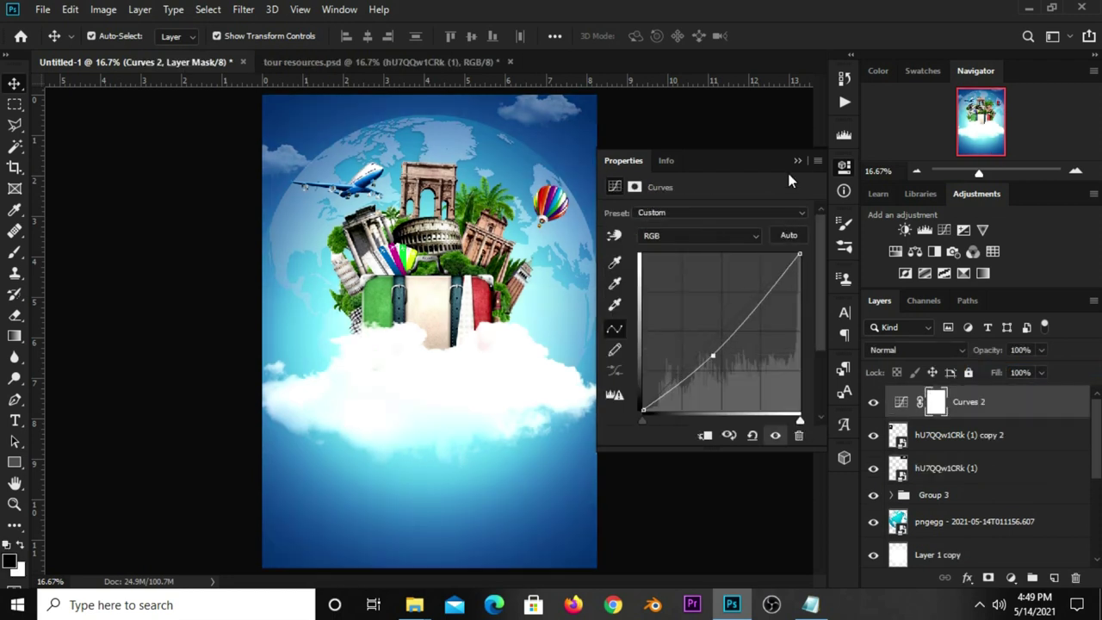
left_click(795, 215)
left_click(1011, 578)
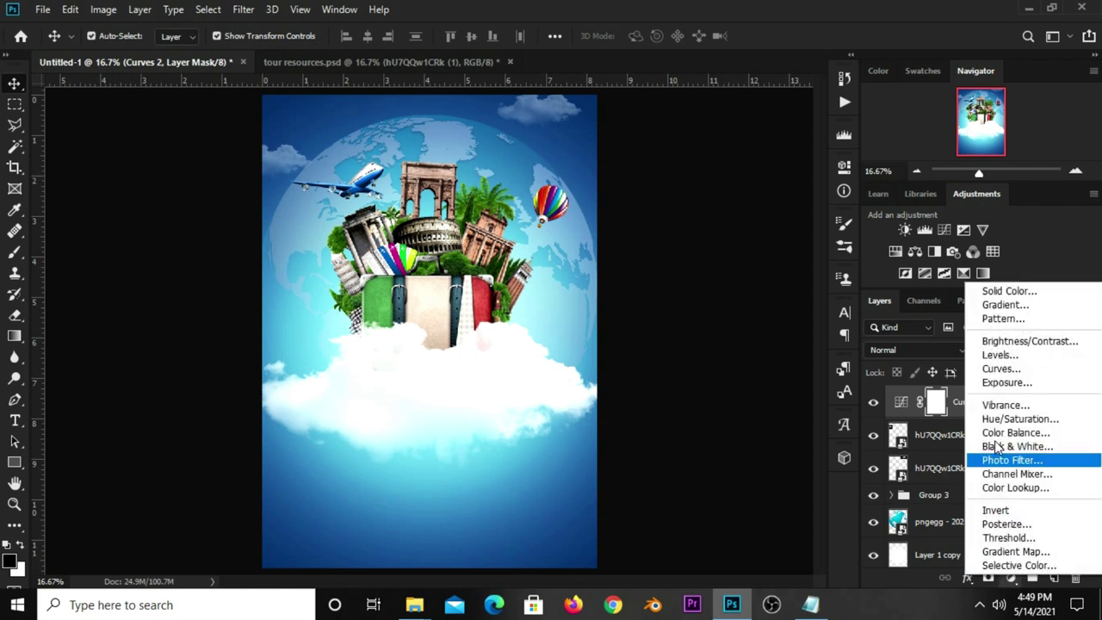
left_click(1037, 382)
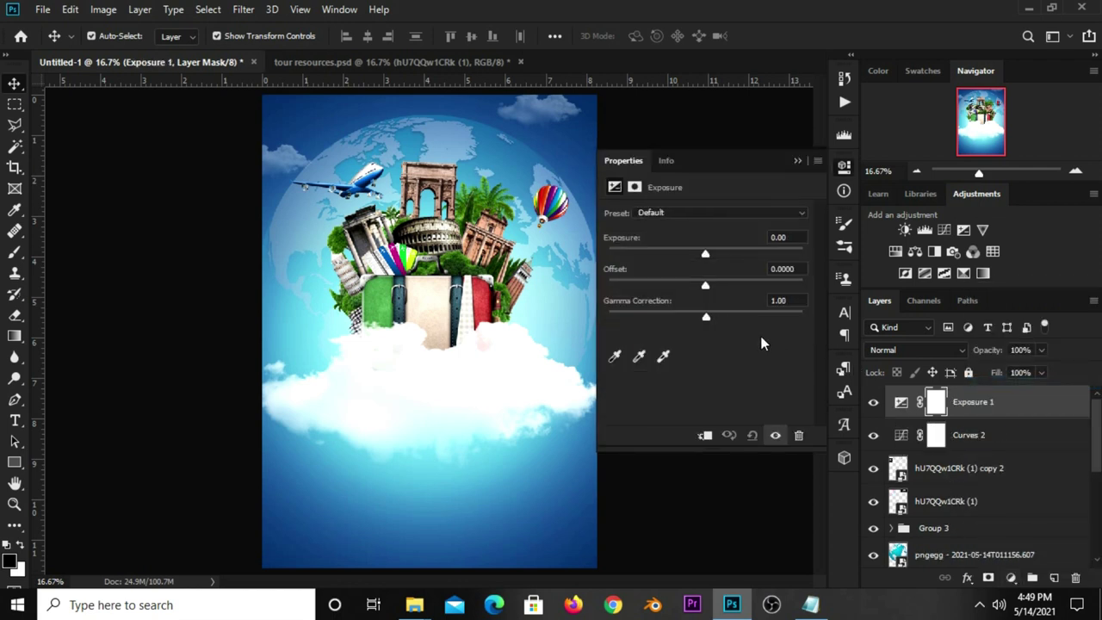
left_click_drag(706, 316, 715, 317)
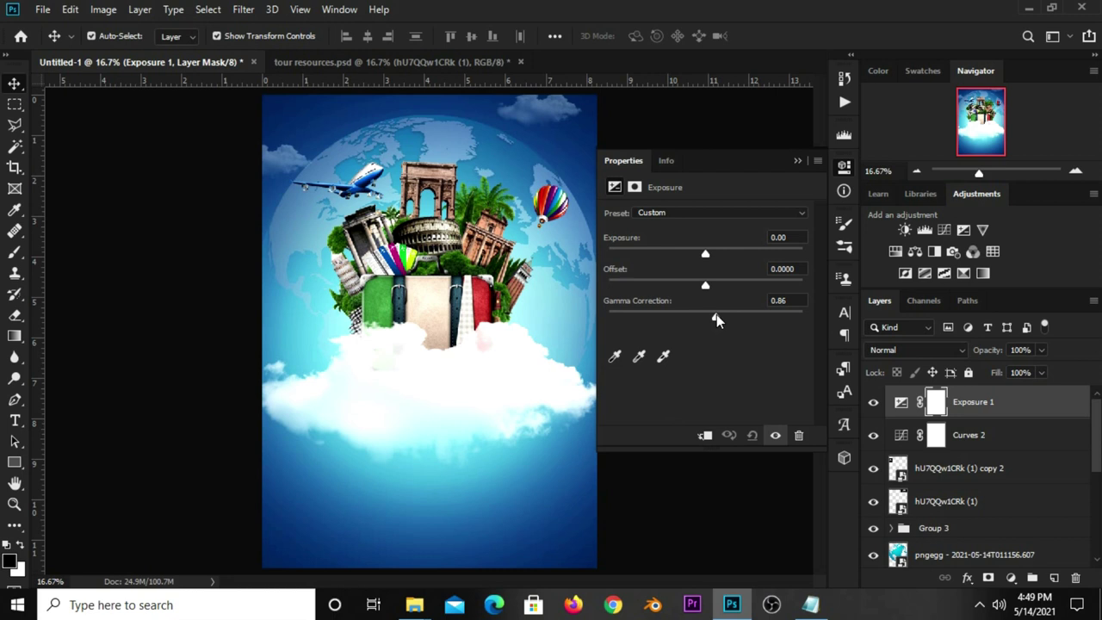
left_click(797, 162)
left_click(873, 402)
left_click(873, 402)
left_click(685, 357)
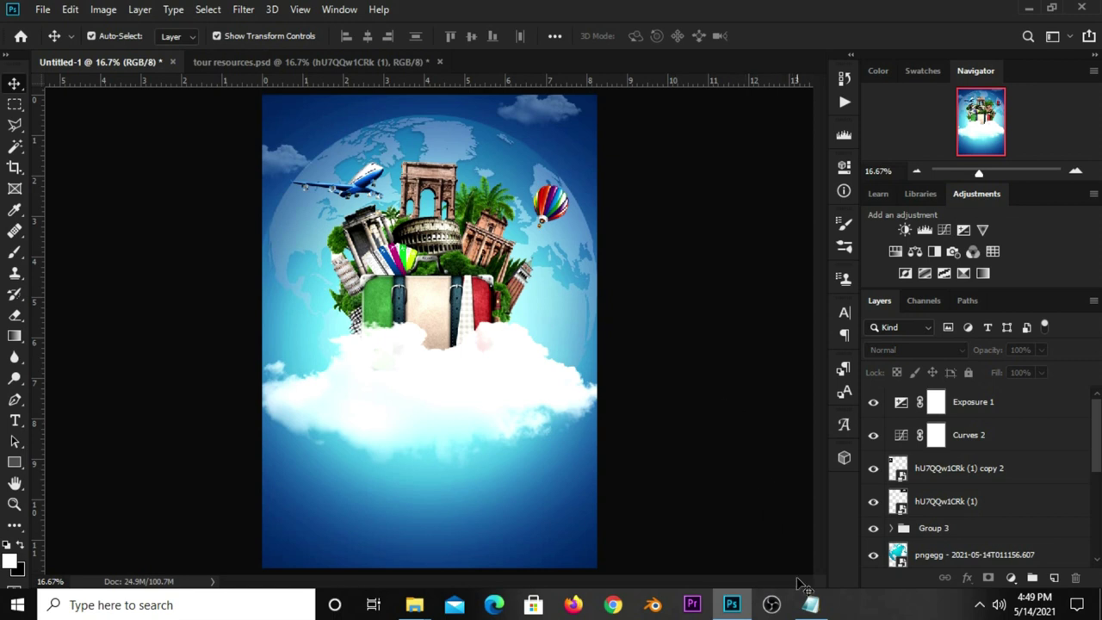
Copy the 'big dreams company' tagline line from the Notepad notes
left_click(810, 605)
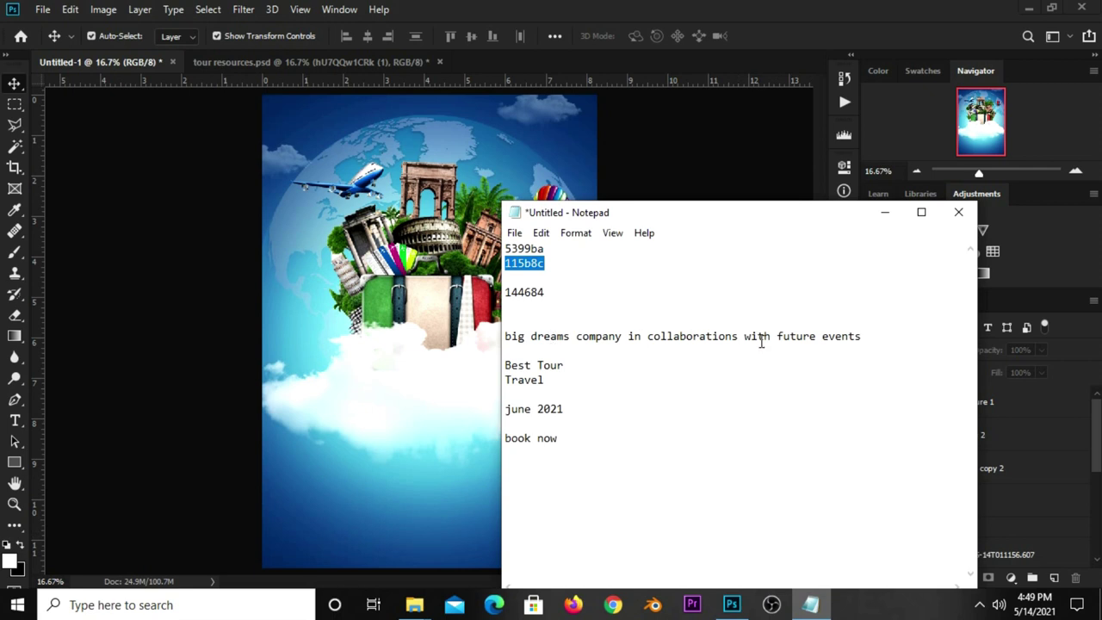
left_click_drag(865, 335, 504, 337)
right_click(534, 332)
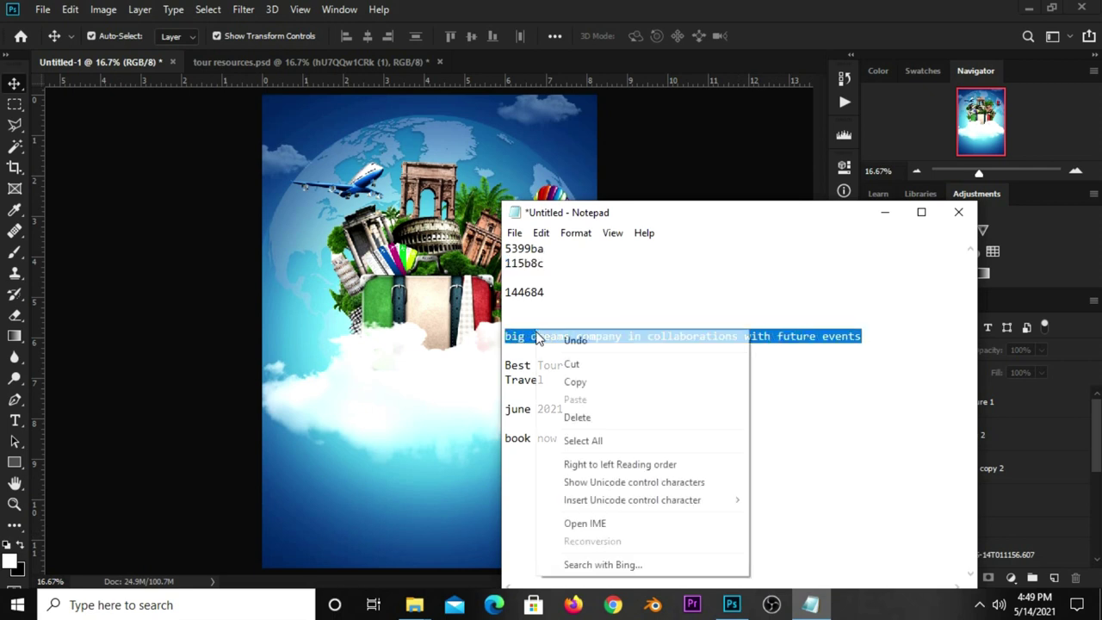
left_click(582, 381)
left_click(626, 185)
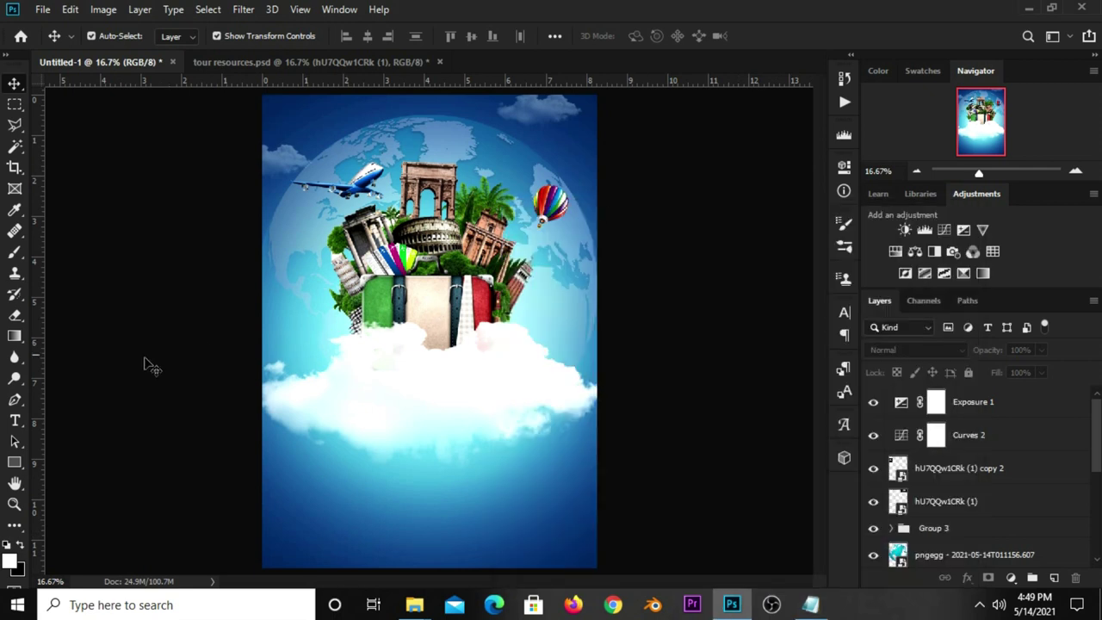
right_click(14, 420)
Paste the tagline as a new horizontal text layer near the poster bottom
left_click(86, 419)
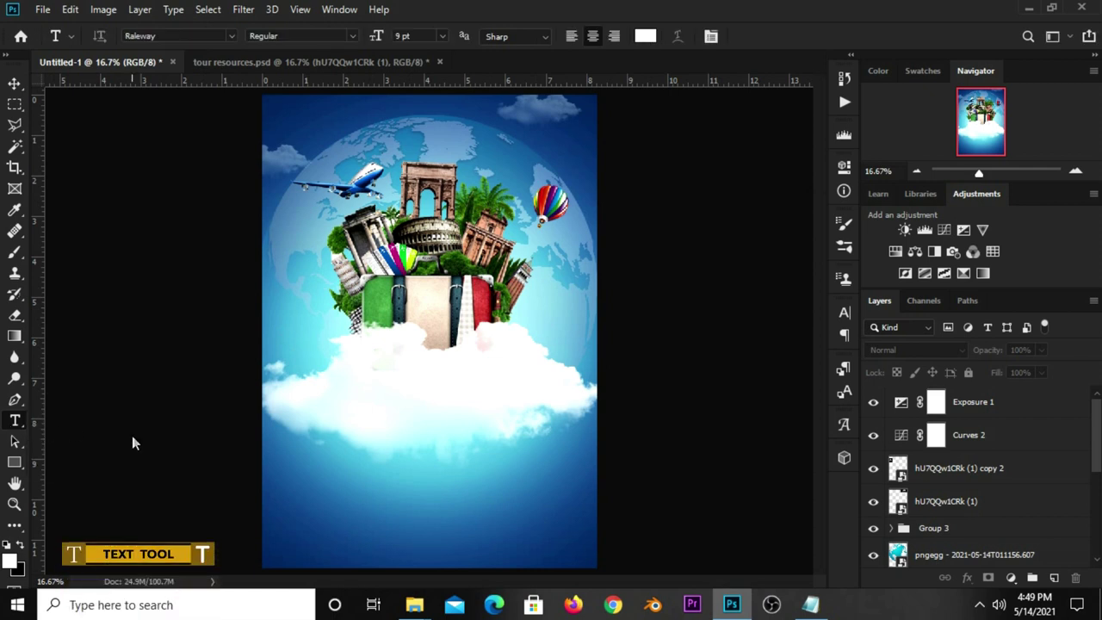
left_click(351, 474)
key("ctrl+v")
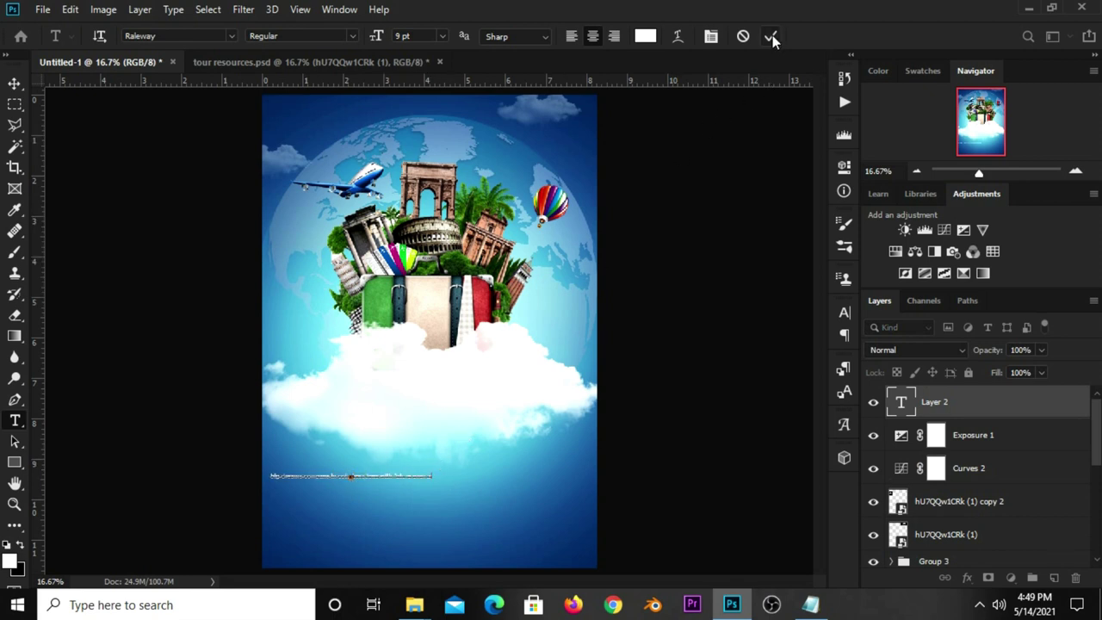
key("ctrl+Return")
Format the tagline at 14 pt, All Caps, with tracking 50
left_click(843, 313)
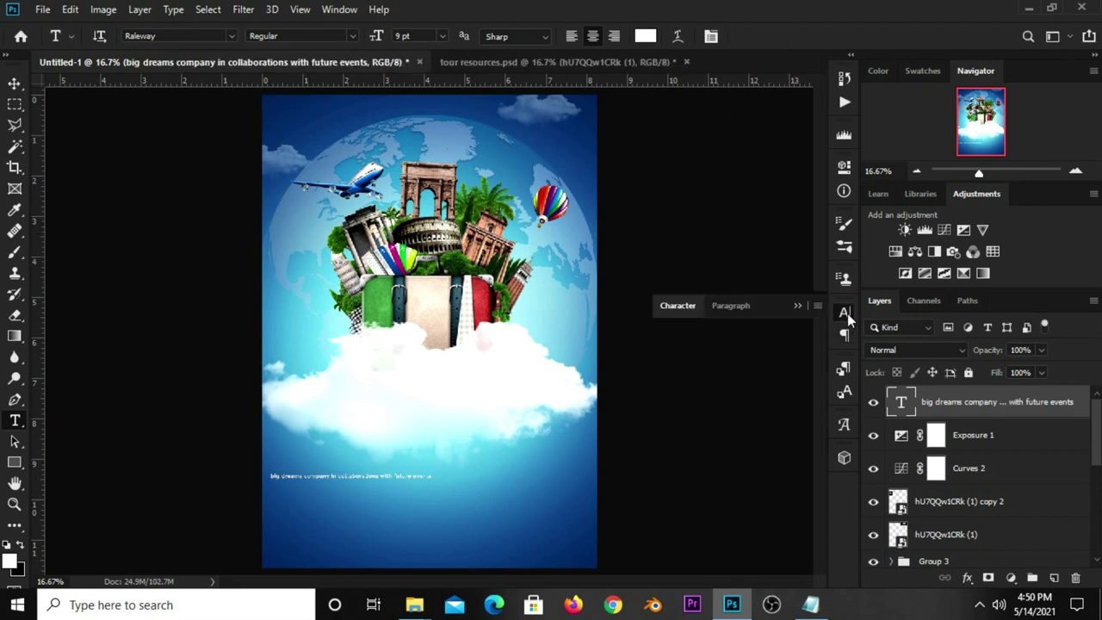
left_click(728, 355)
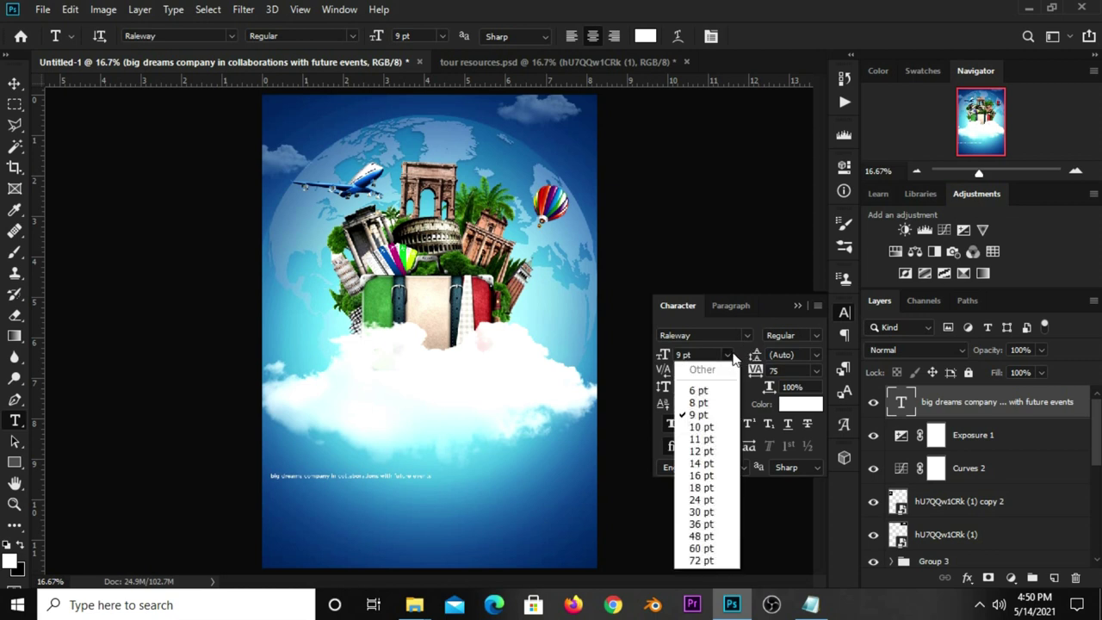
left_click(705, 463)
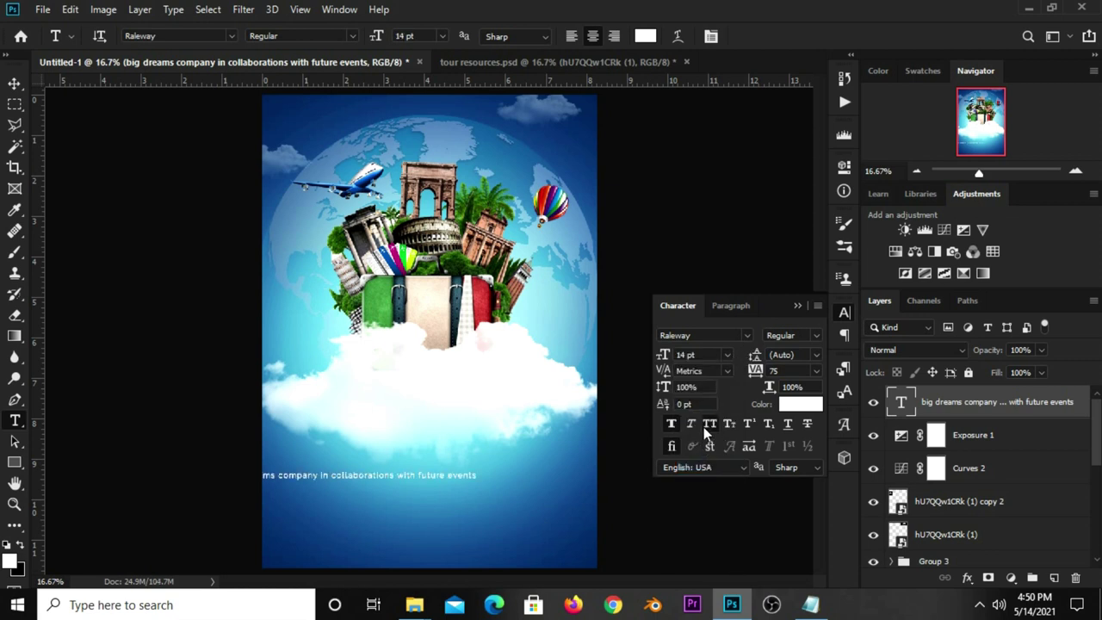
left_click(705, 429)
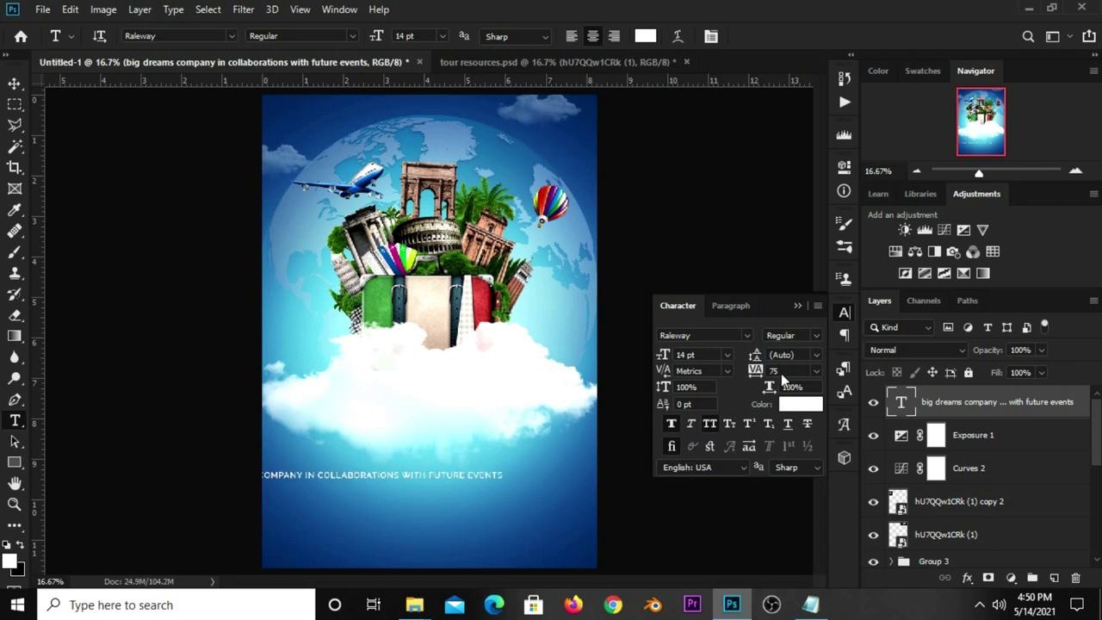
left_click(816, 371)
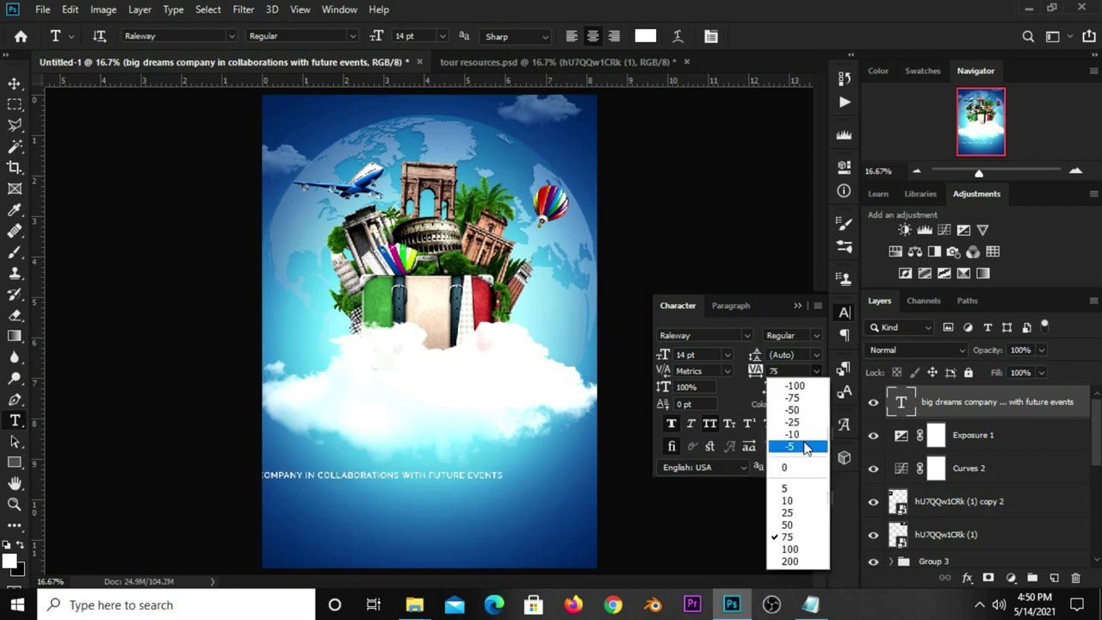
left_click(788, 524)
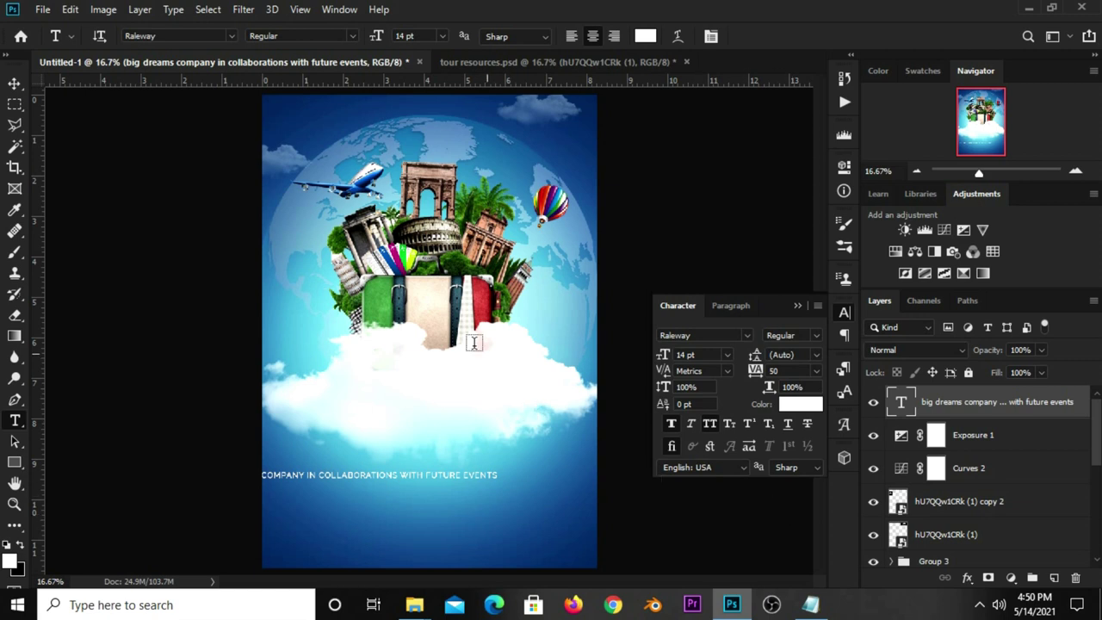
left_click(19, 86)
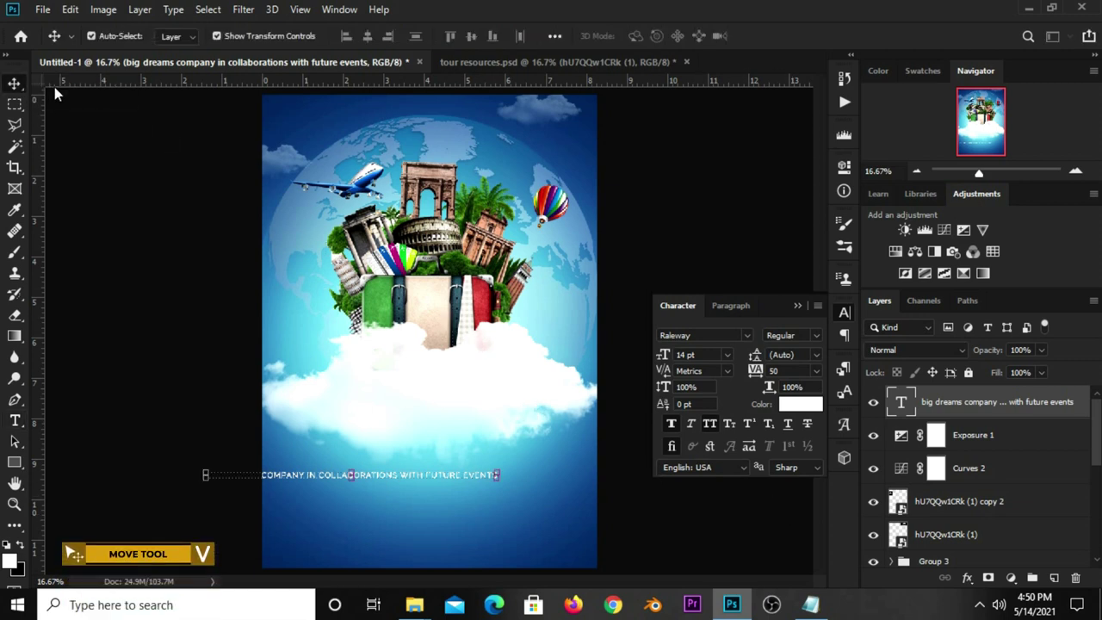
Move the tagline to the poster's top and shrink it to about 84%
left_click_drag(372, 473, 459, 117)
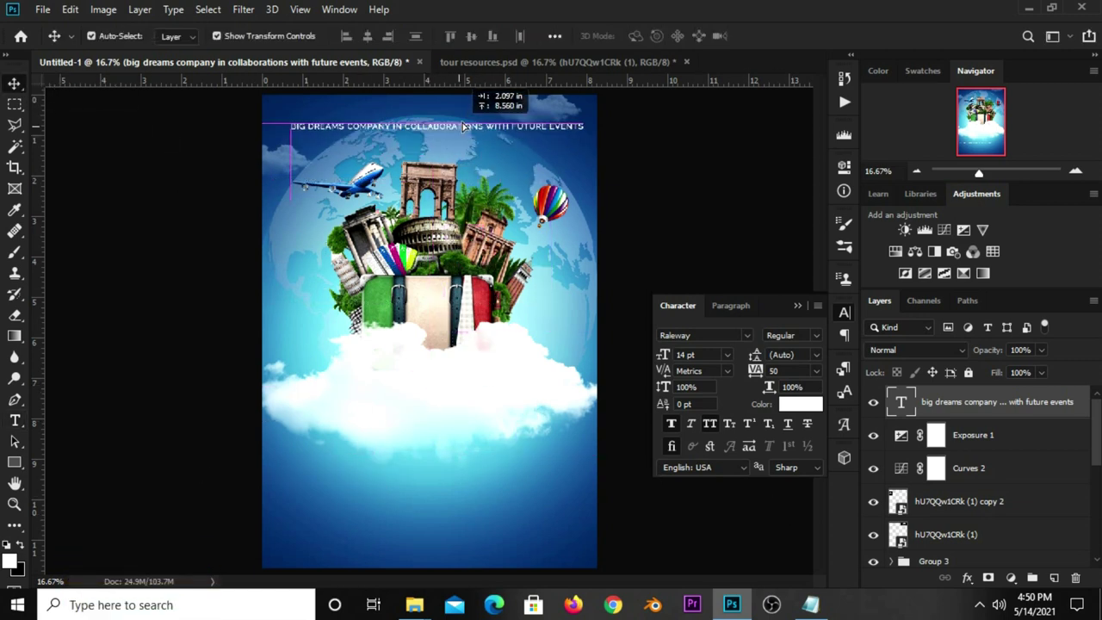
key("ctrl+t")
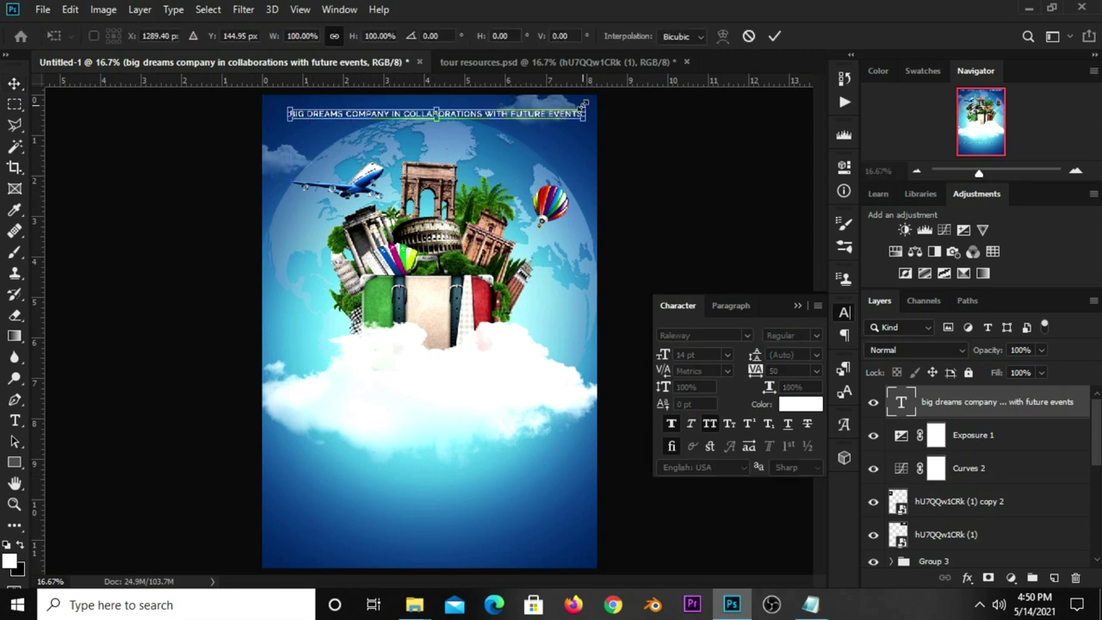
mouse_move(590, 121)
left_mouse_down()
mouse_move(523, 115)
mouse_move(483, 133)
left_mouse_up()
key("Return")
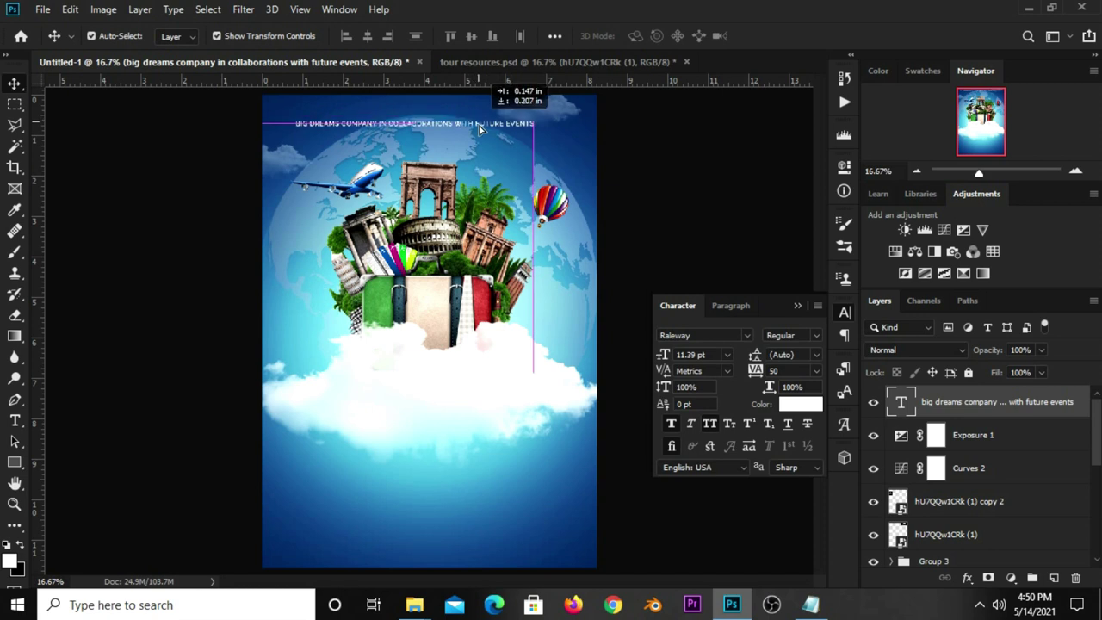
Centre the tagline horizontally on the canvas, then return to tour resources.psd
key("ctrl+a")
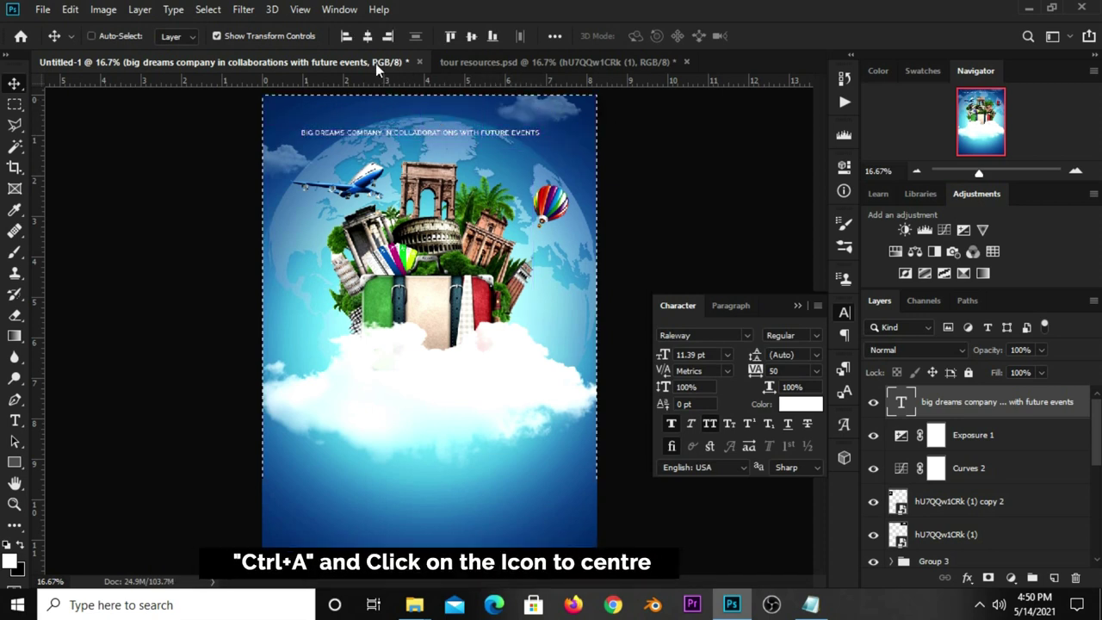
left_click(366, 39)
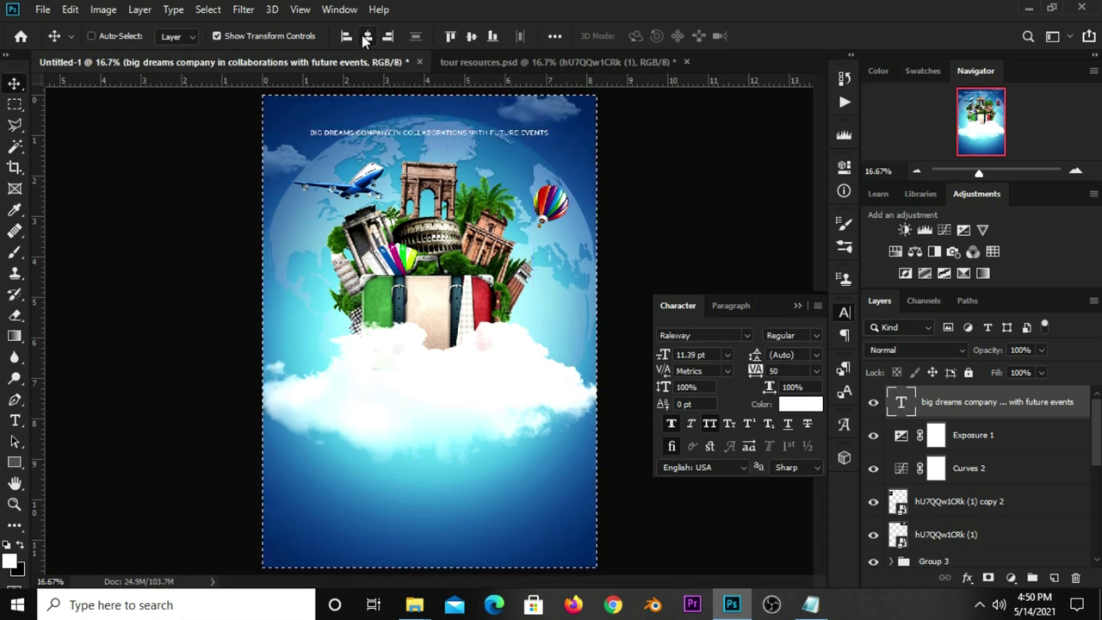
key("ctrl+d")
left_click(625, 173)
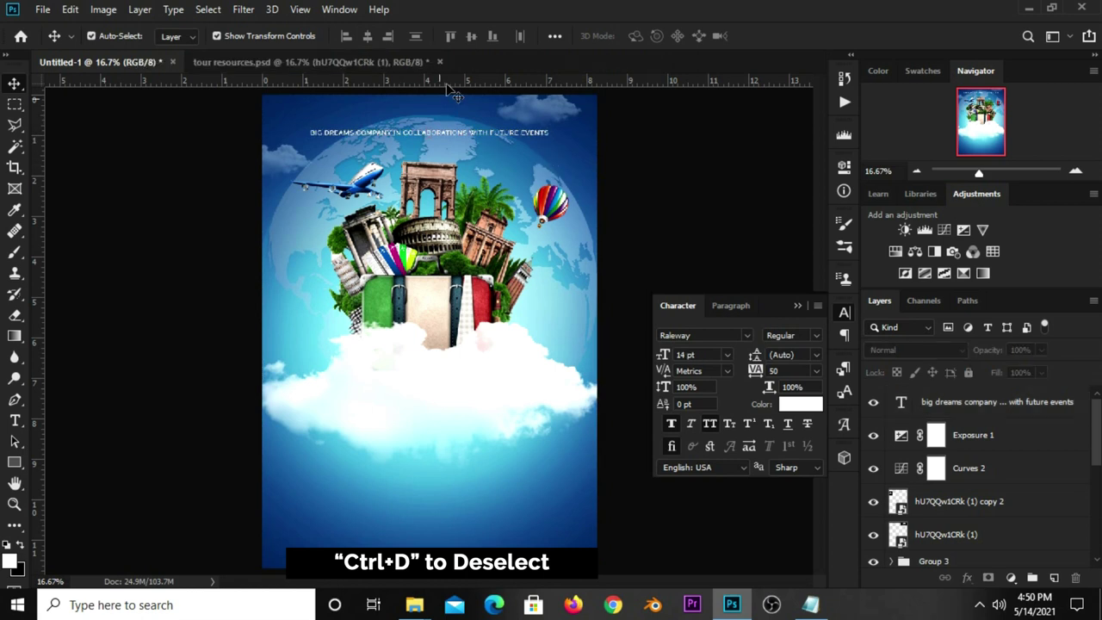
left_click(393, 65)
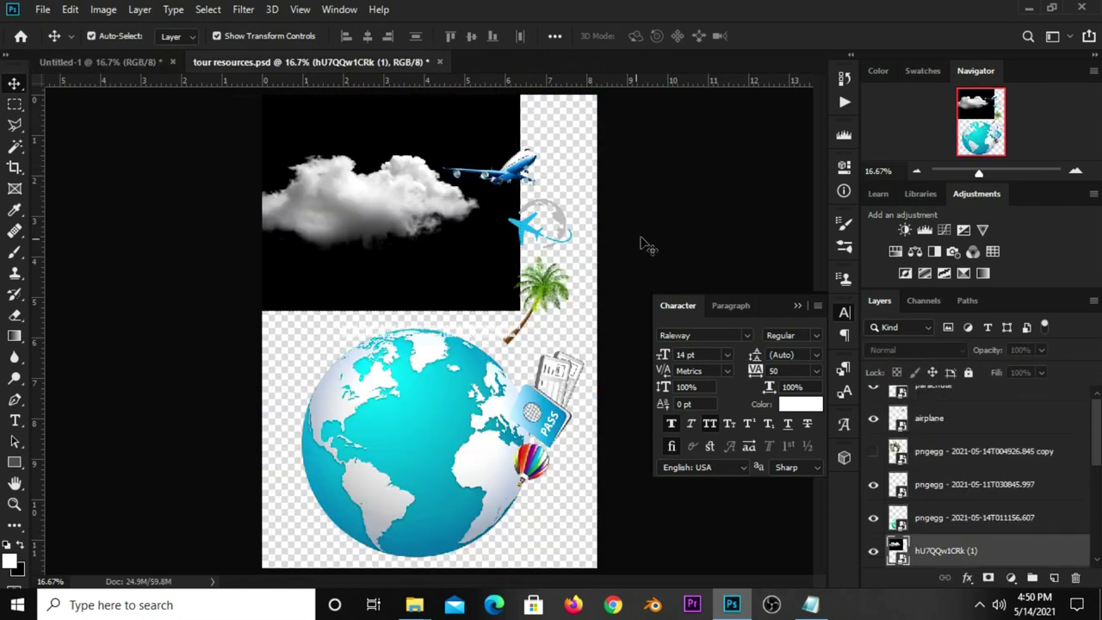
Copy the passport-and-tickets graphic into the poster as Layer 2, over the suitcase's right side
left_click(871, 551)
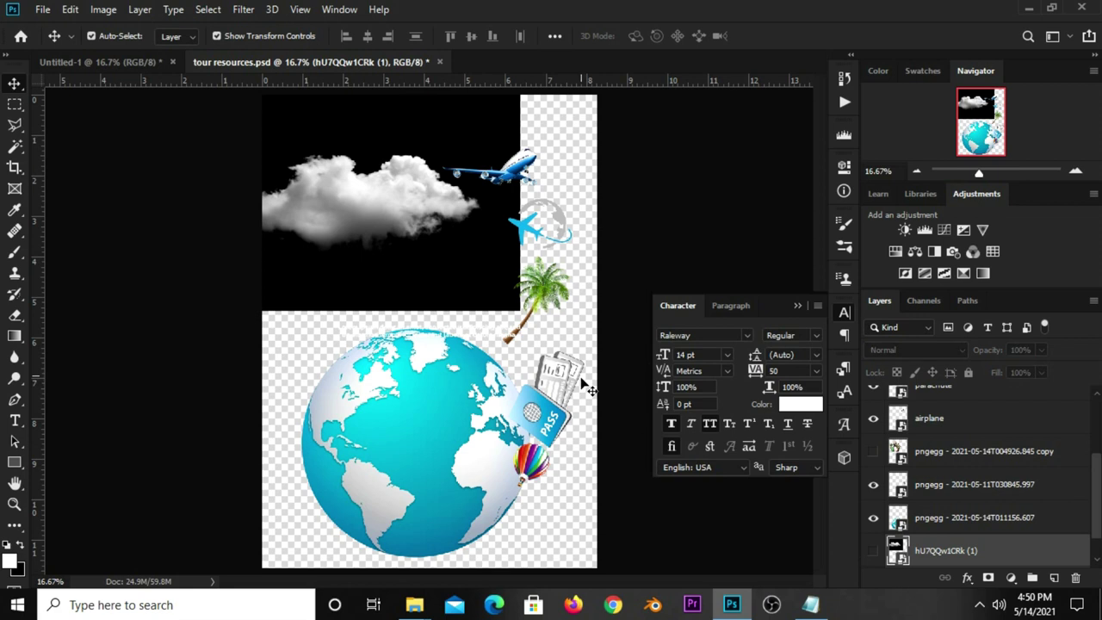
left_click(112, 62)
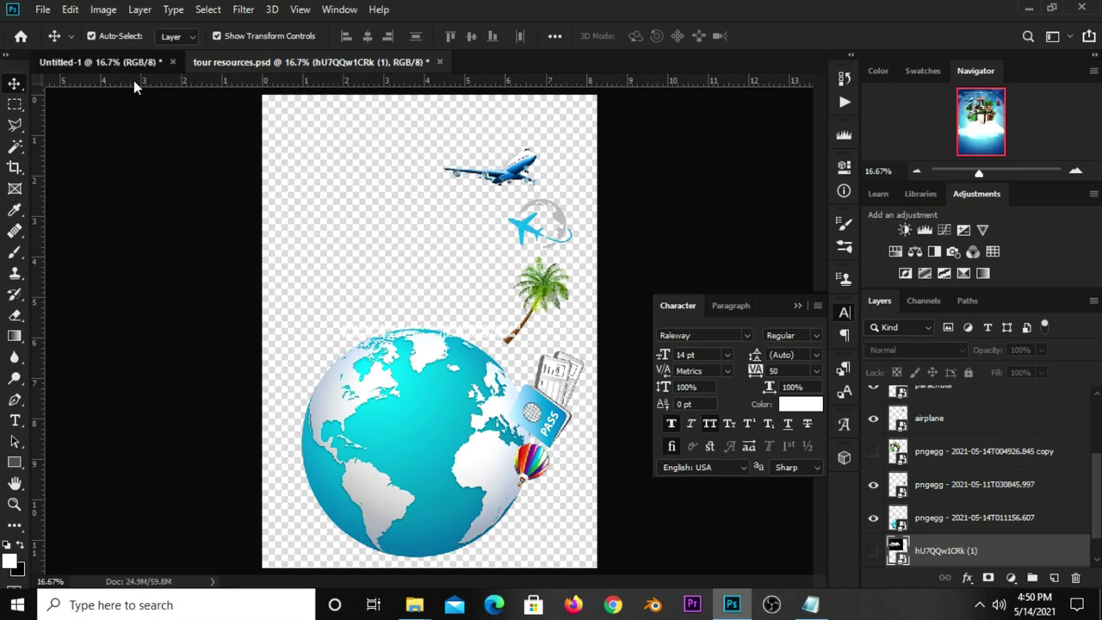
left_click(282, 68)
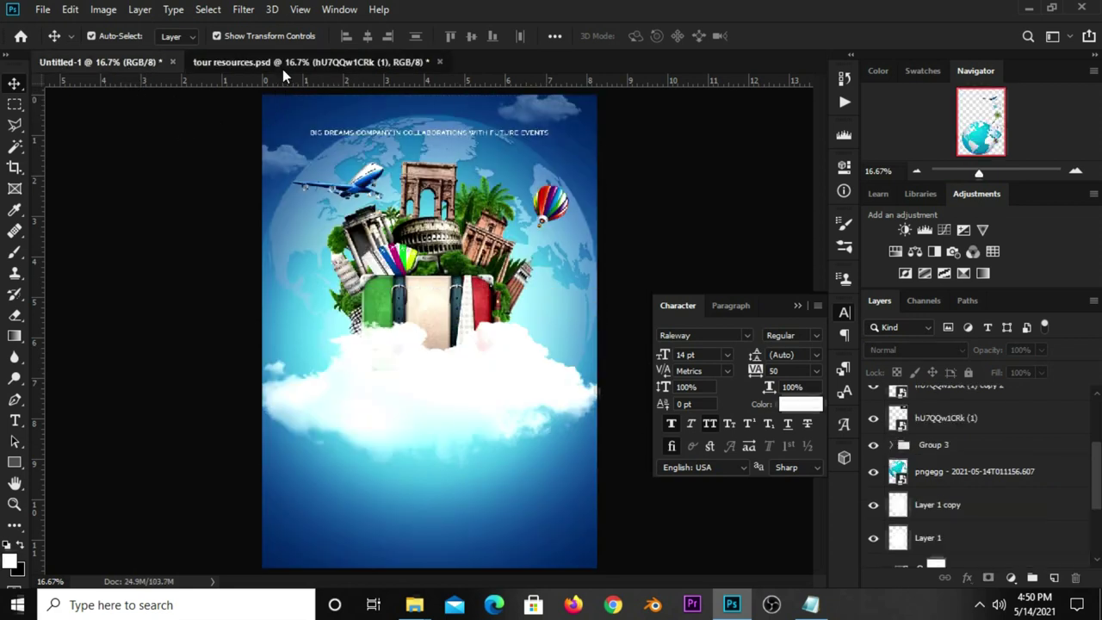
left_click(797, 306)
key("ctrl+shift+j")
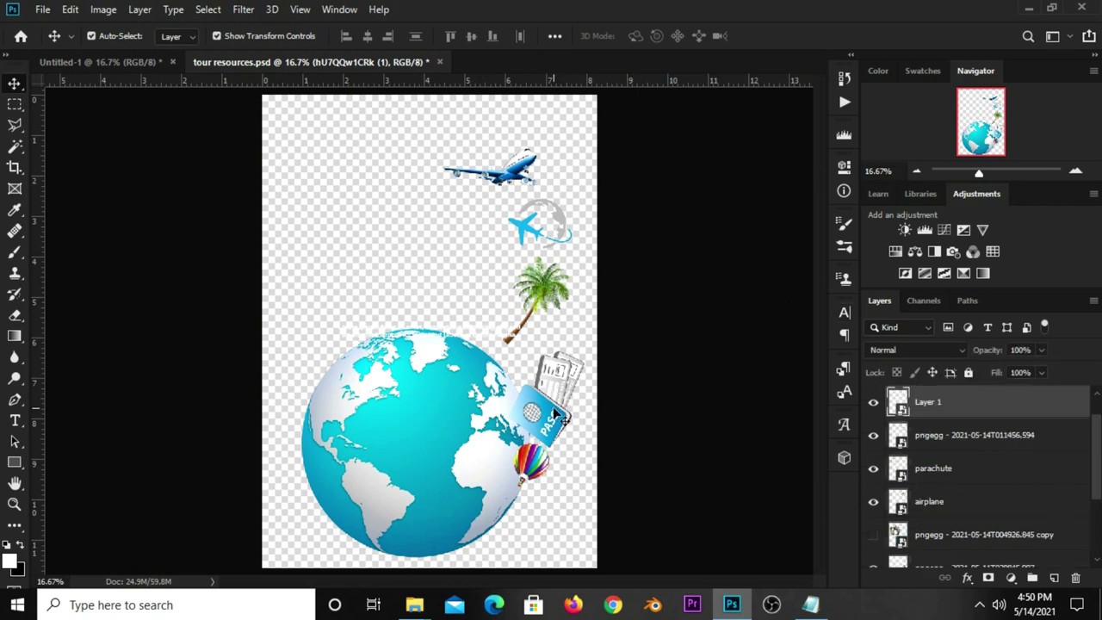
left_click_drag(555, 419, 555, 372)
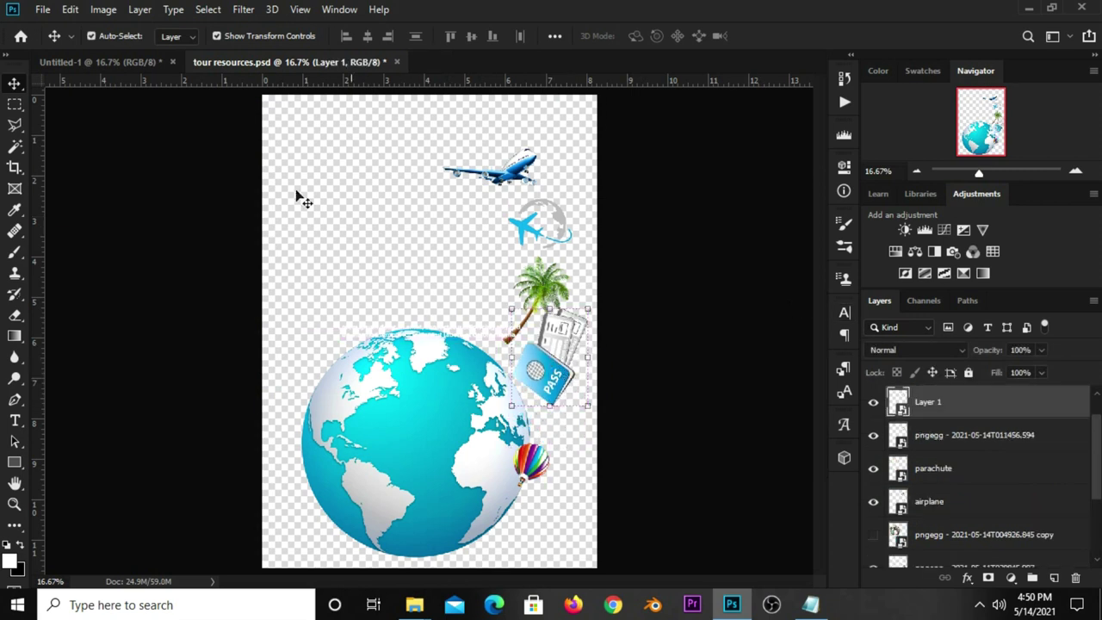
key("ctrl+Tab")
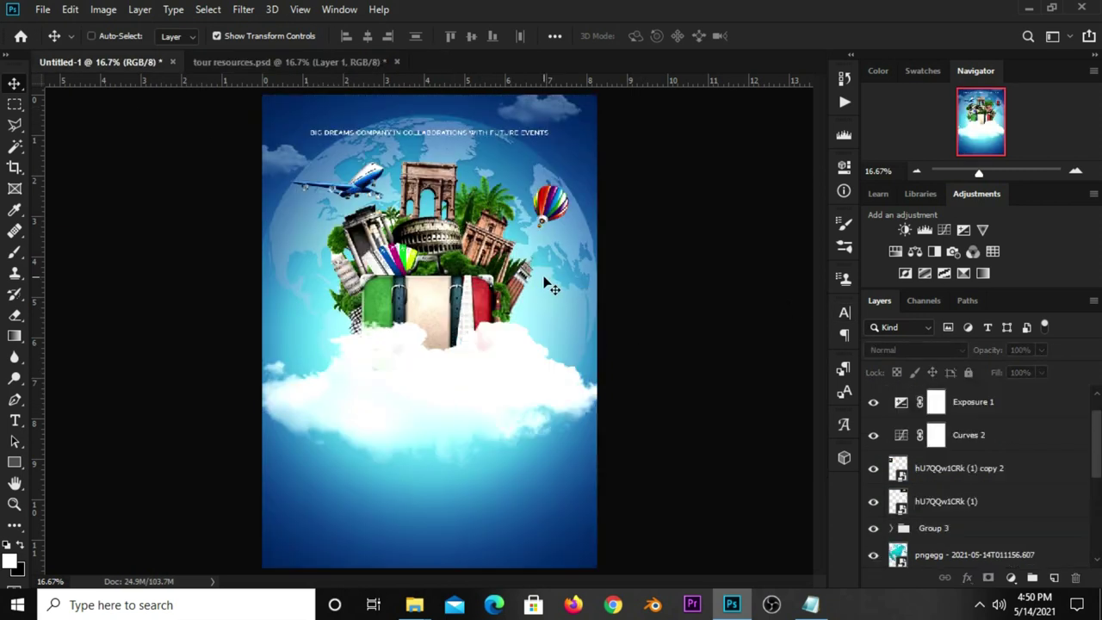
key("ctrl+v")
left_click_drag(452, 340, 516, 348)
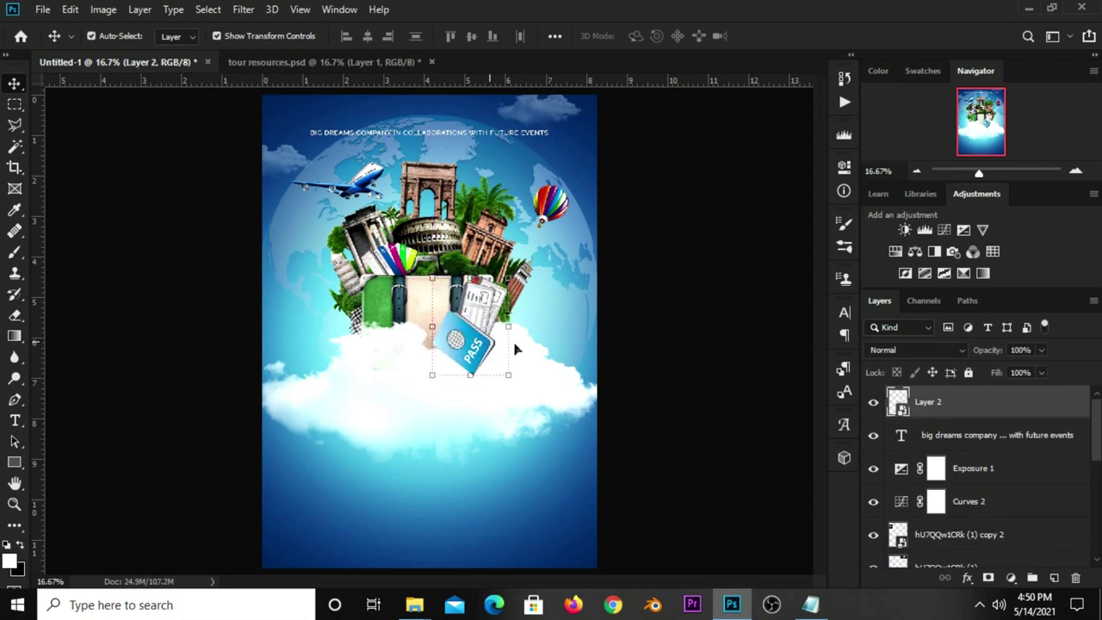
Move the passport's Layer 2 into Group 3, below the pngegg landmark layers
left_click_drag(953, 418, 951, 516)
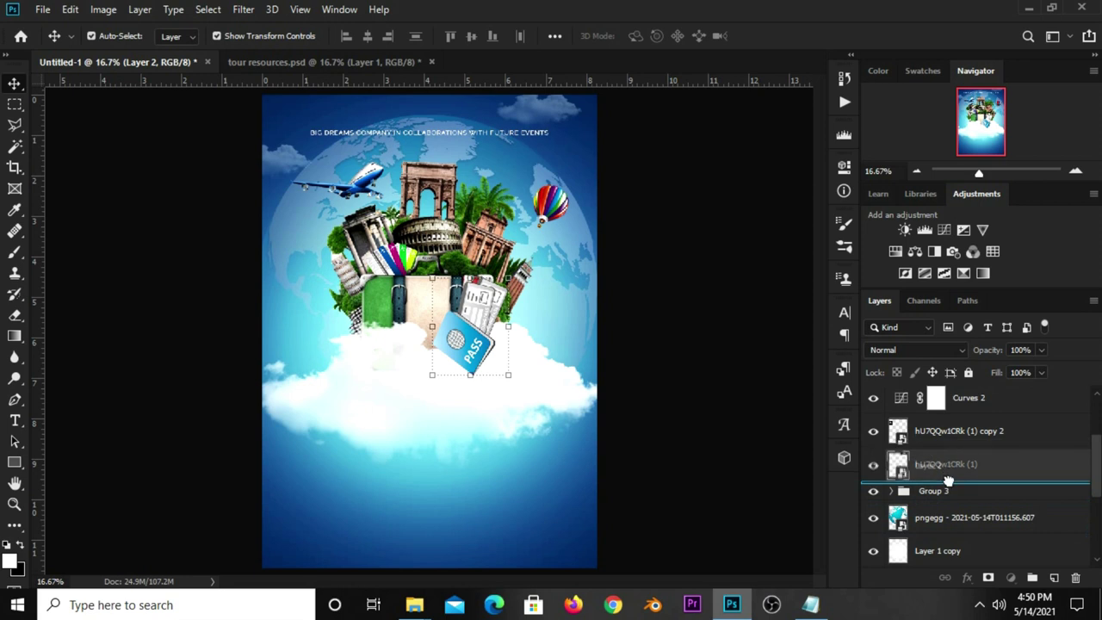
left_click_drag(952, 517, 941, 460)
left_click(891, 458)
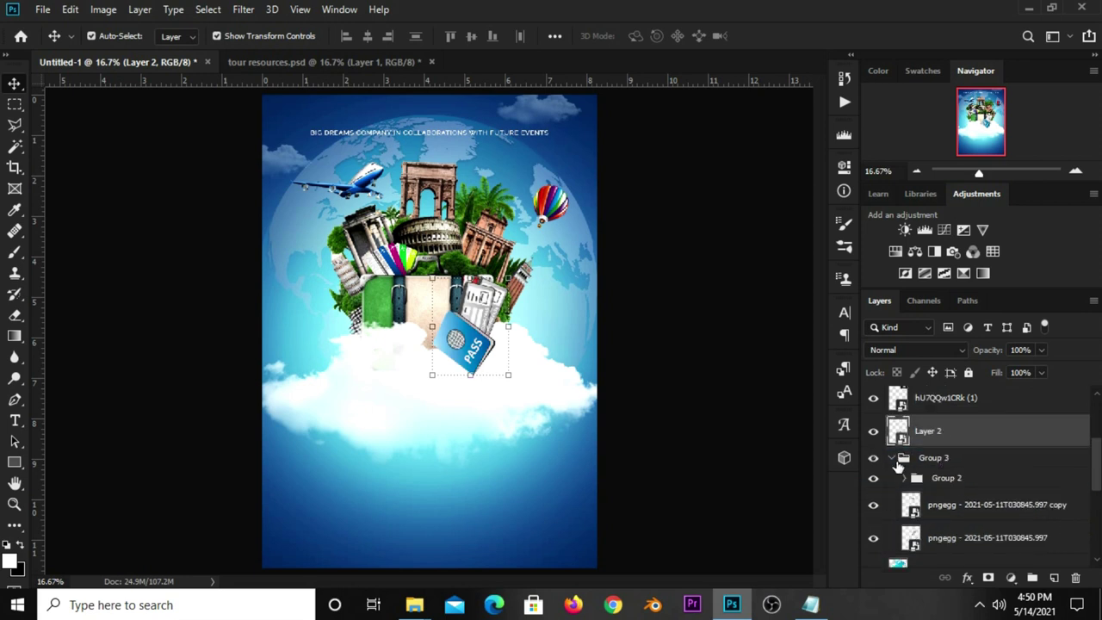
scroll(950, 466, "down", 1)
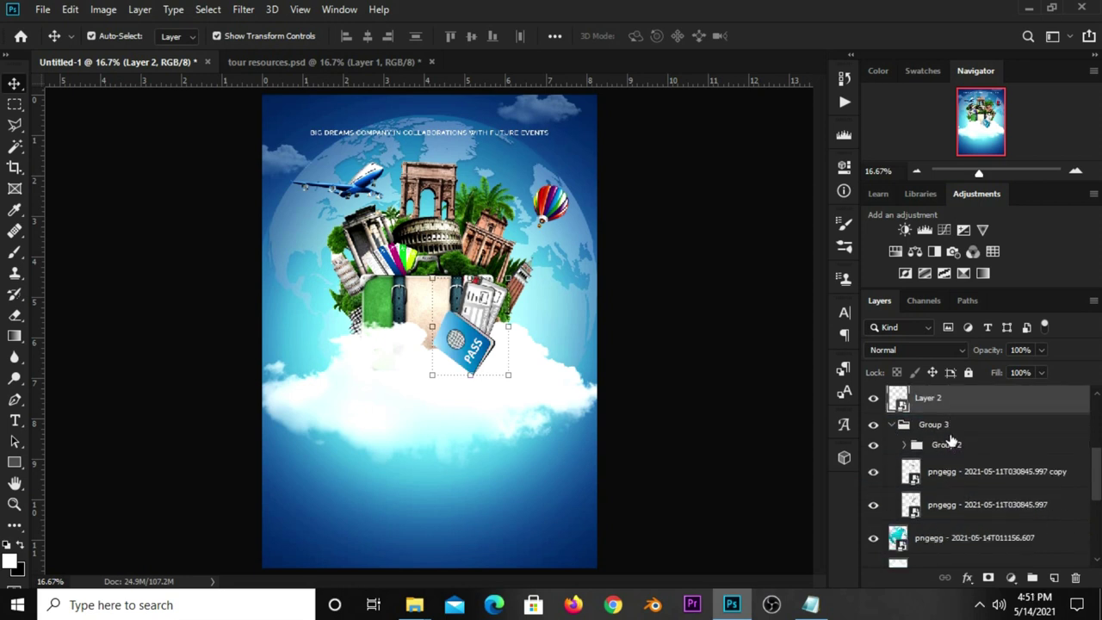
scroll(951, 441, "down", 1)
scroll(950, 442, "down", 1)
scroll(950, 439, "up", 1)
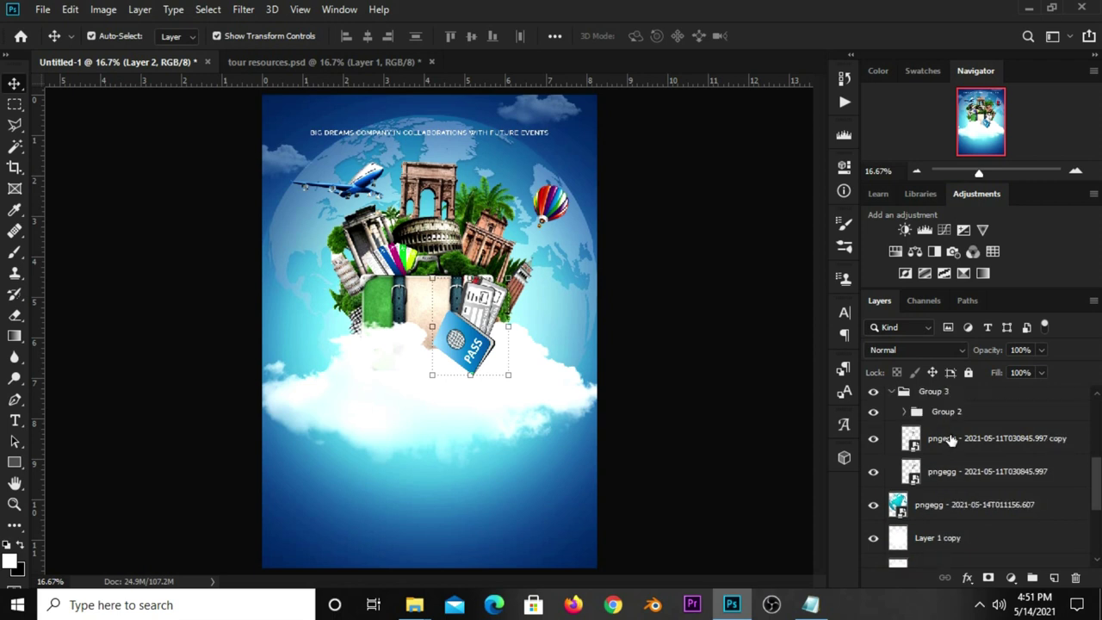
scroll(948, 431, "up", 1)
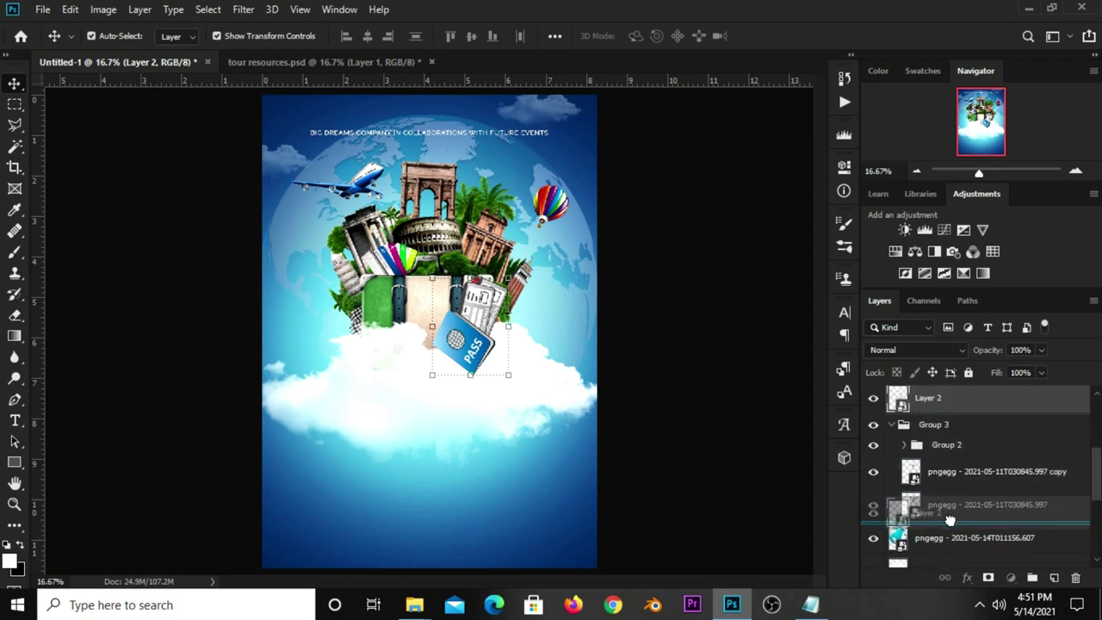
left_click_drag(950, 408, 951, 518)
Move the passport up and right so it sits beside the suitcase
key("ctrl+t")
left_click_drag(468, 333, 533, 317)
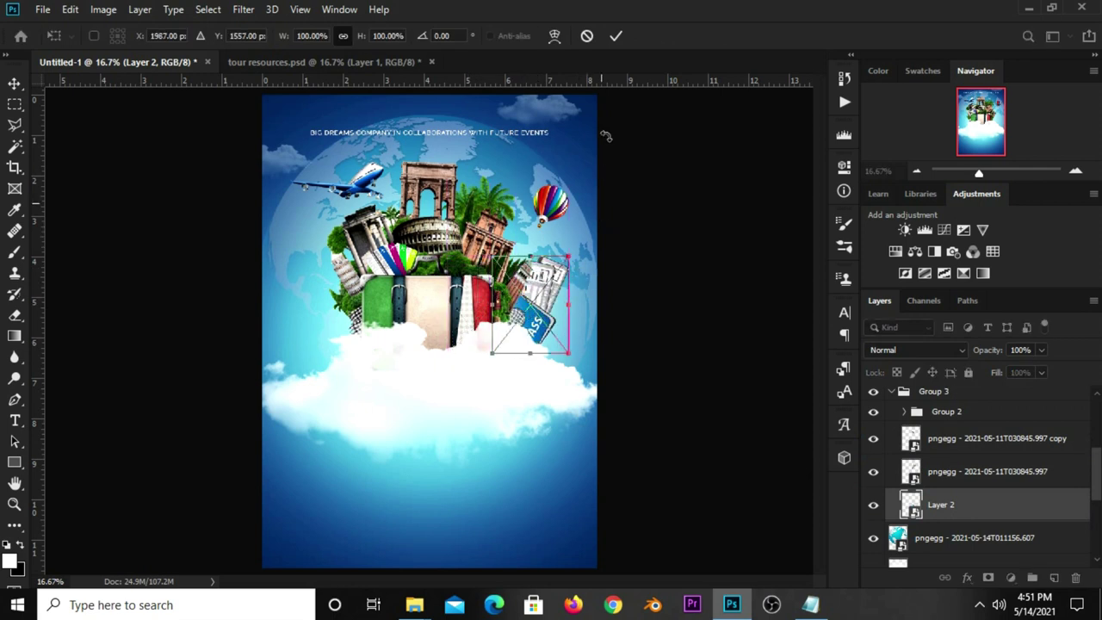
key("Return")
left_click(647, 327)
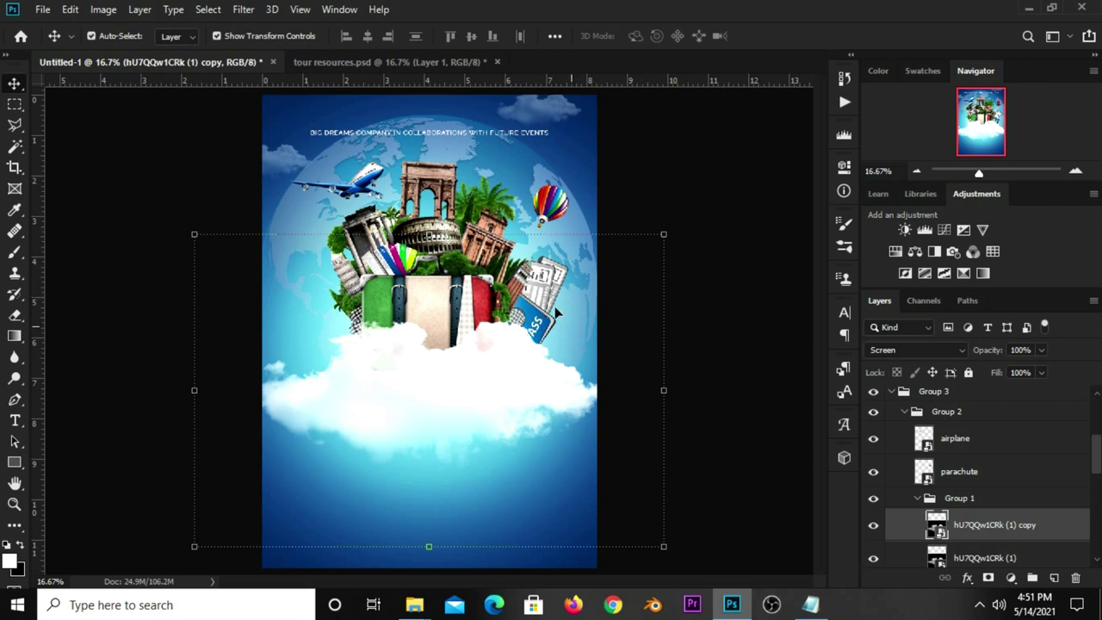
Scale the passport to 94%, nudge it up-left, then return to tour resources
left_click(917, 499)
left_click(918, 499)
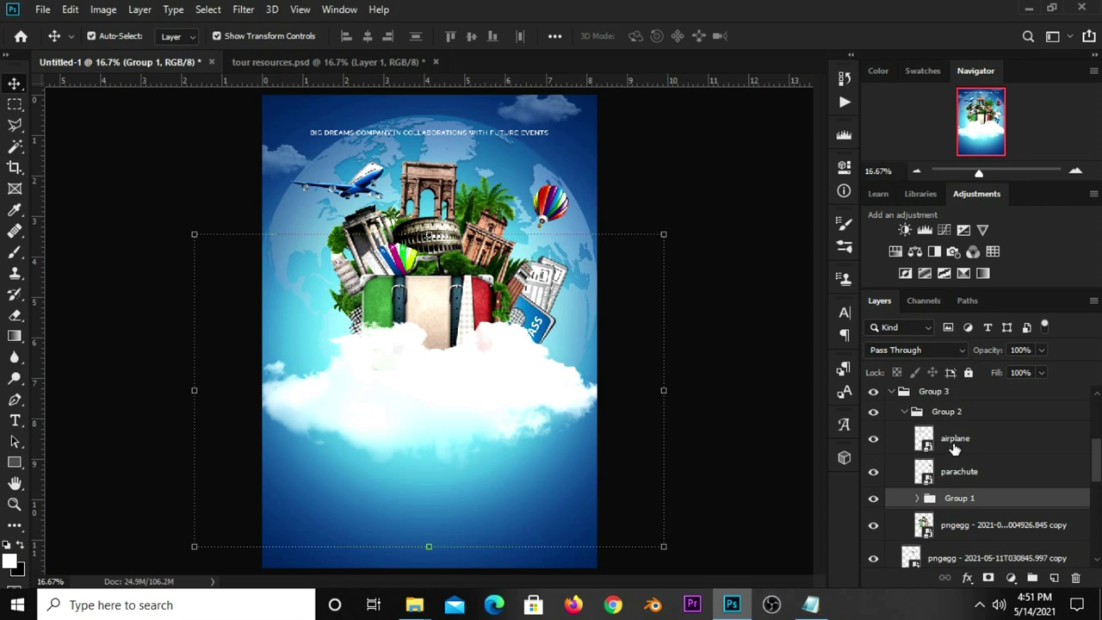
scroll(957, 479, "down", 1)
scroll(958, 508, "down", 1)
left_click(949, 499)
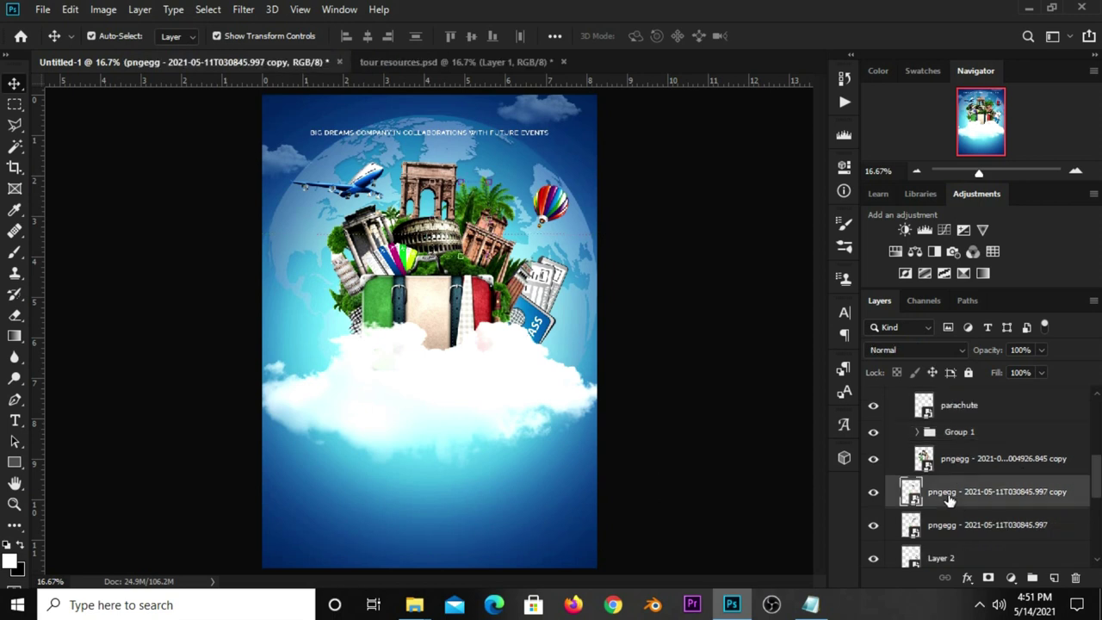
left_click(957, 526)
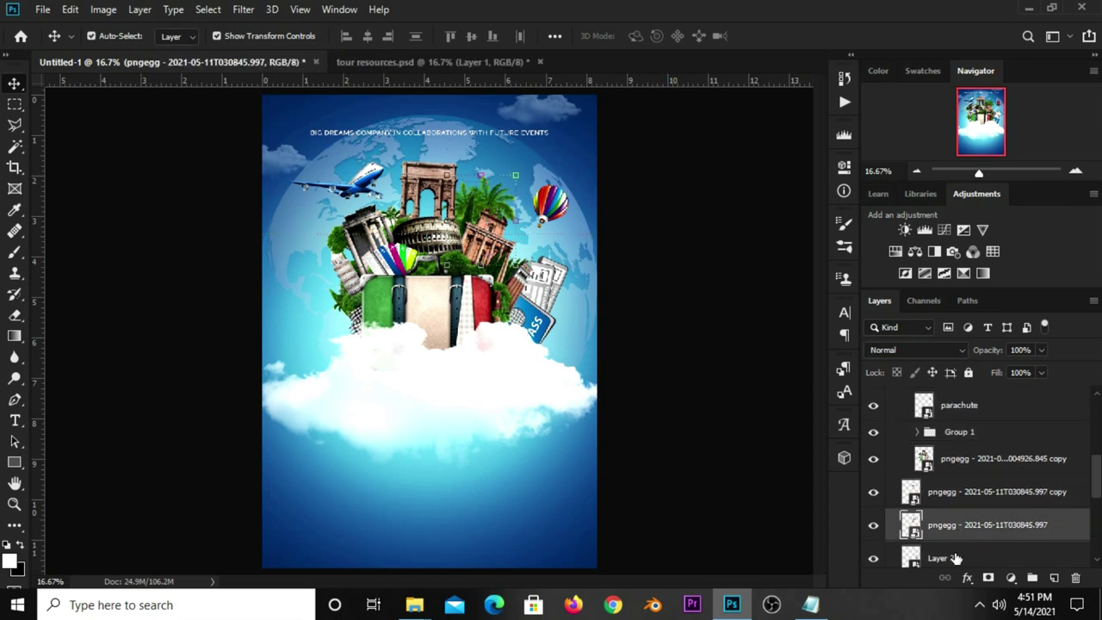
left_click(952, 552)
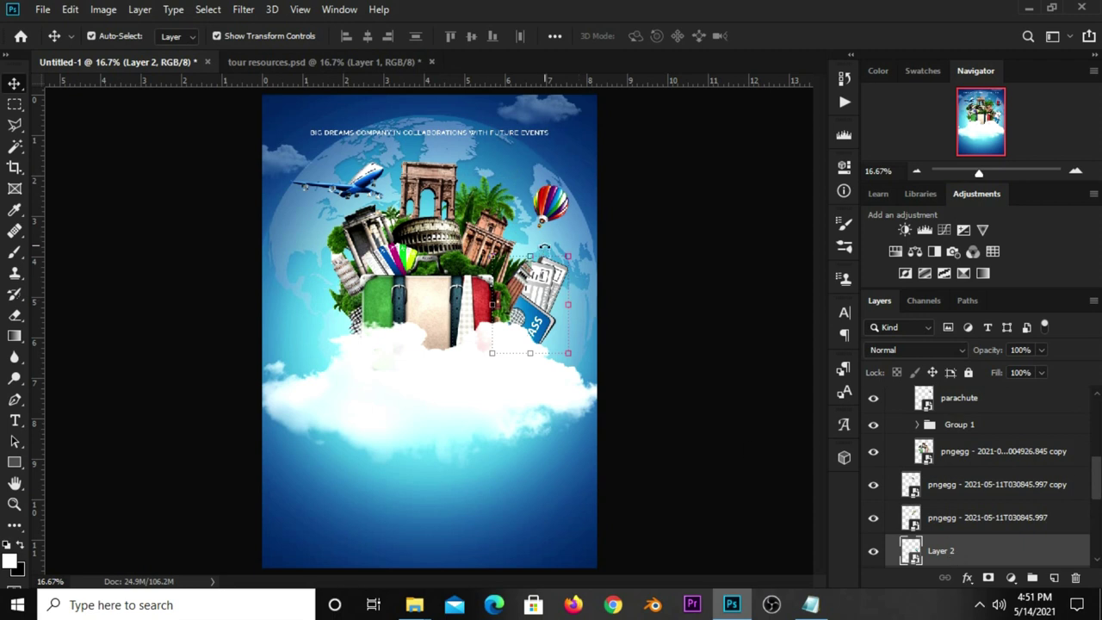
left_click_drag(568, 256, 565, 263)
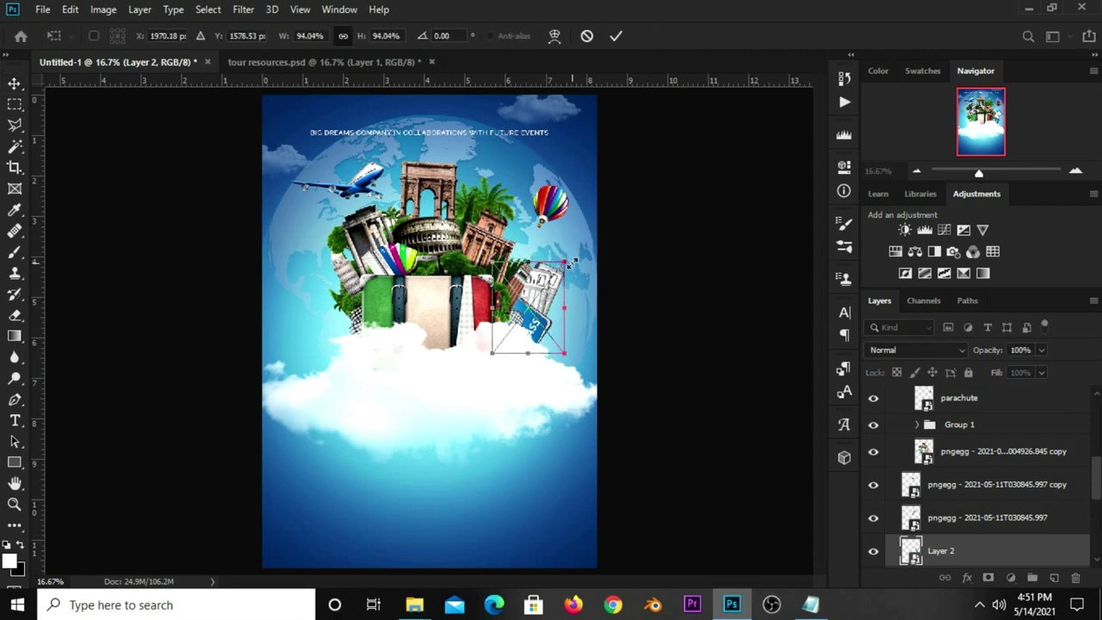
left_click_drag(536, 323, 533, 320)
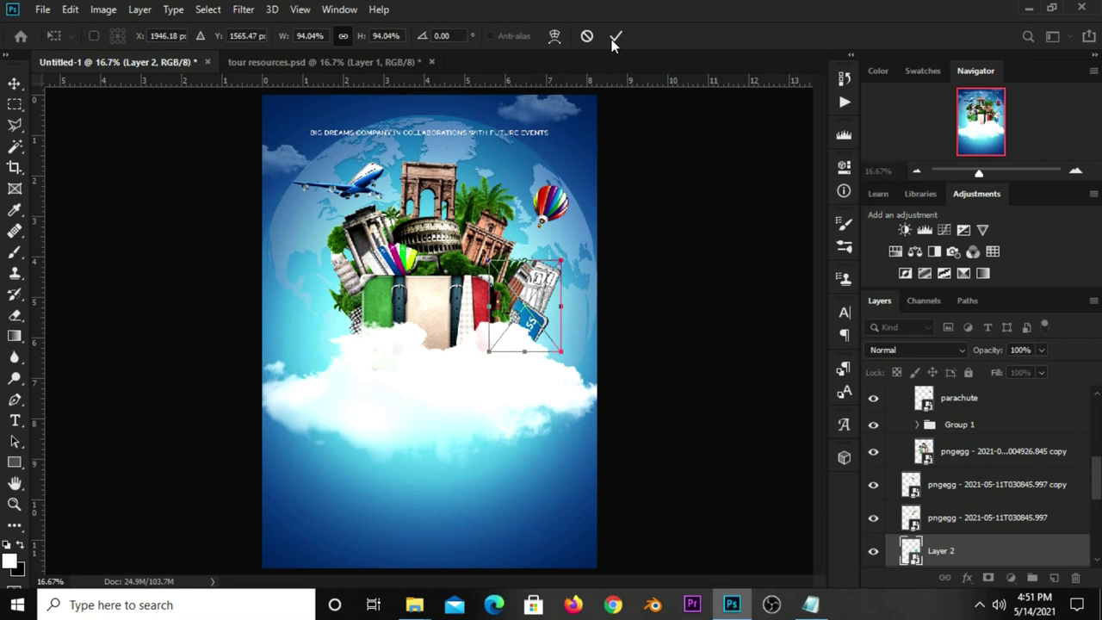
key("Return")
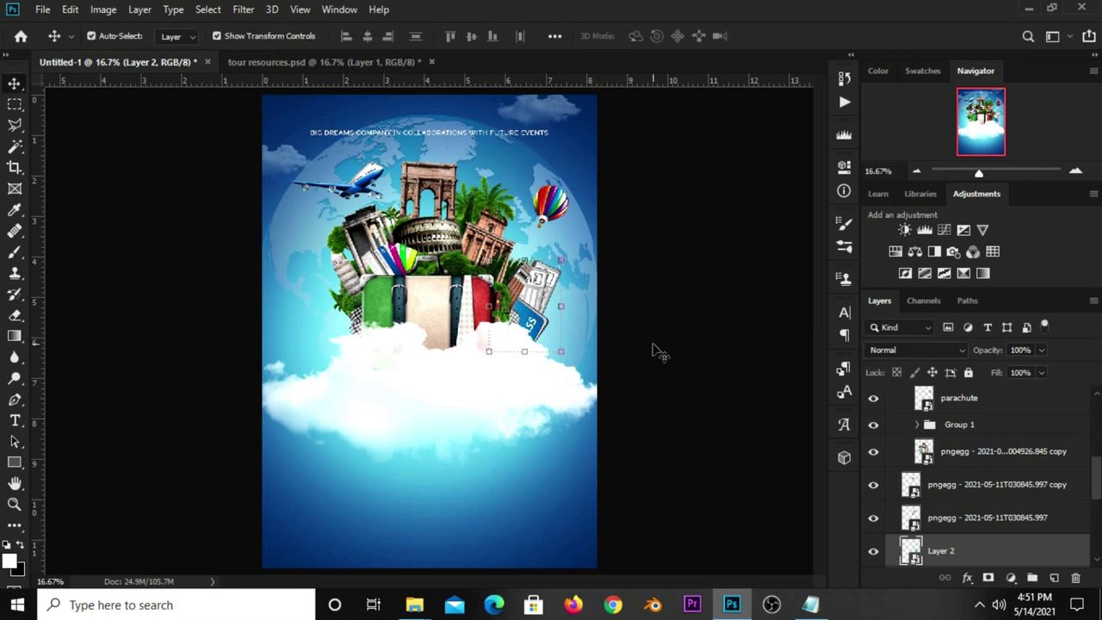
left_click(653, 352)
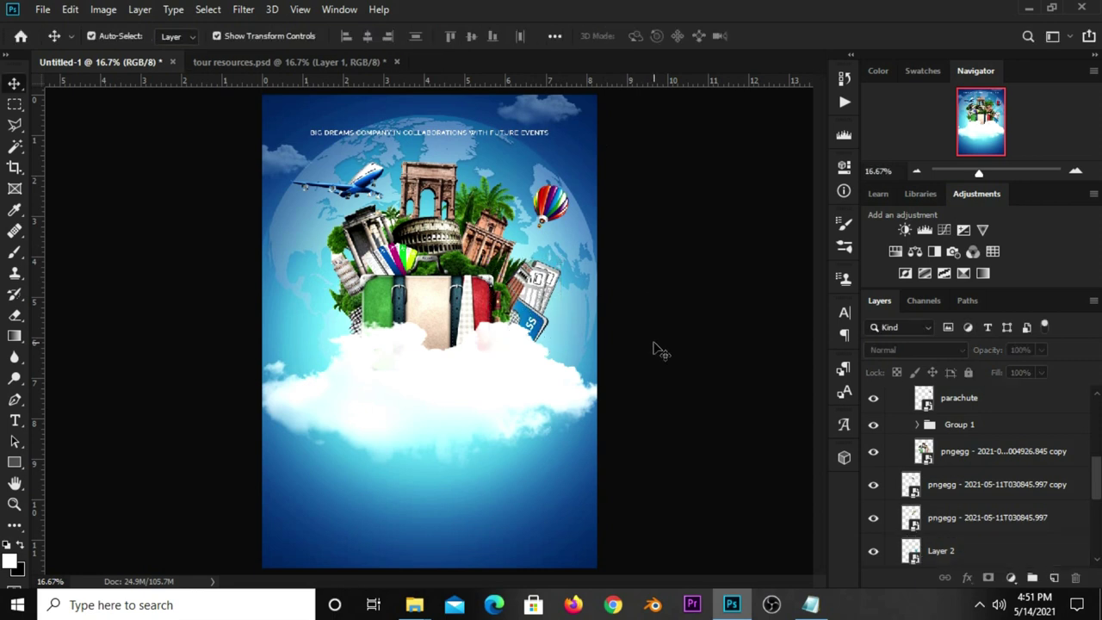
left_click(323, 63)
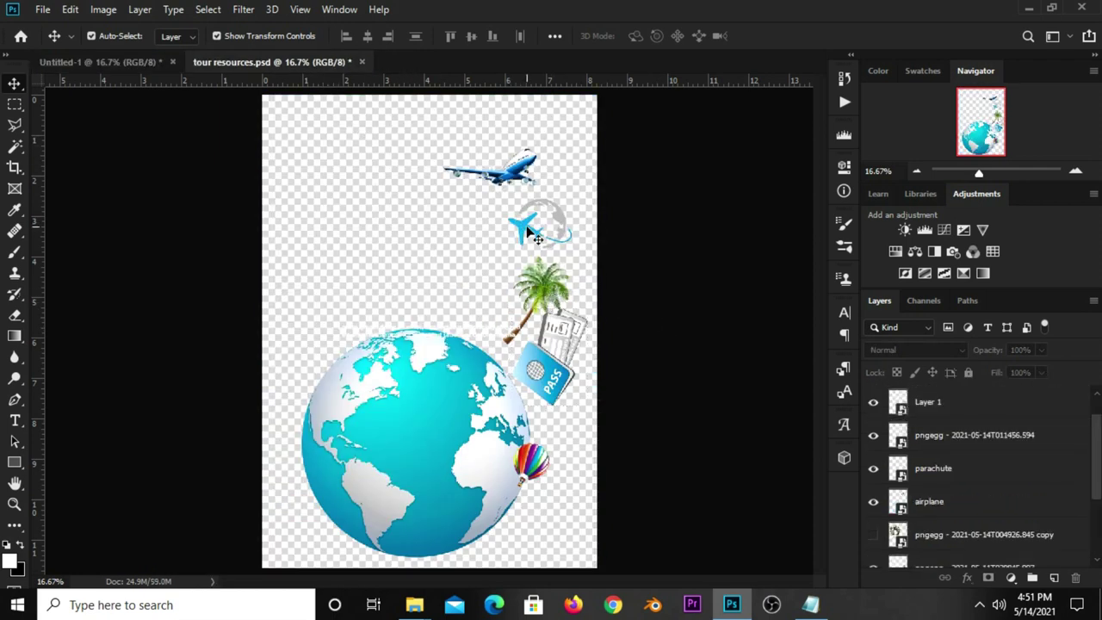
Bring the airplane-around-globe icon into the poster, scaled to about 43% at top left
left_click(527, 232, "ctrl")
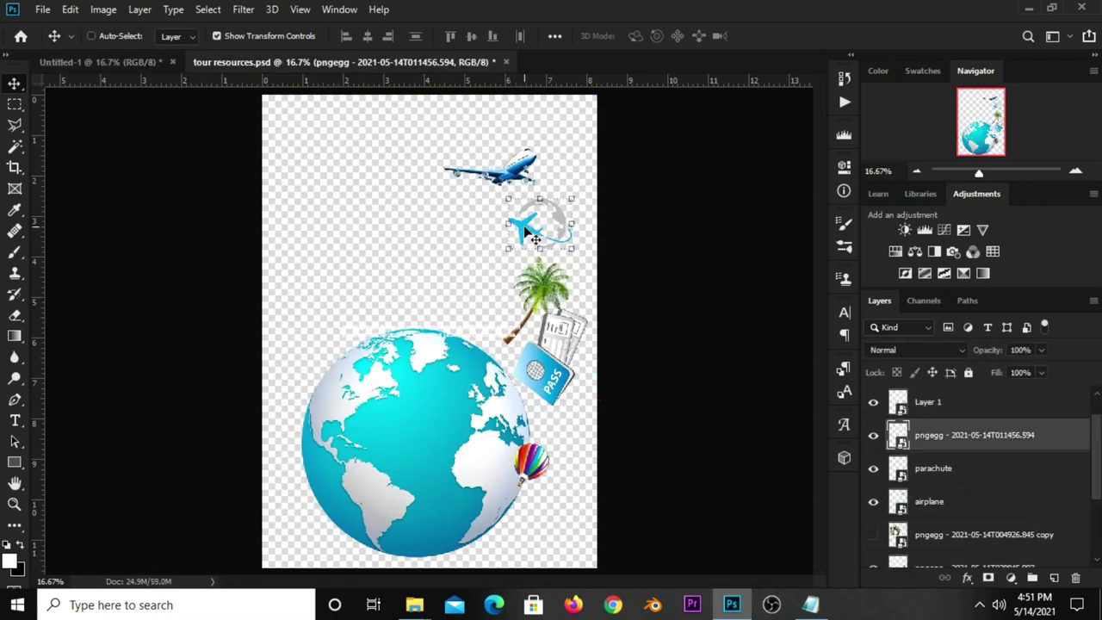
left_click(117, 66)
left_click_drag(239, 163, 241, 165)
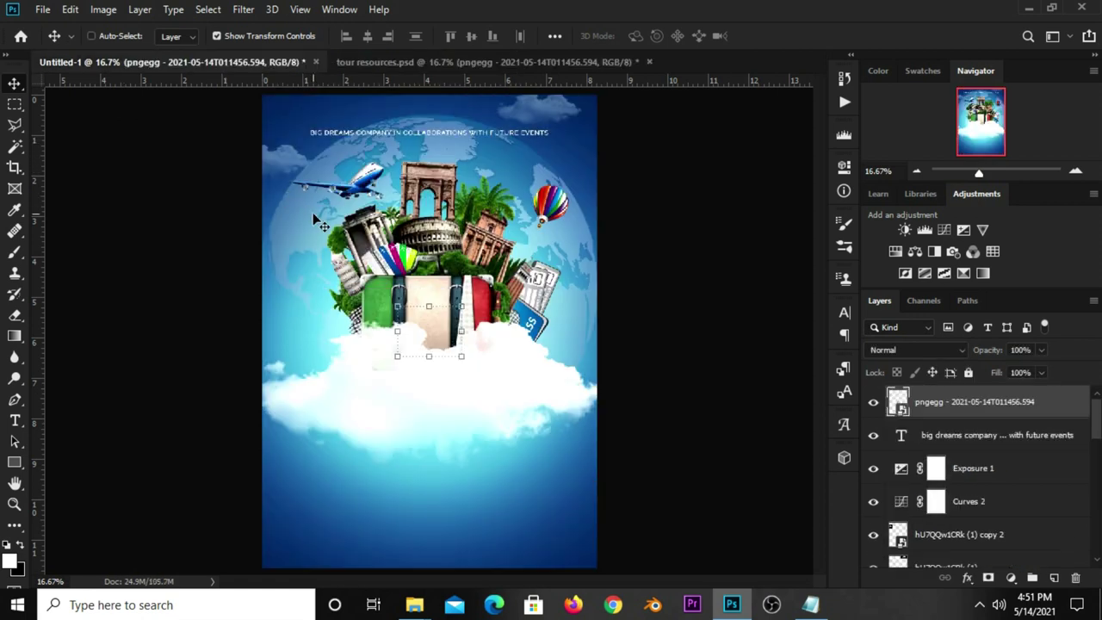
mouse_move(432, 310)
left_mouse_down()
mouse_move(433, 355)
mouse_move(299, 142)
left_mouse_up()
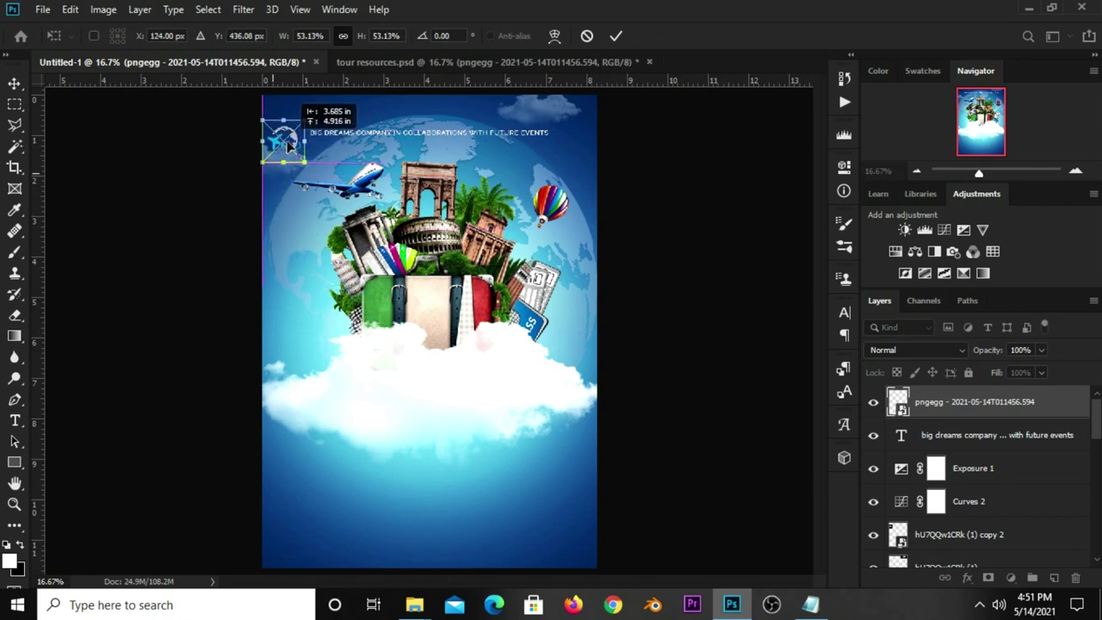
left_click_drag(315, 169, 300, 144)
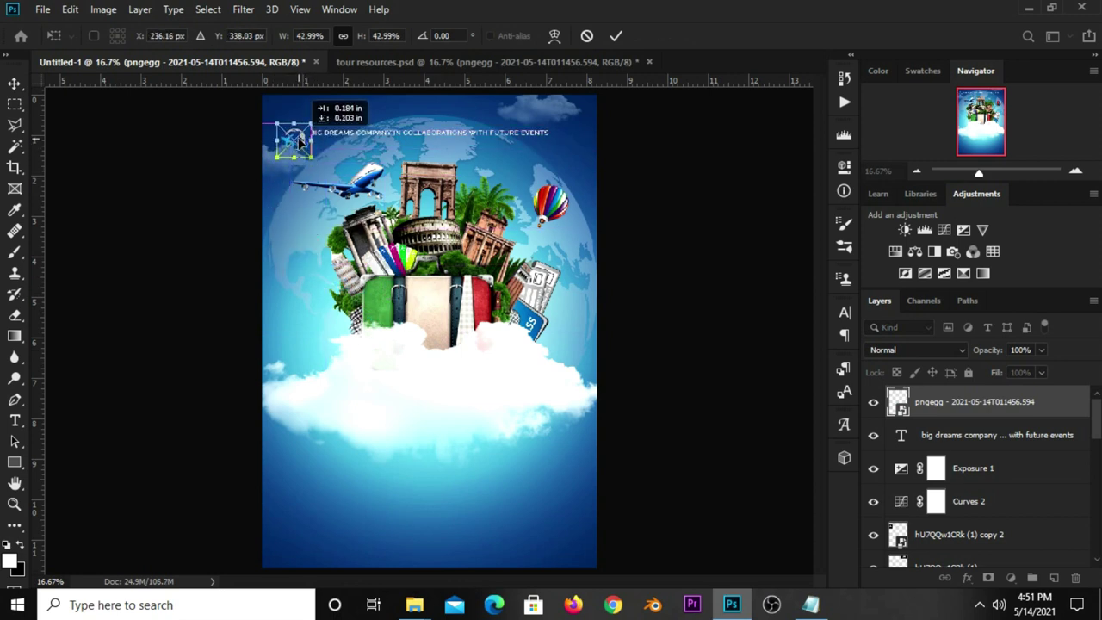
key("Return")
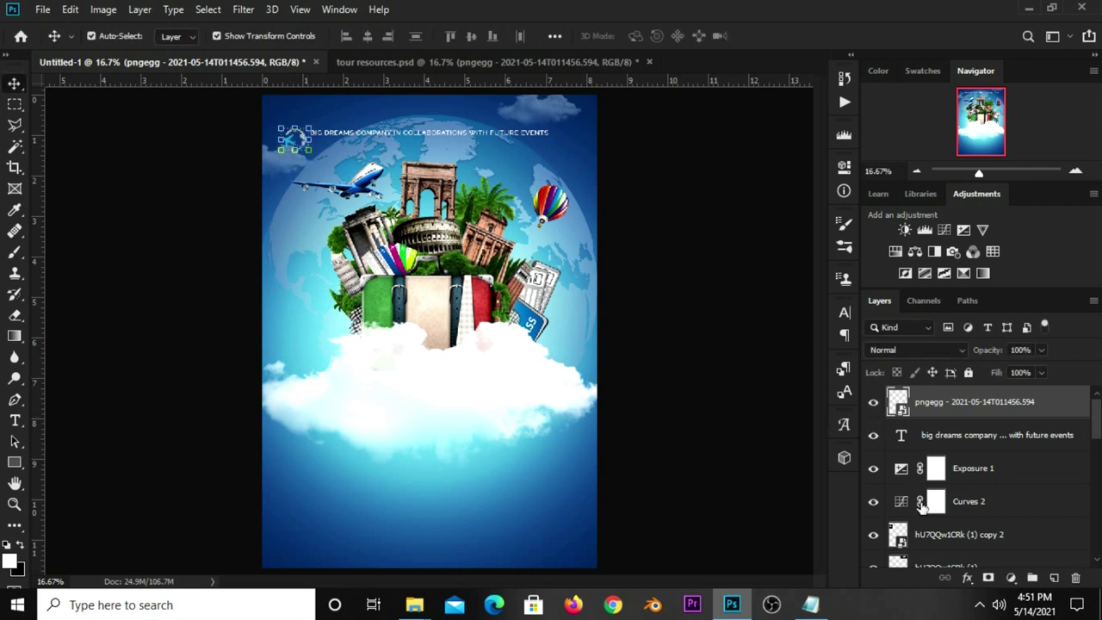
left_click(967, 577)
Set the icon's Color Overlay colour to white ffffff and close Layer Style
left_click(844, 482)
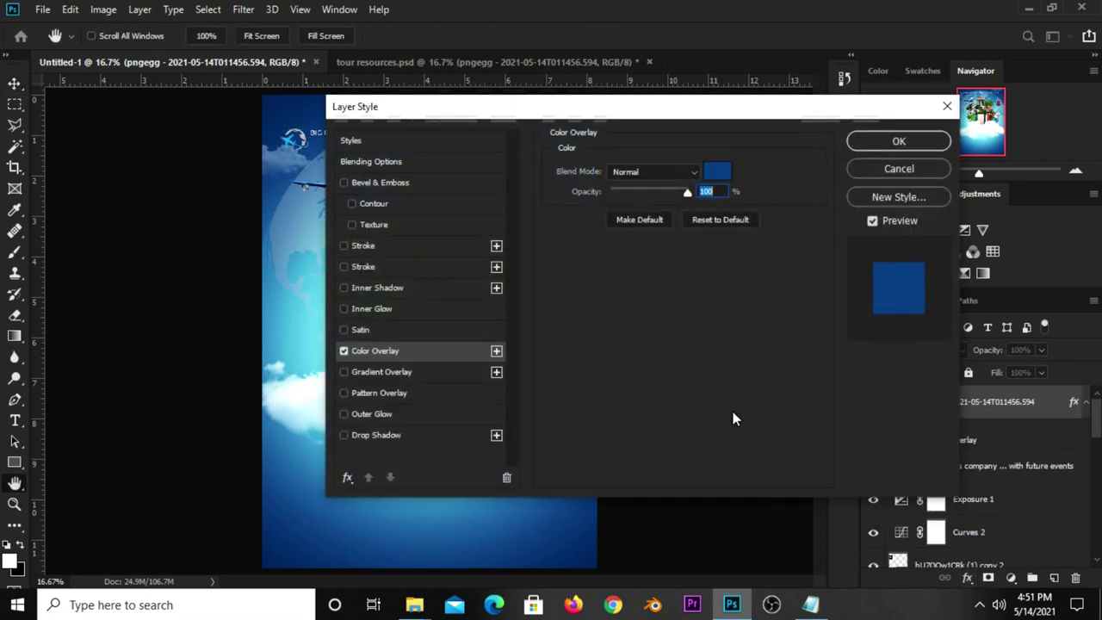
left_click(717, 176)
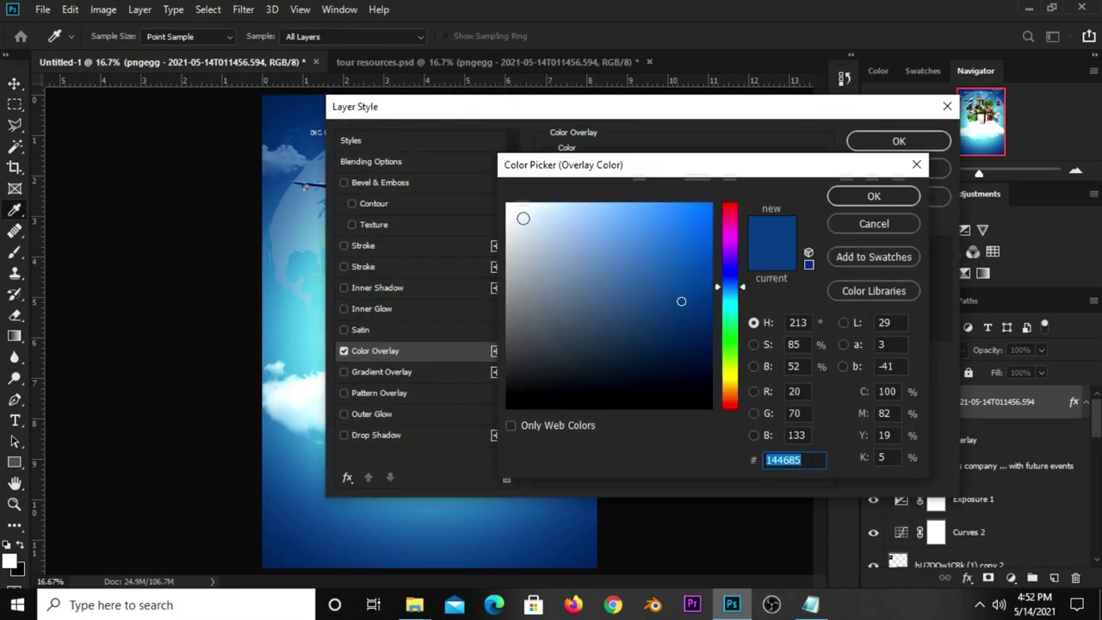
type("ffffff")
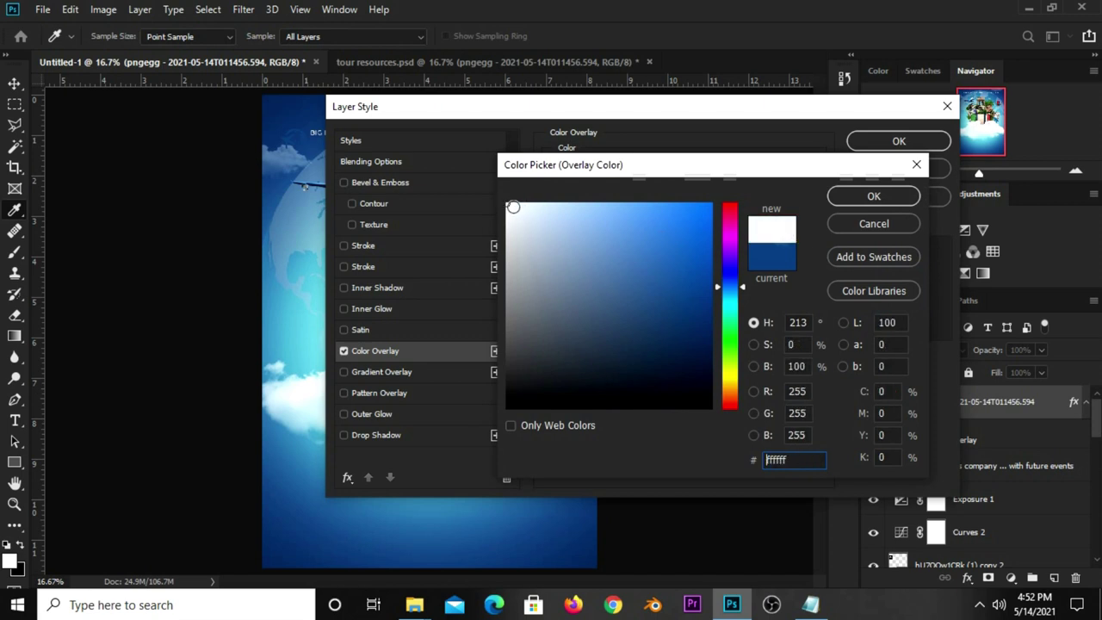
left_click(860, 198)
left_click(865, 140)
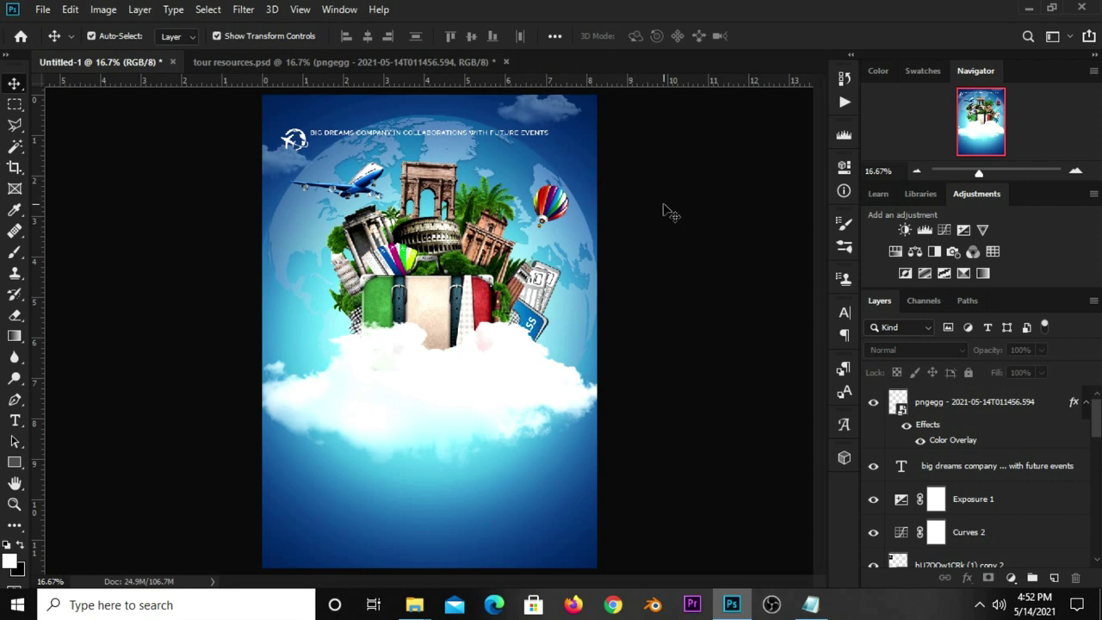
Copy the word 'Travel' from the Notepad notes
left_click(810, 605)
mouse_move(567, 365)
left_mouse_down()
mouse_move(501, 365)
mouse_move(505, 381)
left_mouse_up()
right_click(508, 383)
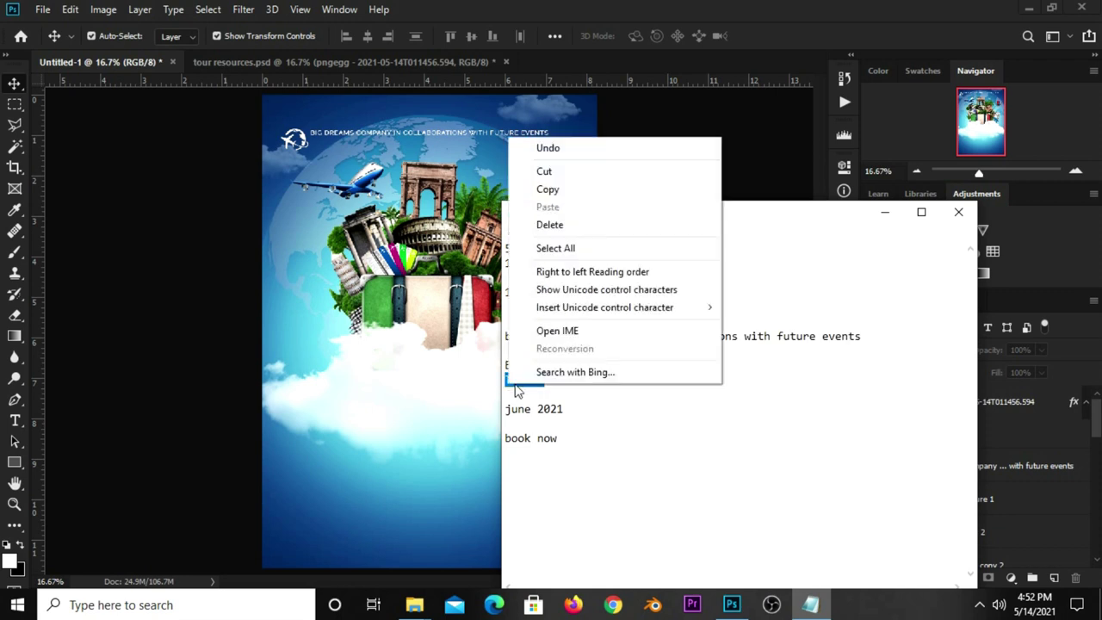
left_click(554, 190)
left_click(331, 342)
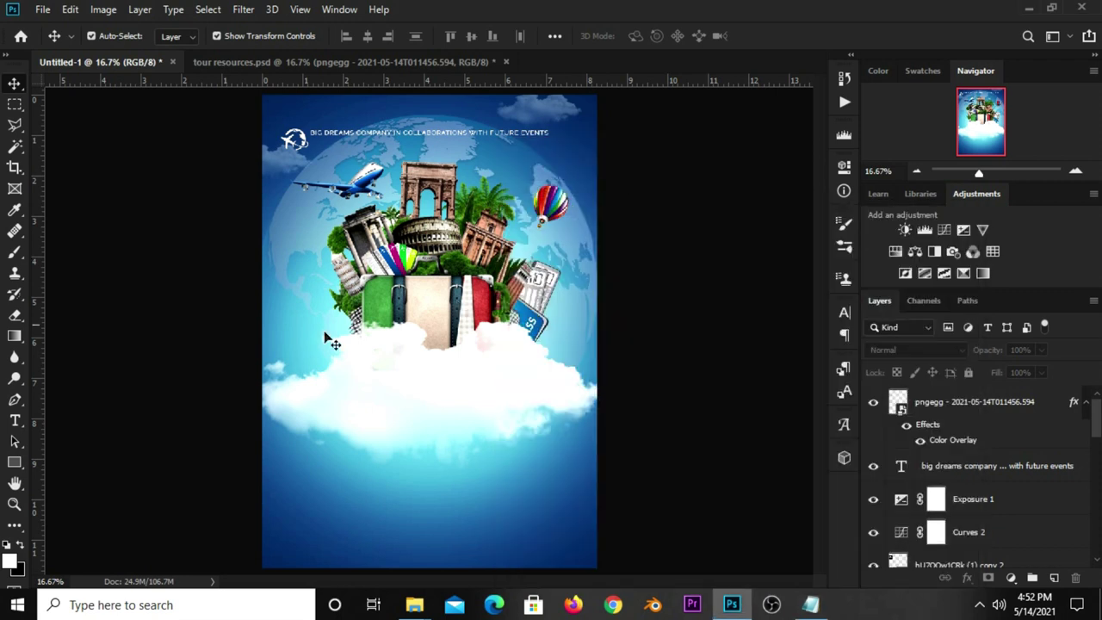
Paste 'Travel' as a new text layer below the clouds and commit it
left_click(15, 420)
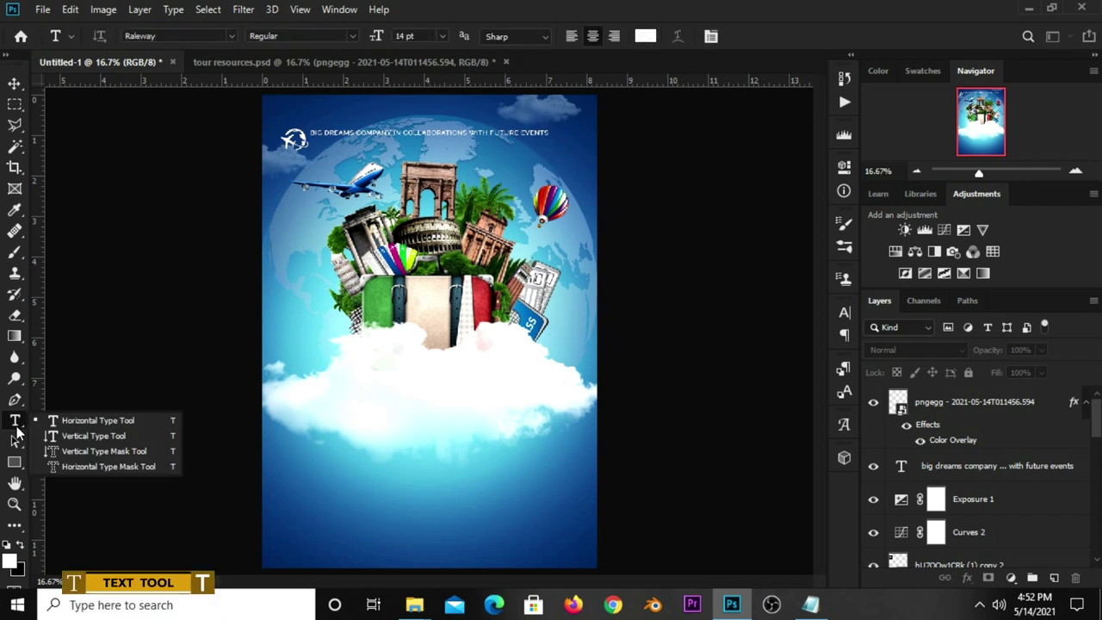
left_click(345, 410)
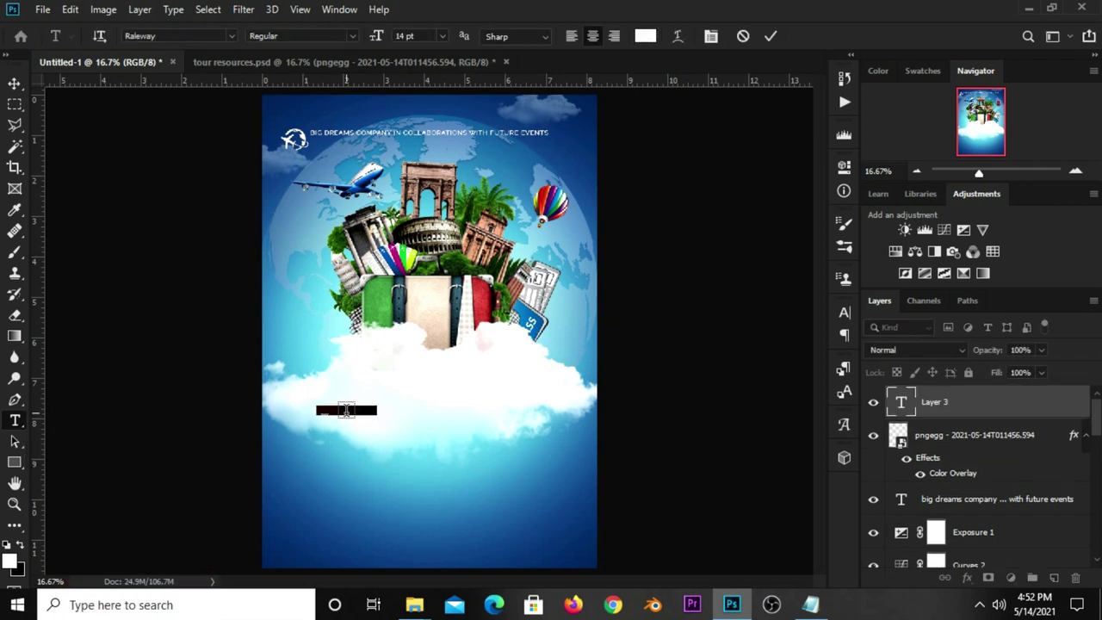
key("BackSpace")
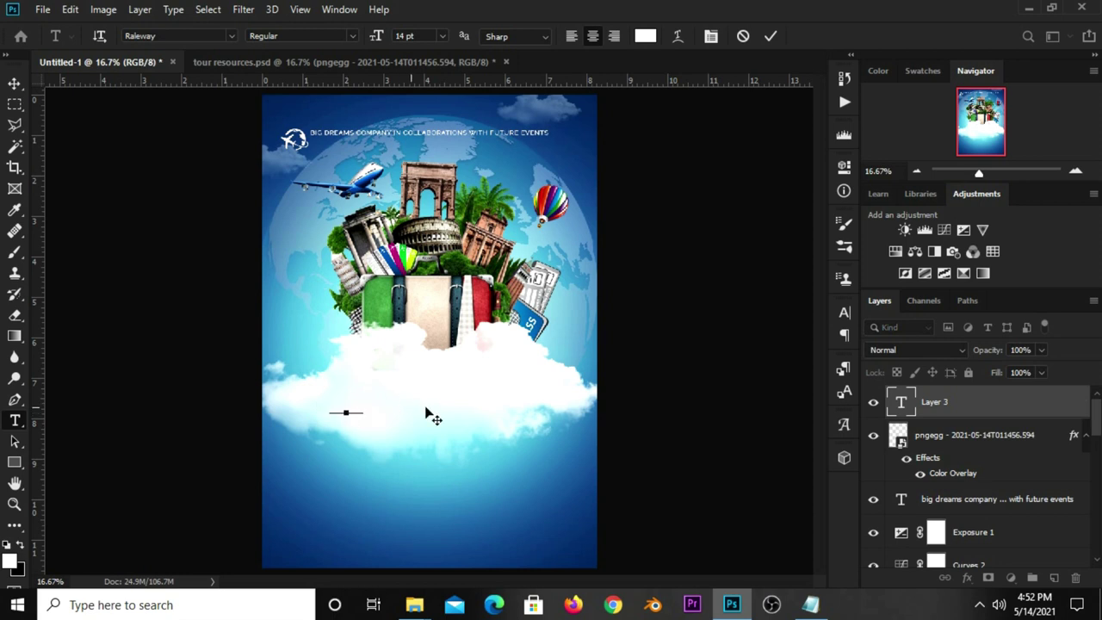
left_click(770, 36)
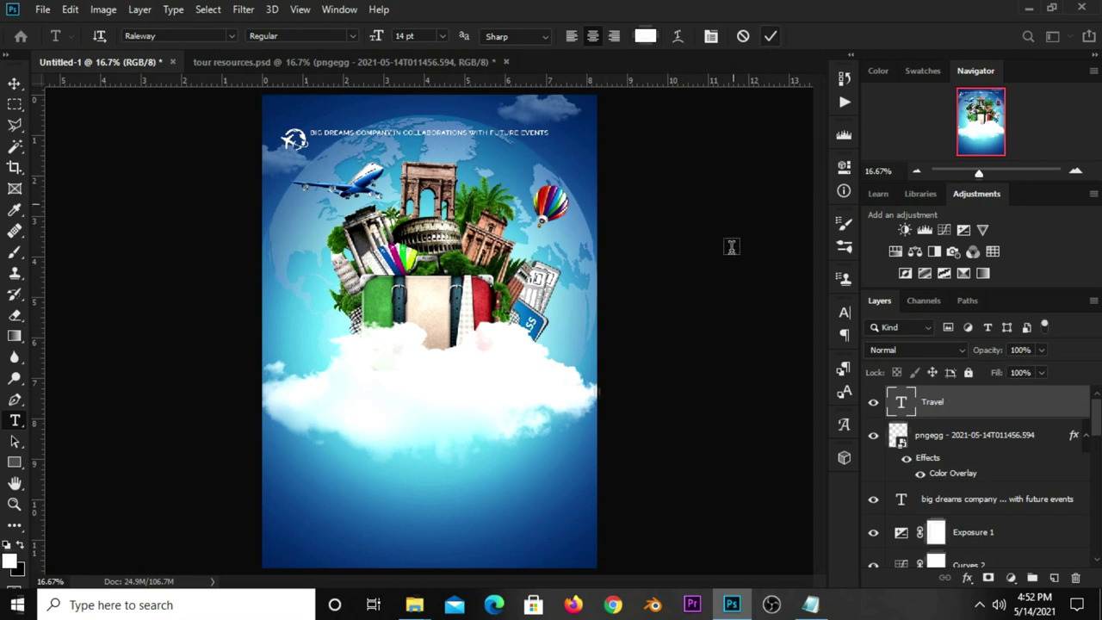
left_click(844, 314)
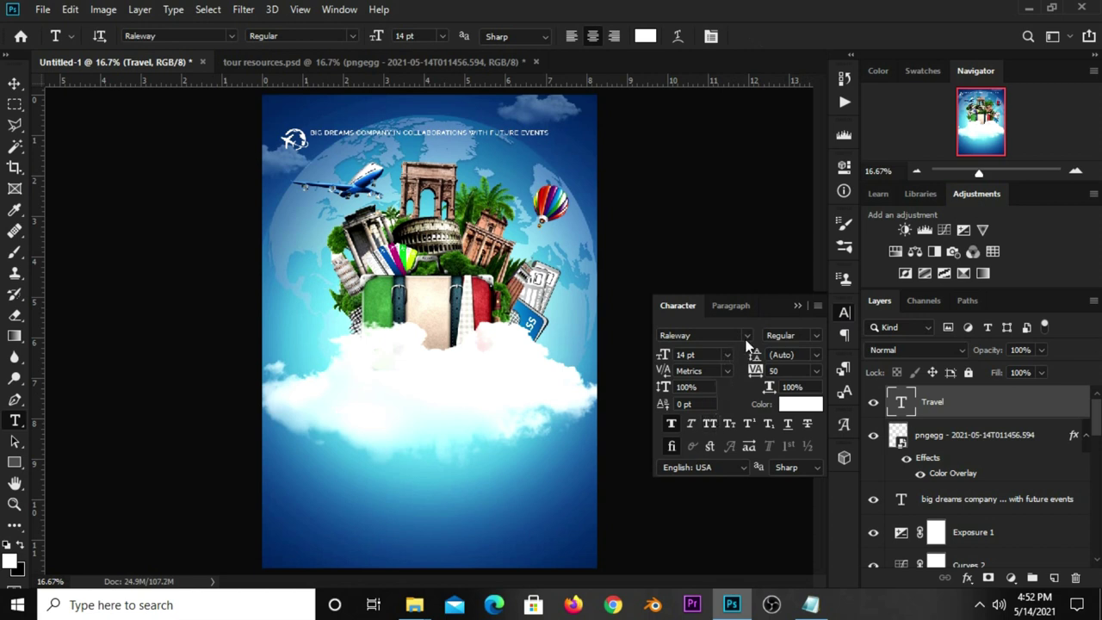
Set the Travel text font to Vegan Style Personal Use
left_click(746, 337)
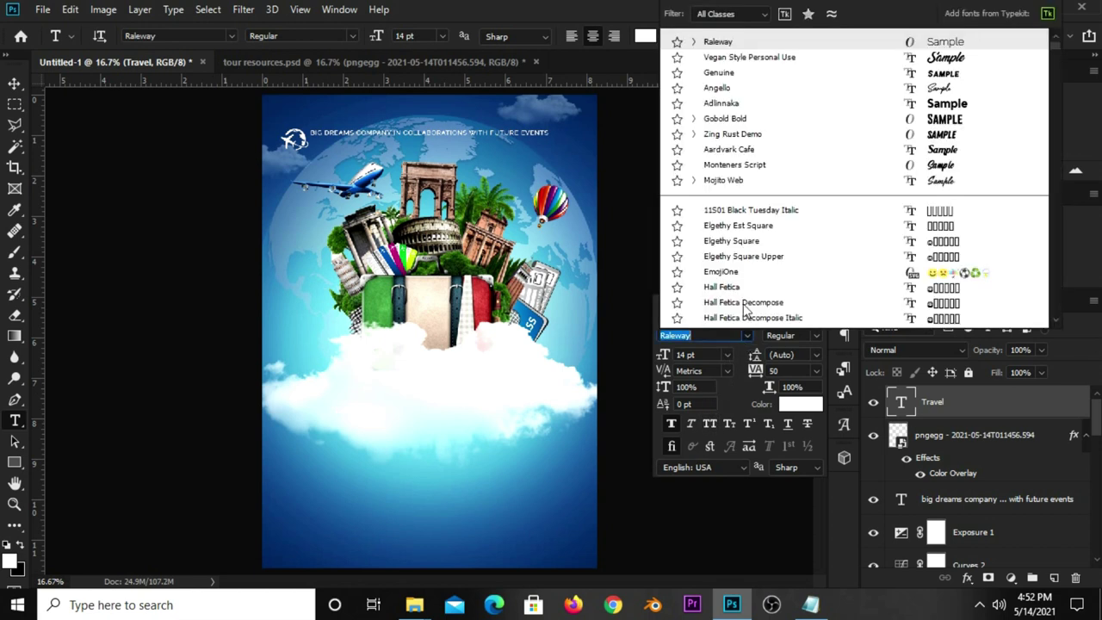
left_click(738, 58)
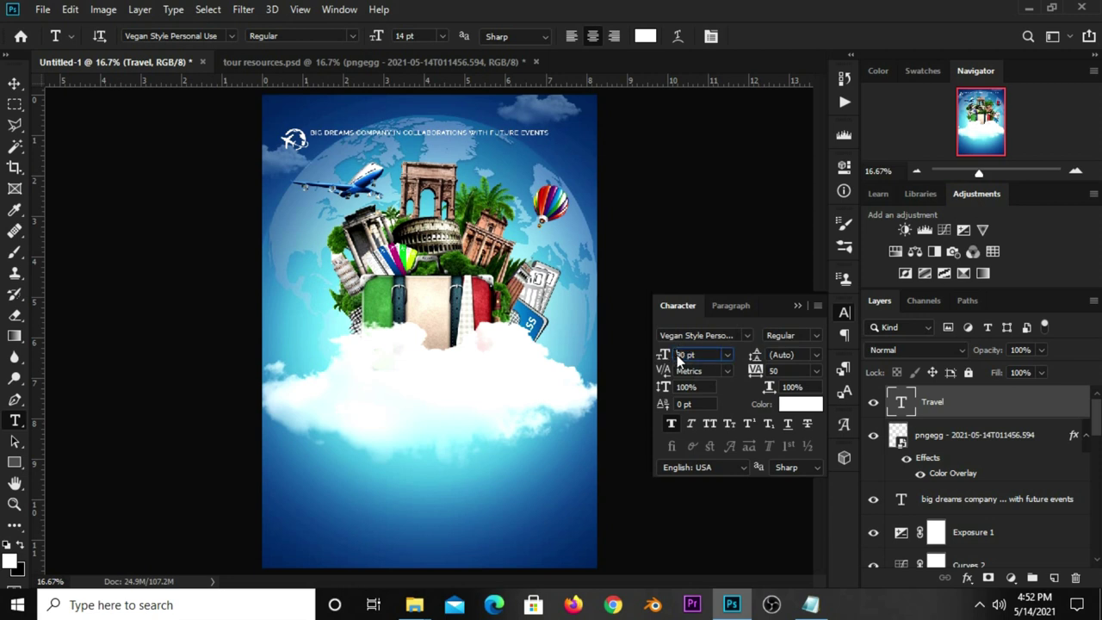
left_click(797, 405)
Copy colour code 144684 from the notes and apply it as the text colour
left_click(810, 604)
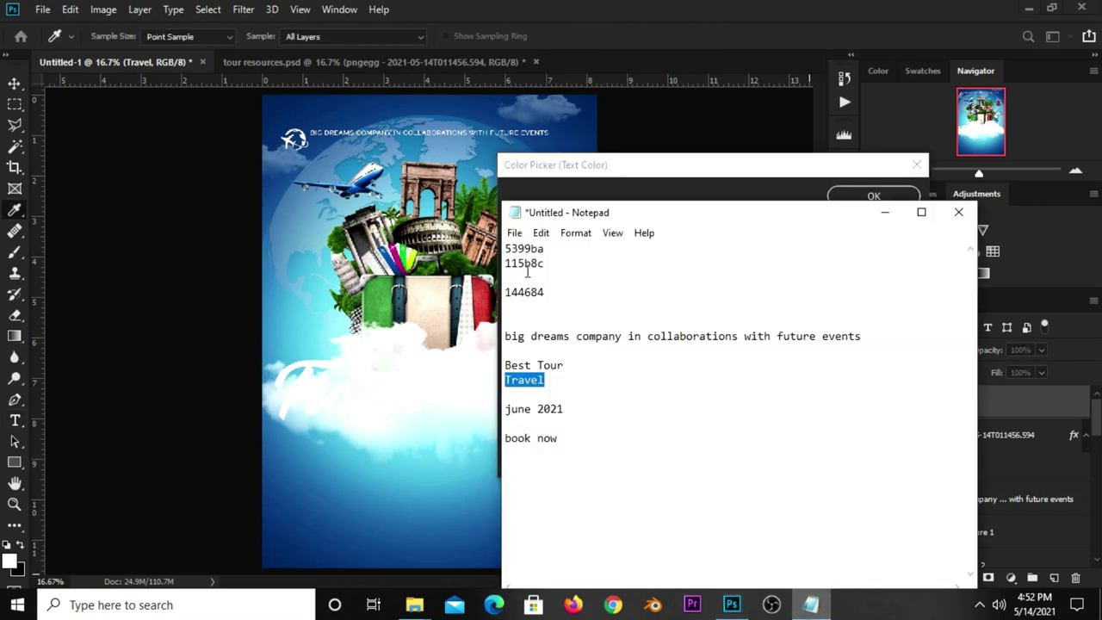
left_click_drag(546, 293, 519, 292)
right_click(508, 295)
left_click(538, 344)
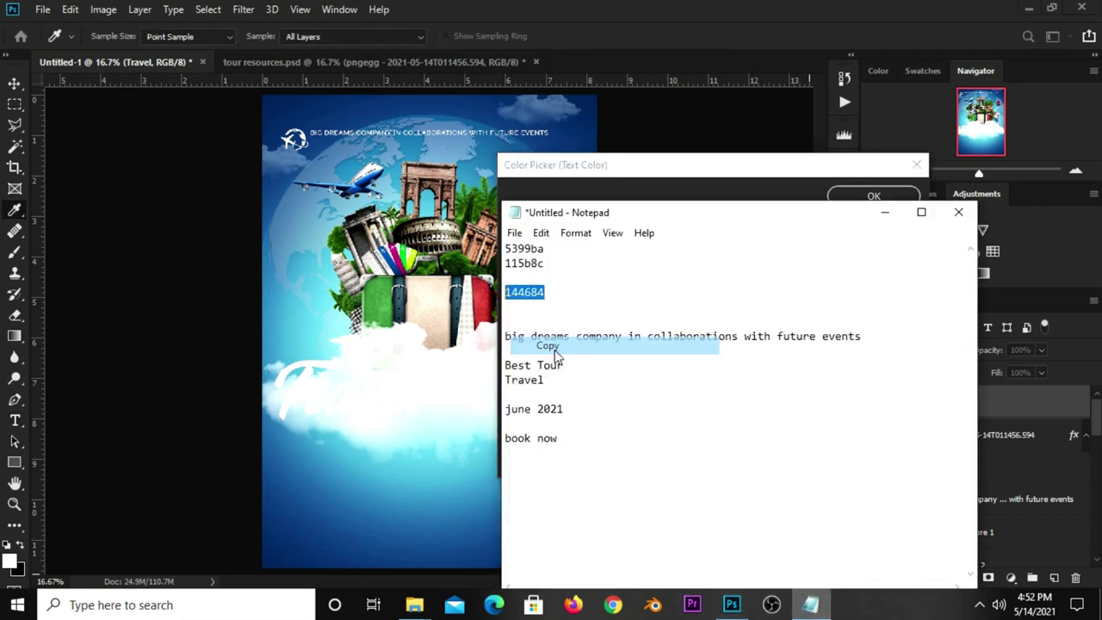
left_click(602, 167)
right_click(772, 463)
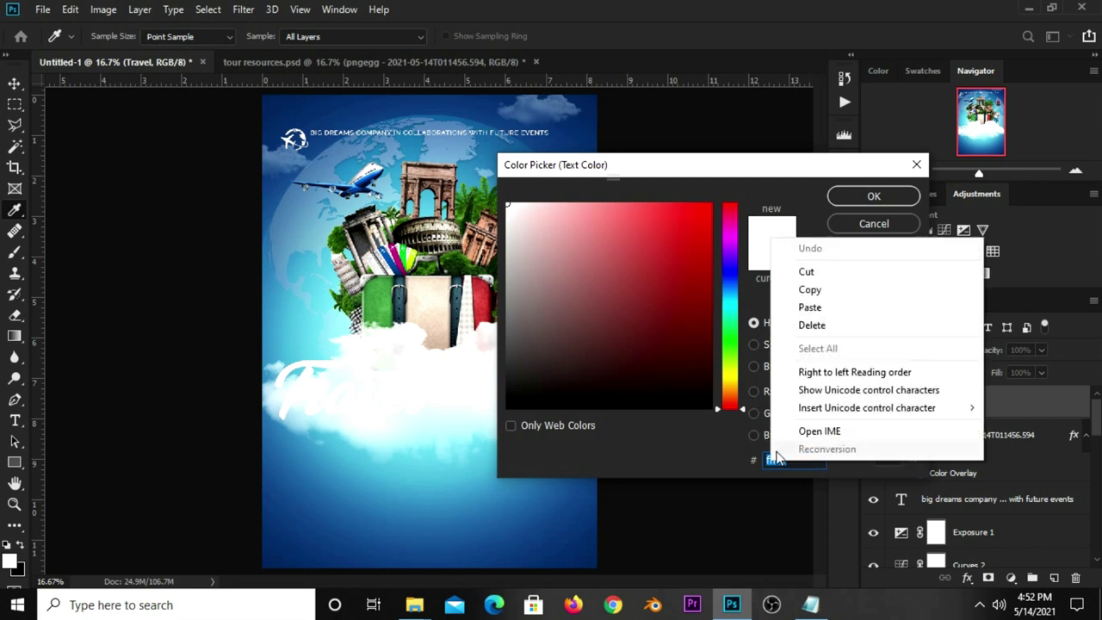
left_click(803, 306)
left_click_drag(810, 462, 761, 464)
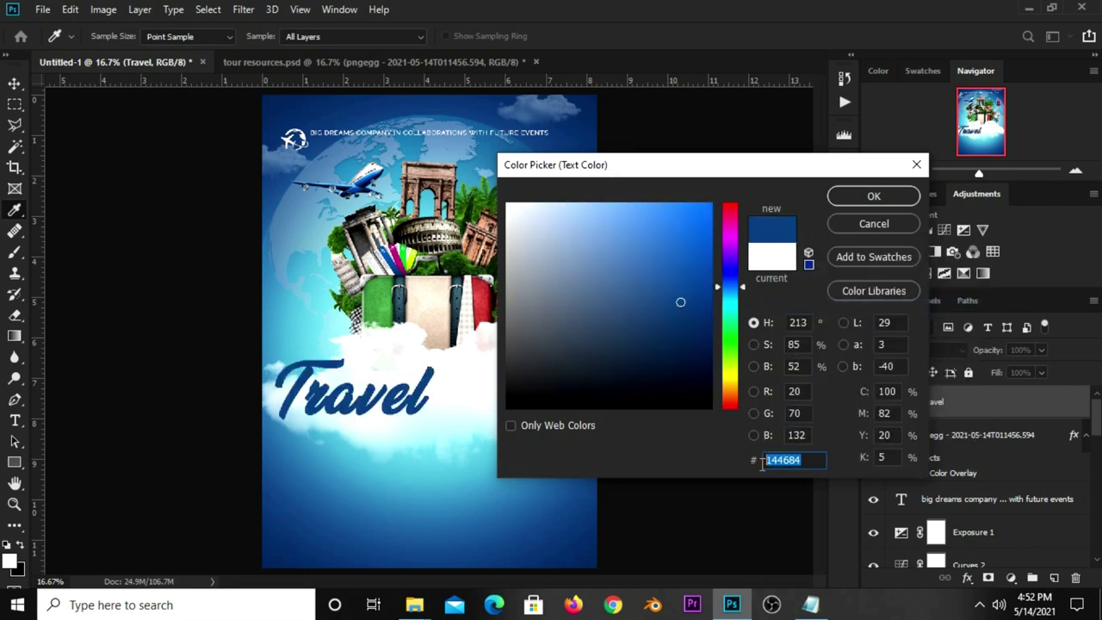
left_click(865, 196)
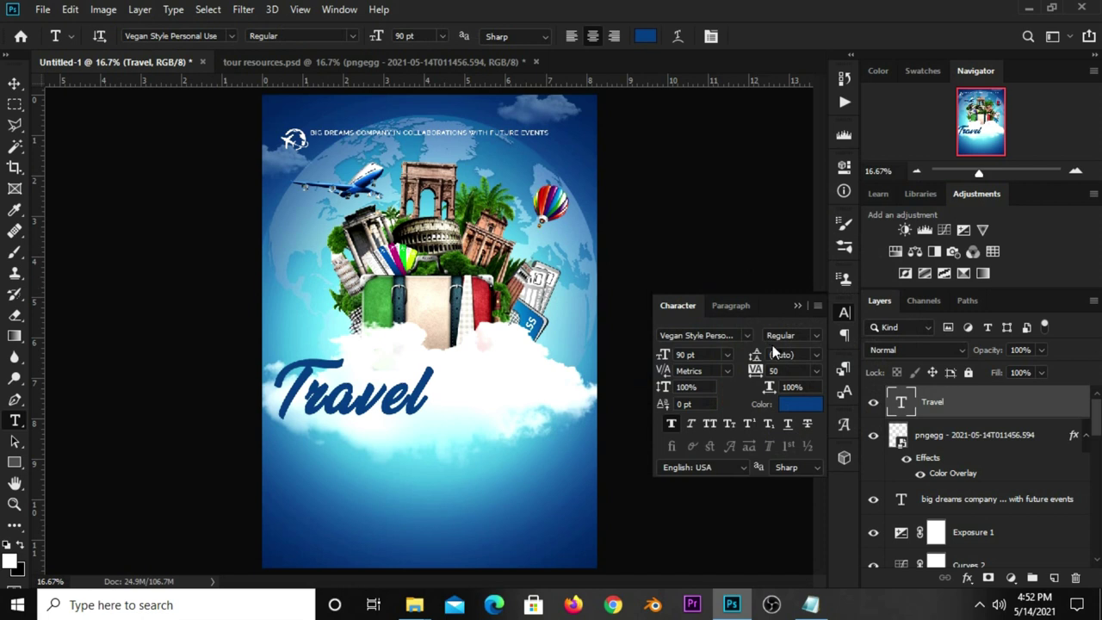
Keep the tracking at 50 and close the Character panel
left_click(814, 371)
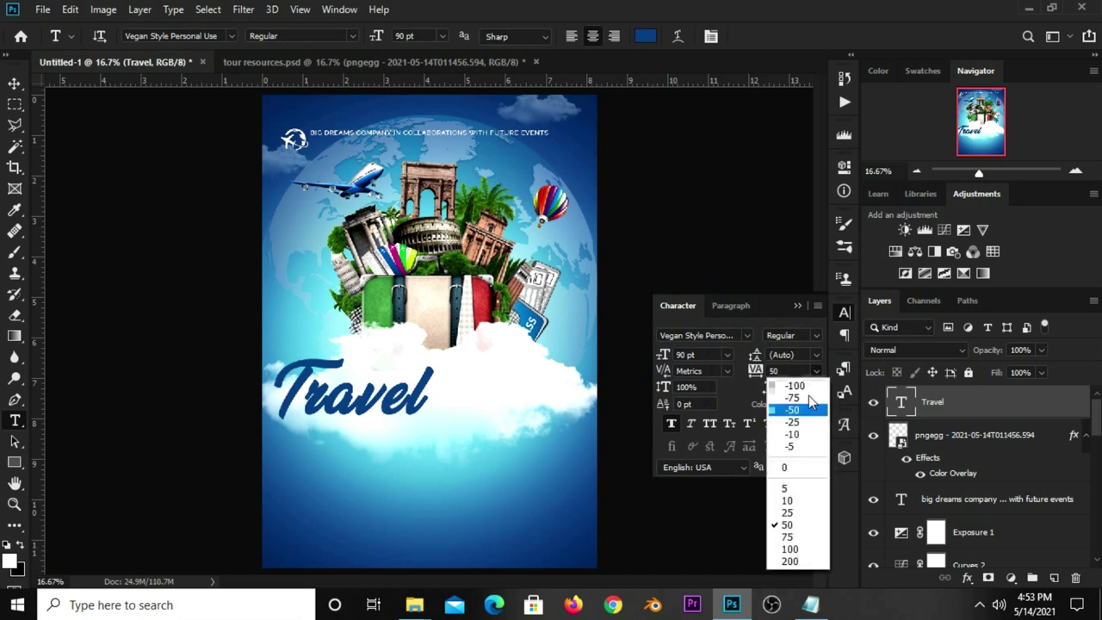
left_click(787, 525)
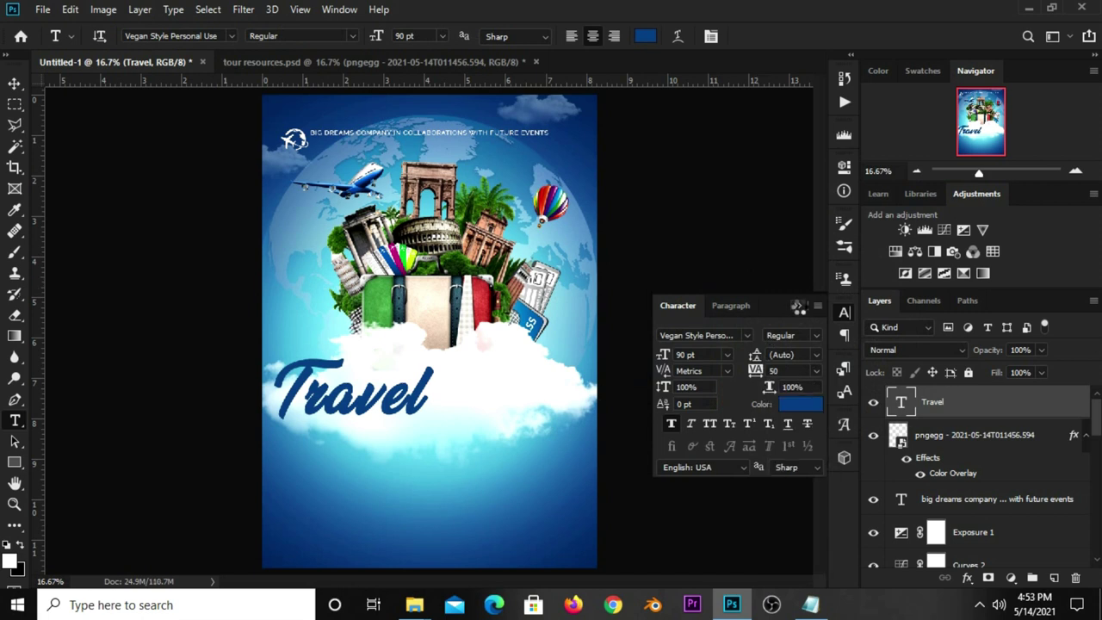
left_click(797, 307)
Centre the Travel headline horizontally on the canvas using Align Horizontal Centers
left_click(14, 83)
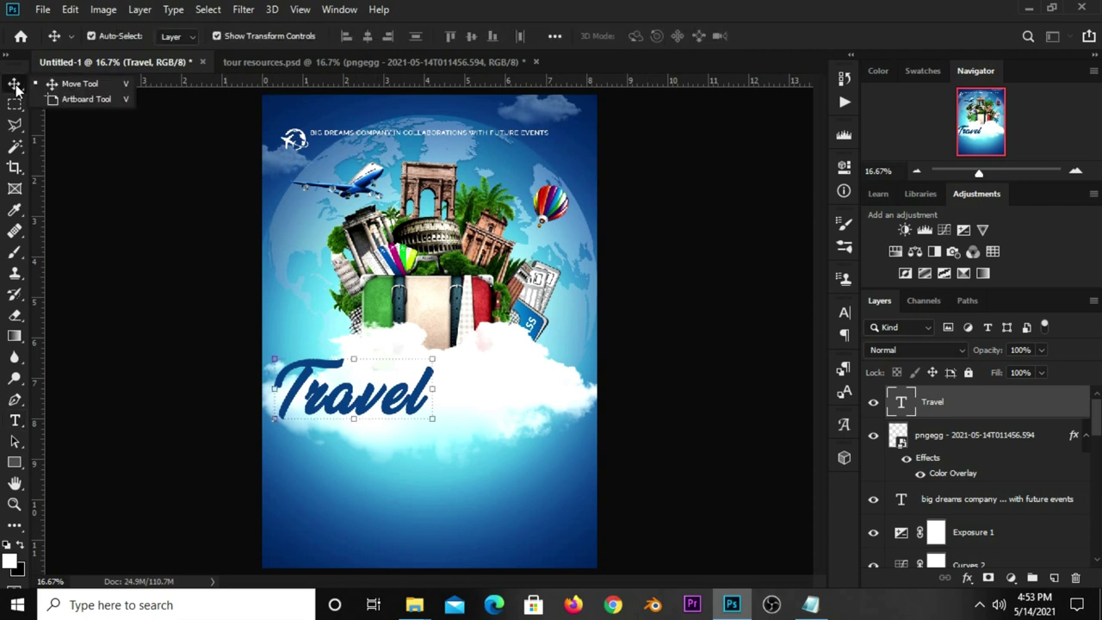
left_click_drag(376, 394, 425, 394)
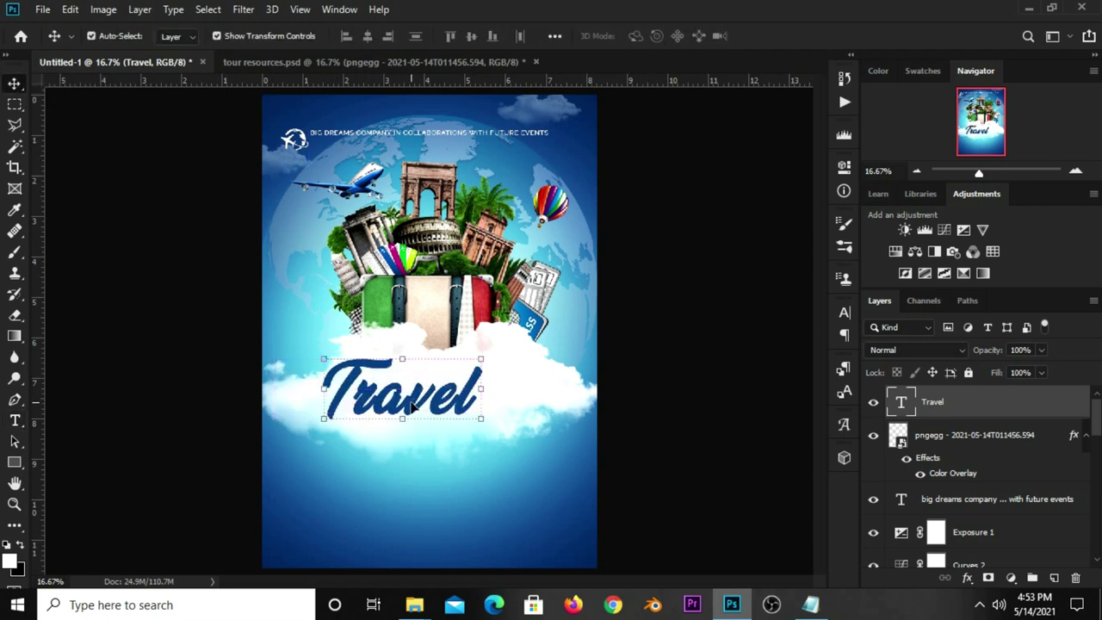
key("ctrl+a")
left_click(367, 35)
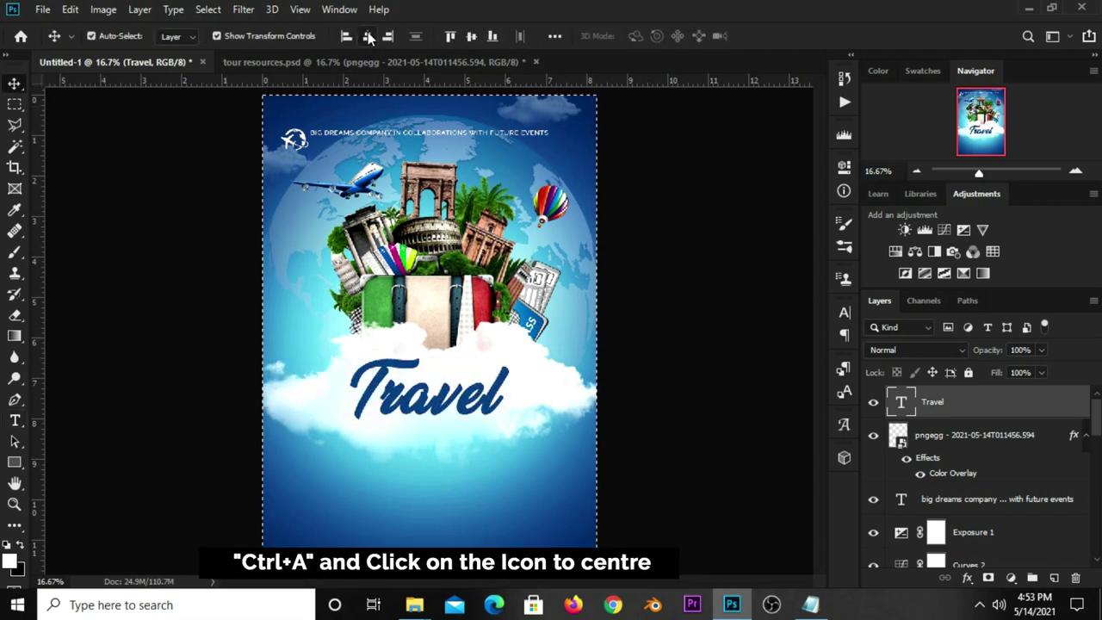
key("ctrl+d")
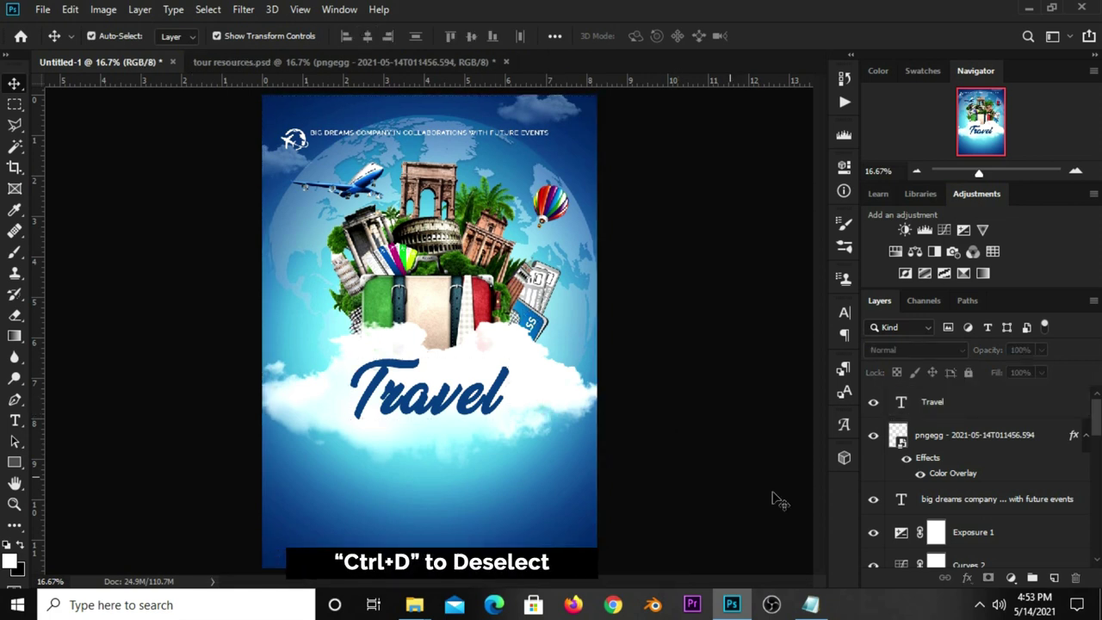
left_click(810, 604)
Add a 'Best Tour' text layer below the Travel headline
left_click_drag(568, 366, 505, 366)
right_click(510, 366)
left_click(568, 170)
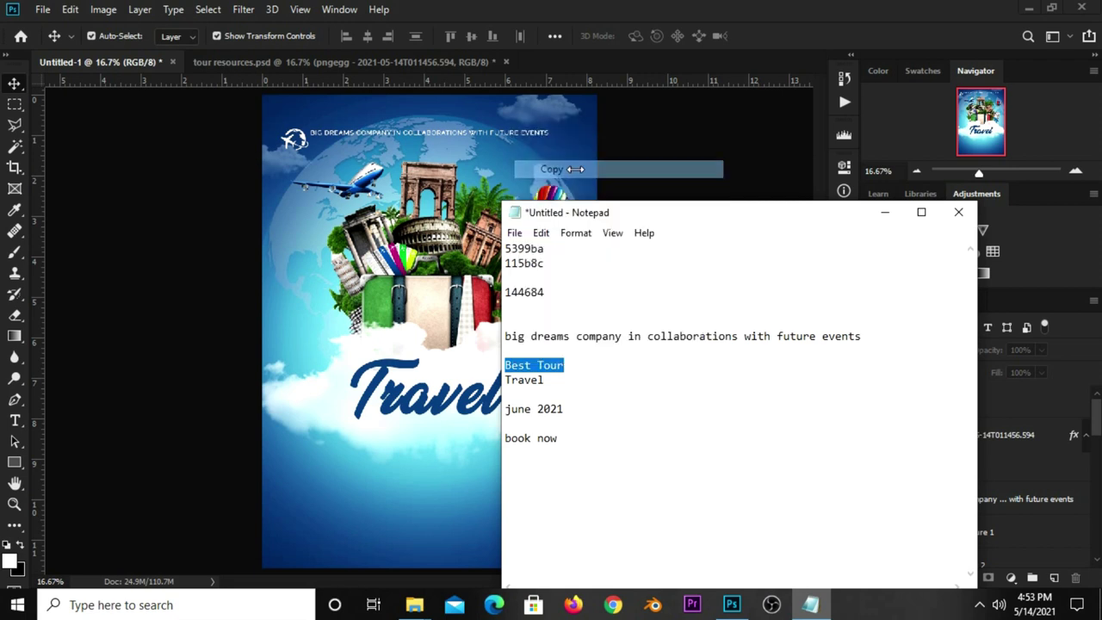
left_click(630, 154)
left_click(15, 430)
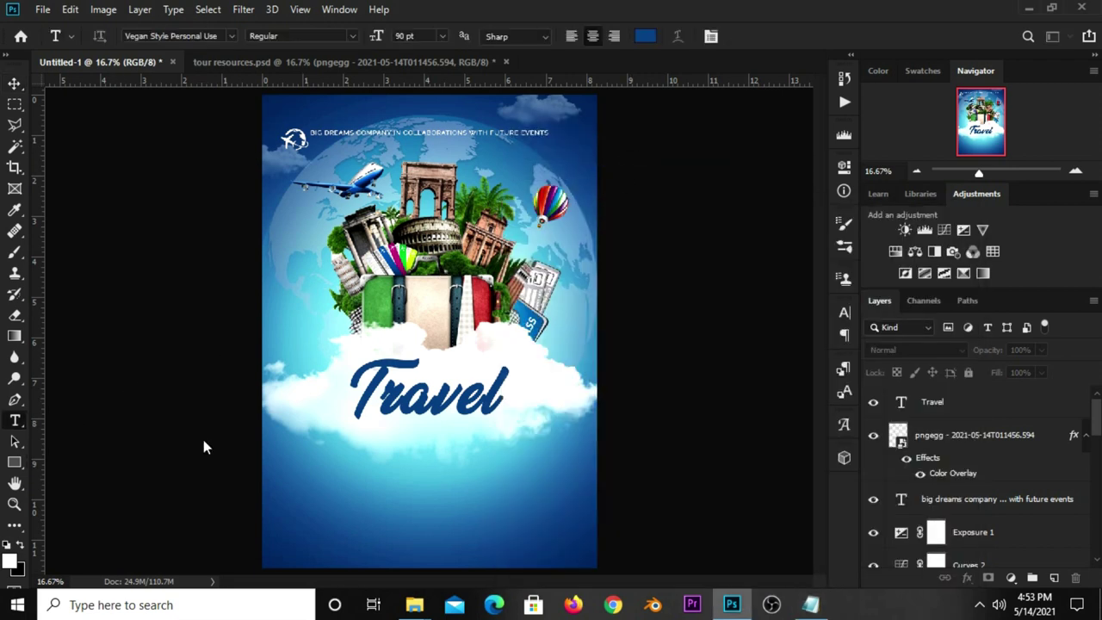
left_click(397, 483)
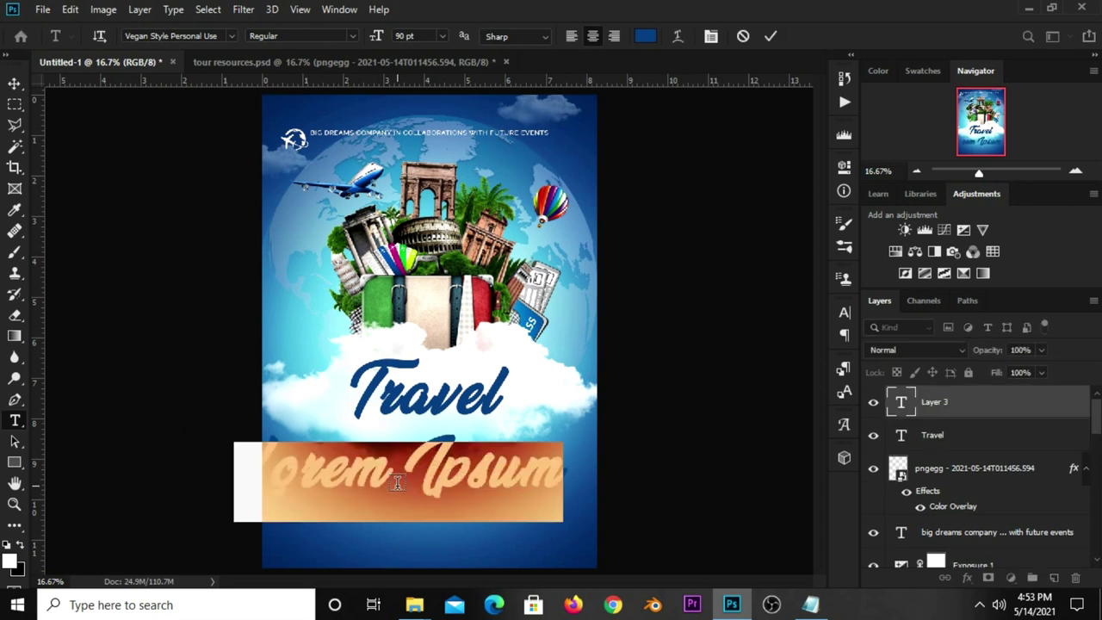
type("Best Tour")
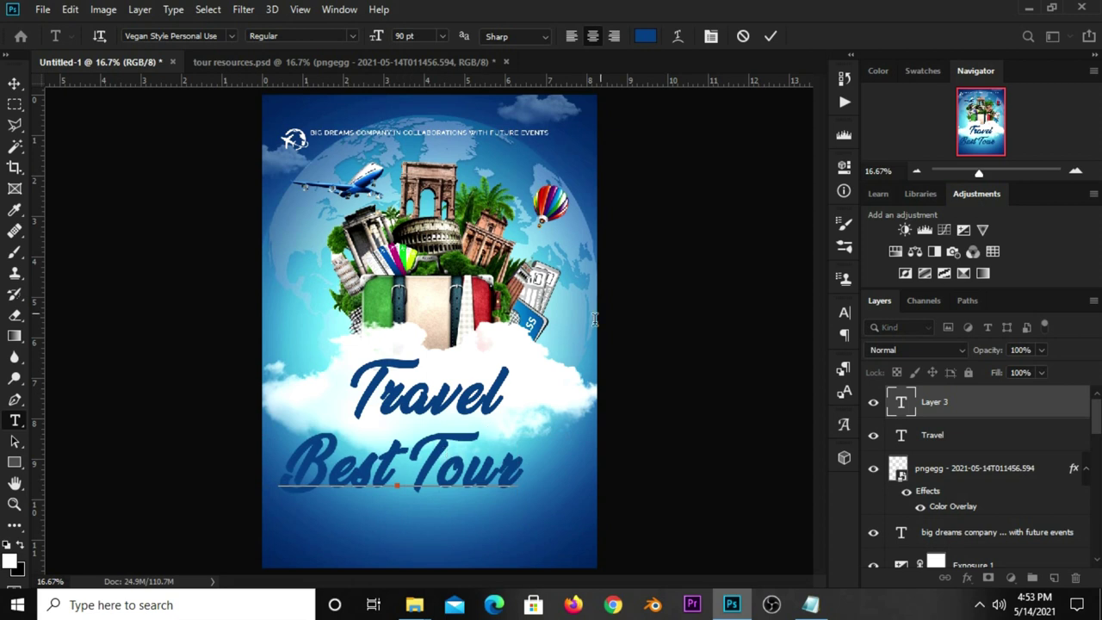
left_click(770, 37)
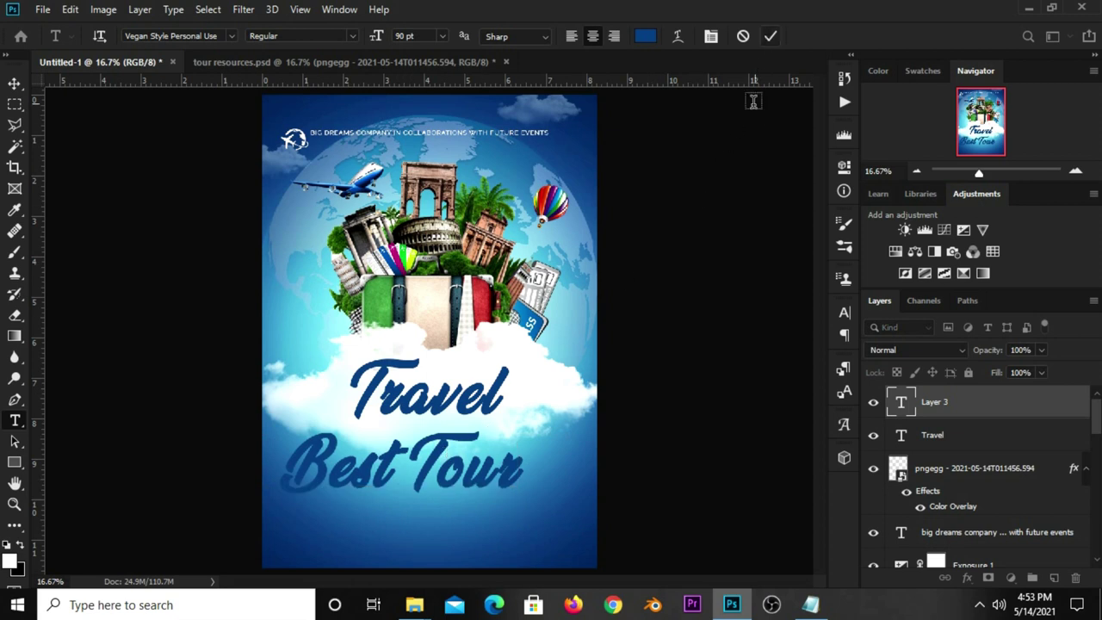
Set Best Tour to 24 pt with letter spacing 25
left_click(442, 37)
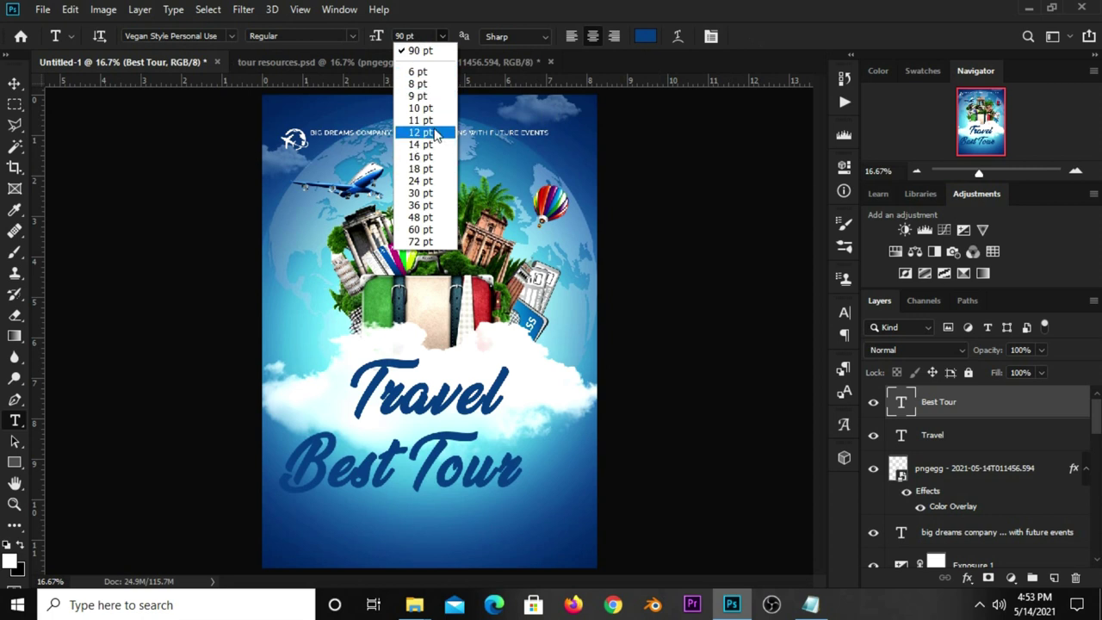
left_click(426, 181)
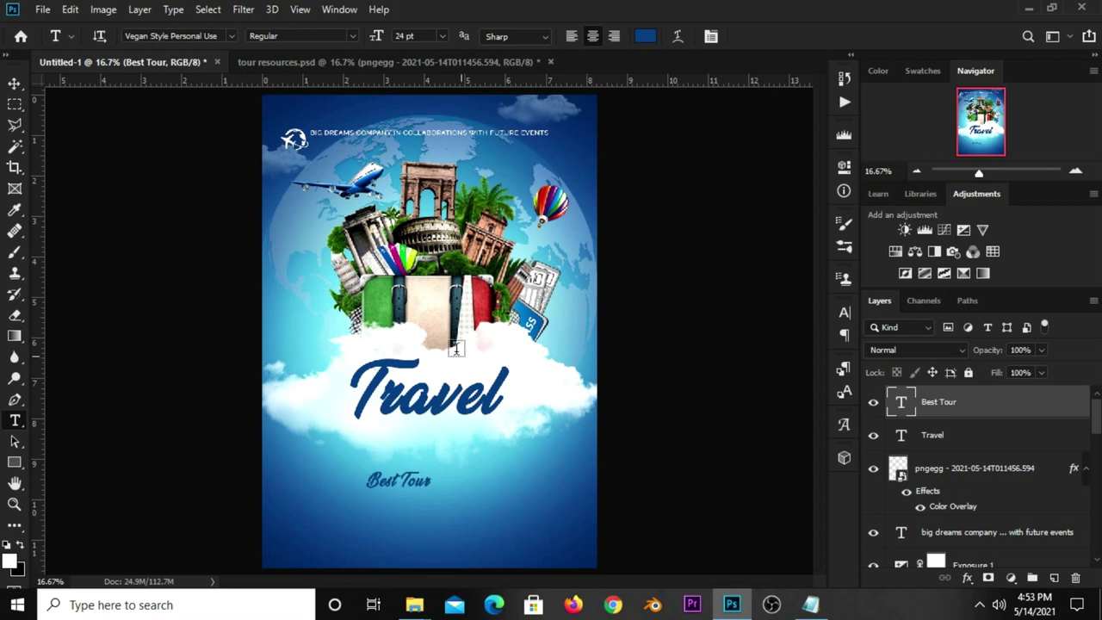
left_click(843, 315)
left_click(815, 370)
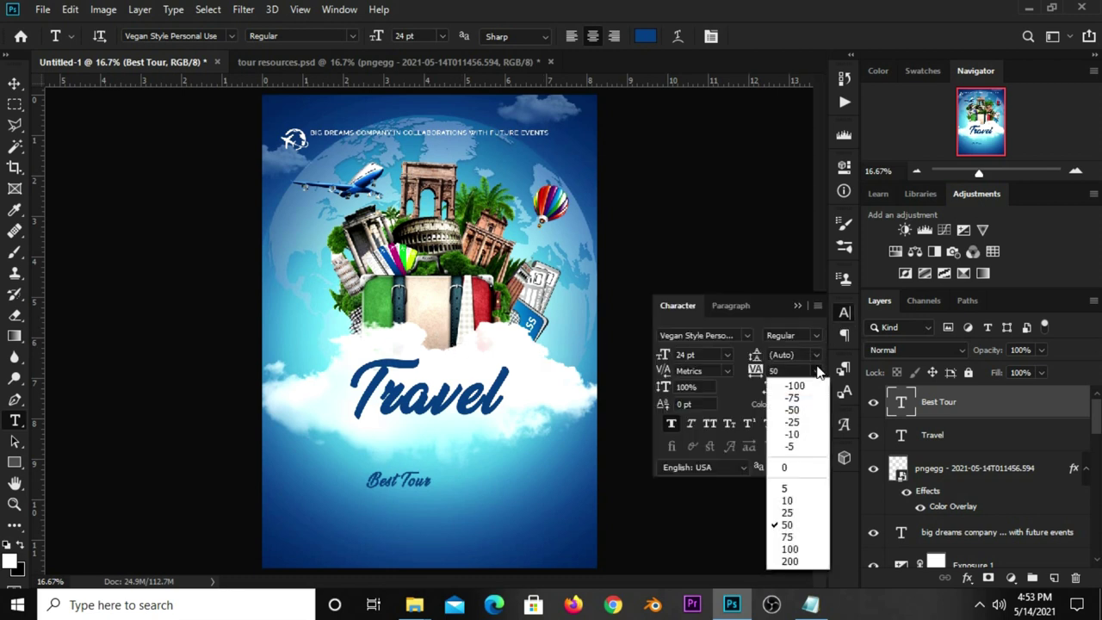
left_click(789, 513)
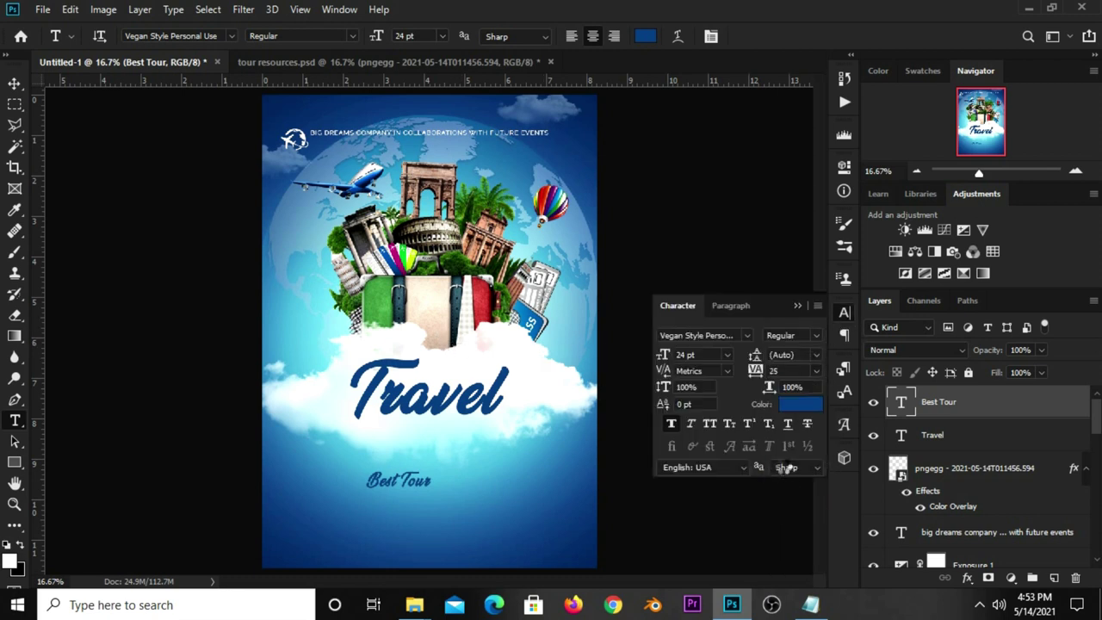
left_click(796, 306)
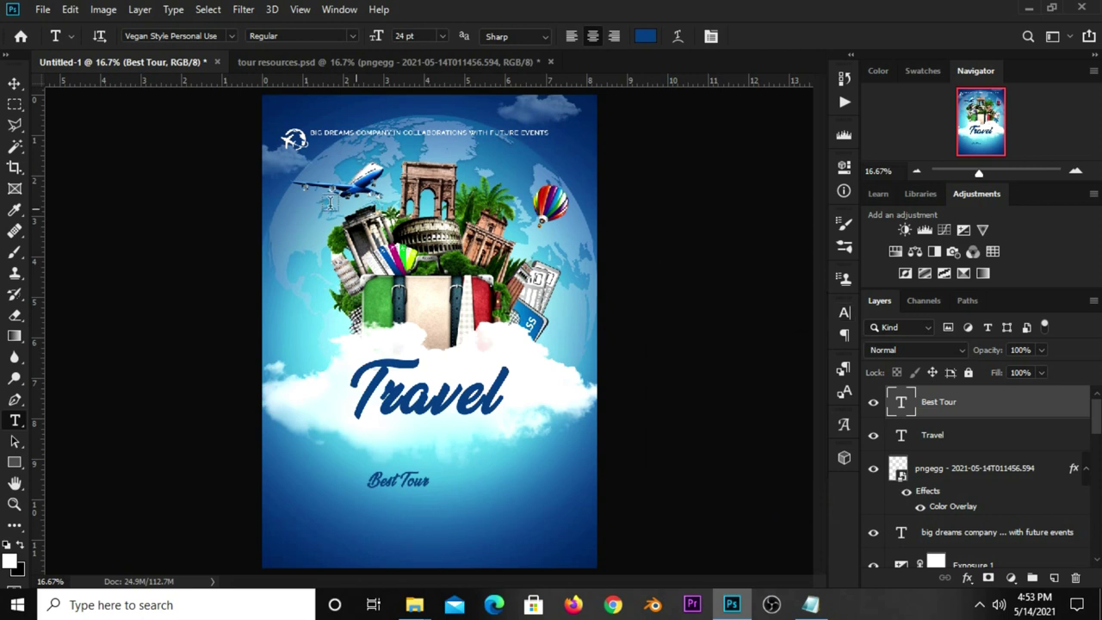
left_click(15, 86)
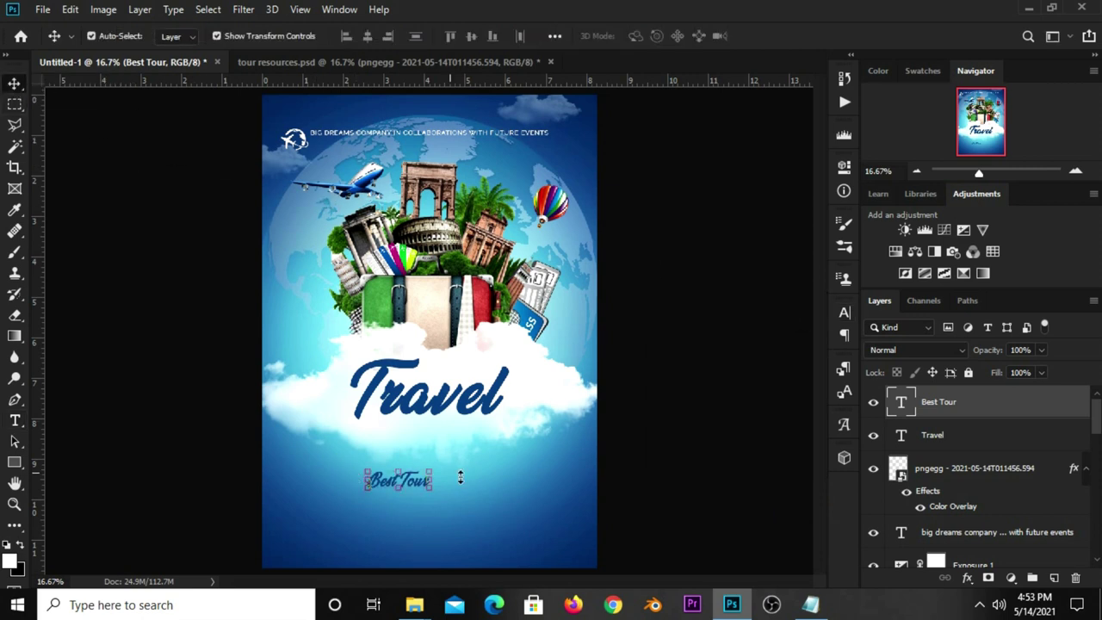
Place Best Tour just above Travel and scale it up to 106.52%
mouse_move(413, 482)
left_mouse_down()
mouse_move(469, 372)
mouse_move(496, 354)
left_mouse_up()
key("ctrl+t")
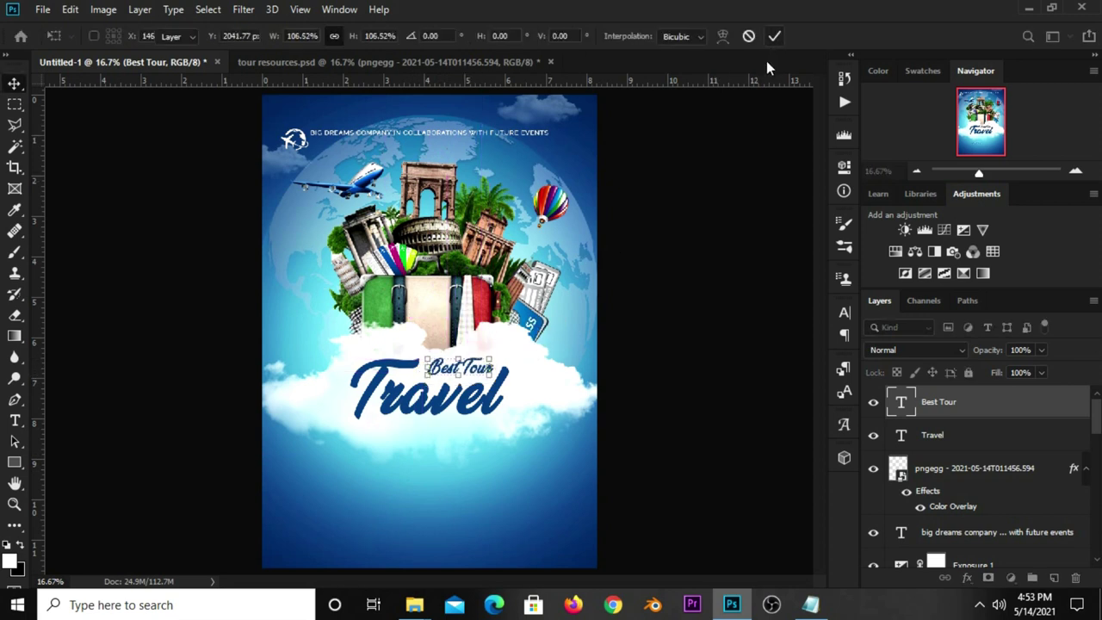
key("Return")
left_click(702, 327)
left_click(472, 368)
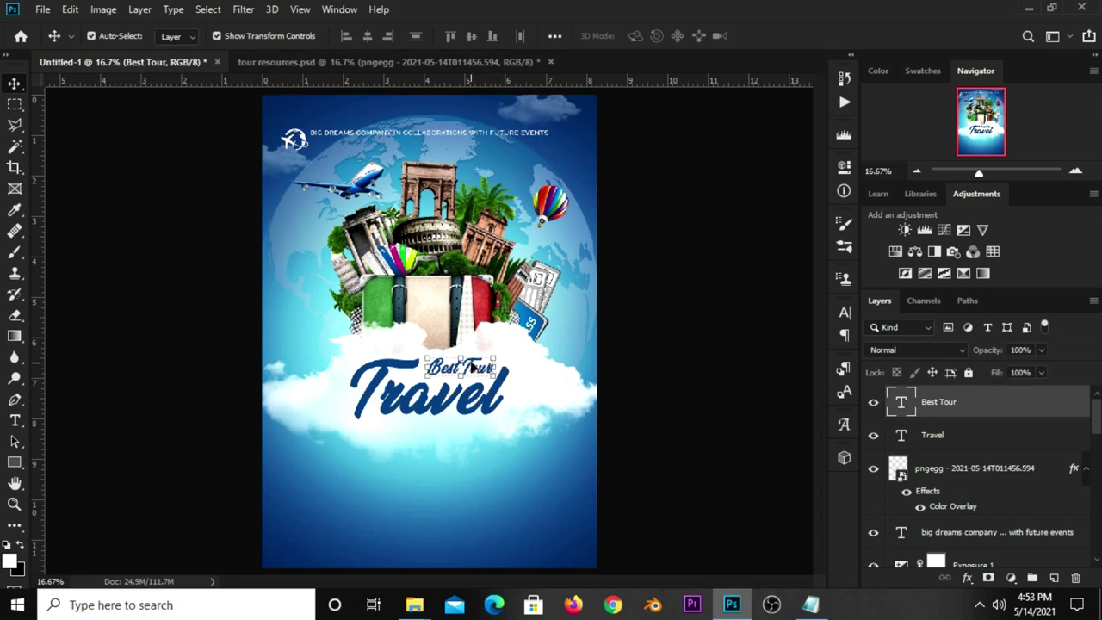
left_click(650, 378)
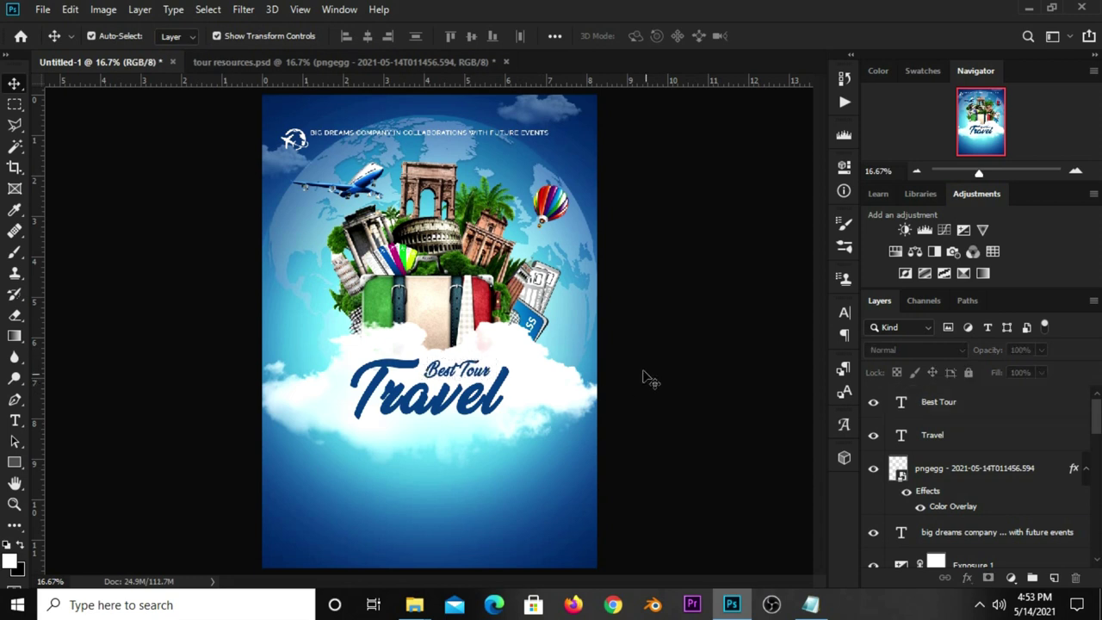
left_click(810, 605)
Copy the 'june 2021' line from the Notepad notes
left_click_drag(563, 410, 505, 410)
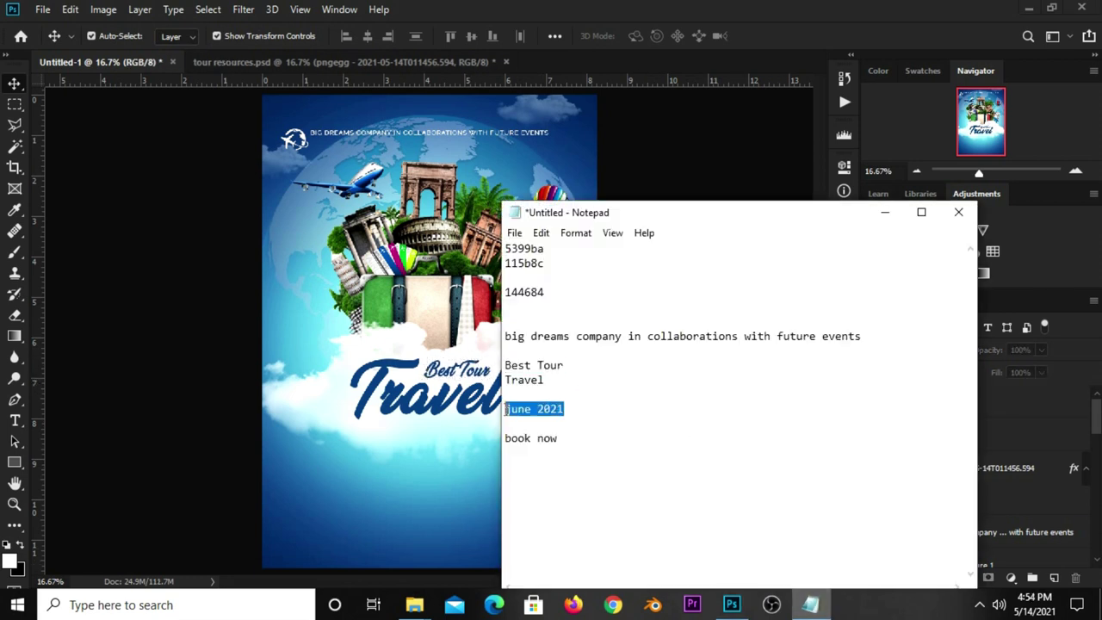
right_click(513, 407)
left_click(573, 210)
left_click(392, 352)
Add a white 'June 2021' text layer below the clouds
left_click_drag(14, 420, 90, 420)
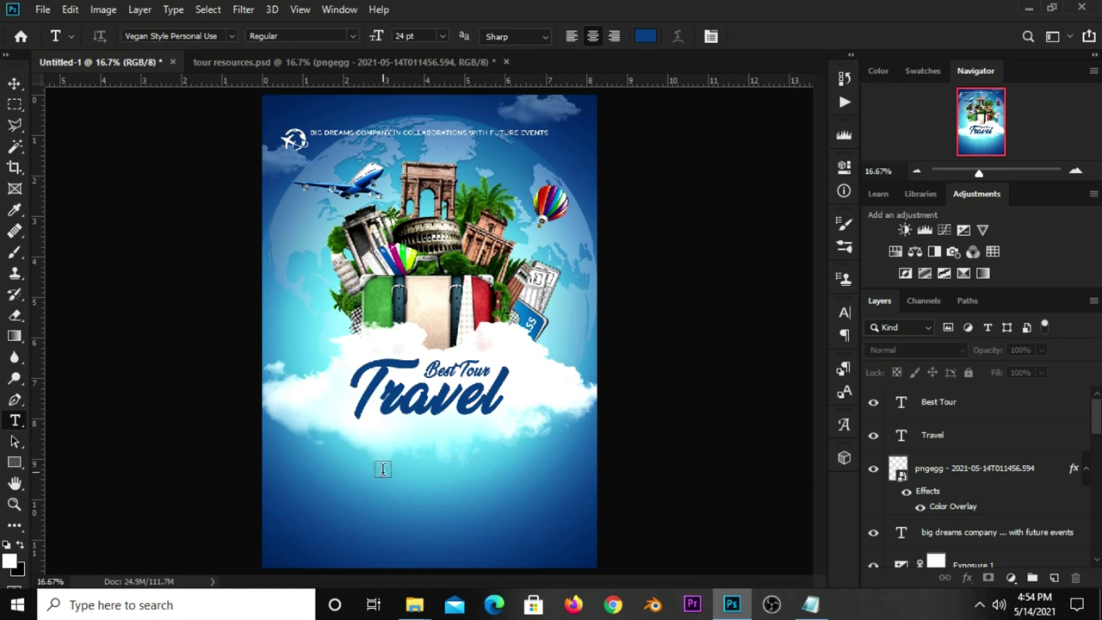
left_click(644, 36)
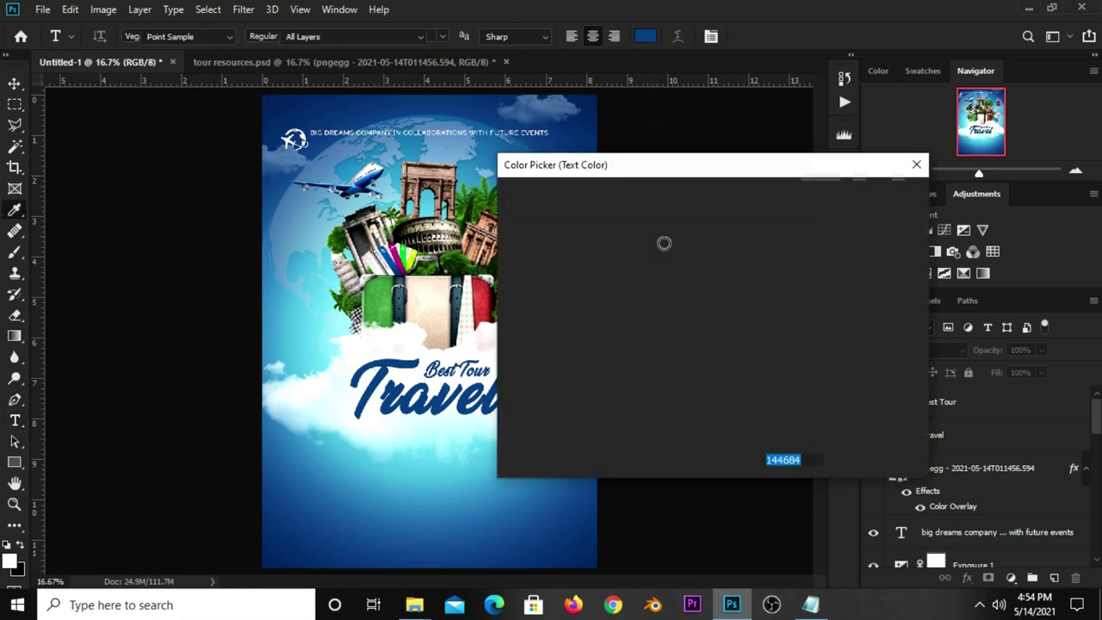
left_click(508, 204)
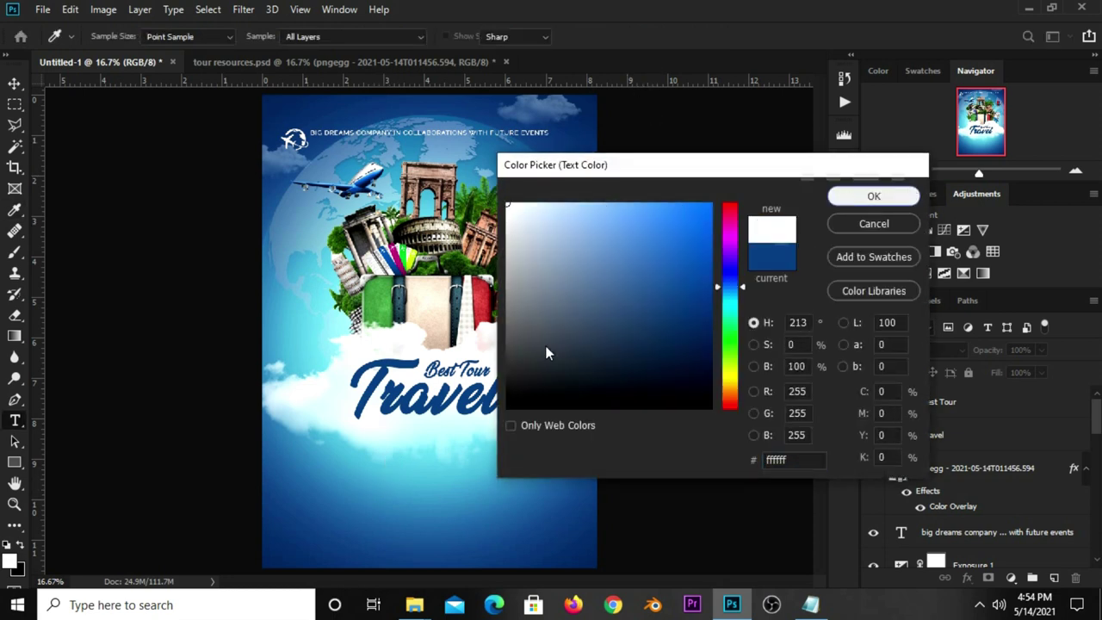
left_click(851, 197)
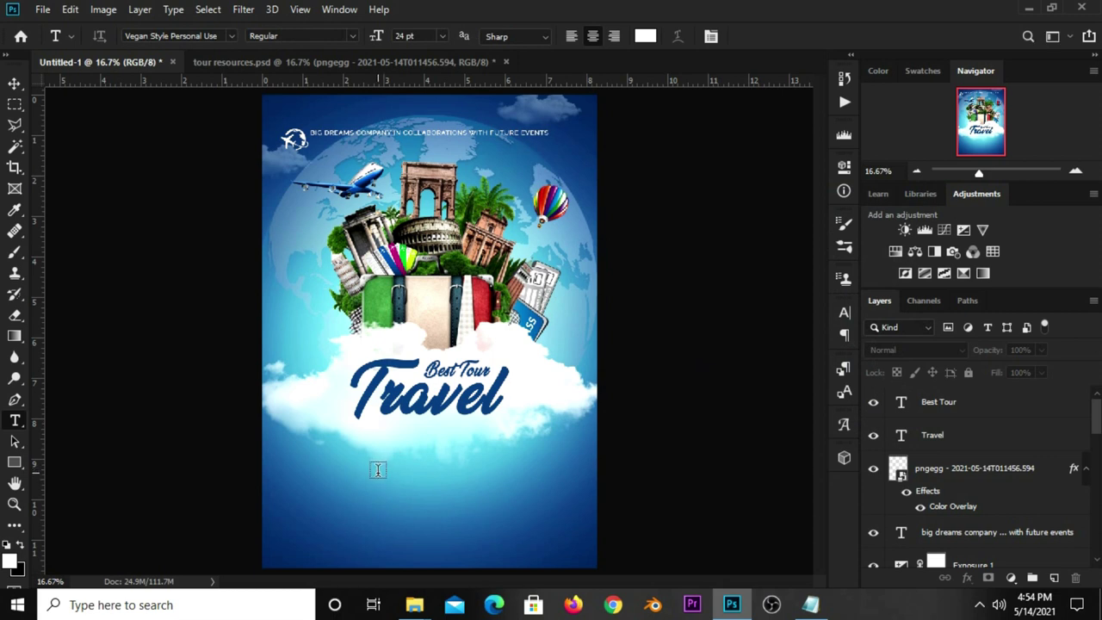
left_click(378, 469)
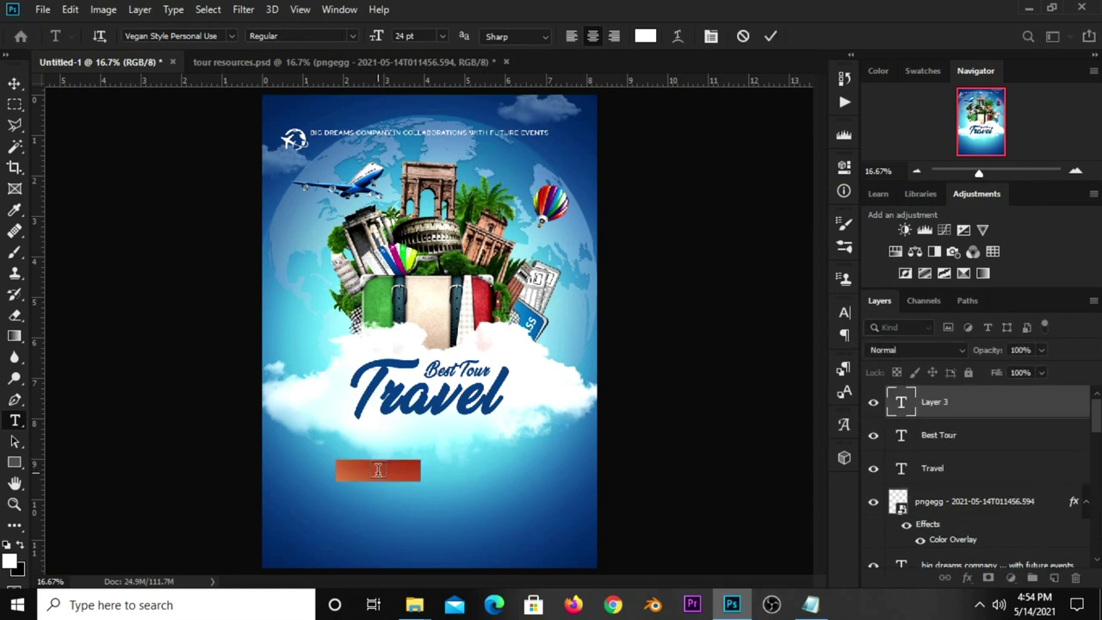
type("June 2021")
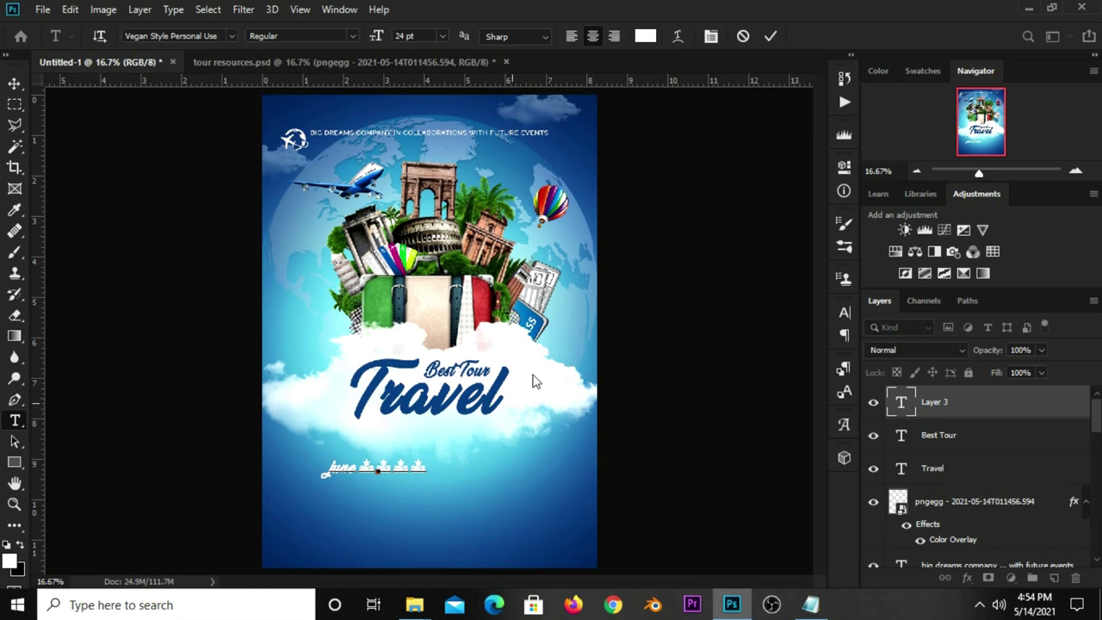
left_click(752, 157)
Set the date in Genuine at 66 pt with -50 tracking
left_click(844, 313)
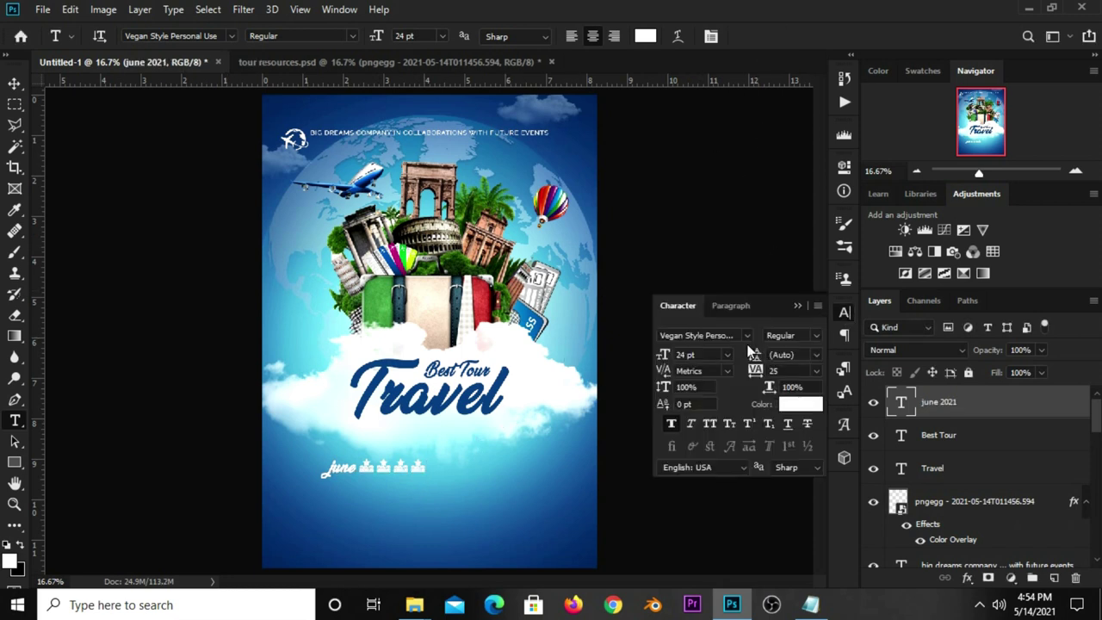
left_click(747, 337)
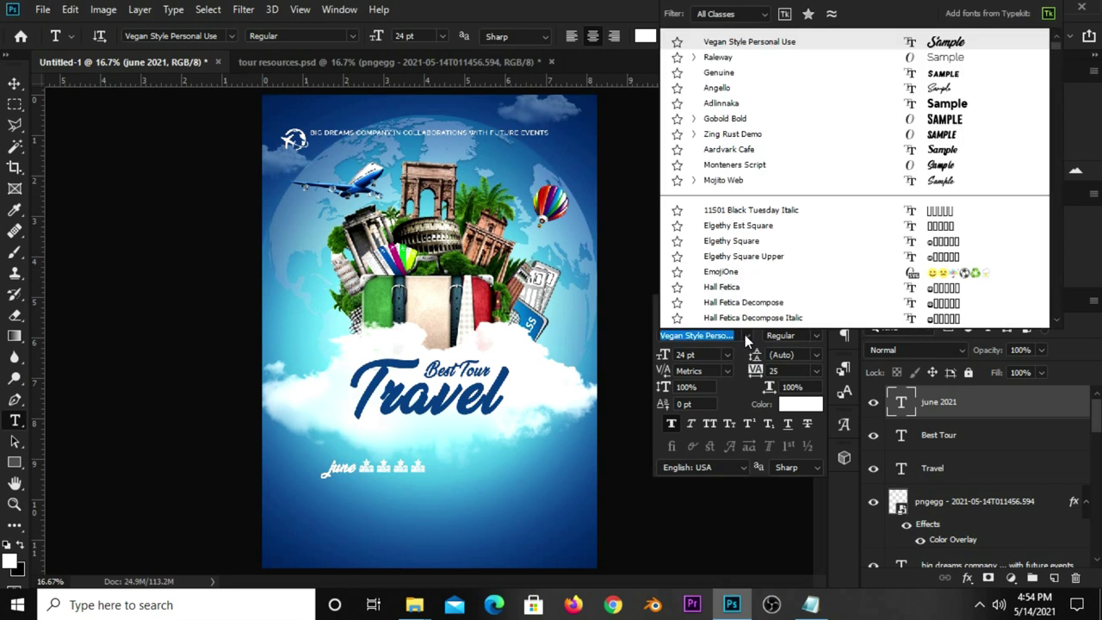
left_click(717, 73)
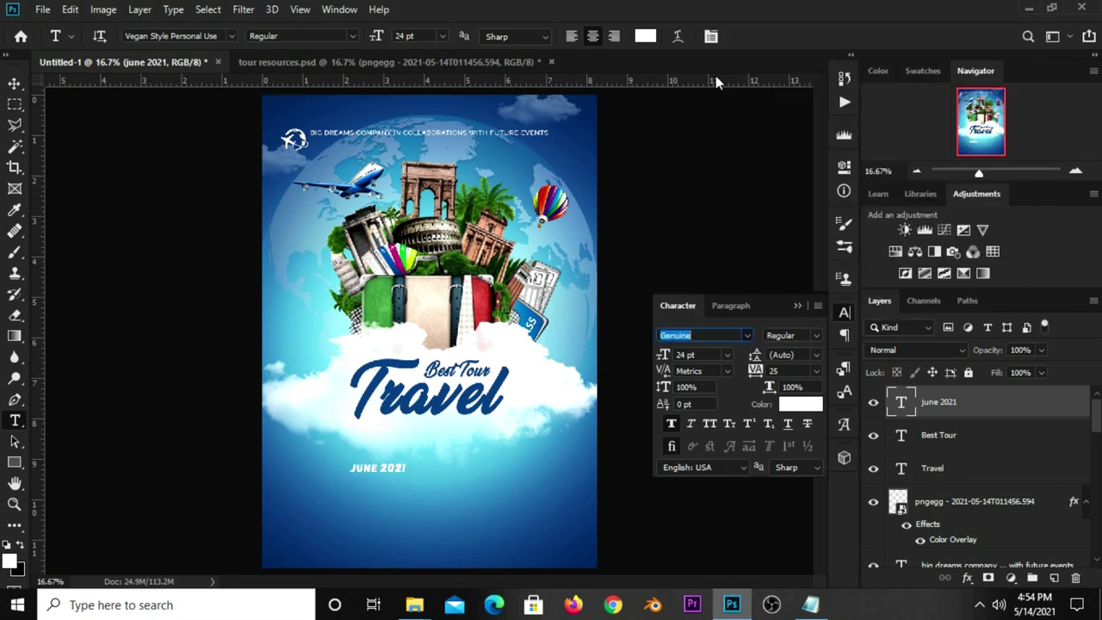
left_click(727, 355)
left_click(716, 355)
type("66")
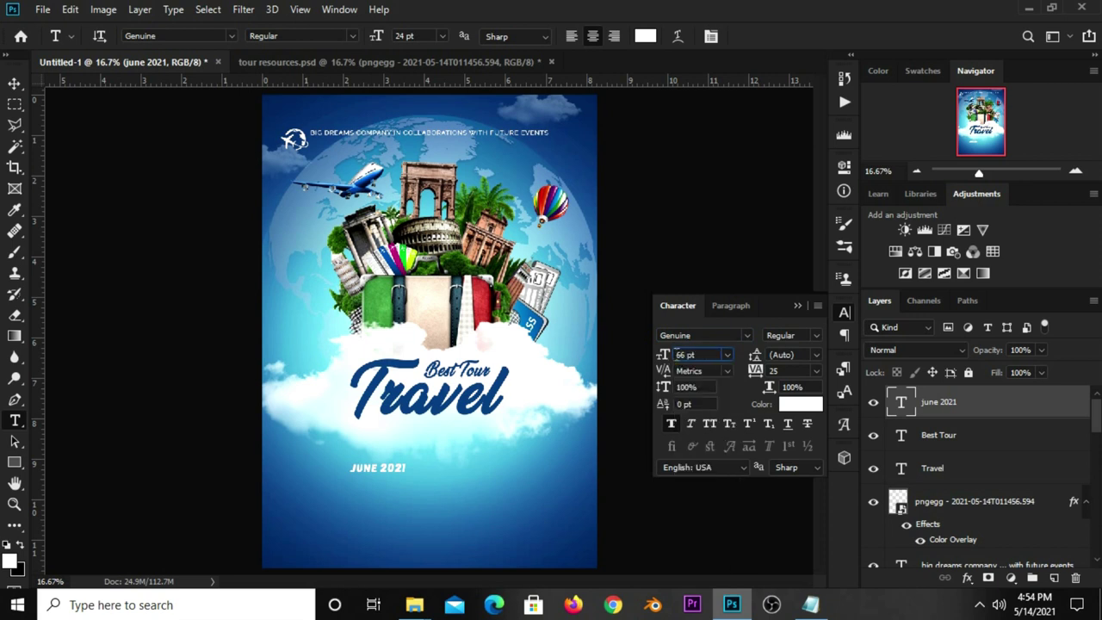
key("Return")
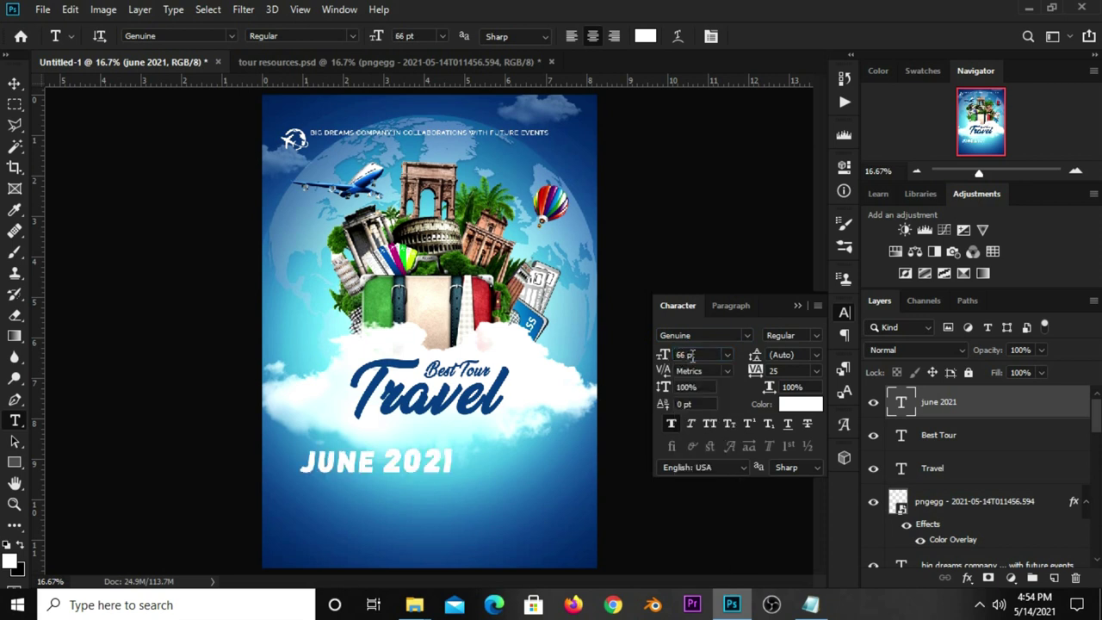
left_click(818, 370)
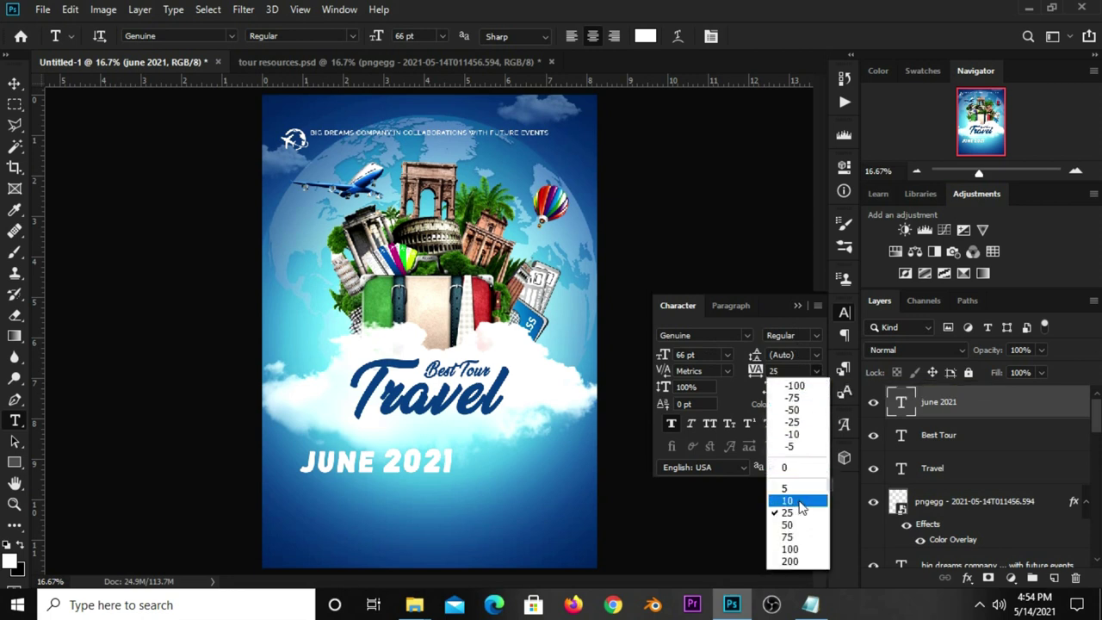
left_click(792, 409)
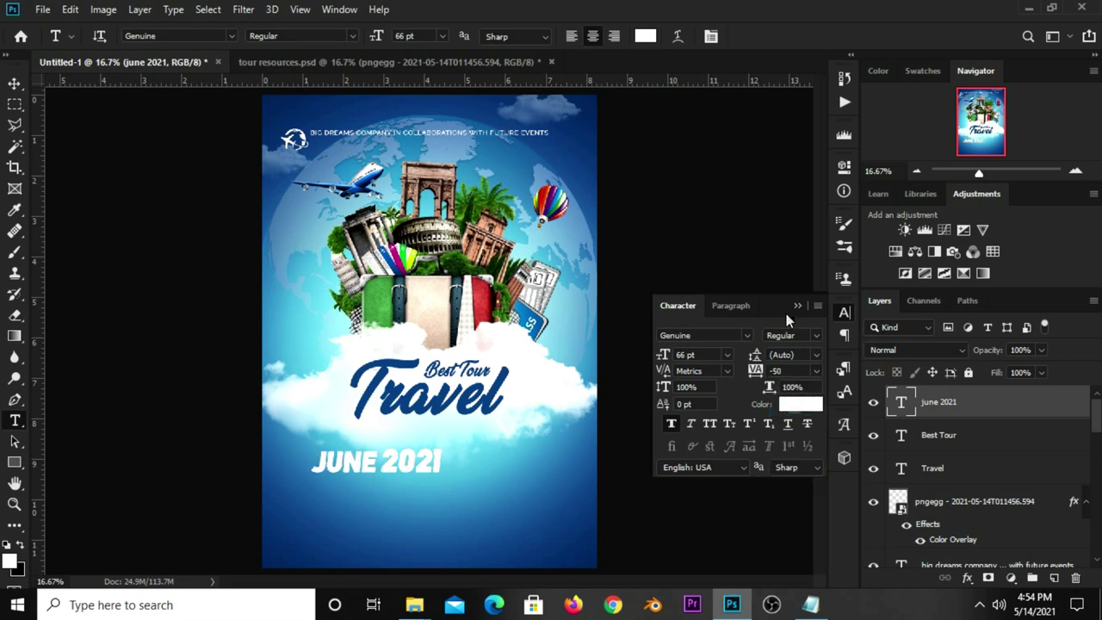
left_click(797, 306)
Centre the date horizontally on the canvas below Travel
left_click(14, 84)
left_click(181, 226)
left_click_drag(372, 465, 427, 476)
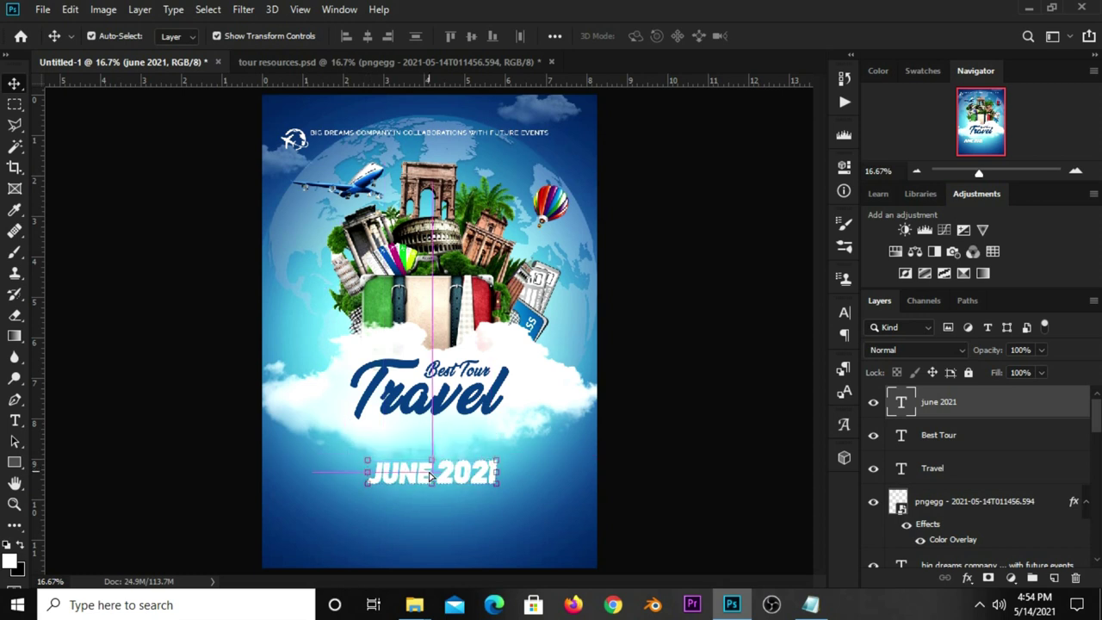
key("ctrl+a")
left_click(367, 37)
key("ctrl+d")
left_click_drag(444, 474, 446, 486)
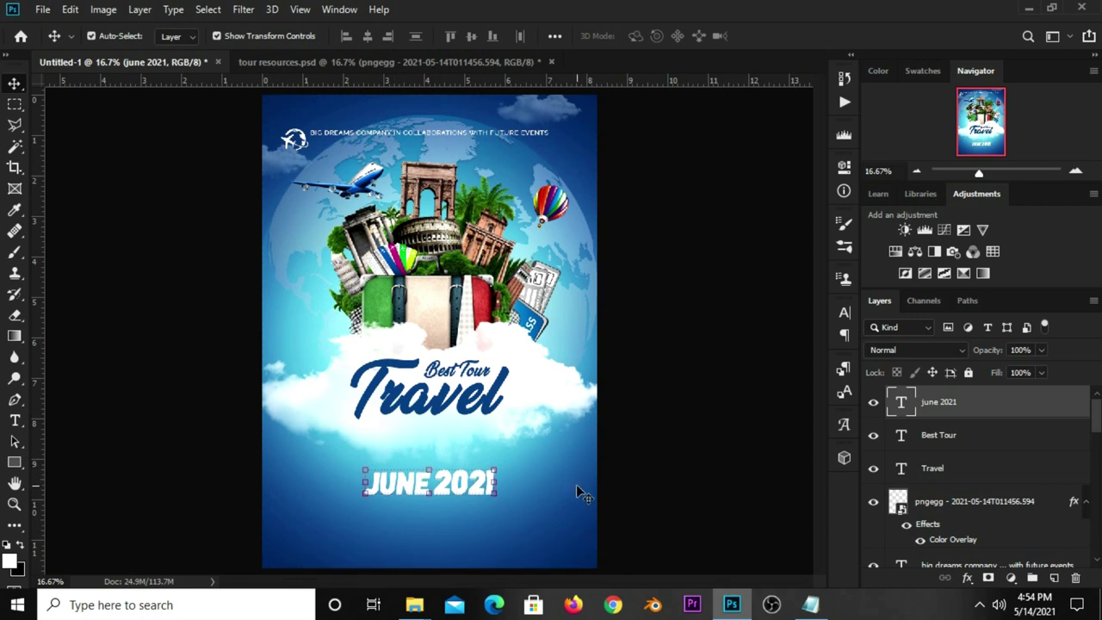
key("ctrl+z")
left_click(654, 458)
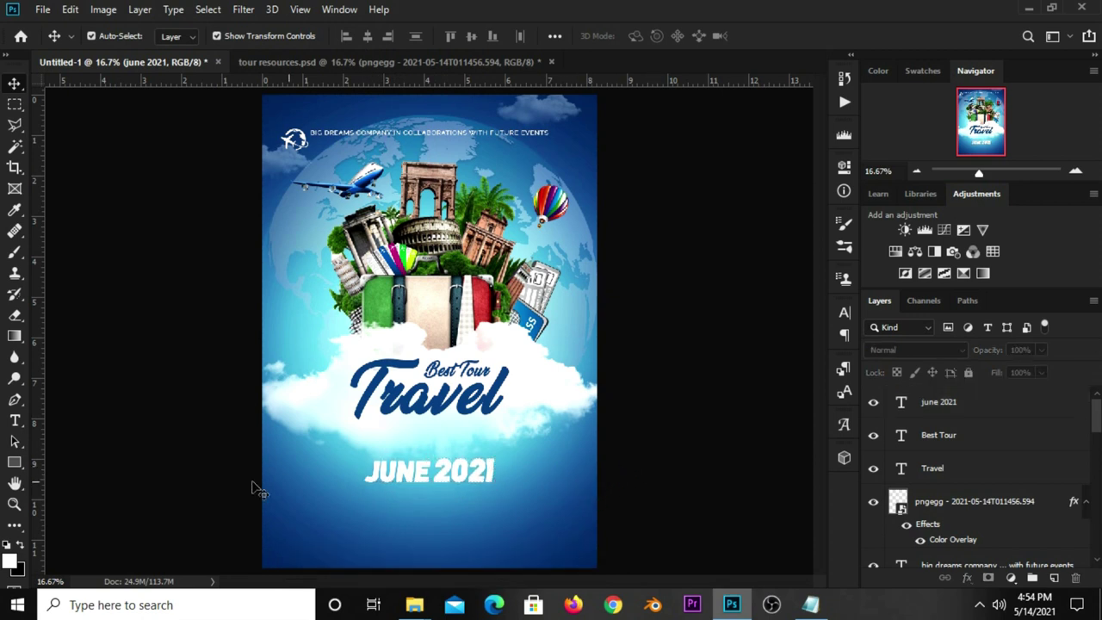
Draw a wide white rectangle below the date and nudge it up toward the date
left_click(23, 459)
left_click(55, 457)
left_click_drag(355, 508, 503, 534)
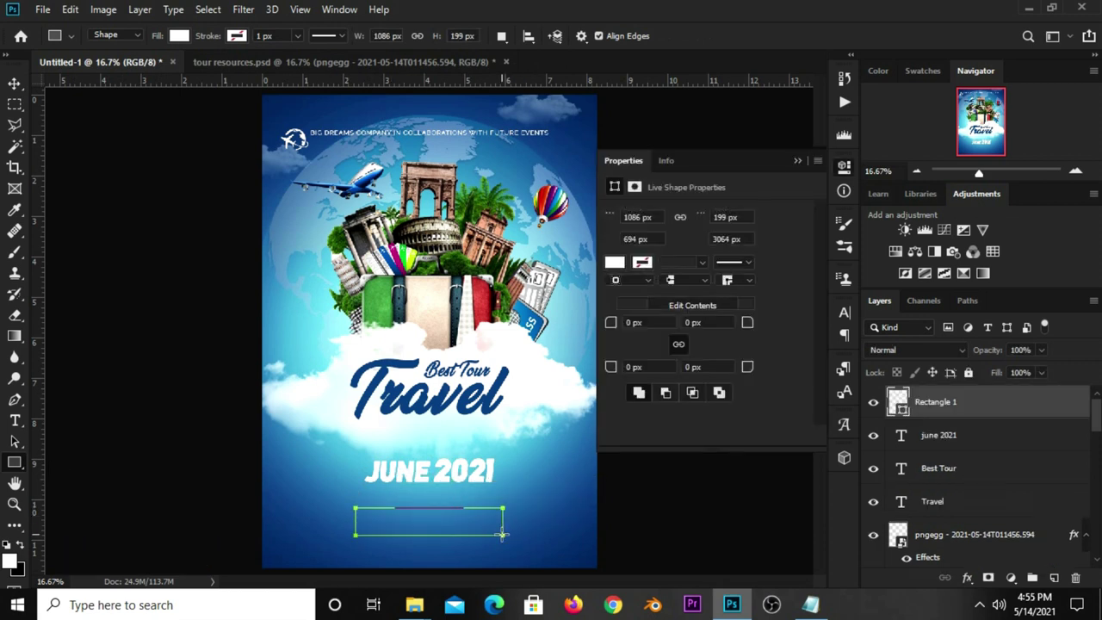
left_click(796, 161)
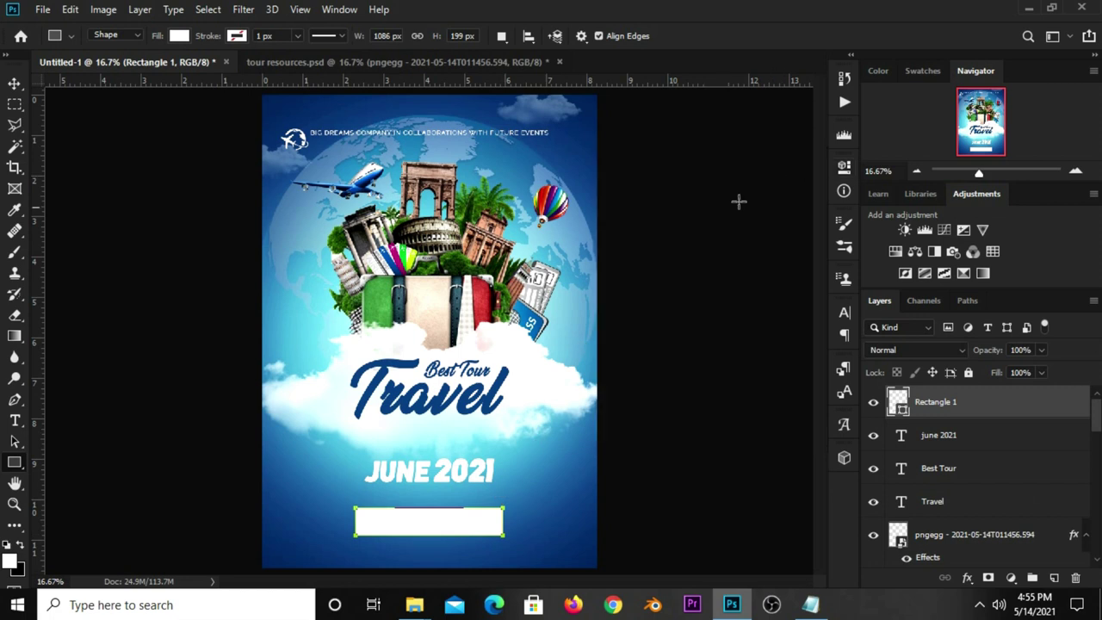
left_click(15, 83)
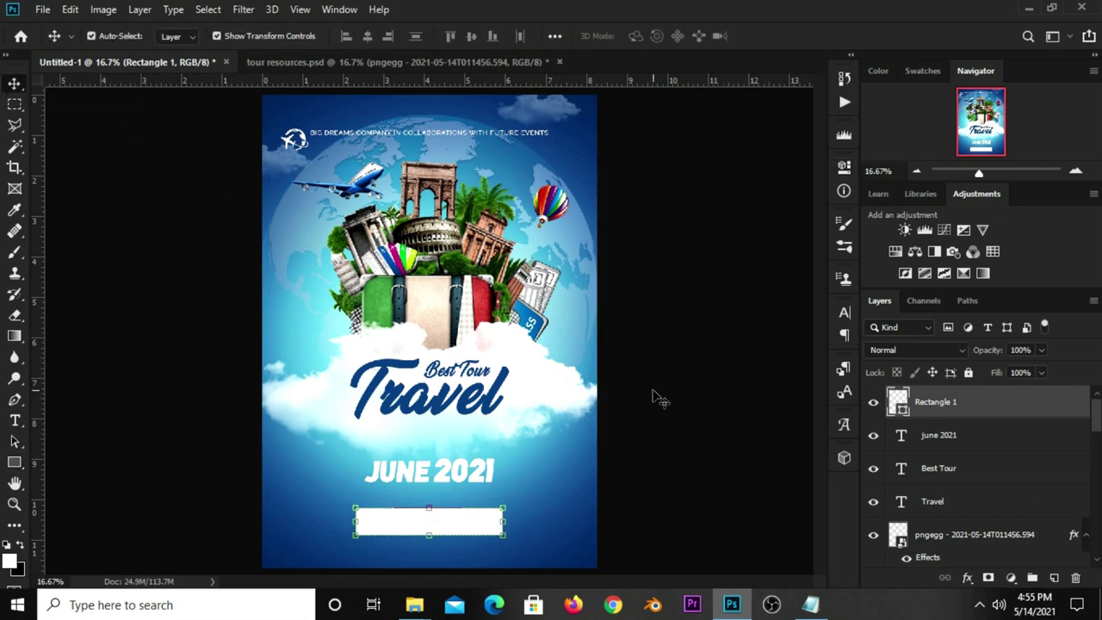
left_click_drag(443, 526, 444, 521)
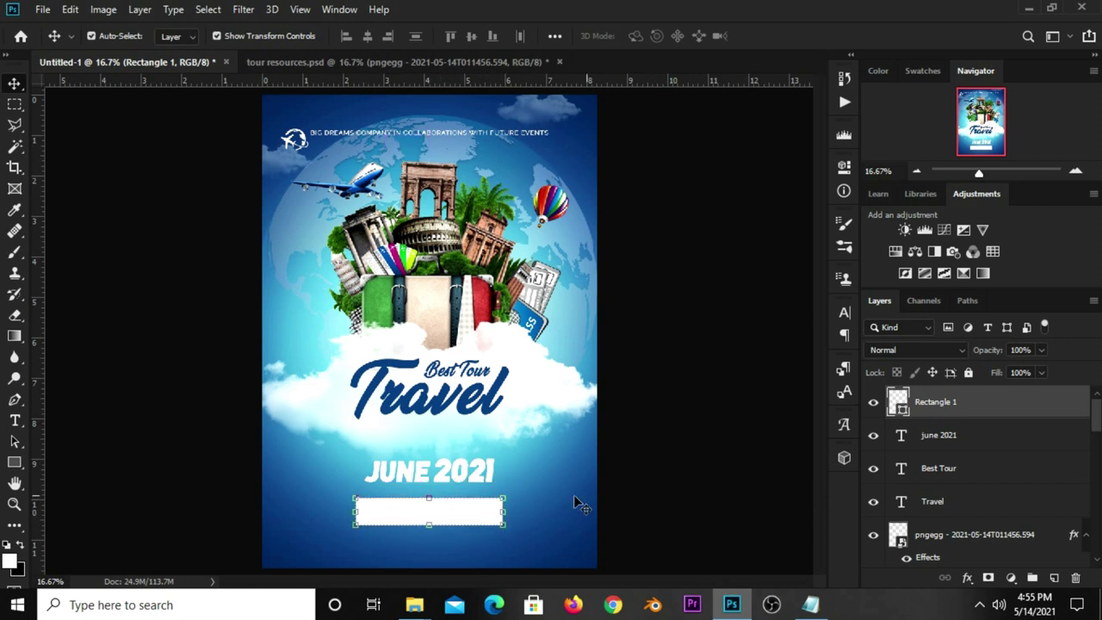
left_click(677, 495)
Copy 'book now' from Notepad and Alt-drag a duplicate of the date text just below it
left_click(810, 604)
double_click(547, 438)
left_click_drag(545, 440, 500, 439)
right_click(503, 438)
left_click(547, 244)
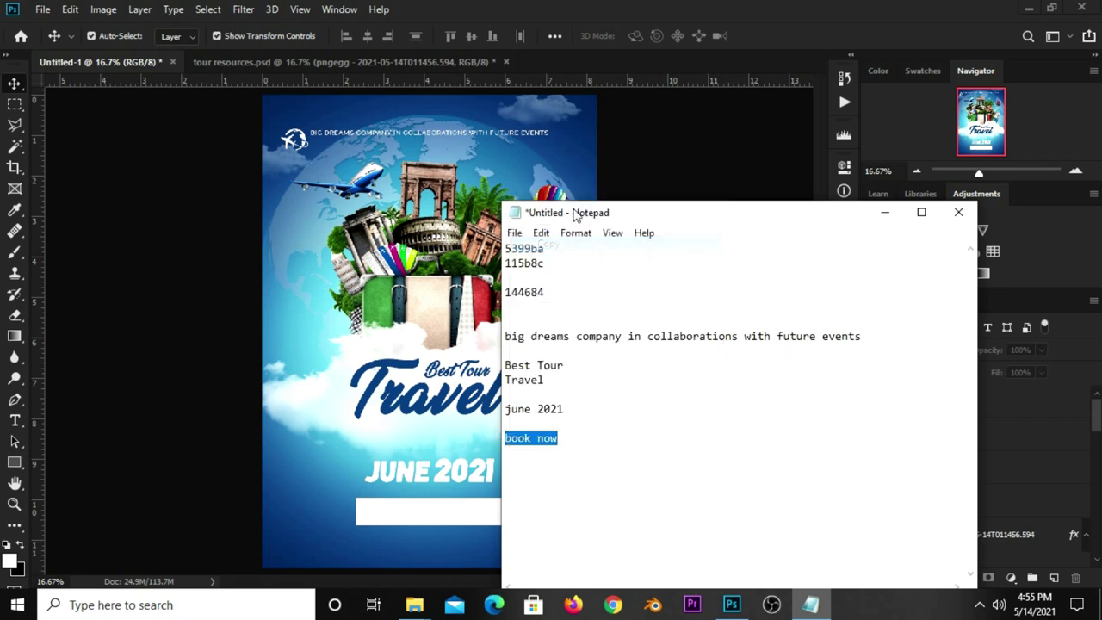
left_click(450, 355)
left_click_drag(444, 475, 439, 488)
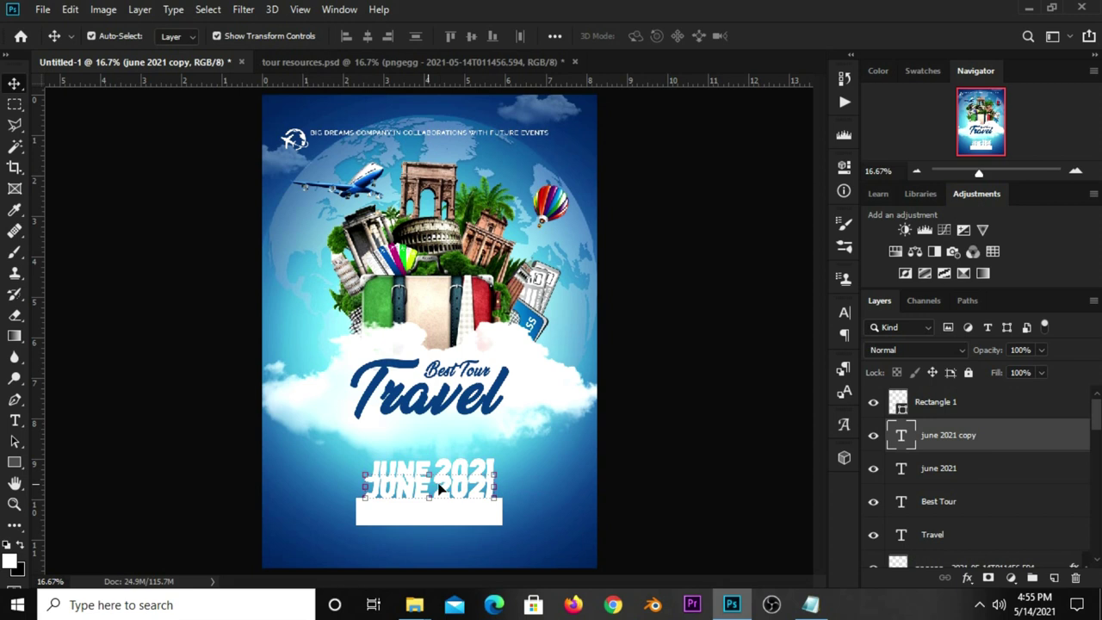
Replace the duplicated date text with 'book now'
left_click(14, 420)
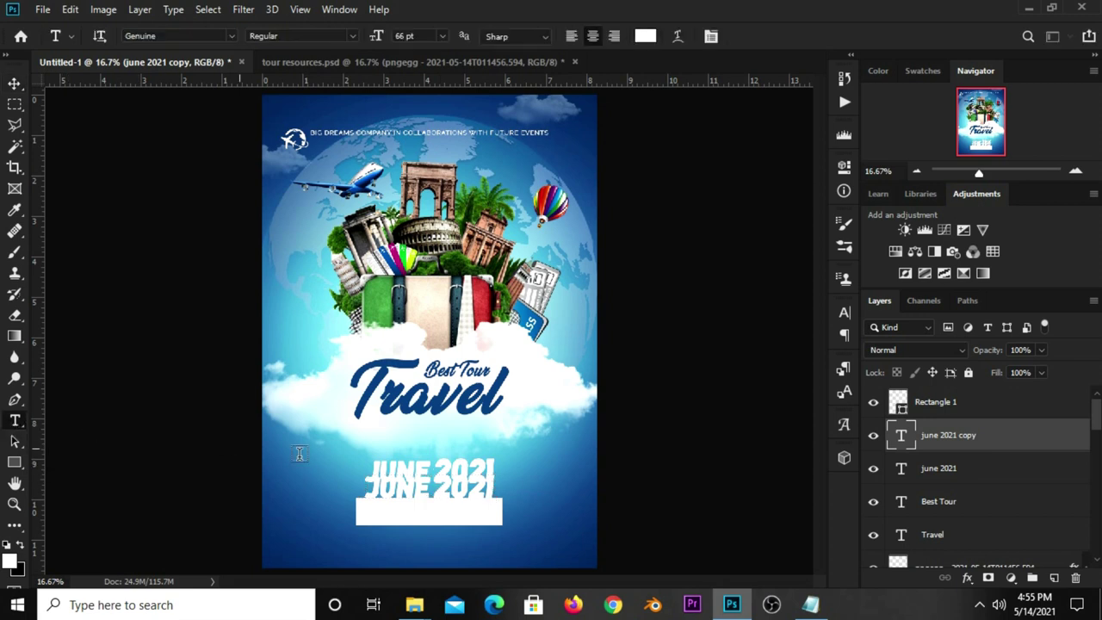
left_click(414, 500)
key("ctrl+a")
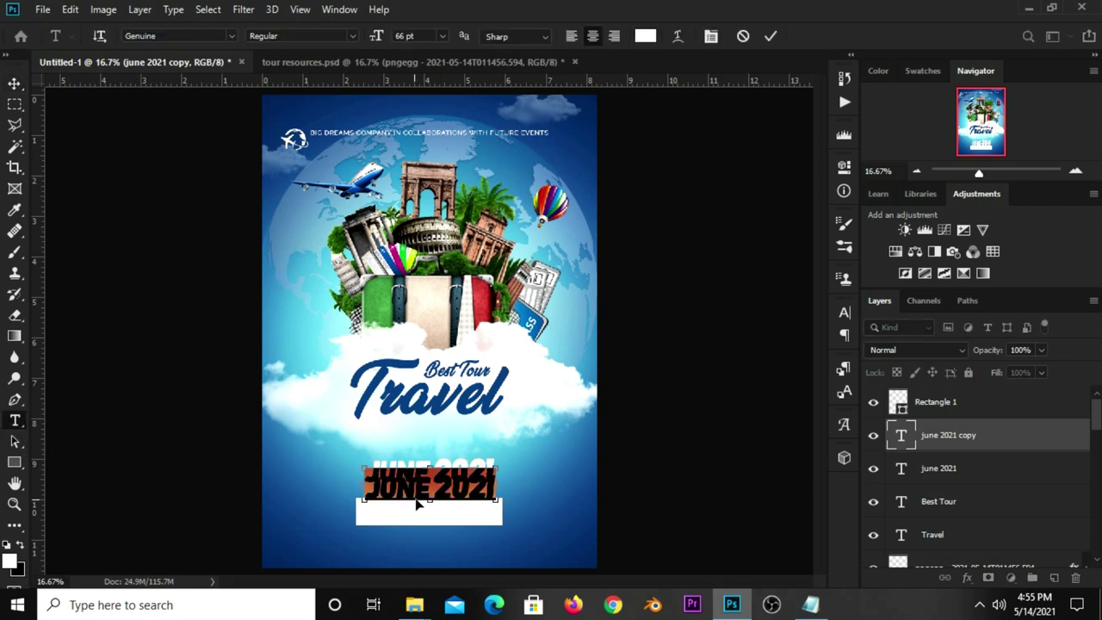
type("book now")
left_click(771, 37)
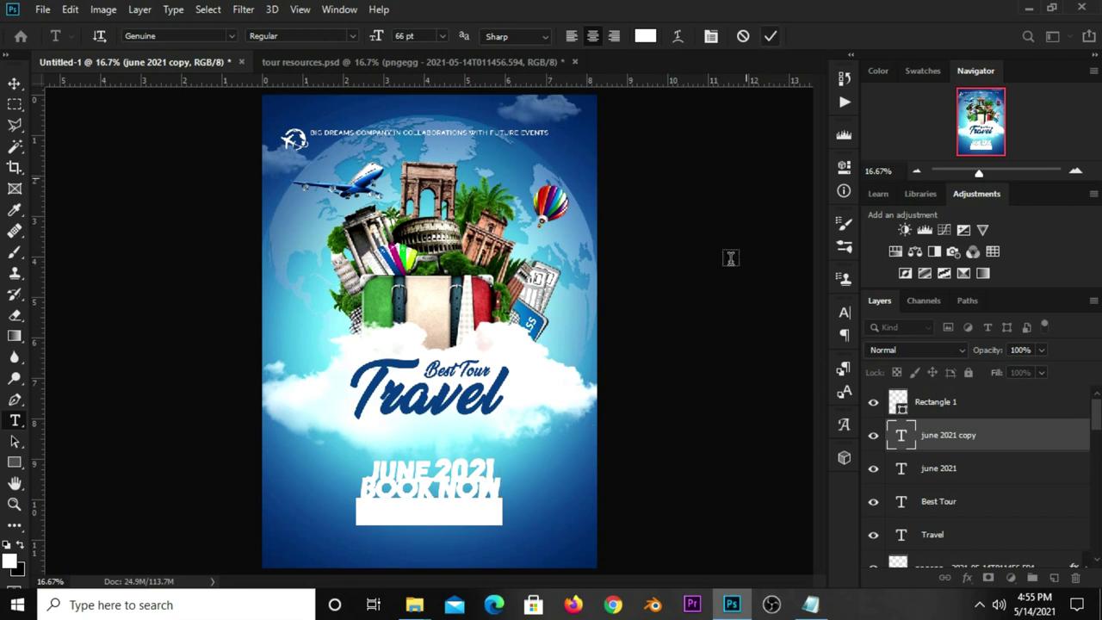
Set the BOOK NOW text colour to dark blue 144684
left_click(843, 314)
left_click(799, 405)
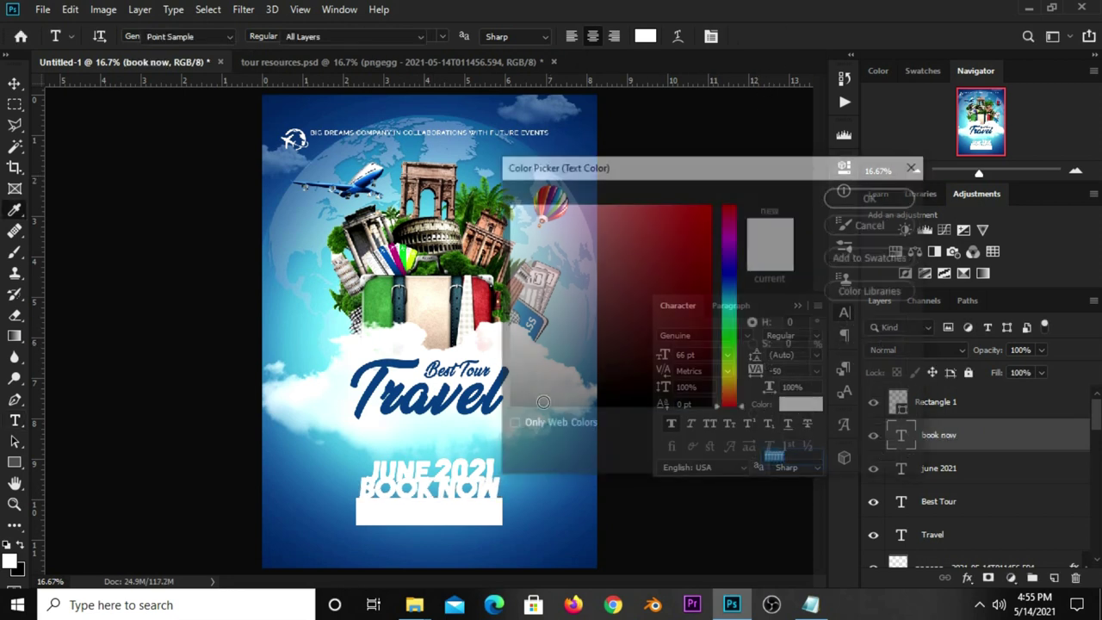
left_click(385, 368)
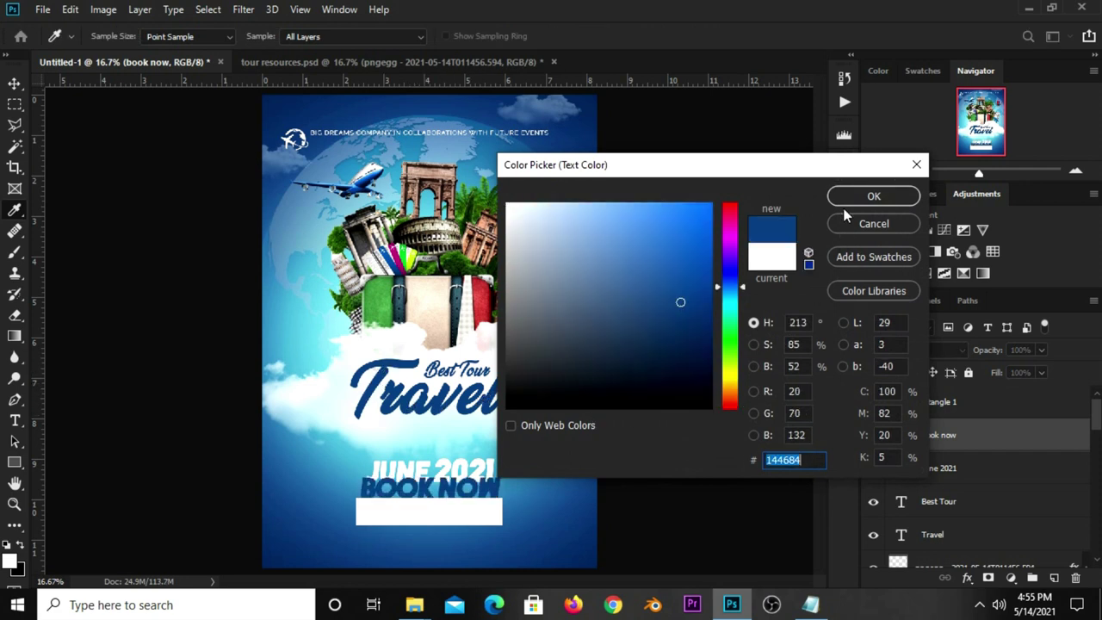
left_click(871, 196)
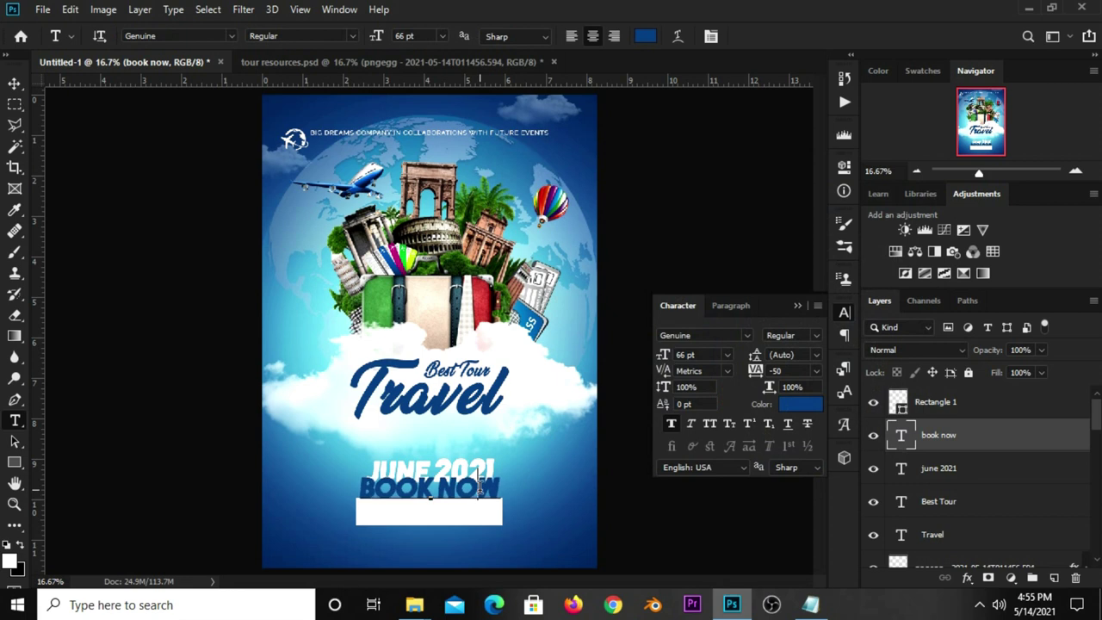
Append '!' so the text reads BOOK NOW!
left_click(480, 487)
type("!")
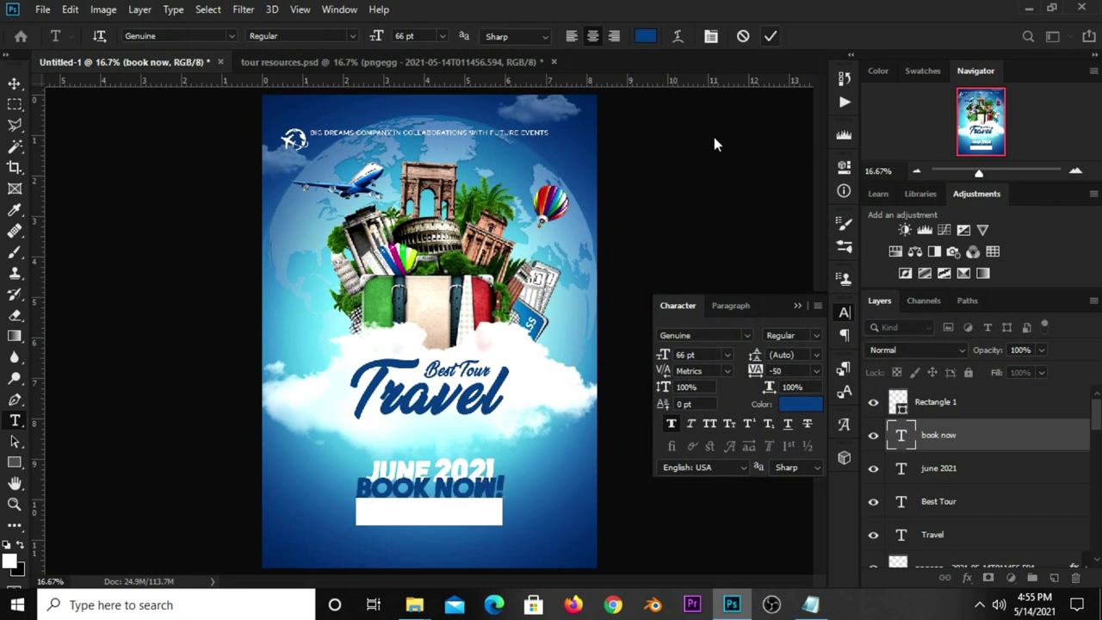
left_click(769, 35)
left_click(10, 85)
left_click(43, 85)
Scale the BOOK NOW! text down onto the white box, stacking its layer above Rectangle 1
left_click_drag(356, 475, 382, 473)
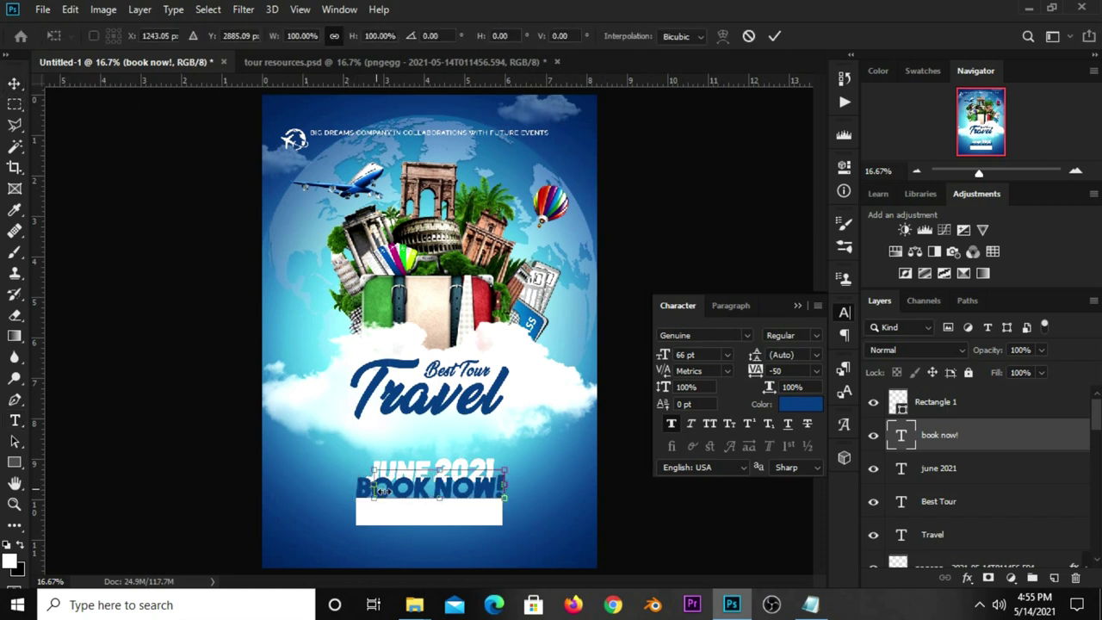
left_click_drag(455, 490, 439, 516)
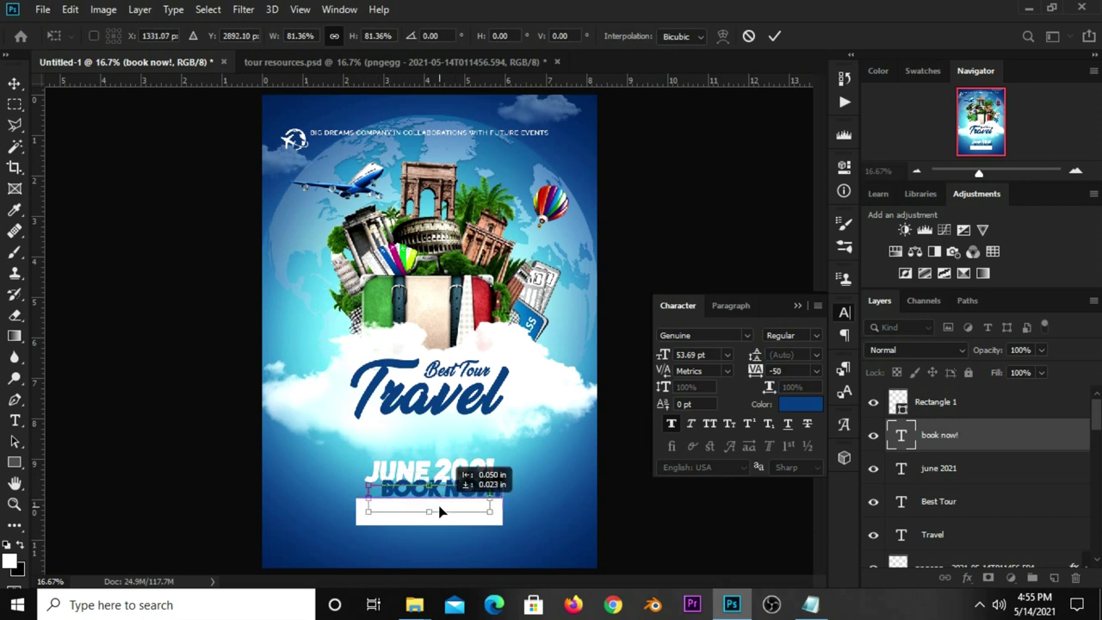
key("Return")
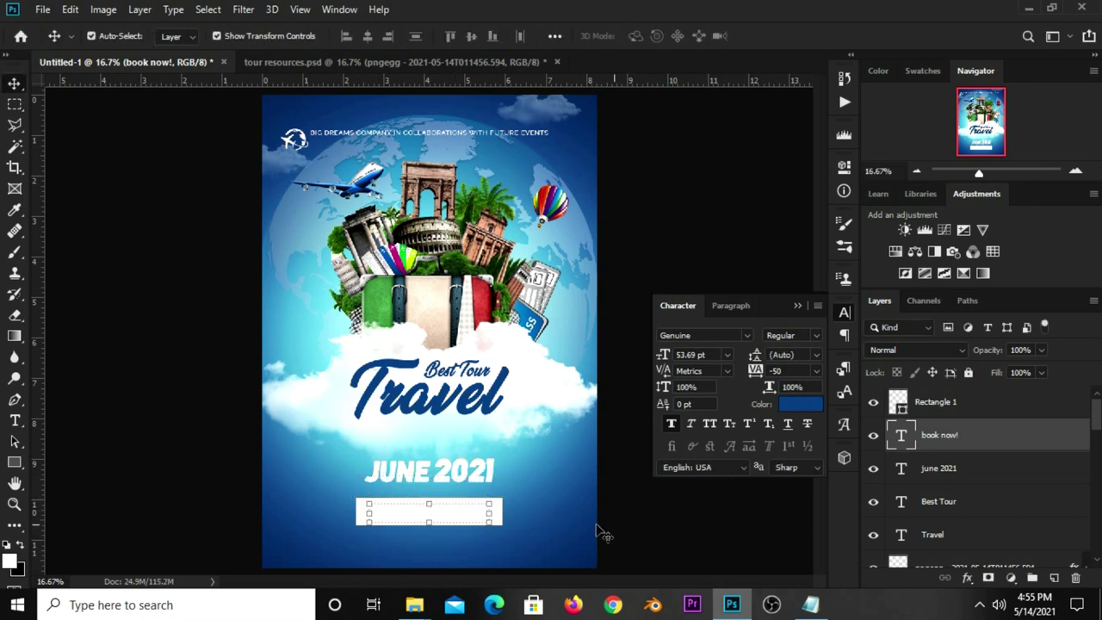
left_click_drag(949, 450, 942, 396)
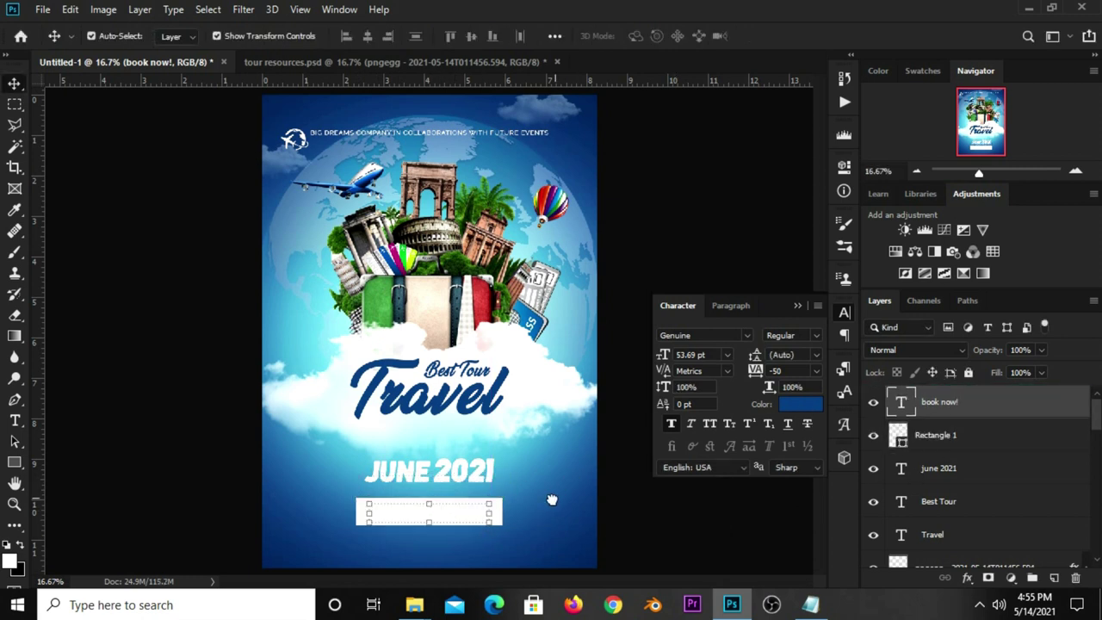
left_click_drag(489, 522, 476, 527)
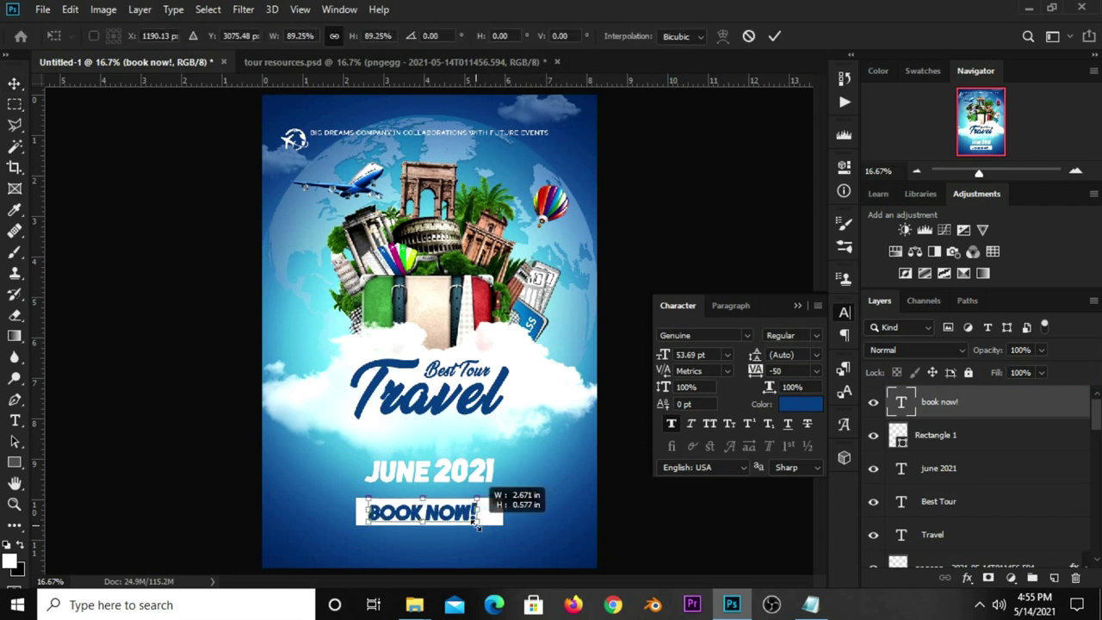
key("Return")
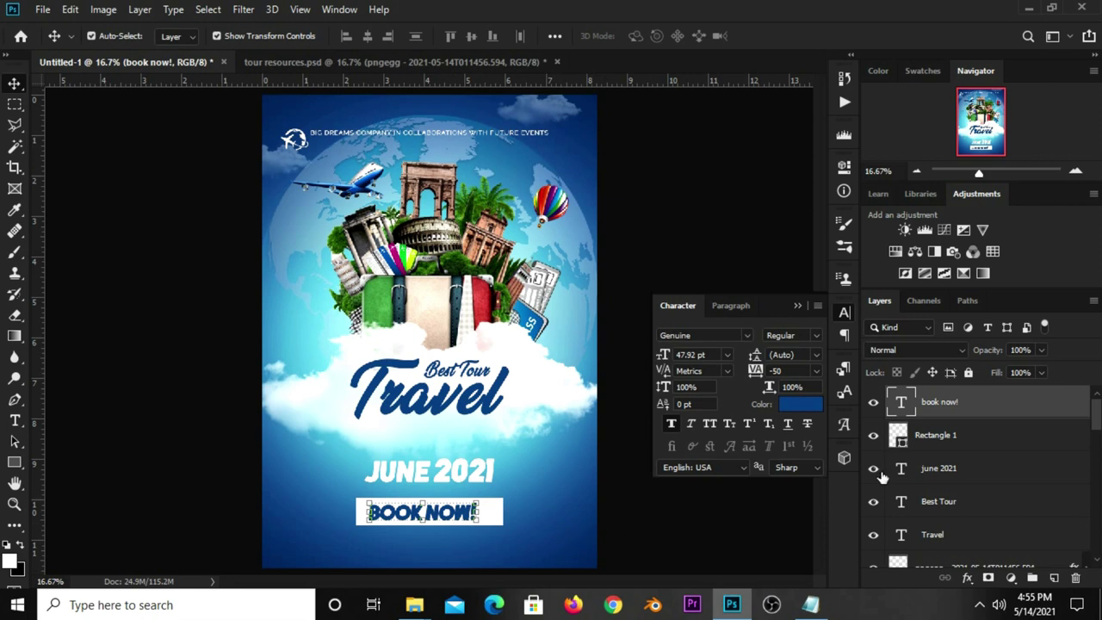
Centre the text horizontally on Rectangle 1 and group both layers into a button
left_click(944, 424, "ctrl")
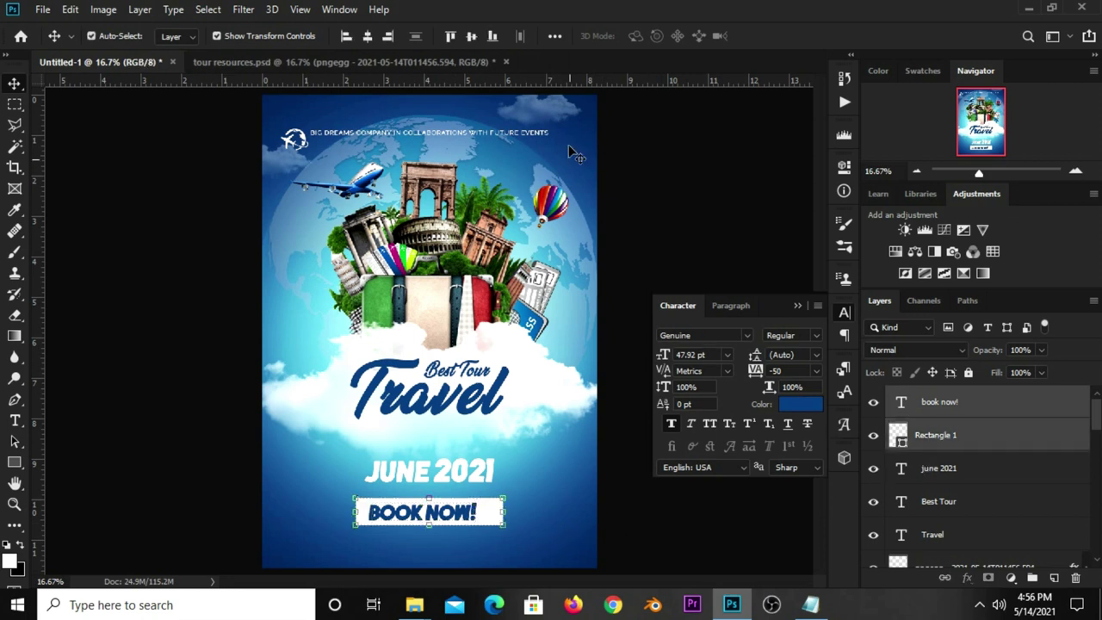
left_click(554, 37)
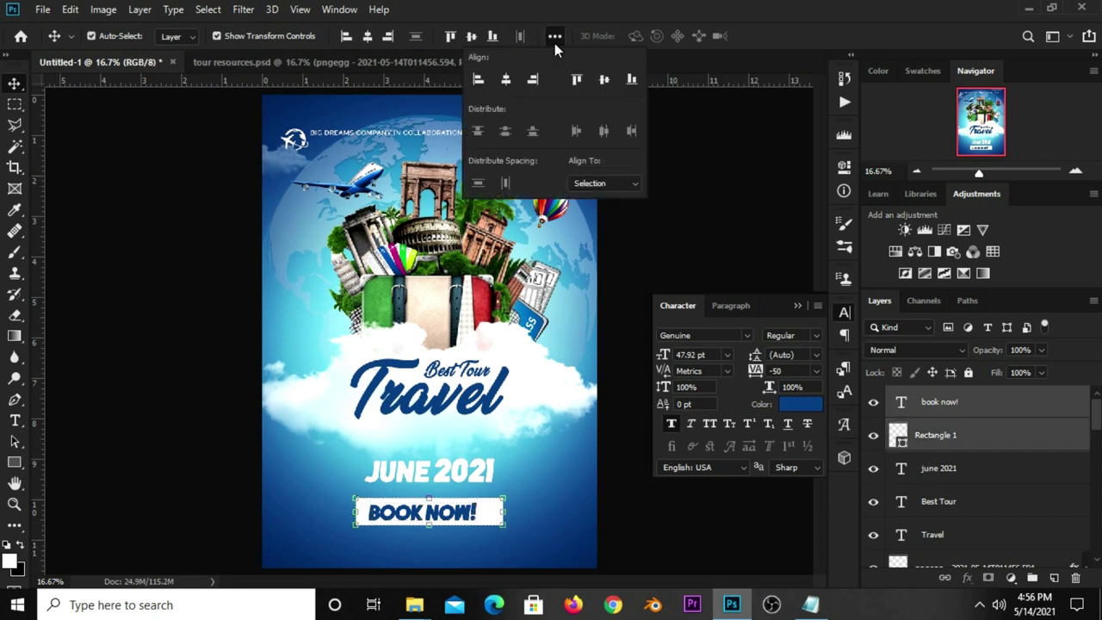
left_click(505, 79)
left_click(698, 207)
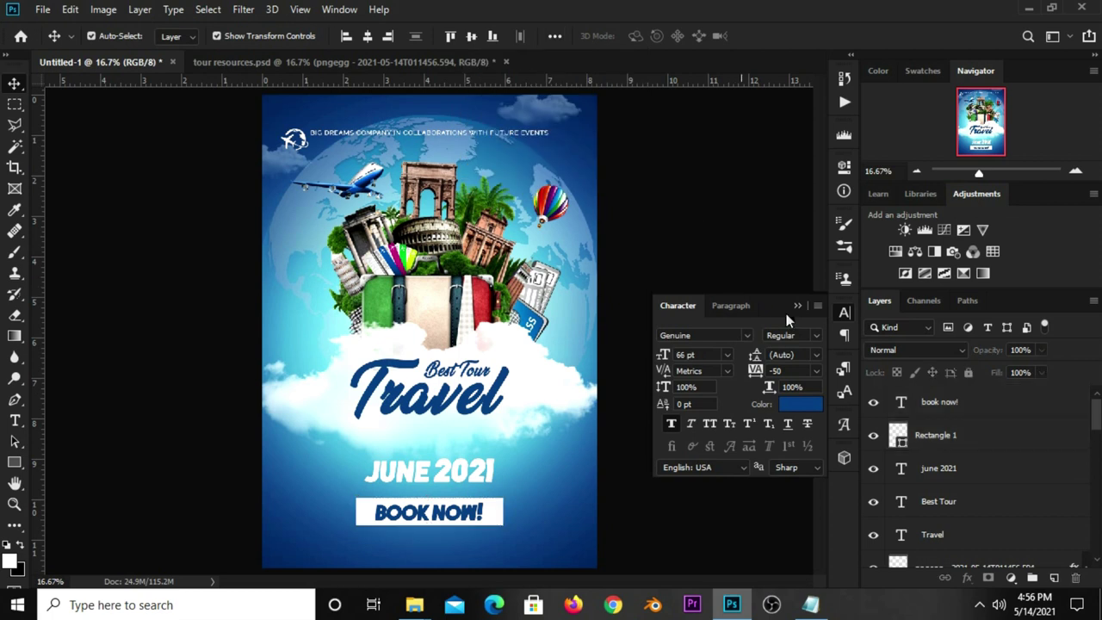
left_click(938, 402)
left_click(946, 436, "ctrl")
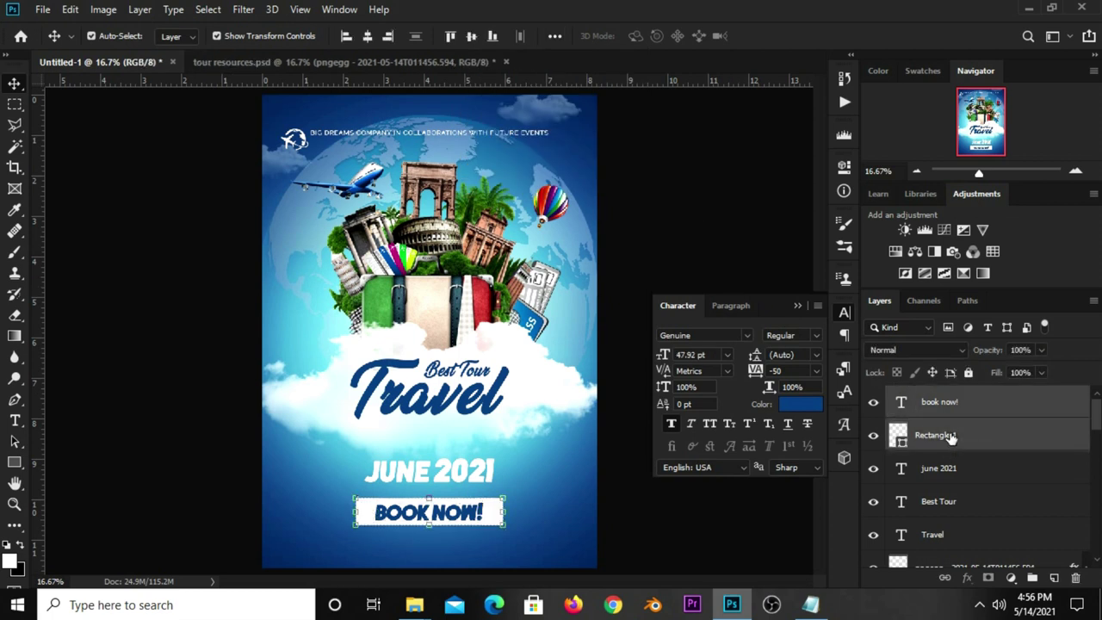
key("ctrl+g")
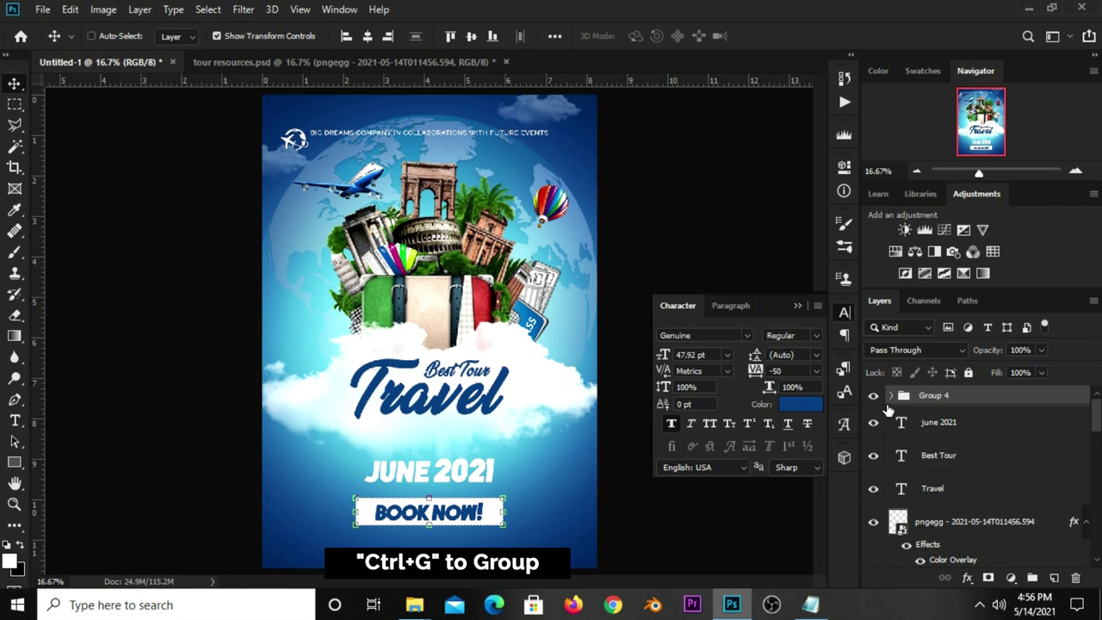
left_click(874, 398)
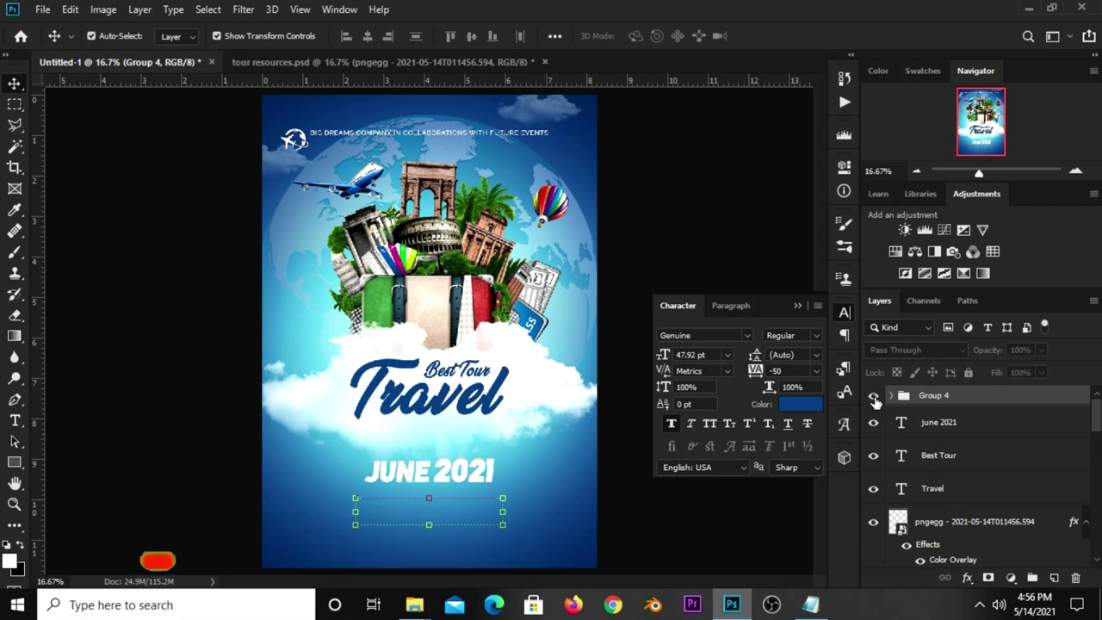
Drag the 'text' layer from tour resources.psd into the Untitled-1 poster
left_click(874, 398)
left_click(773, 272)
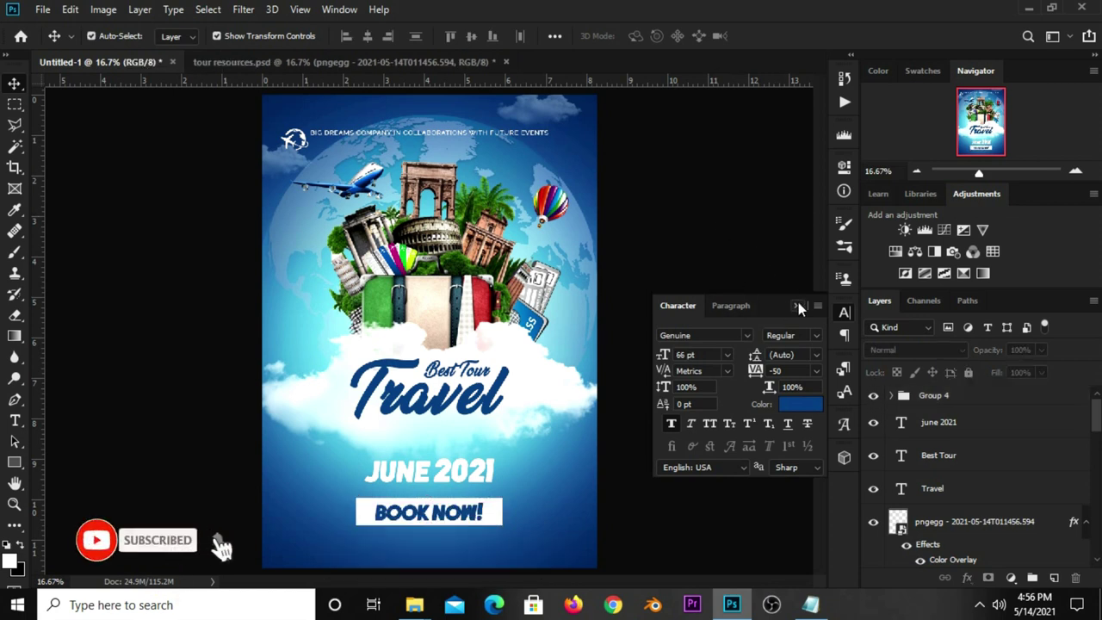
left_click(360, 64)
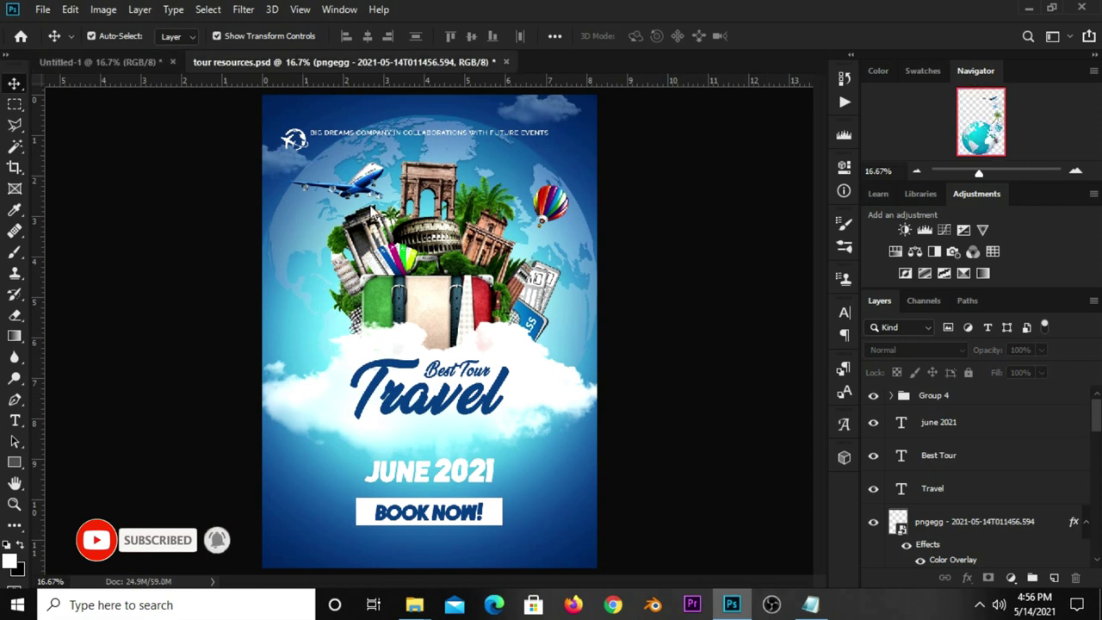
left_click(488, 331)
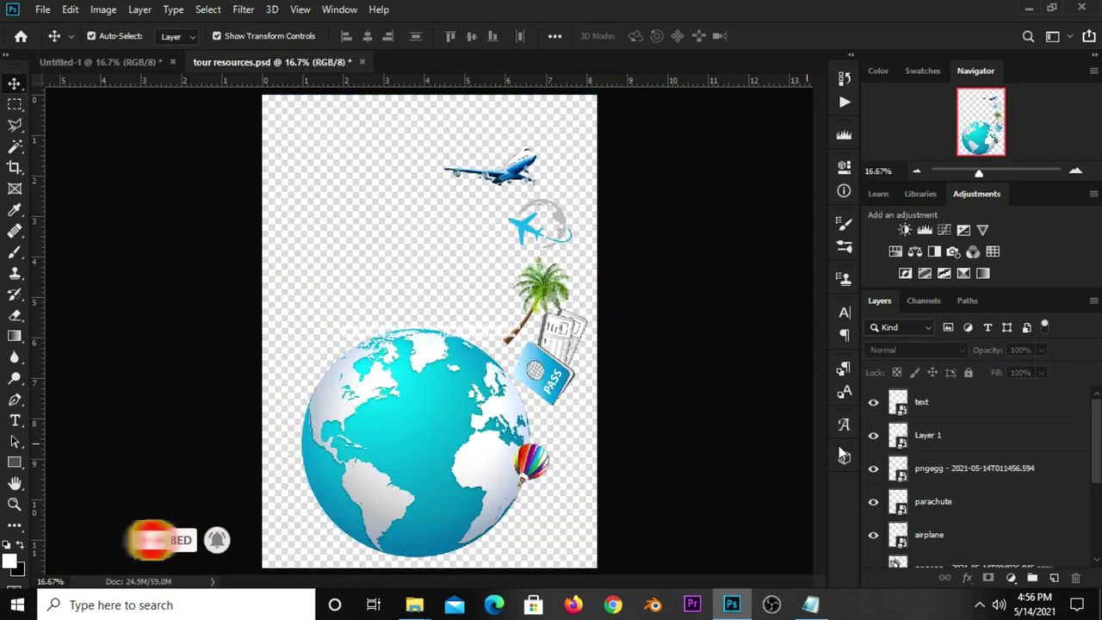
left_click(945, 413)
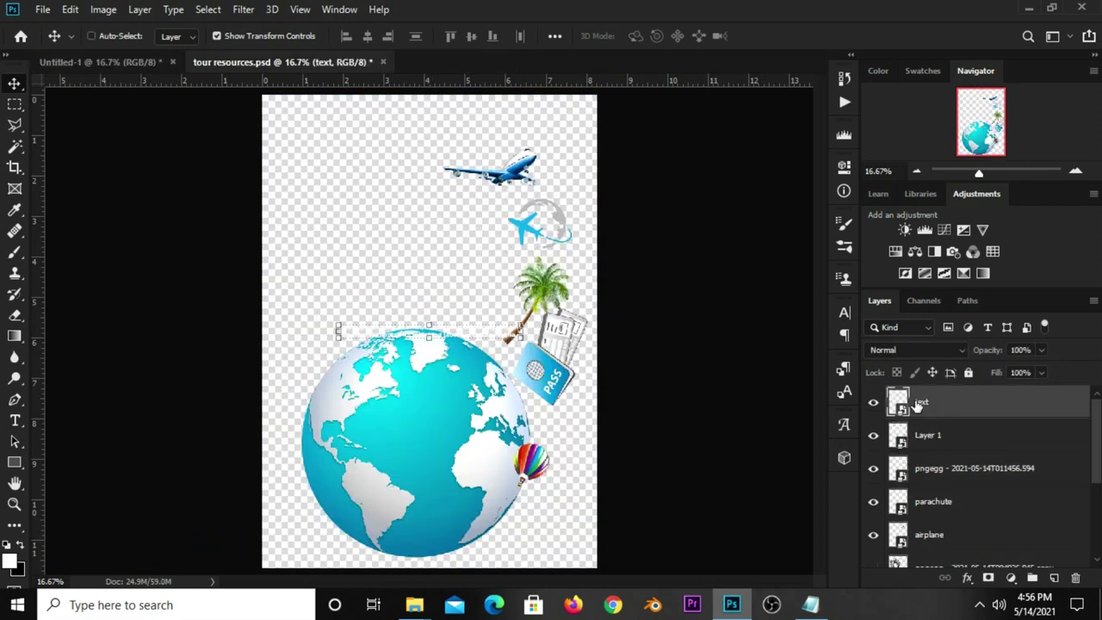
left_click(438, 325)
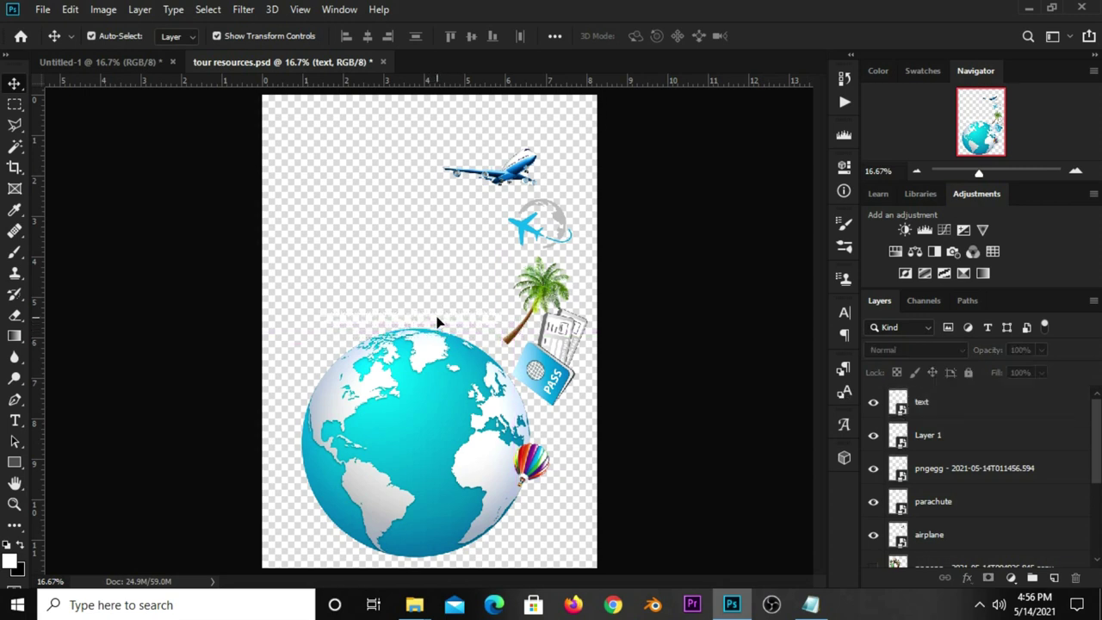
left_click(921, 402)
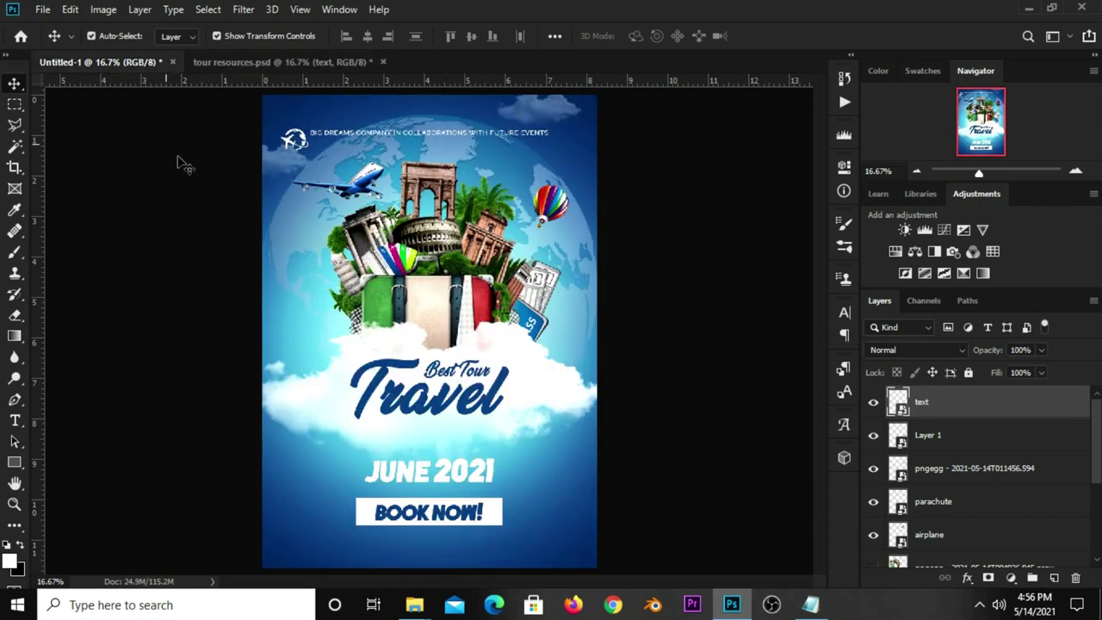
left_click_drag(120, 74, 457, 472)
Move the body text to the poster bottom and centre it horizontally on the canvas
left_click_drag(451, 337, 454, 546)
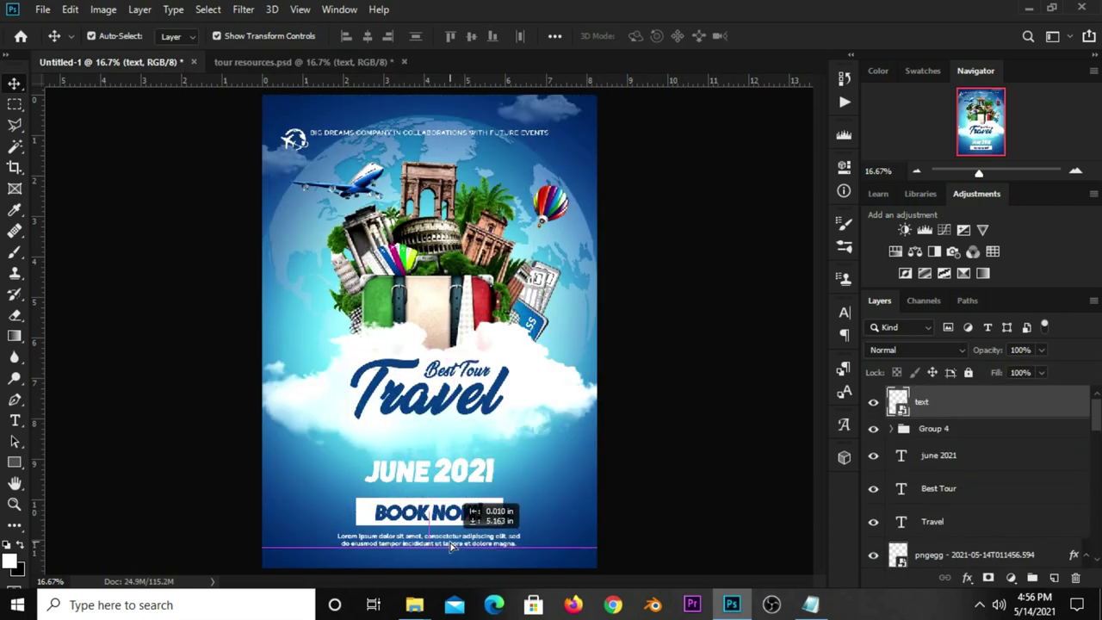
key("ctrl+a")
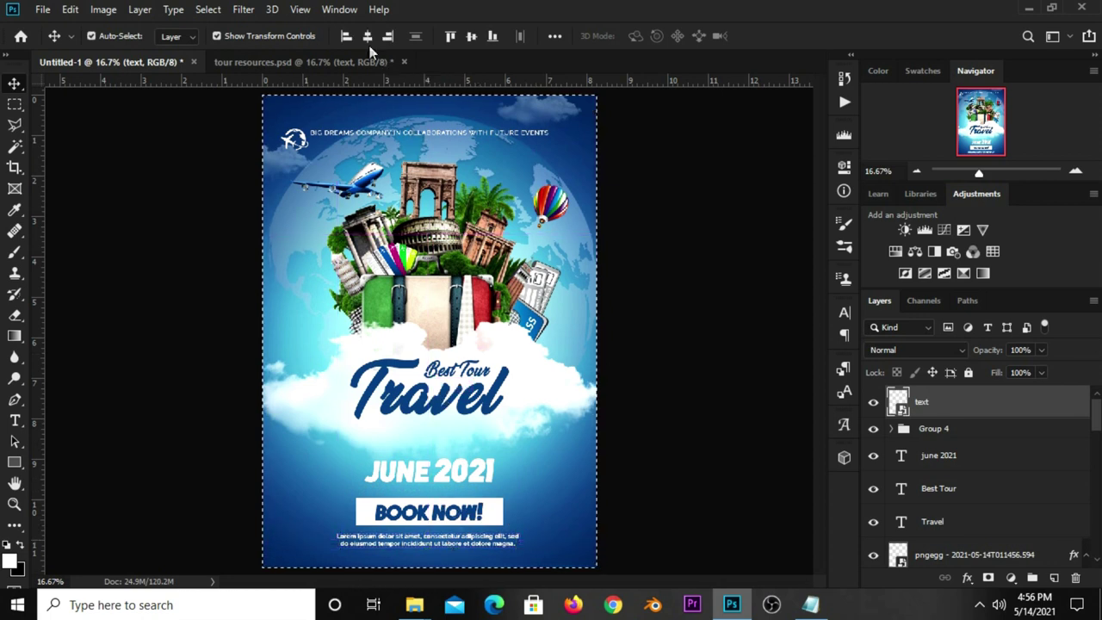
left_click(368, 36)
key("ctrl+d")
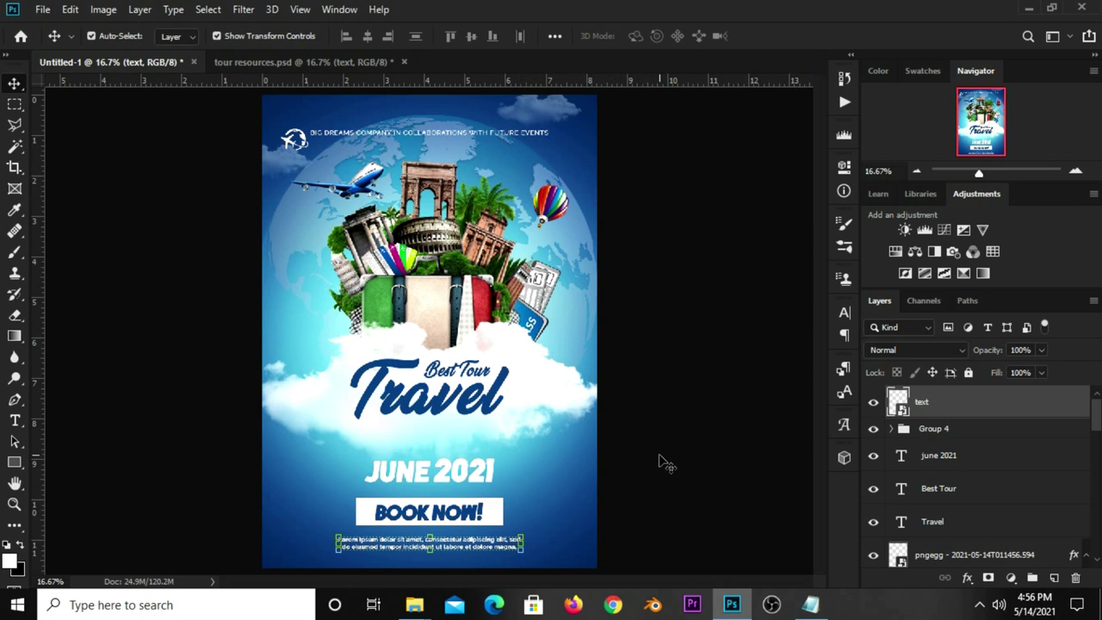
Select the BOOK NOW!, body text and JUNE 2021 layers in turn to check placement
left_click(660, 460)
left_click(460, 515)
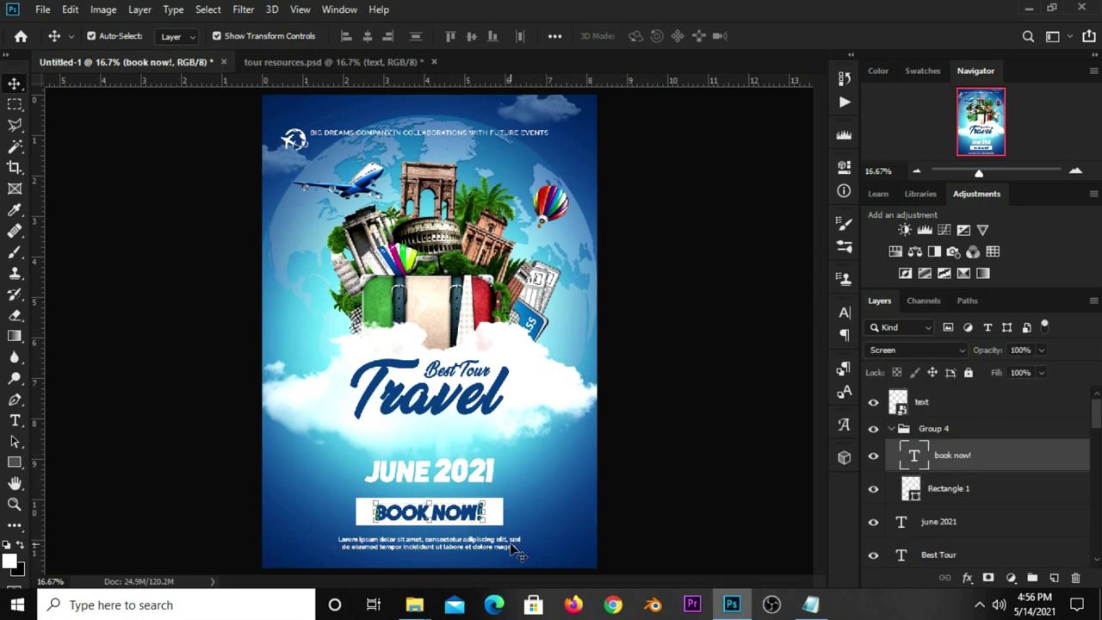
left_click(513, 551)
left_click(713, 504)
left_click(495, 555)
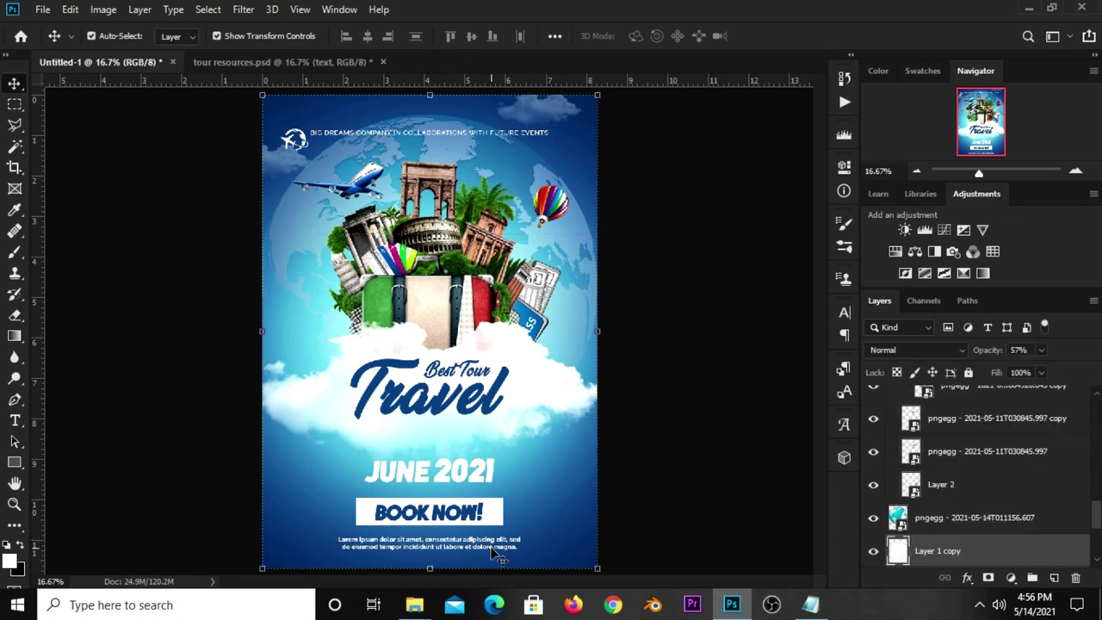
left_click(482, 552)
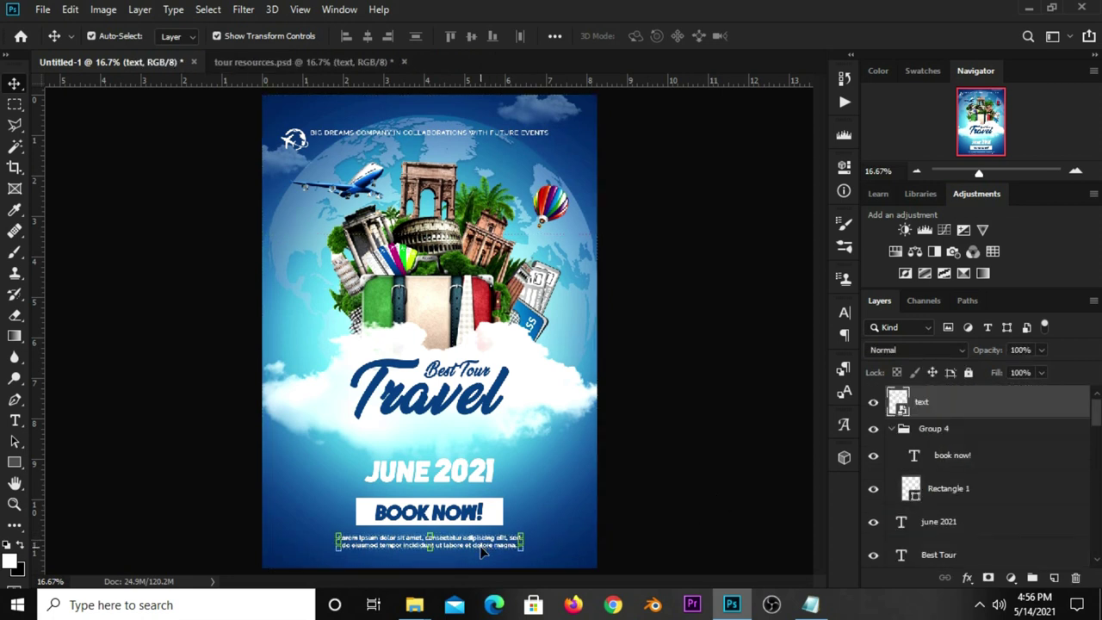
left_click(627, 531)
left_click(462, 481)
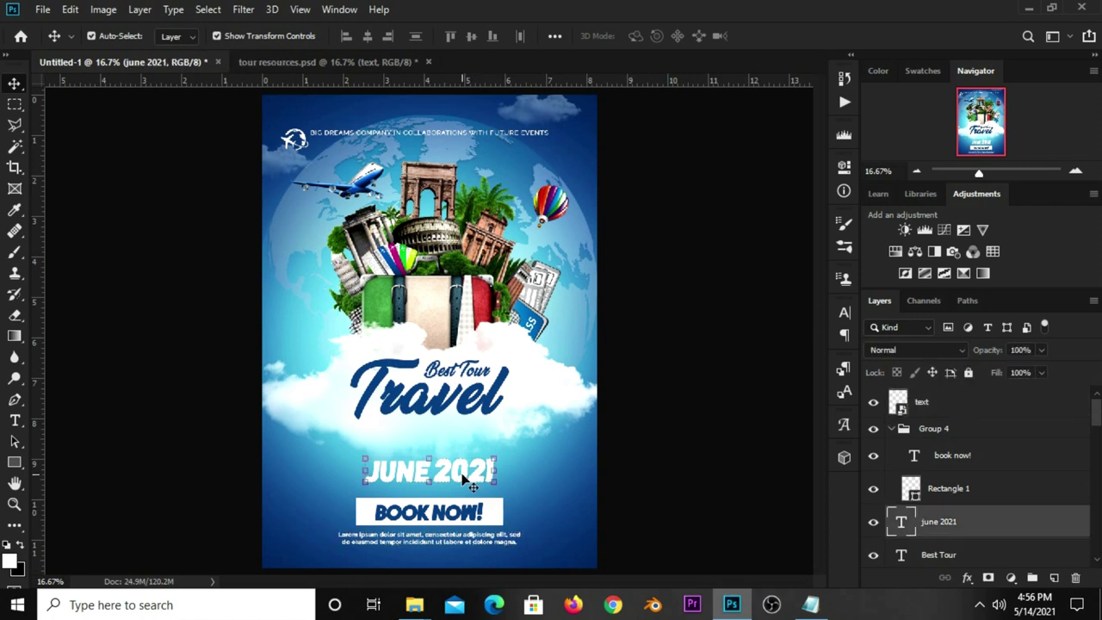
left_click(637, 478)
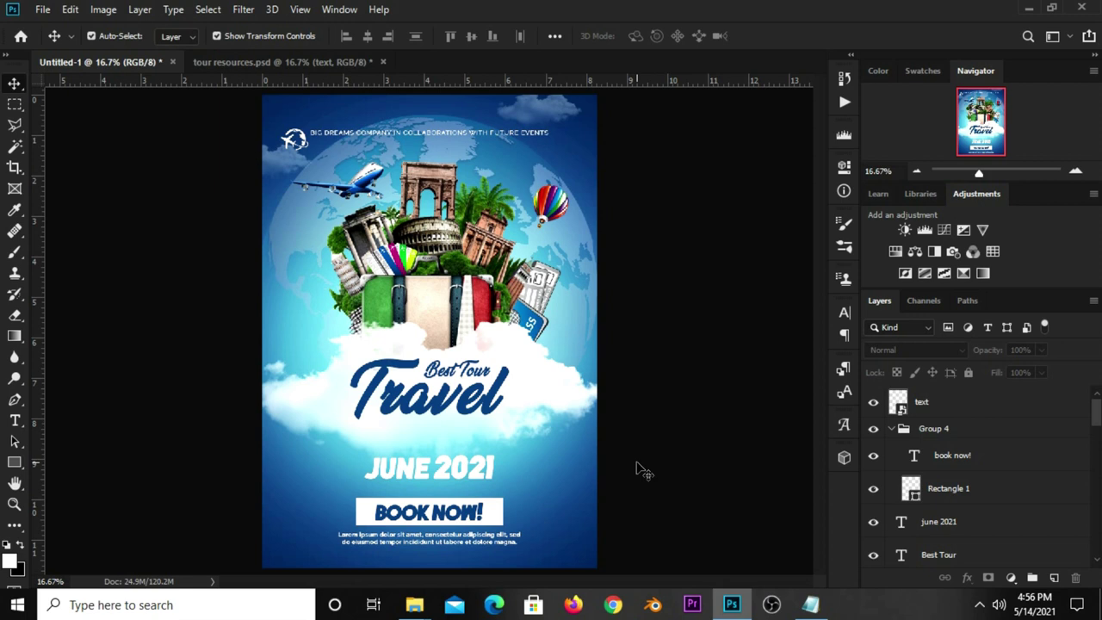
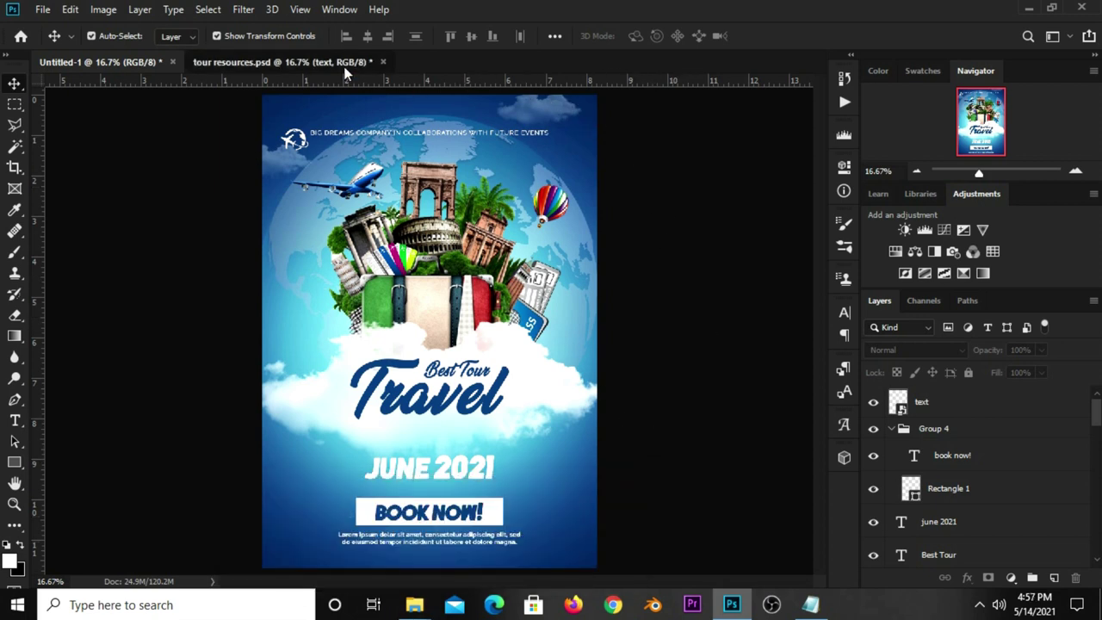
Bring the pngegg airplane-and-globe layer from tour resources.psd into Untitled-1 beside 'Best Tour'
left_click(519, 226)
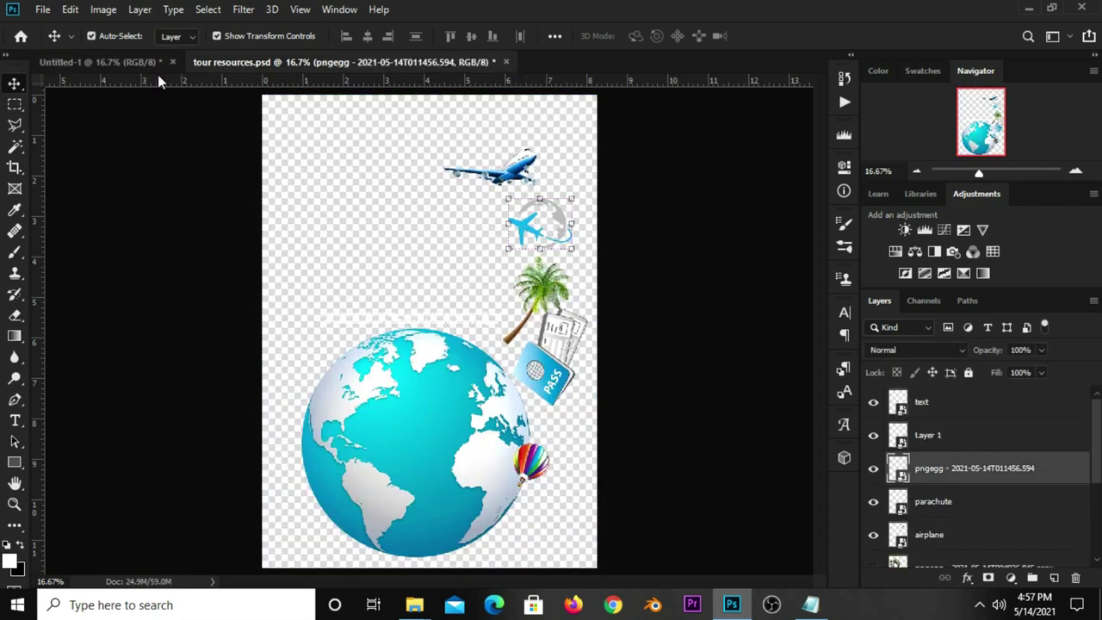
left_click_drag(157, 74, 502, 332)
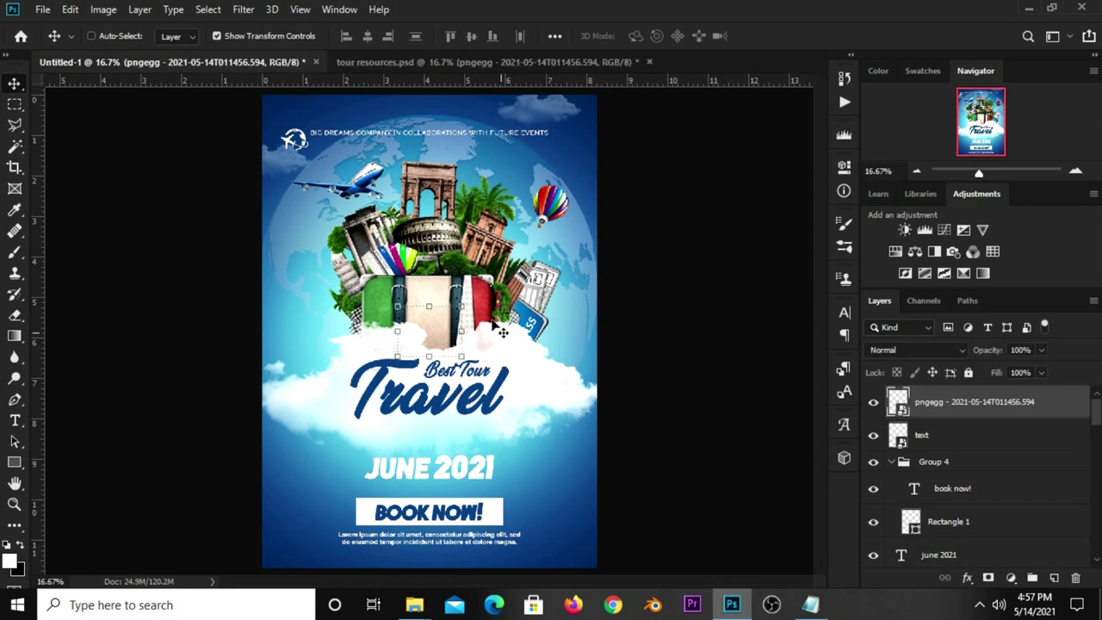
left_click_drag(411, 330, 509, 358)
scroll(567, 336, "up", 3)
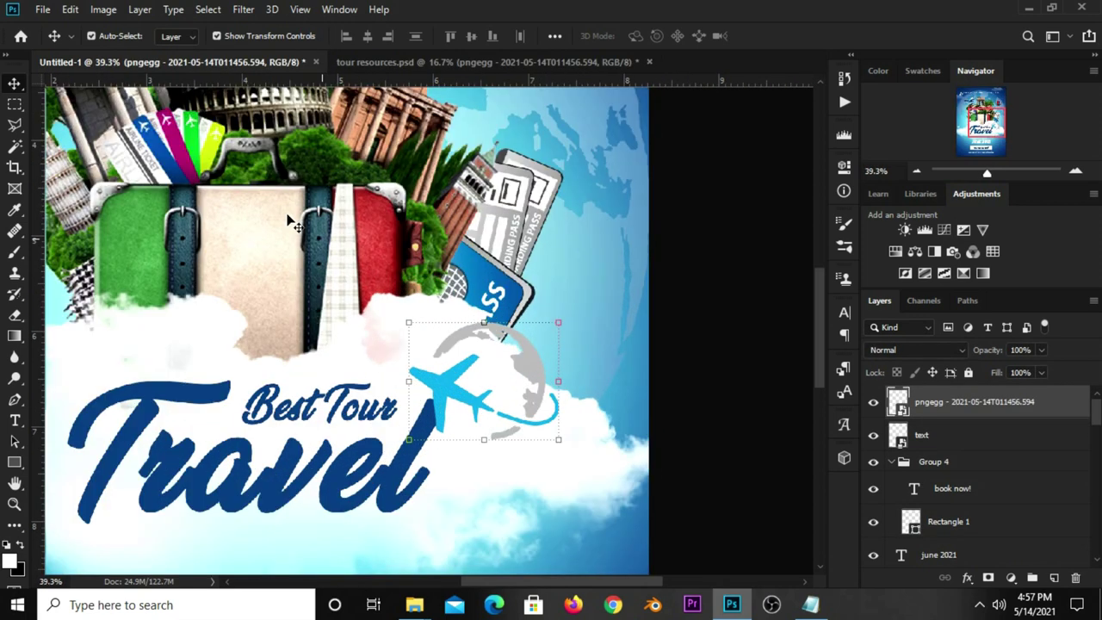
Outline the grey globe and swoosh around the plane with a Polygonal Lasso selection
right_click(13, 128)
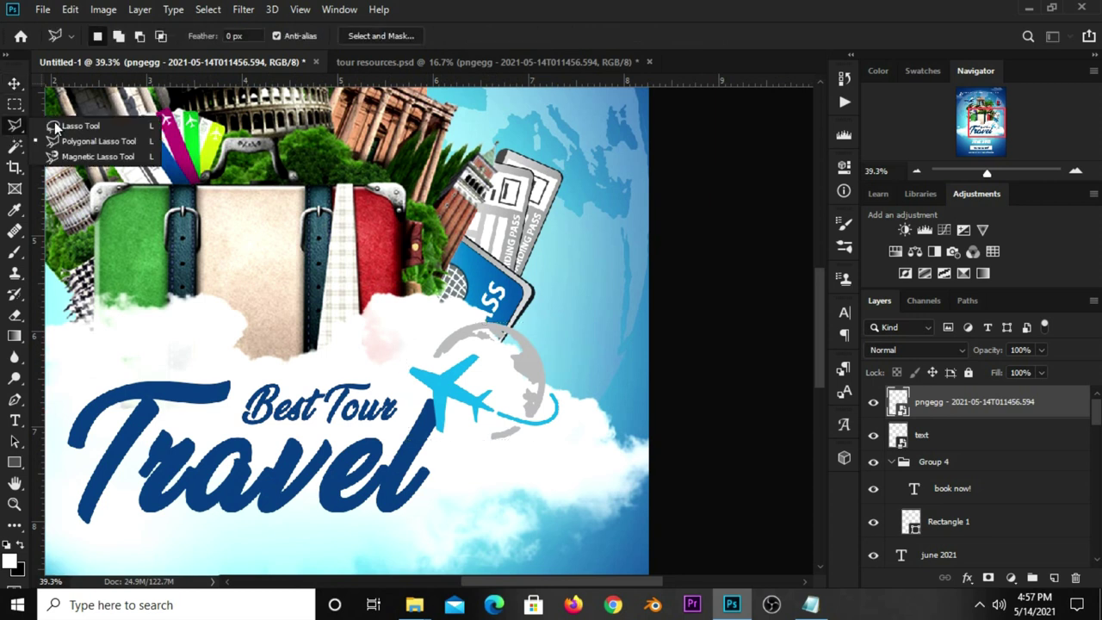
left_click(95, 141)
left_click(415, 353)
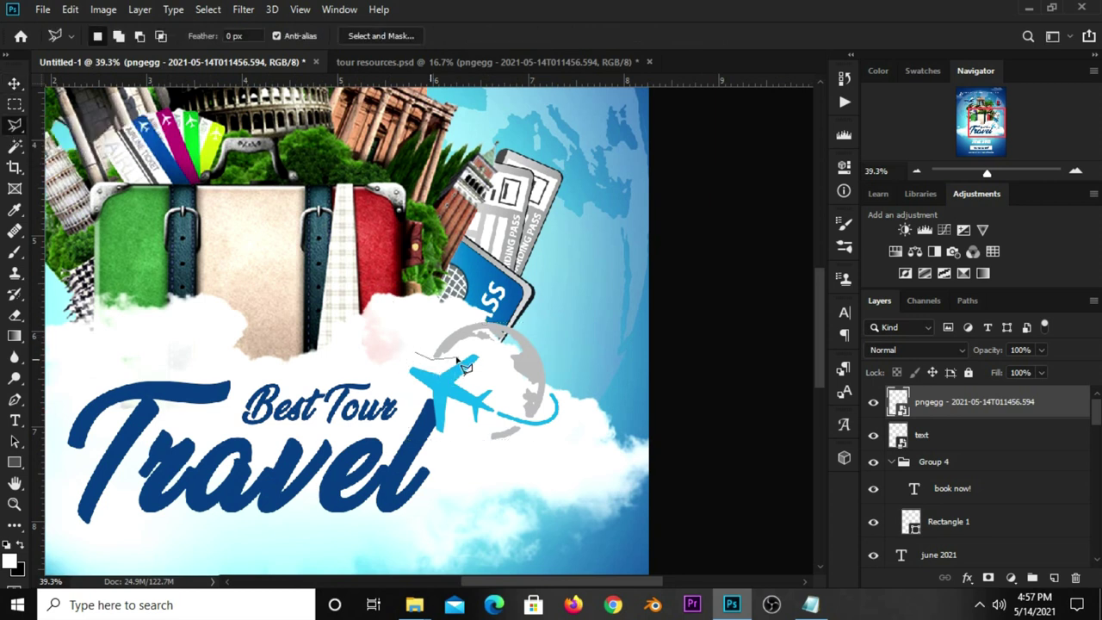
left_click(494, 372)
left_click(492, 419)
left_click(491, 482)
left_click(590, 446)
left_click(584, 343)
left_click(529, 290)
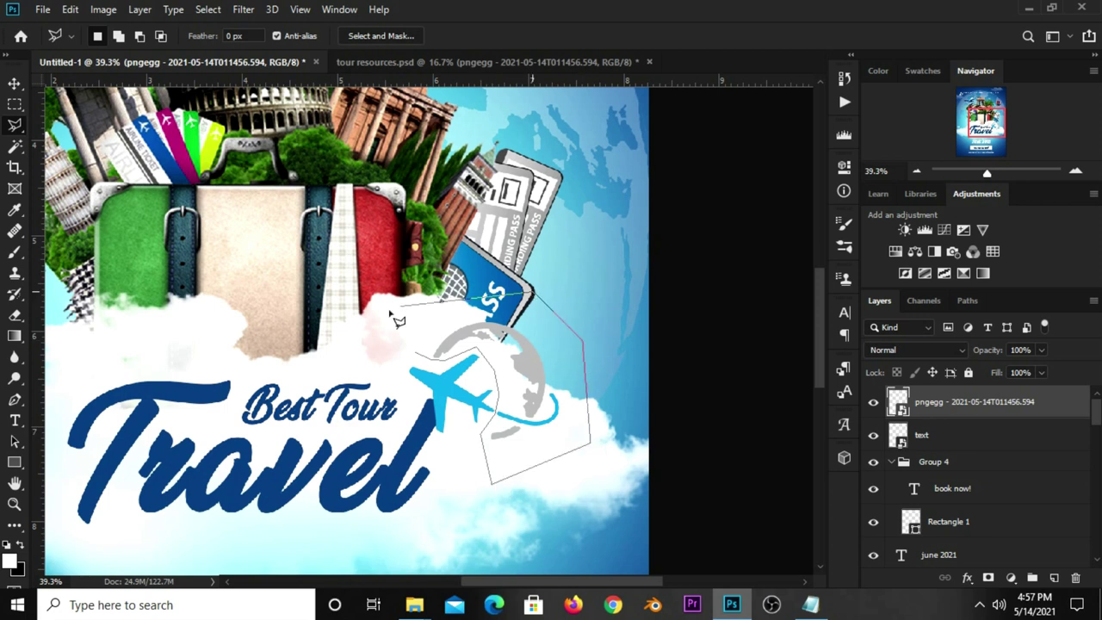
left_click(390, 308)
left_click(418, 353)
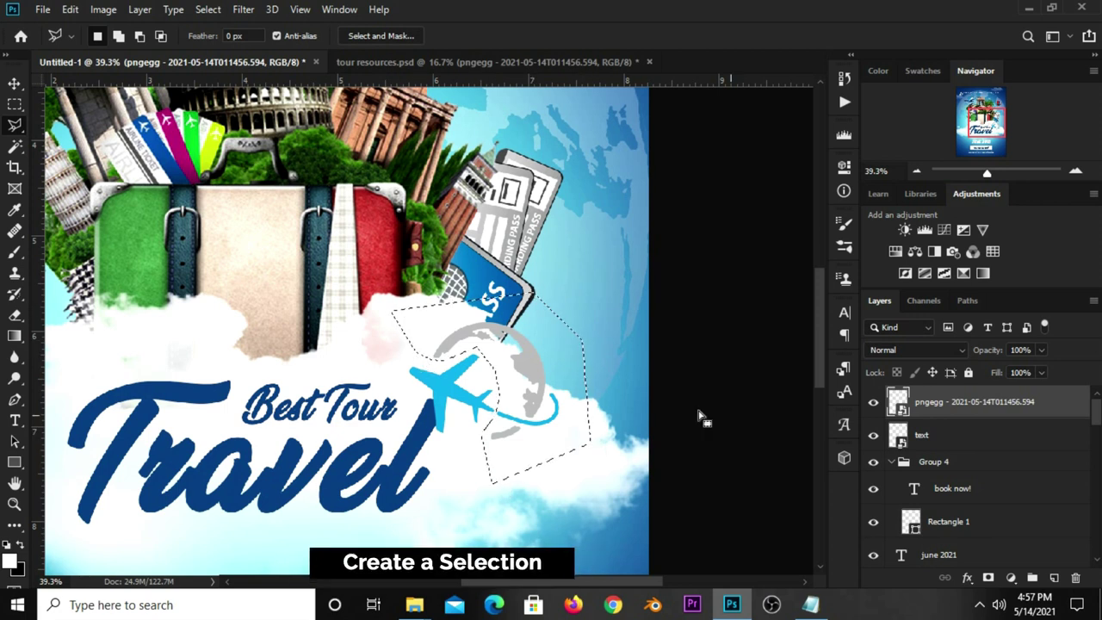
Rasterize the pngegg layer, delete the selected globe pixels, and deselect
right_click(961, 412)
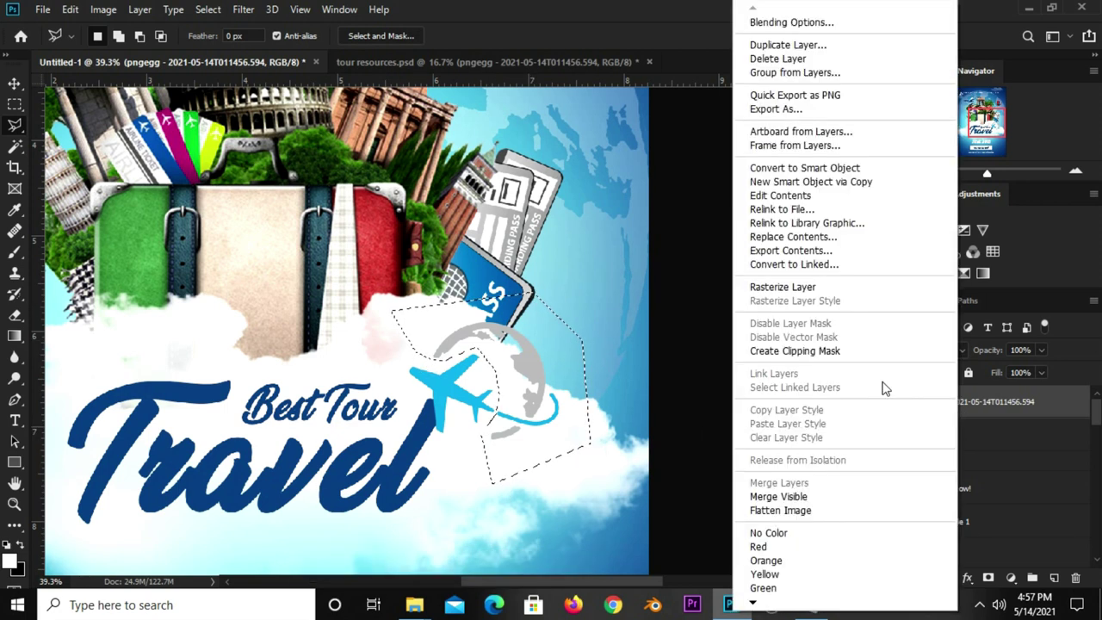
left_click(782, 288)
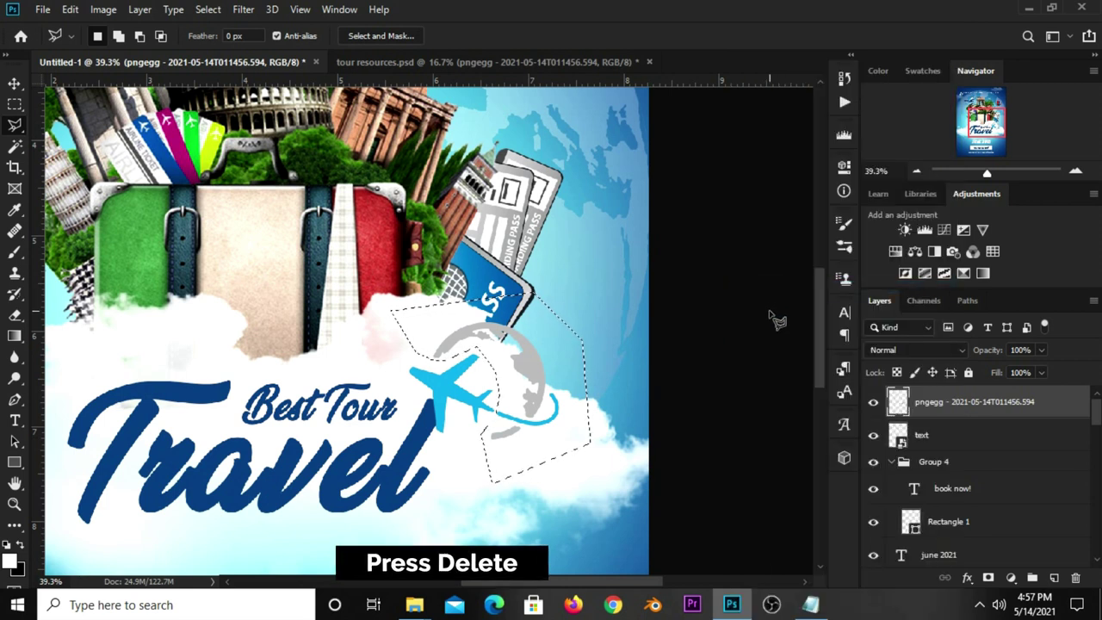
key("Delete")
key("ctrl+d")
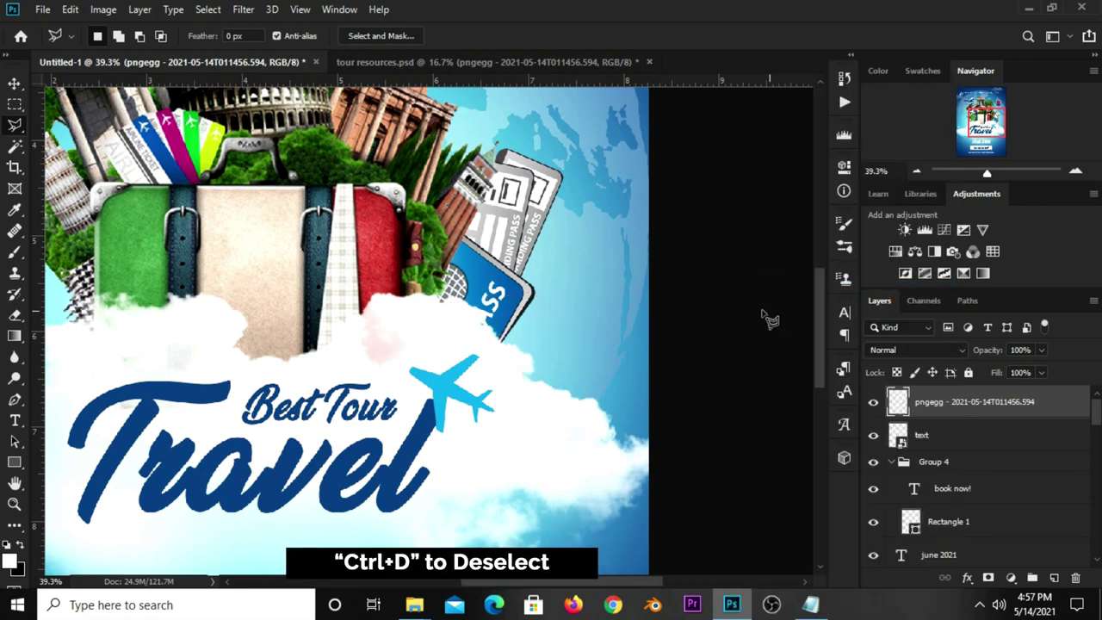
left_click(15, 84)
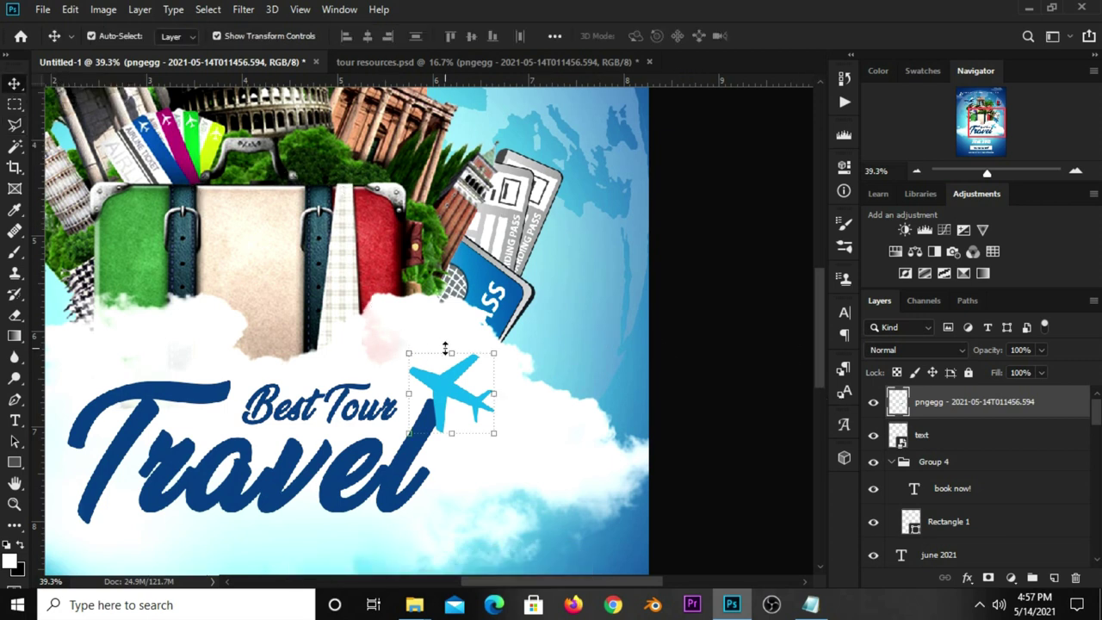
Convert the plane to a Smart Object, raise it onto the cloud's edge, and add Layer 3
right_click(909, 419)
left_click(744, 222)
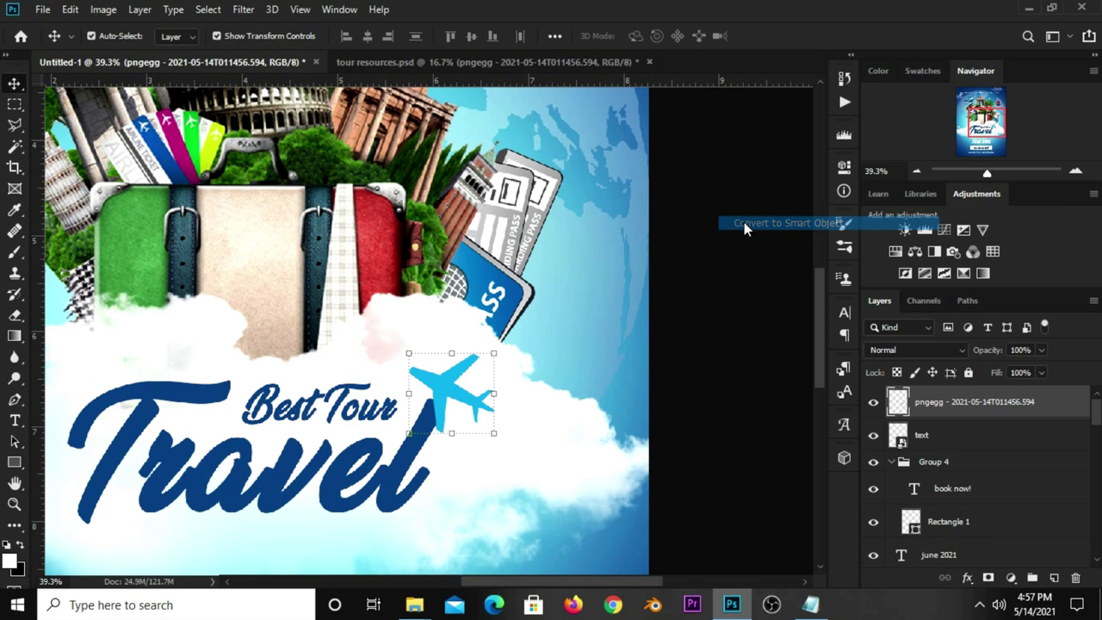
left_click_drag(443, 381, 418, 311)
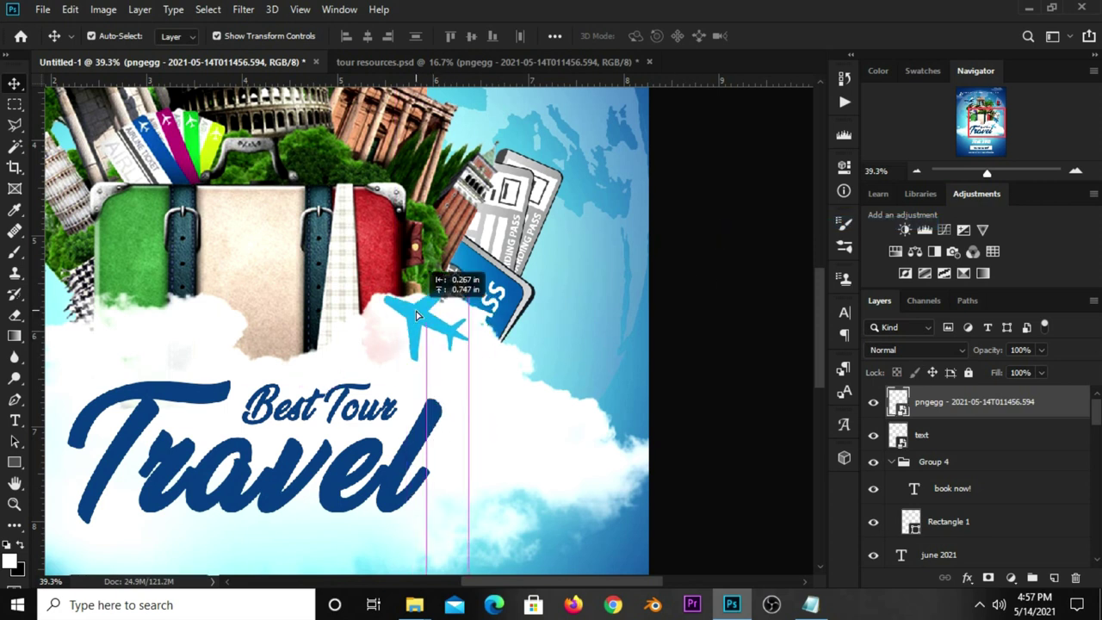
left_click(699, 375)
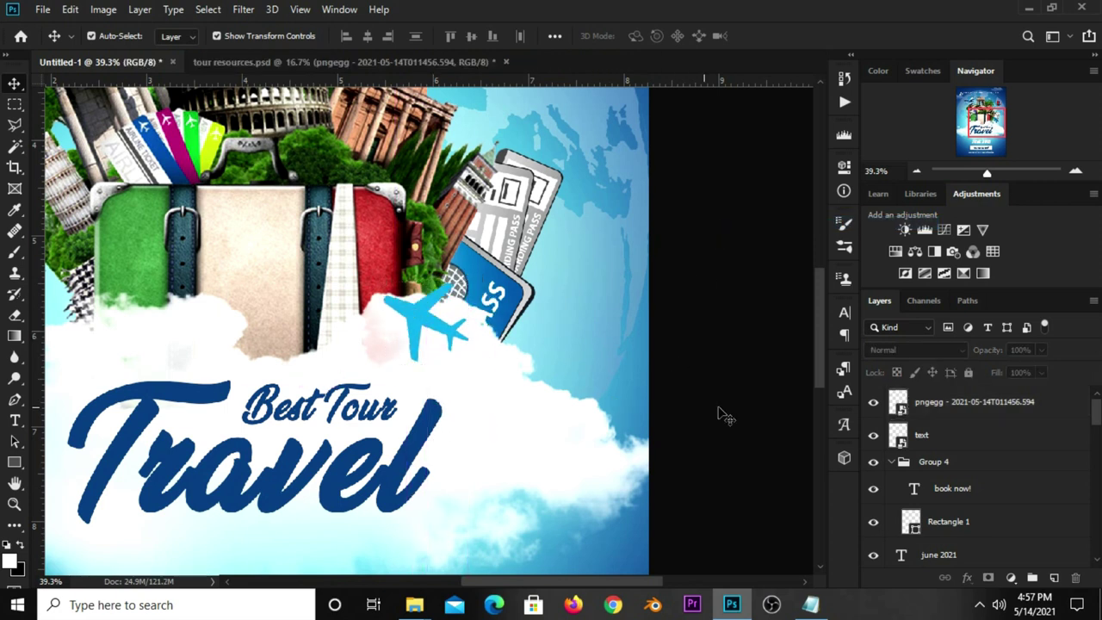
left_click(1054, 578)
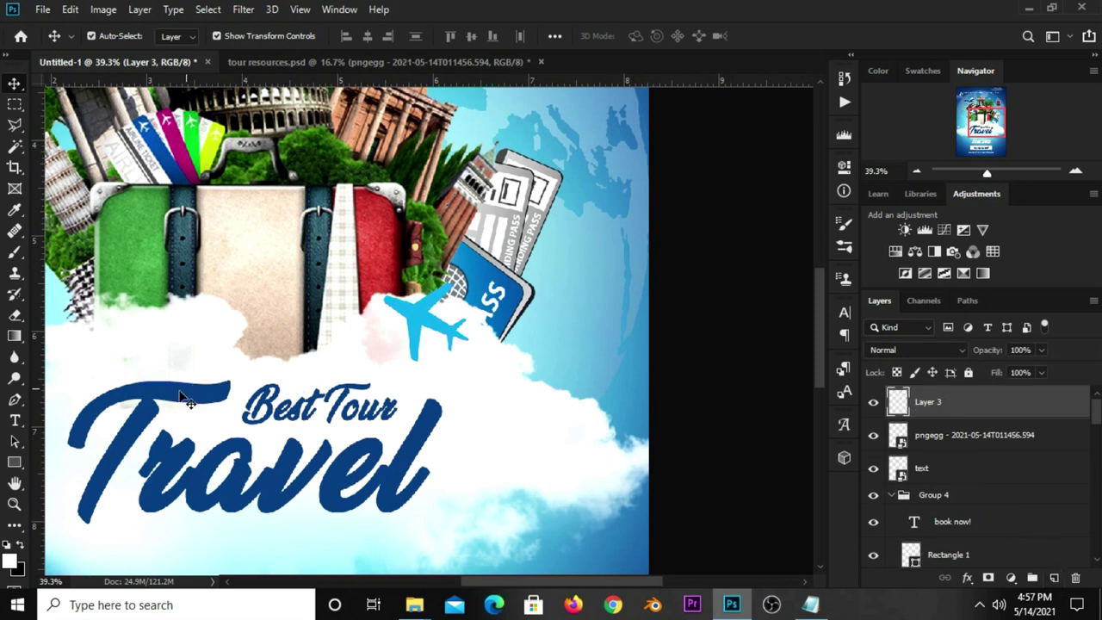
Draw a two-anchor Pen path rising diagonally up-right from the 'l' of Travel
right_click(15, 398)
left_click(73, 396)
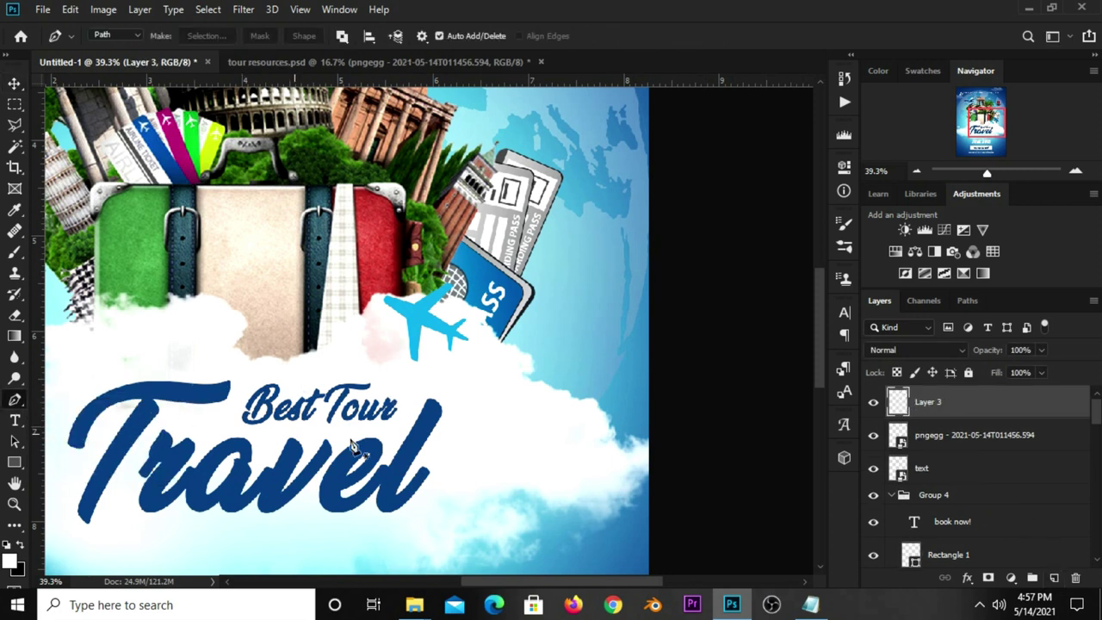
left_click(418, 483)
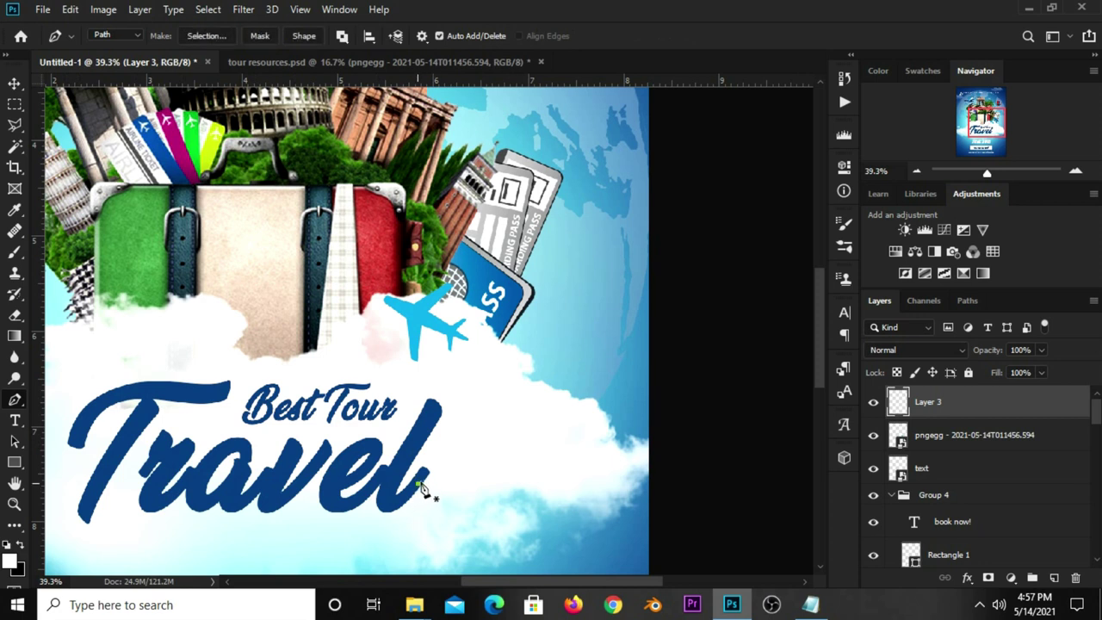
left_click(474, 410)
Set the Brush to 17 px at 100% hardness and select the Work Path
right_click(14, 251)
left_click(48, 250)
left_click(100, 36)
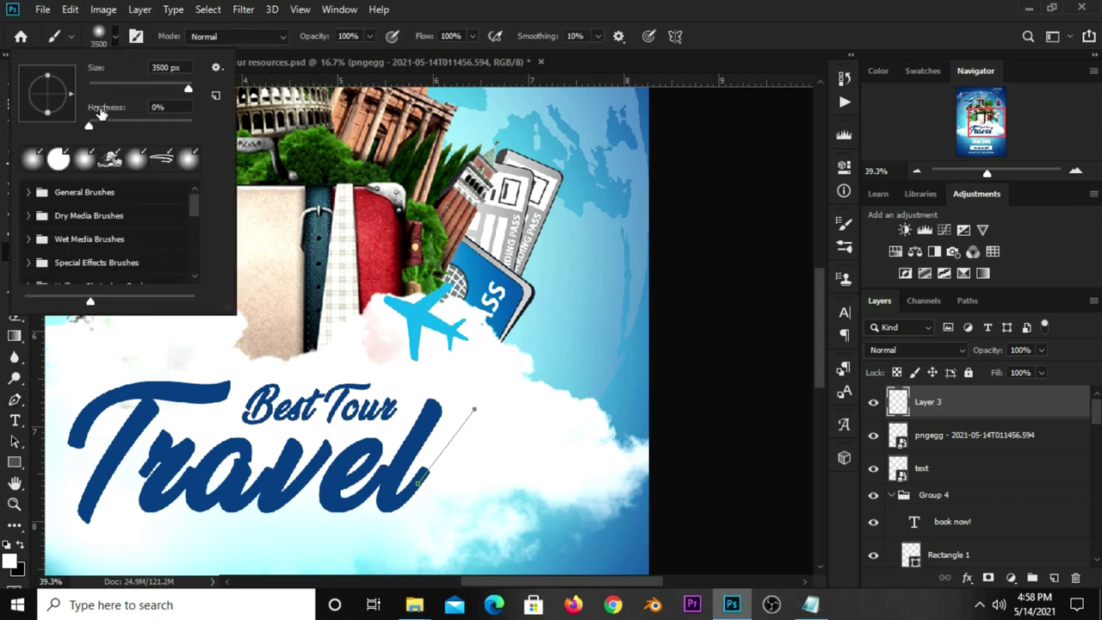
left_click_drag(142, 89, 97, 85)
type("100")
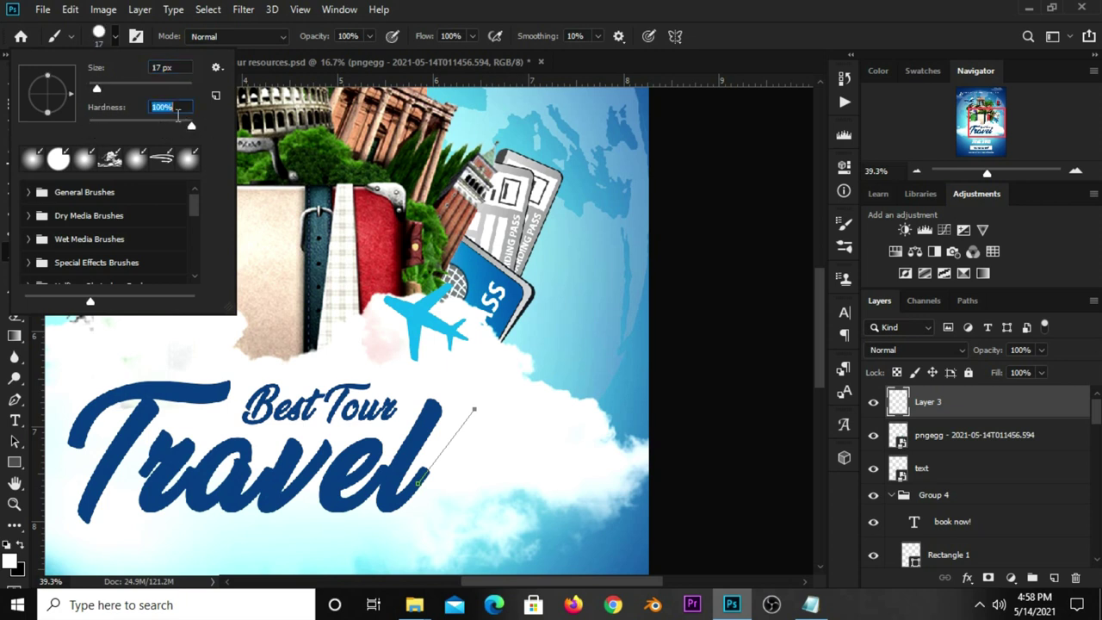
left_click(152, 69)
left_click(963, 301)
right_click(927, 332)
left_click(887, 331)
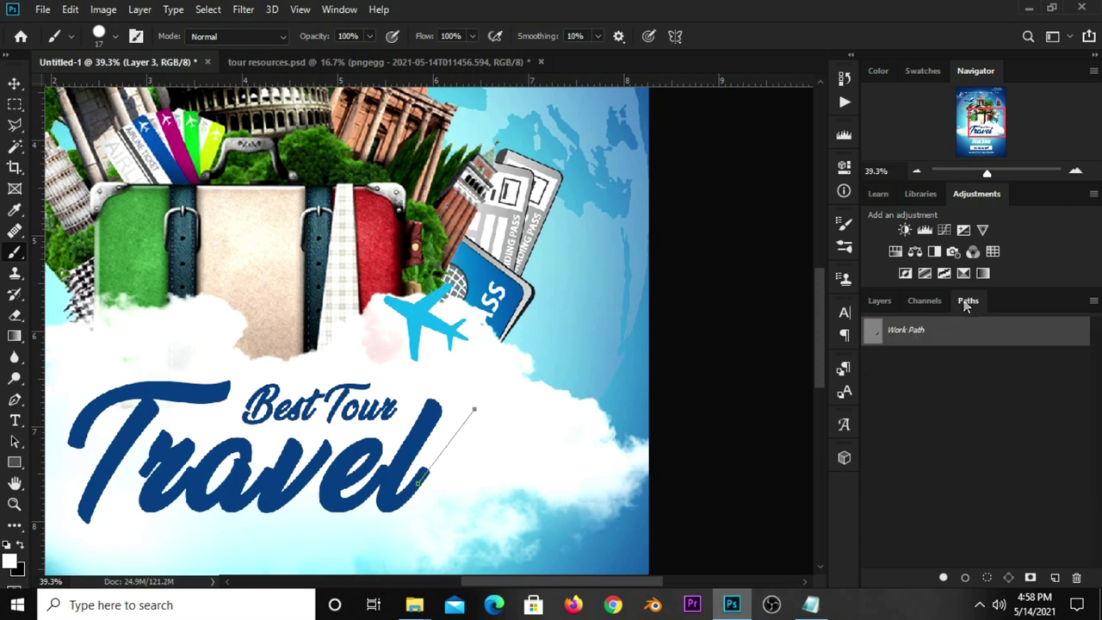
Stroke the Work Path with the Brush onto Layer 3
right_click(926, 330)
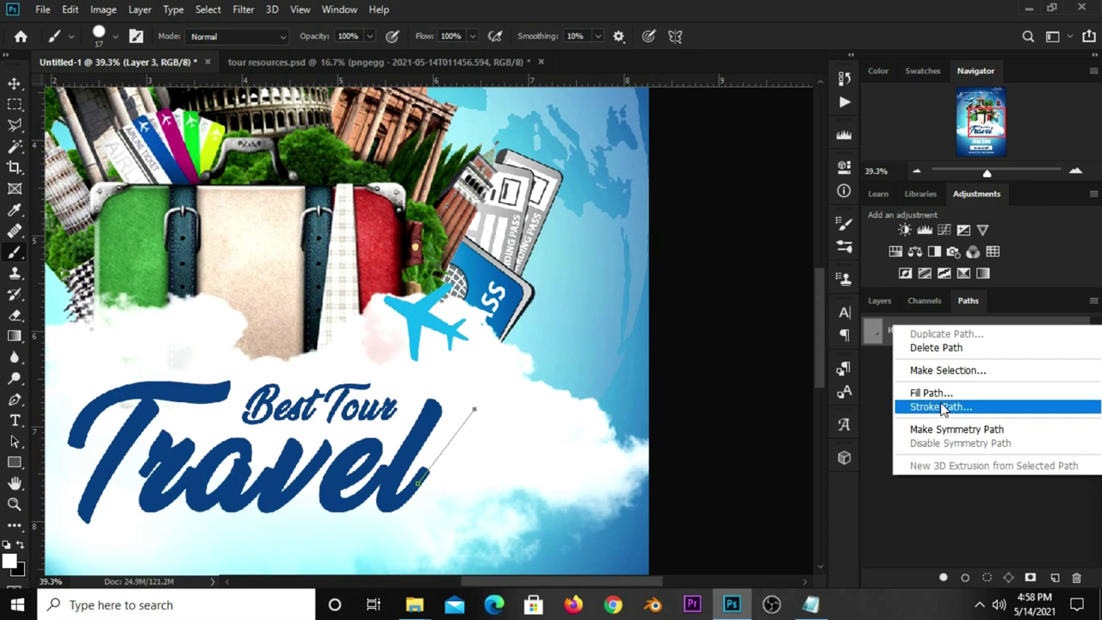
left_click(942, 407)
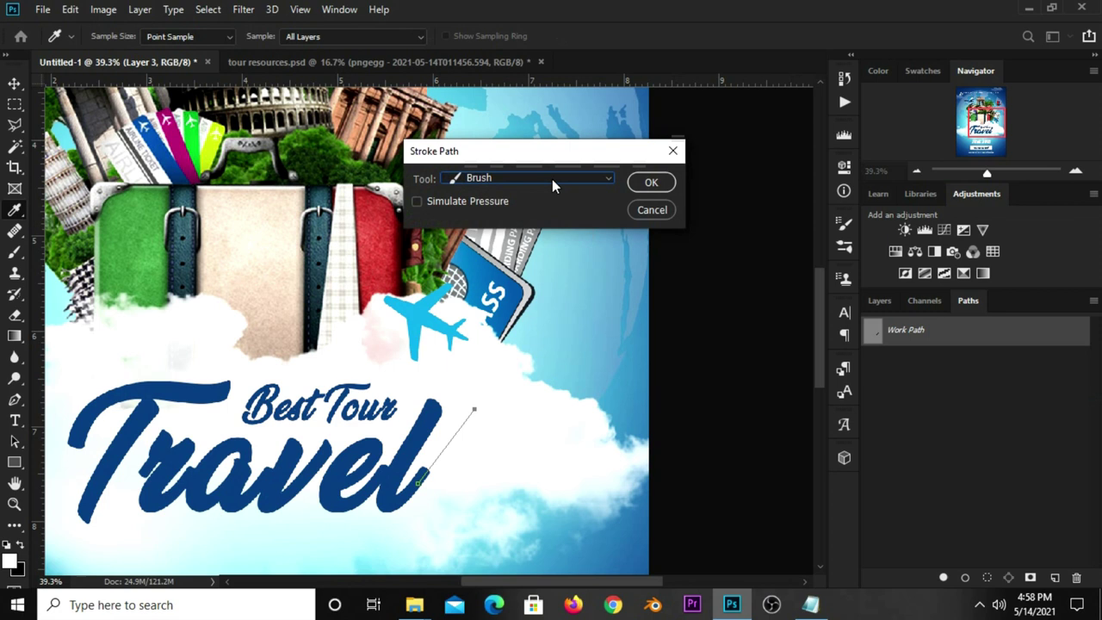
left_click(552, 179)
left_click(524, 213)
left_click(649, 181)
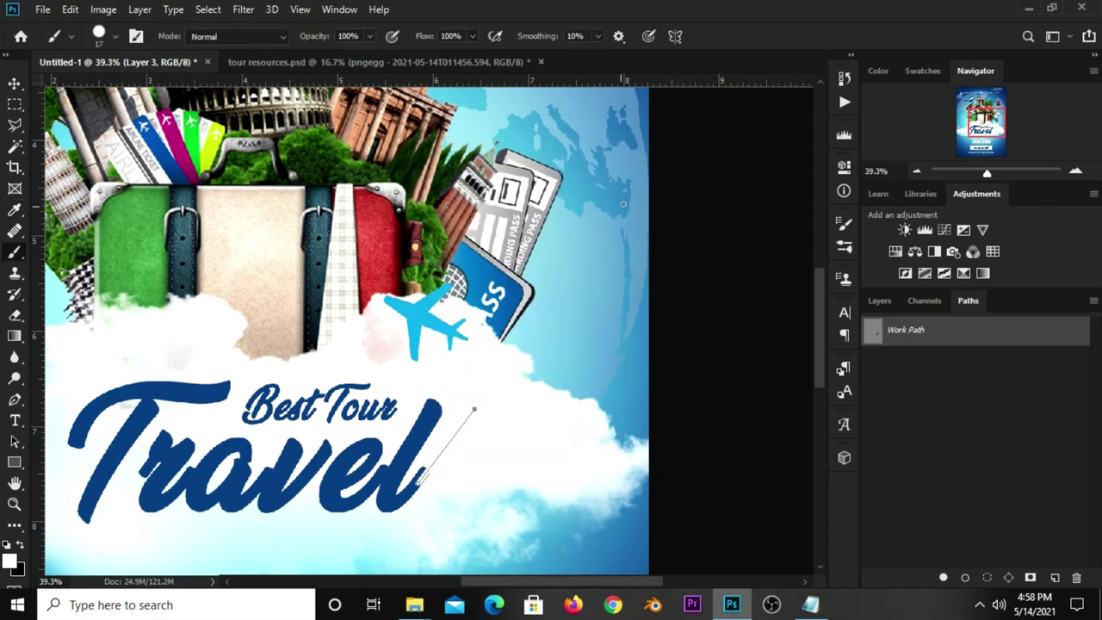
Delete the Work Path and hide Layer 3 to check the stroke
right_click(910, 330)
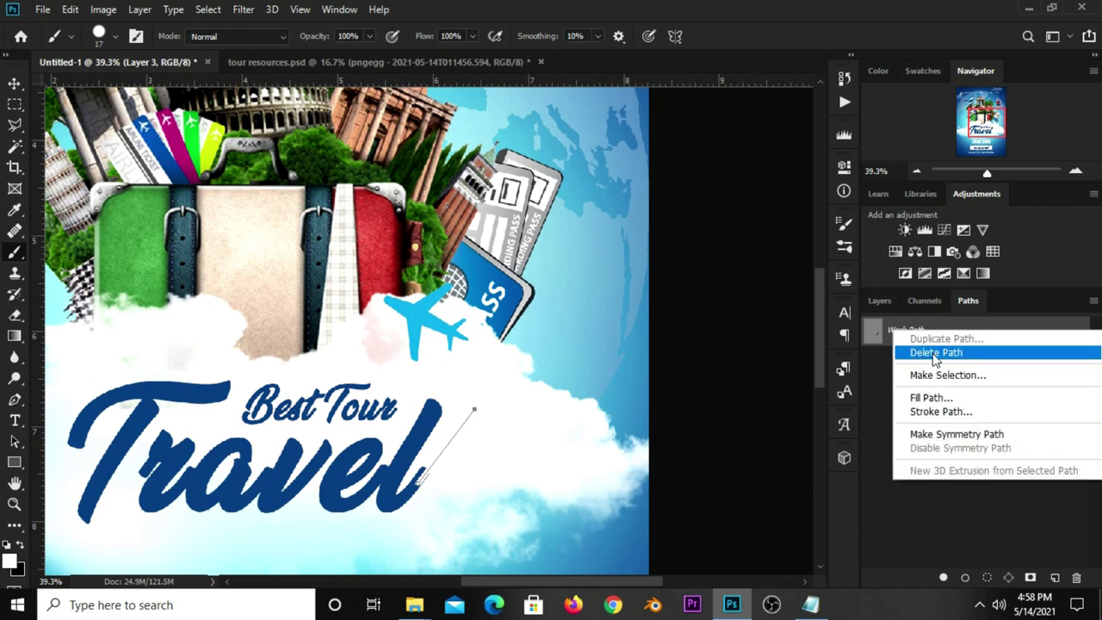
left_click(934, 355)
left_click(878, 299)
left_click(873, 402)
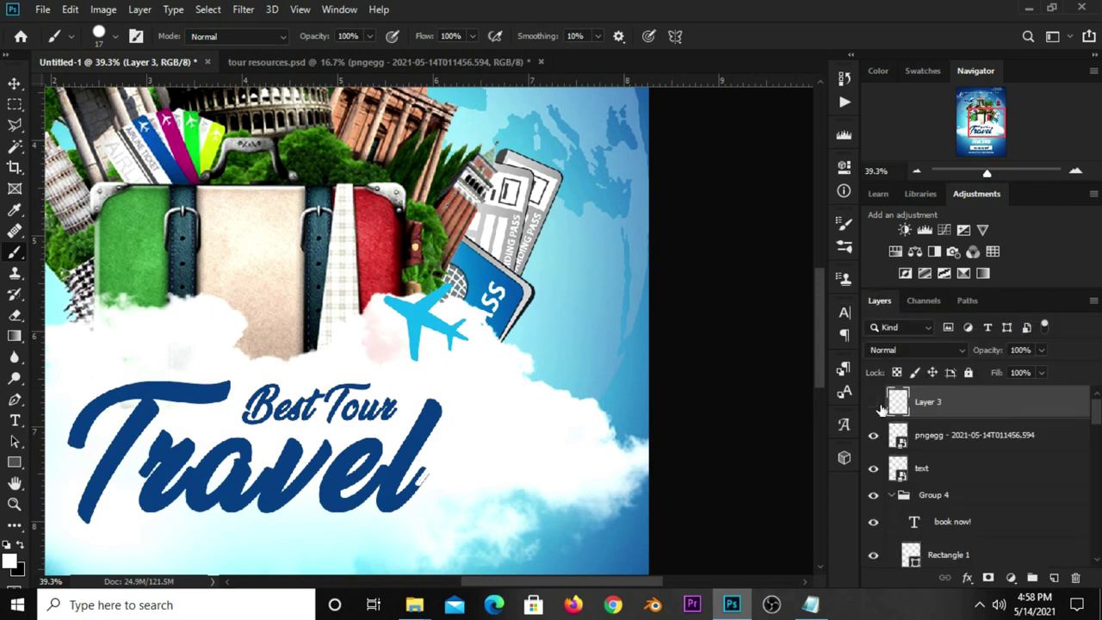
Give Layer 3 a Color Overlay using the dark blue sampled from the Travel text
left_click(873, 402)
left_click(966, 576)
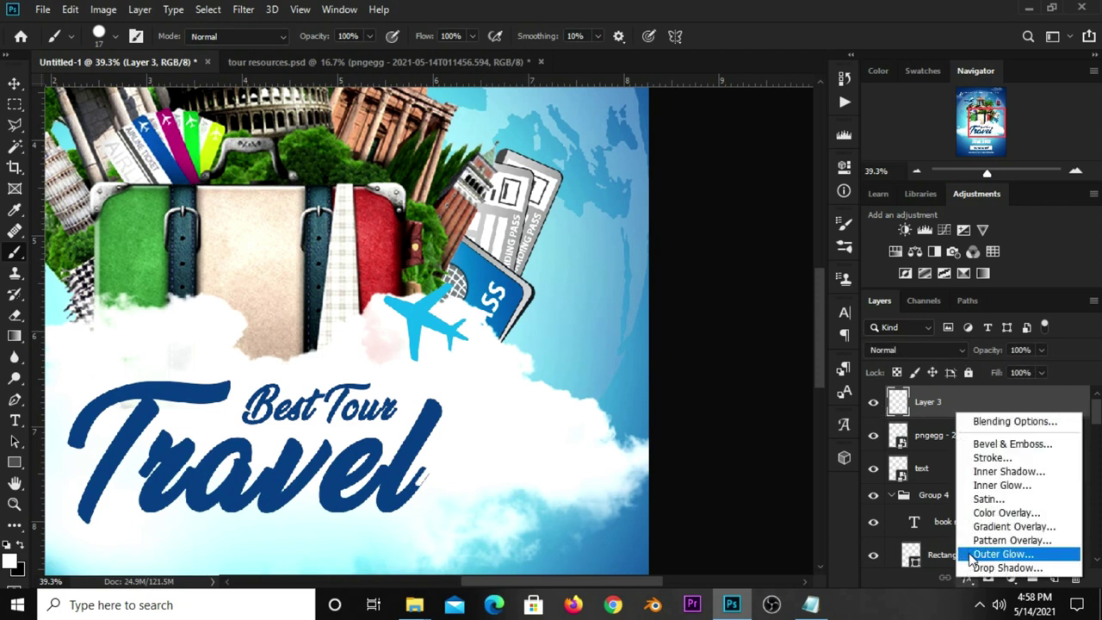
left_click(994, 512)
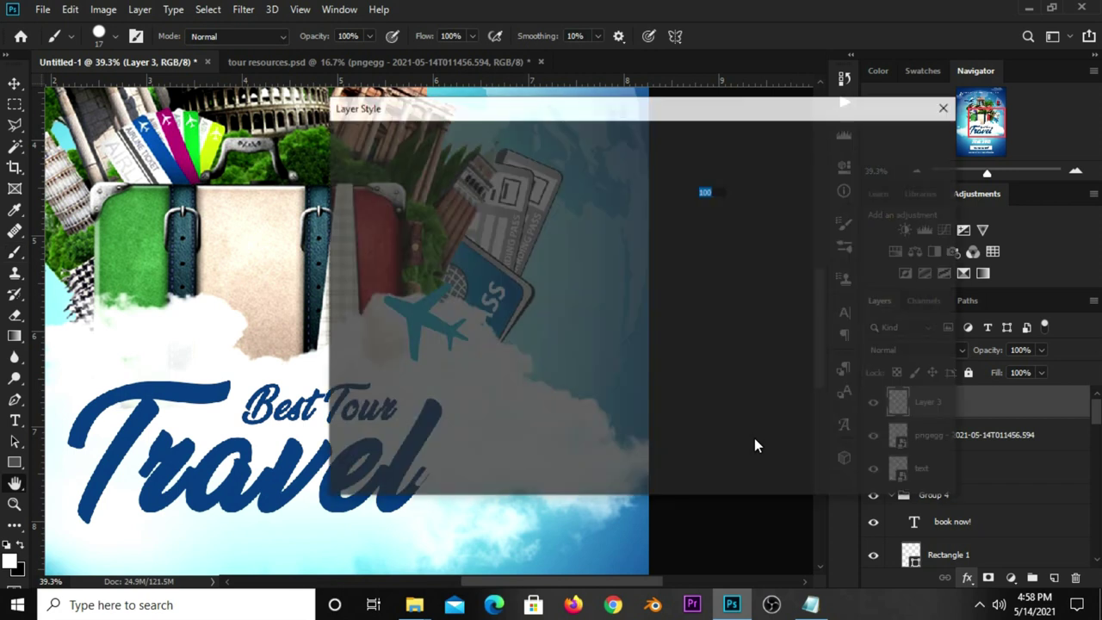
left_click(716, 172)
left_click(286, 482)
double_click(808, 459)
left_click(857, 198)
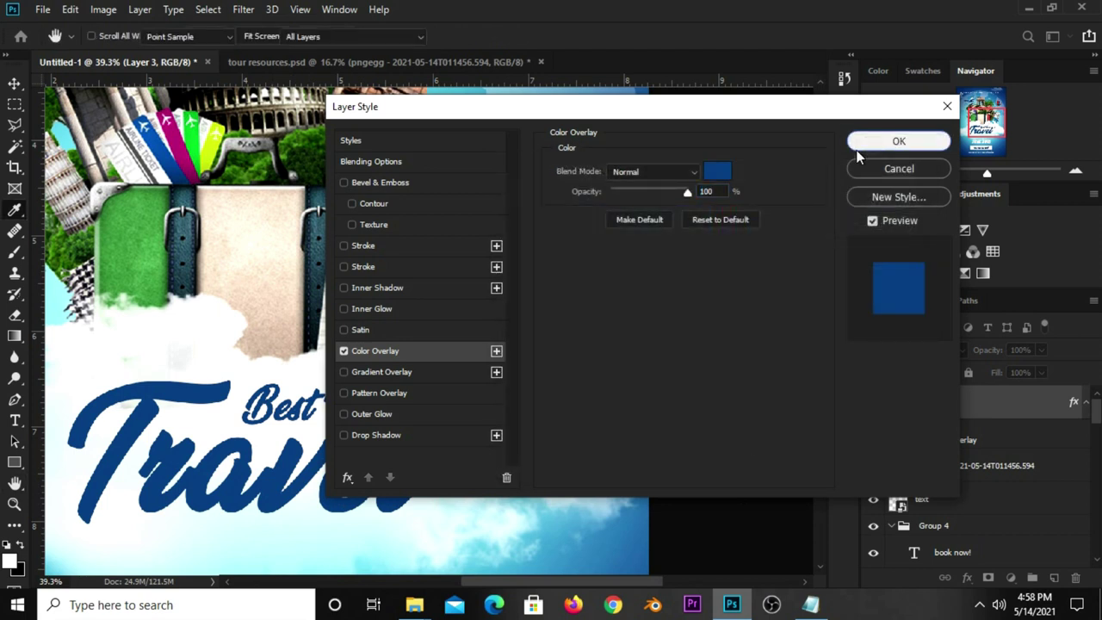
left_click(886, 142)
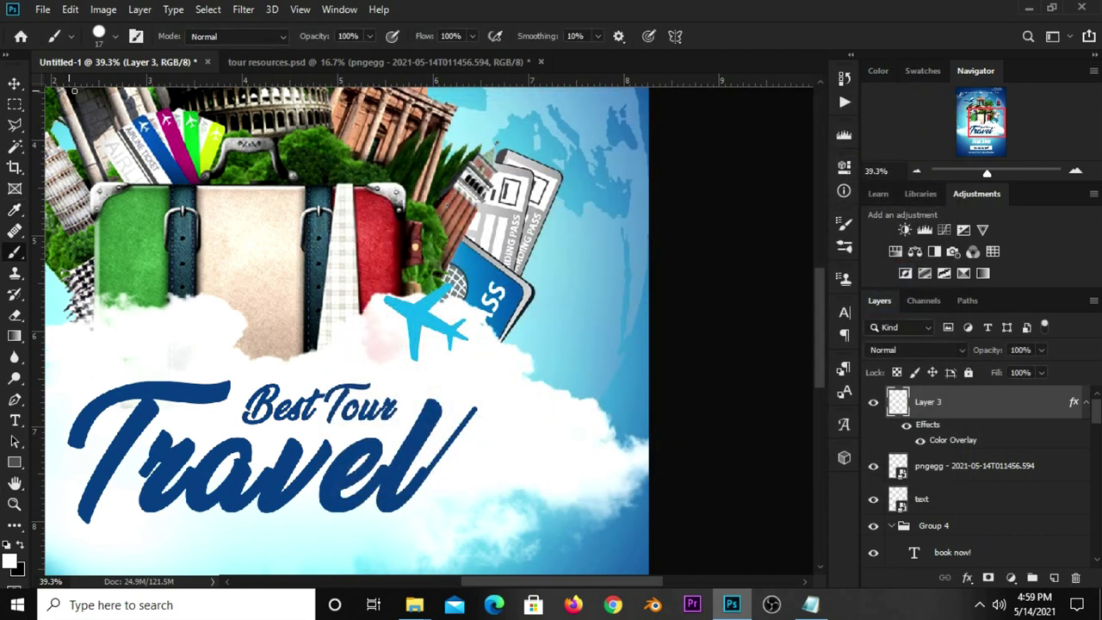
Nudge the blue stroke so it meets the 'l' of Travel, then deselect and zoom in
left_click(14, 83)
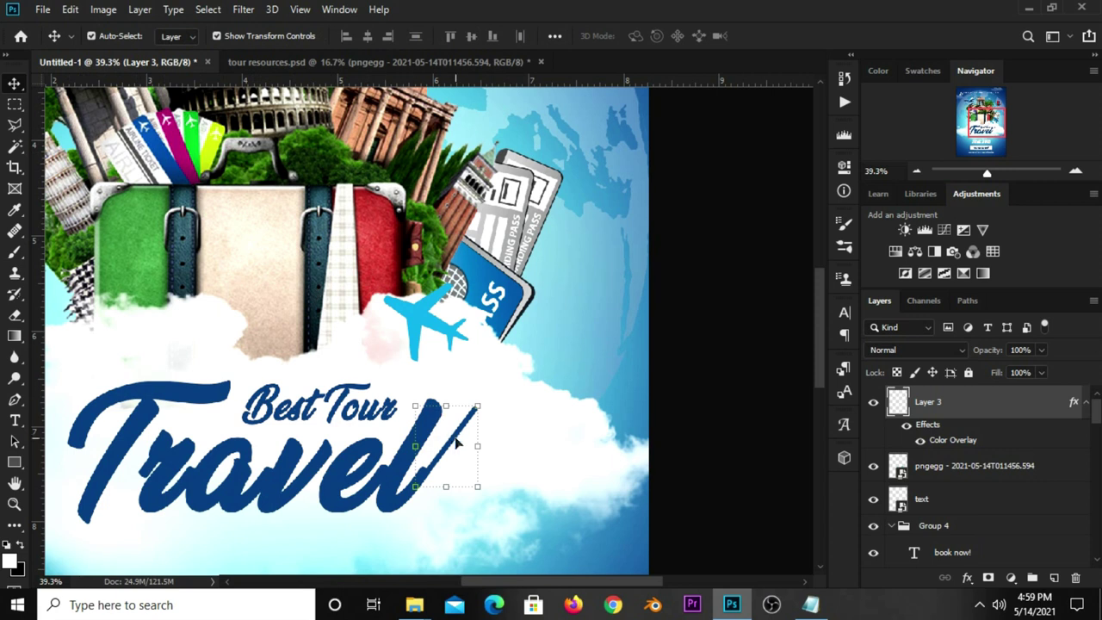
left_click_drag(452, 441, 447, 443)
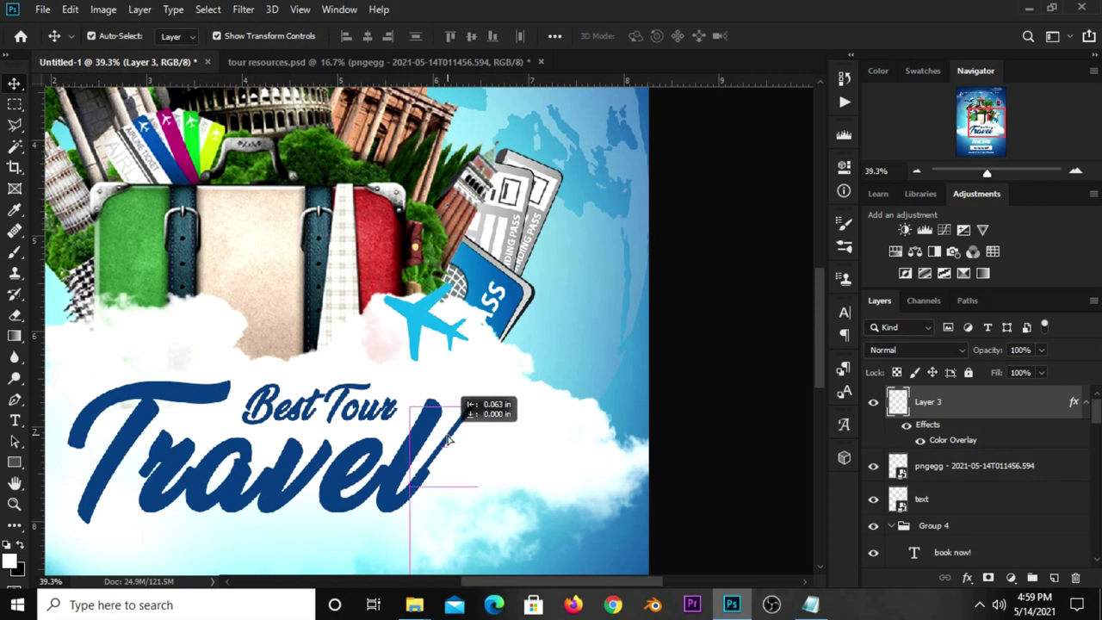
key("Right")
key("Right")
key("Right")
key("Right")
key("Right")
key("Right")
key("Right")
key("Right")
key("Right")
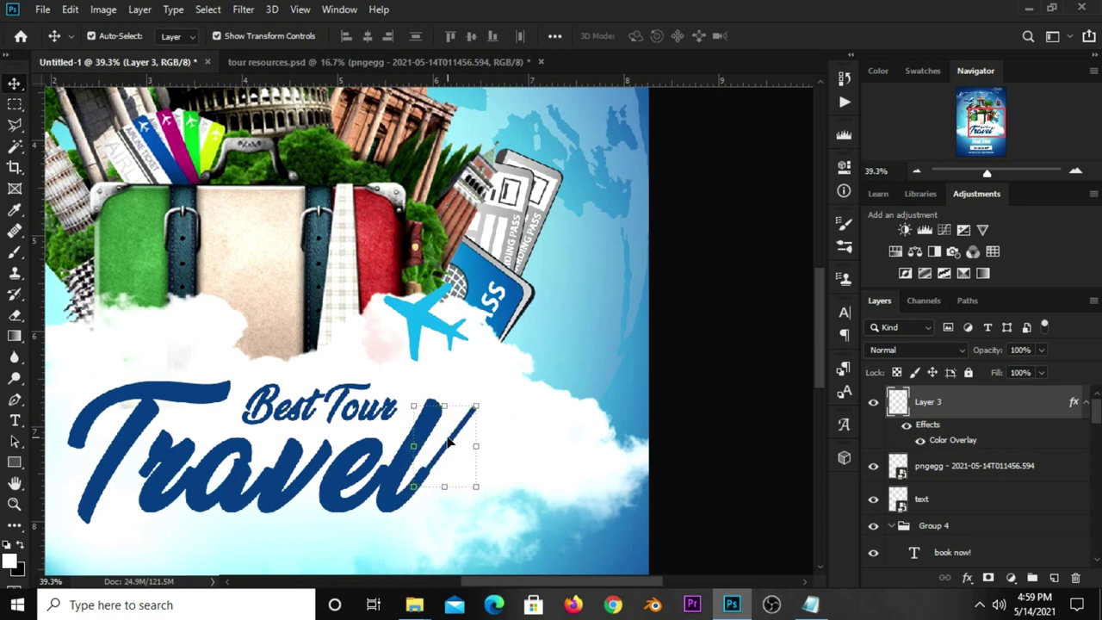
key("Left")
key("Left")
key("Left")
key("Left")
key("Left")
key("Left")
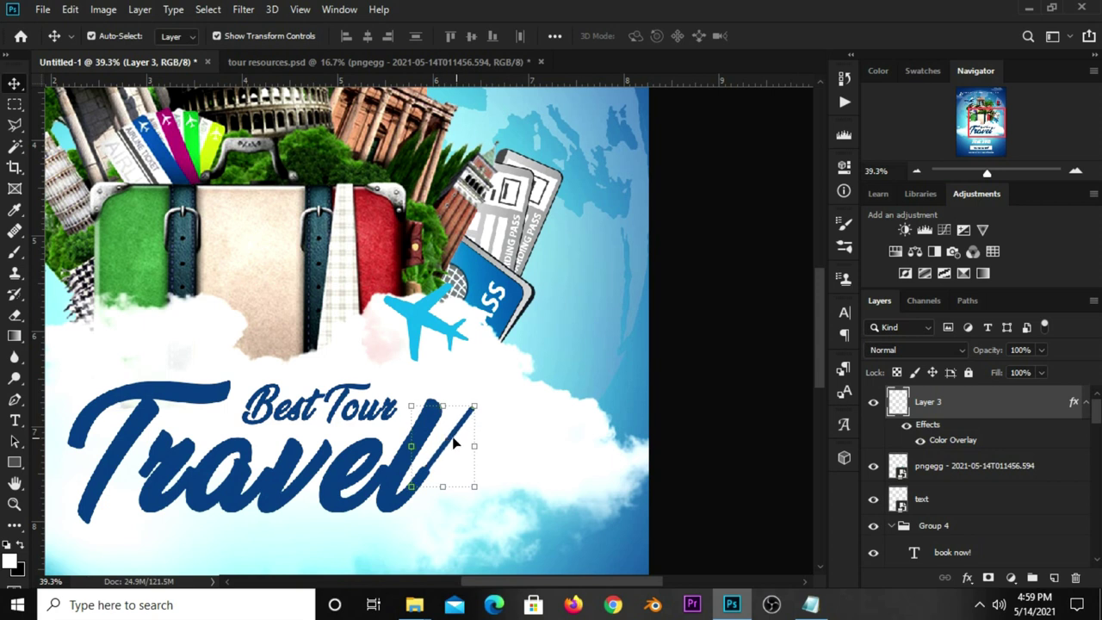
left_click(785, 474)
scroll(487, 406, "up", 2, "alt")
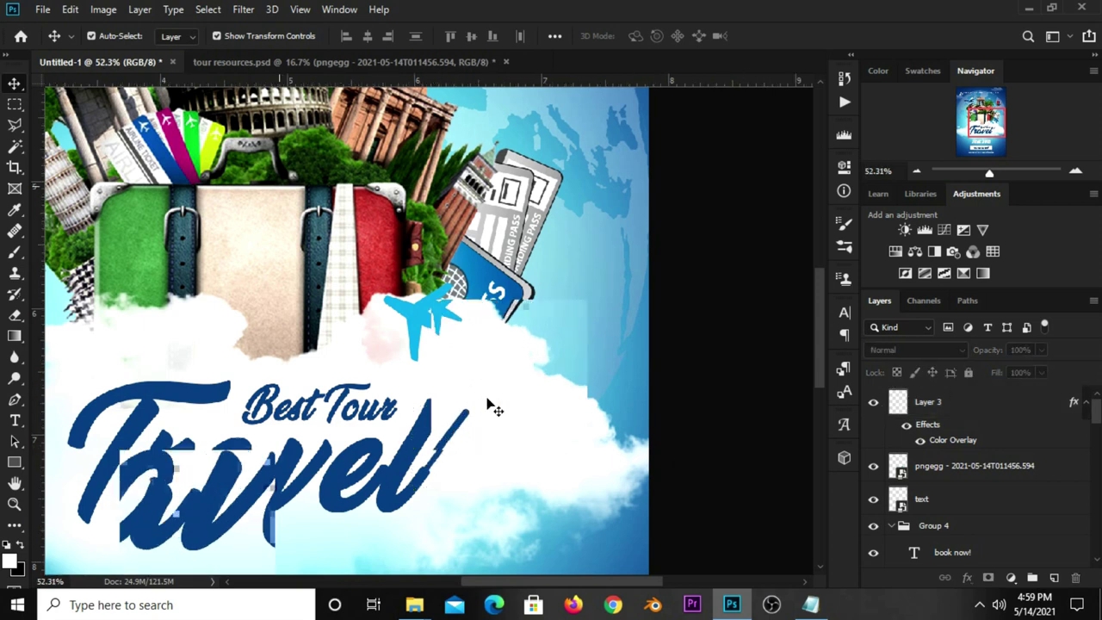
scroll(487, 413, "up", 1, "alt")
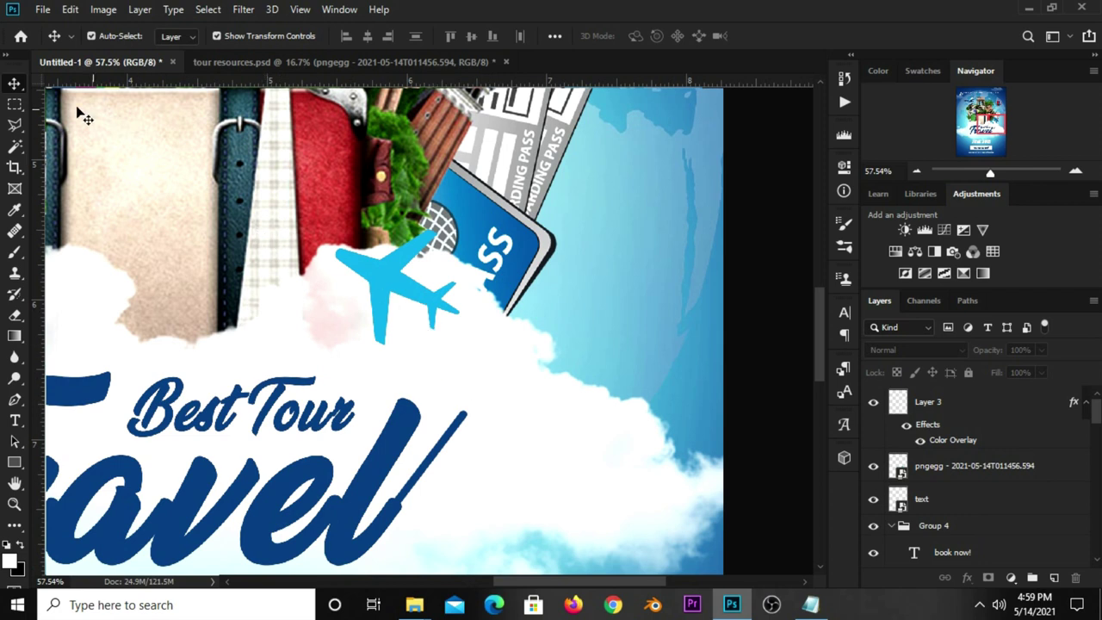
Lasso short bands across Layer 3's upper stroke to cut dash gaps into it
right_click(18, 126)
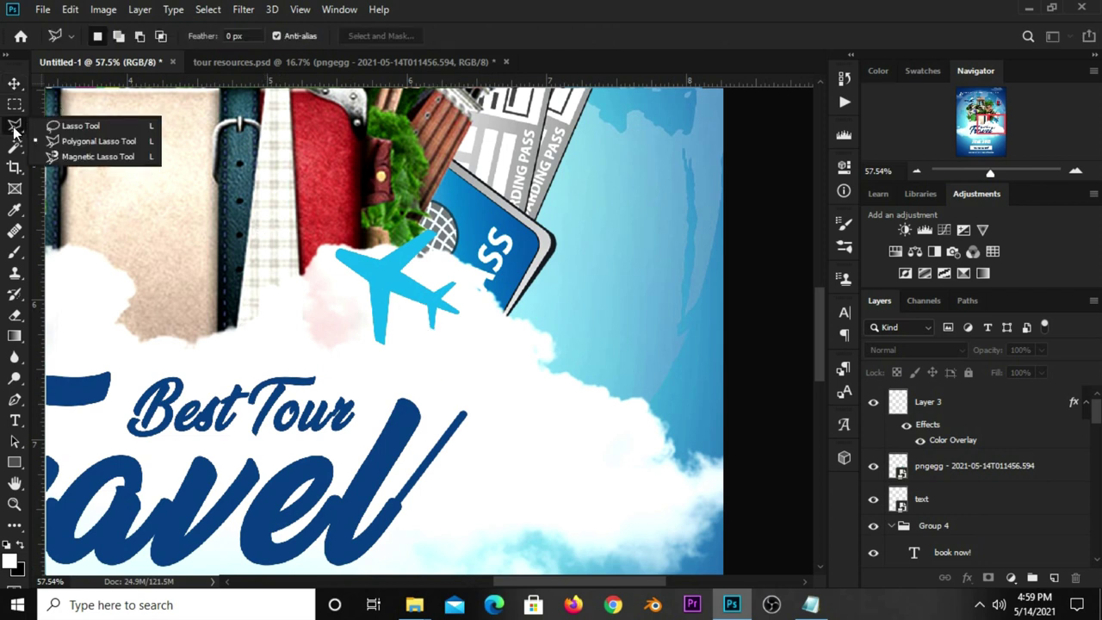
left_click(64, 140)
left_click(396, 489)
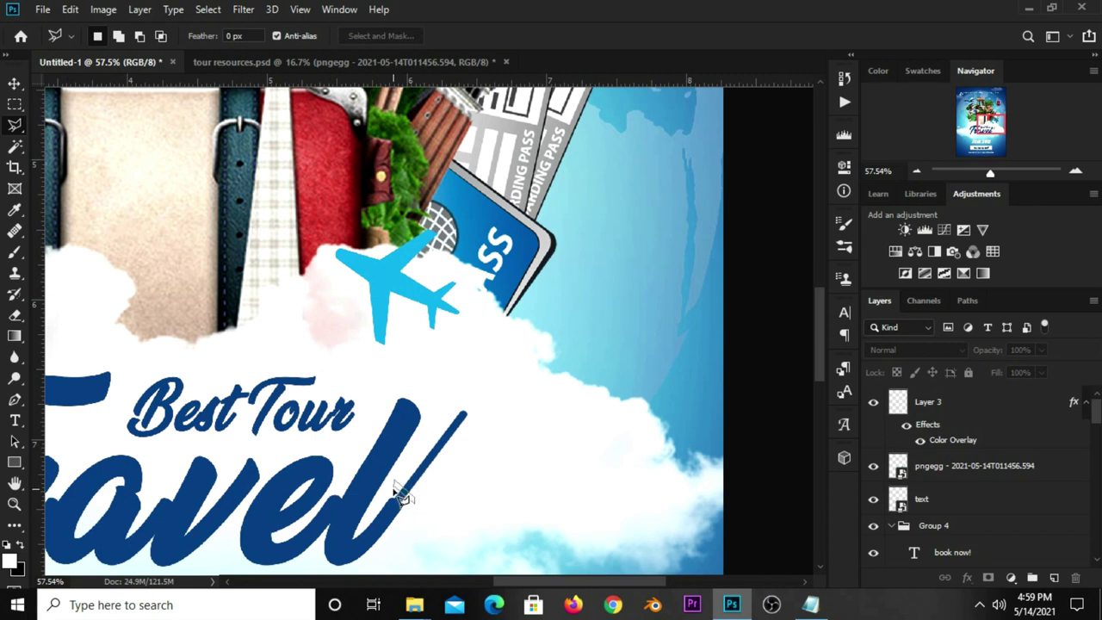
left_click(396, 488)
left_click(930, 413)
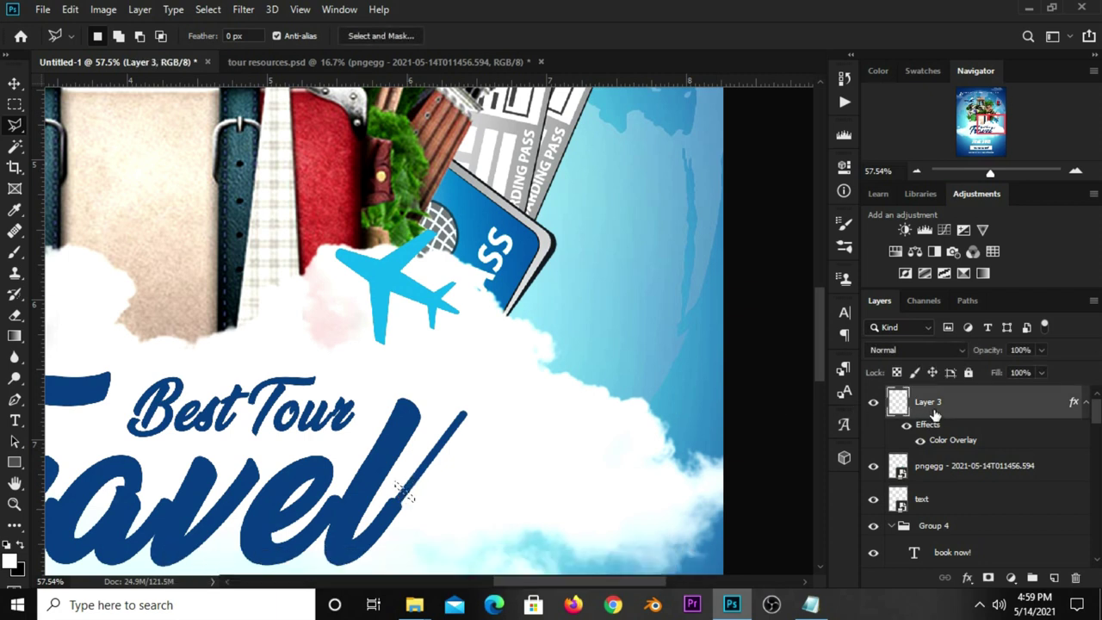
left_click(402, 476)
left_click(403, 474)
left_click(418, 460)
left_click(425, 446)
left_click(432, 426)
left_click(433, 426)
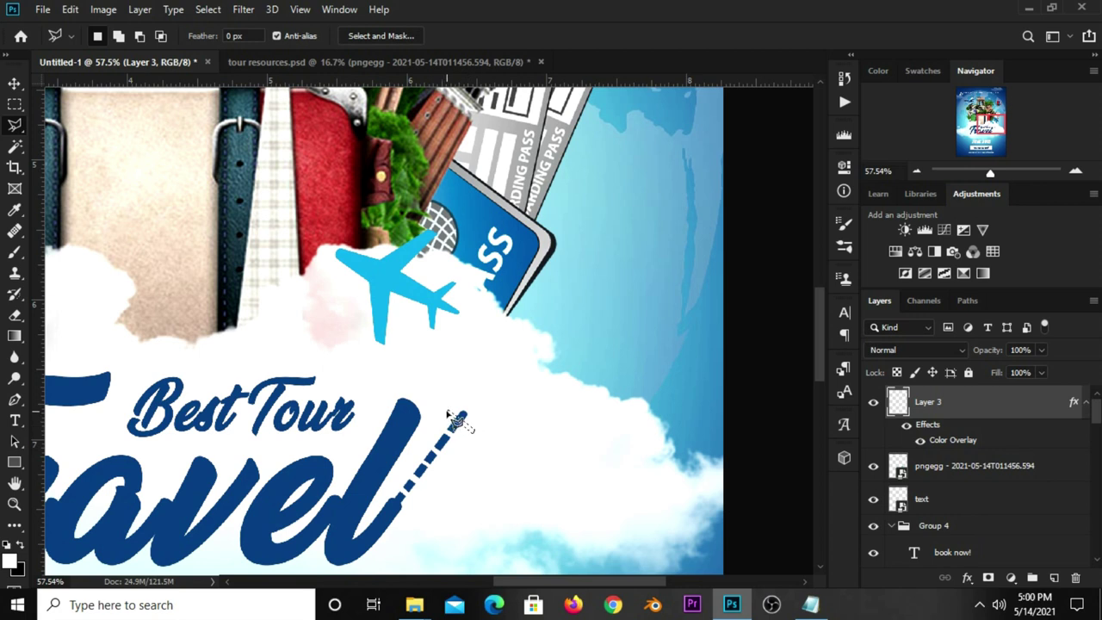
left_click(13, 86)
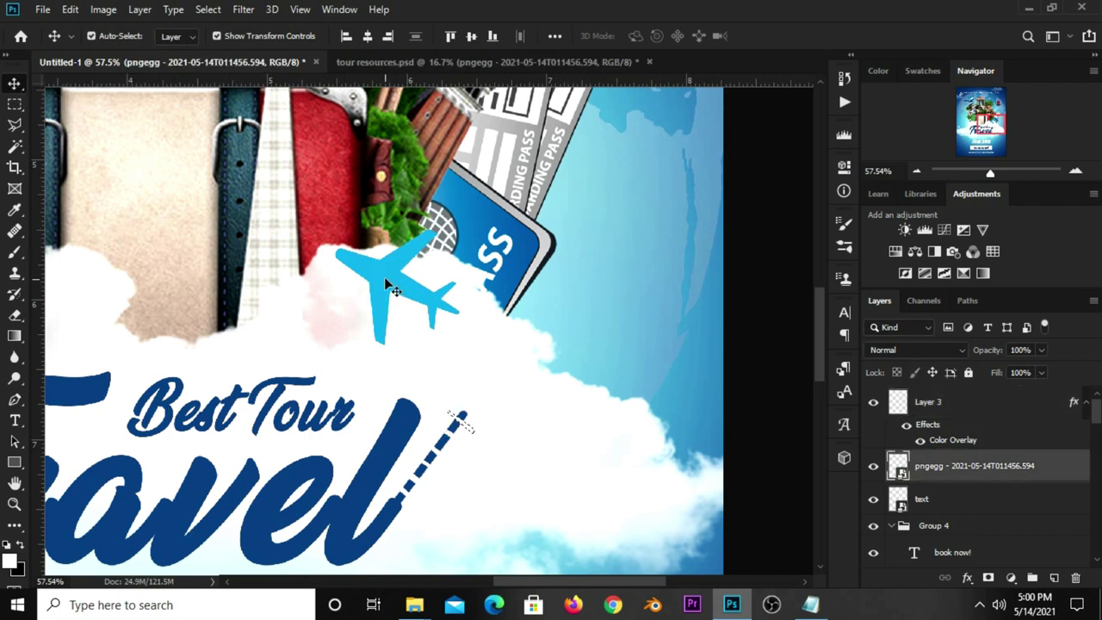
Move the blue airplane toward the dashed line's end with Auto-Select enabled
scroll(408, 286, "down", 1)
scroll(407, 286, "down", 1)
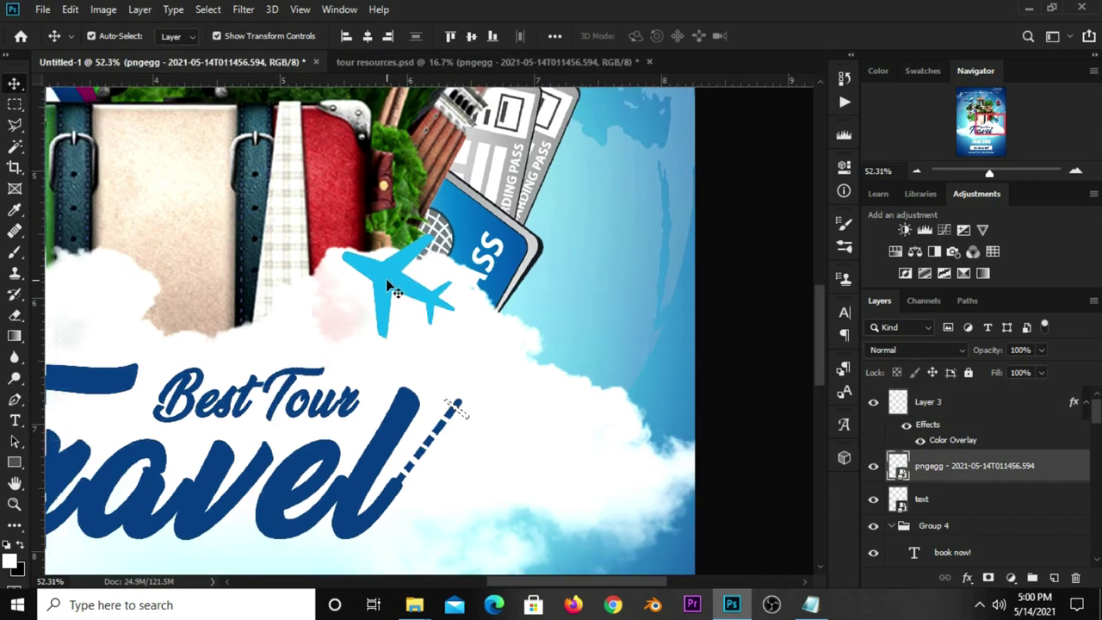
scroll(405, 288, "down", 2)
scroll(396, 288, "down", 2)
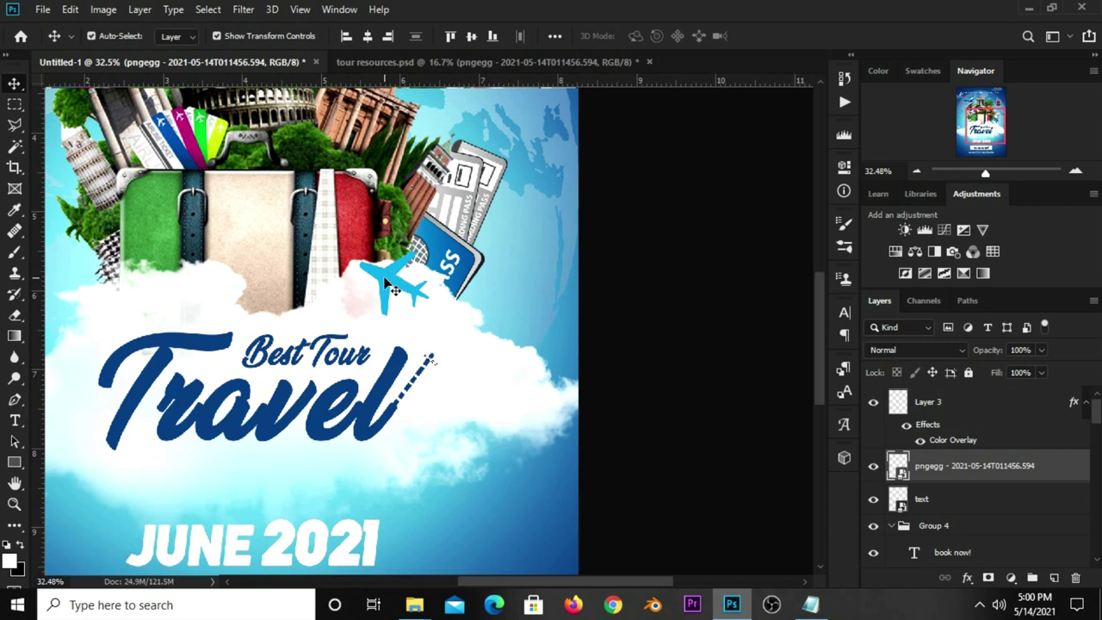
left_click_drag(393, 291, 410, 289)
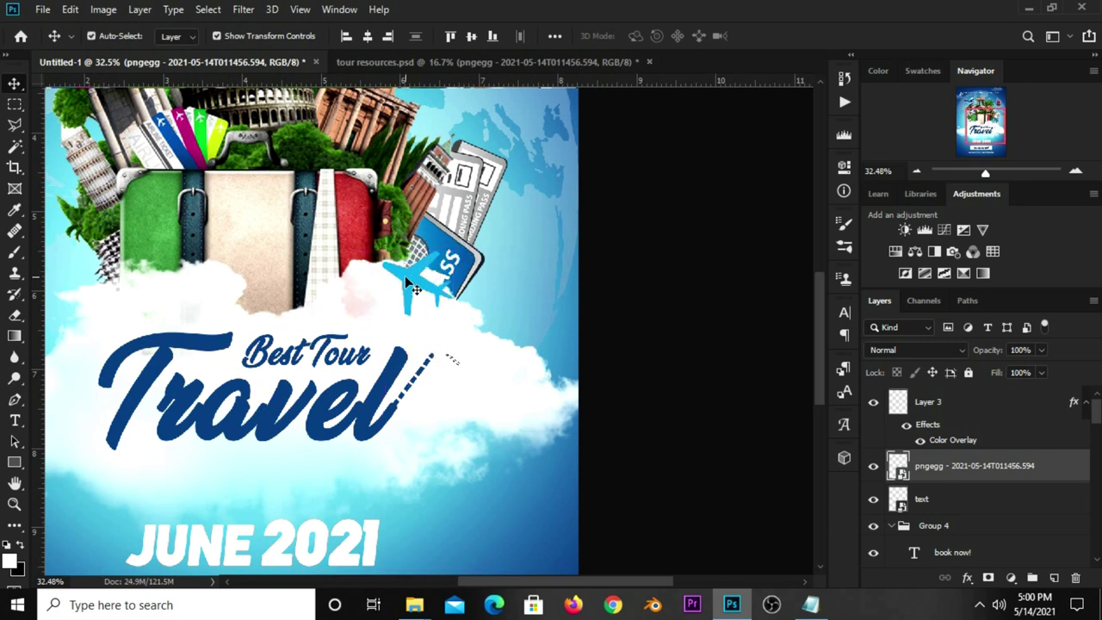
left_click(419, 291, "ctrl")
mouse_move(408, 278)
left_mouse_down()
mouse_move(429, 295)
mouse_move(449, 289)
mouse_move(489, 340)
left_mouse_up()
Scale the airplane to 64.54%, rotate it onto the line's tip, and nudge it up-right
key("ctrl+t")
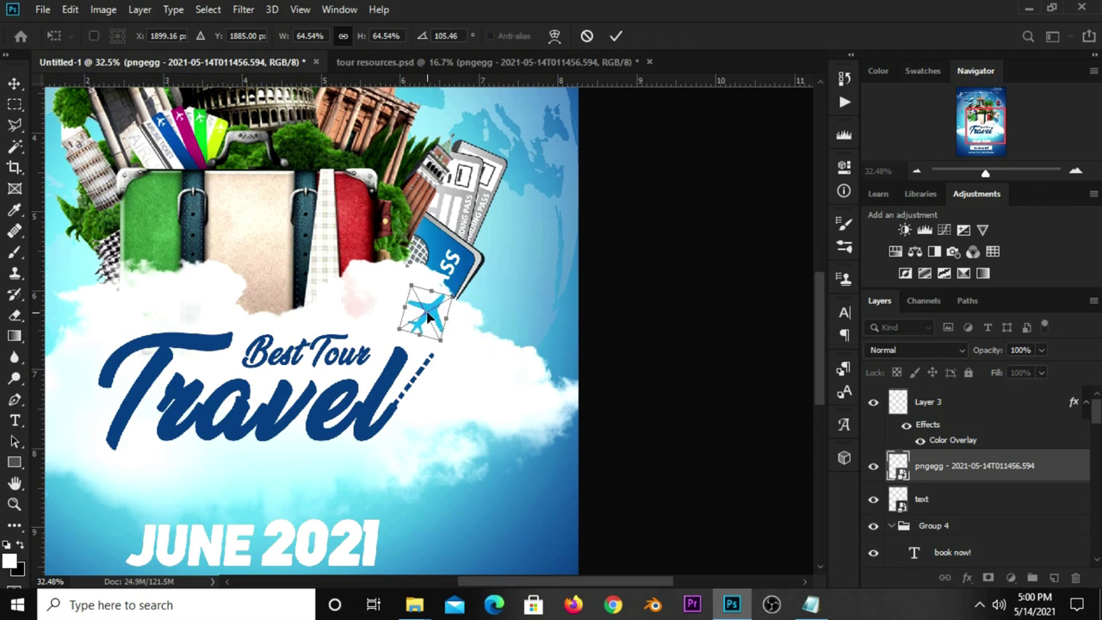
left_click_drag(428, 316, 459, 336)
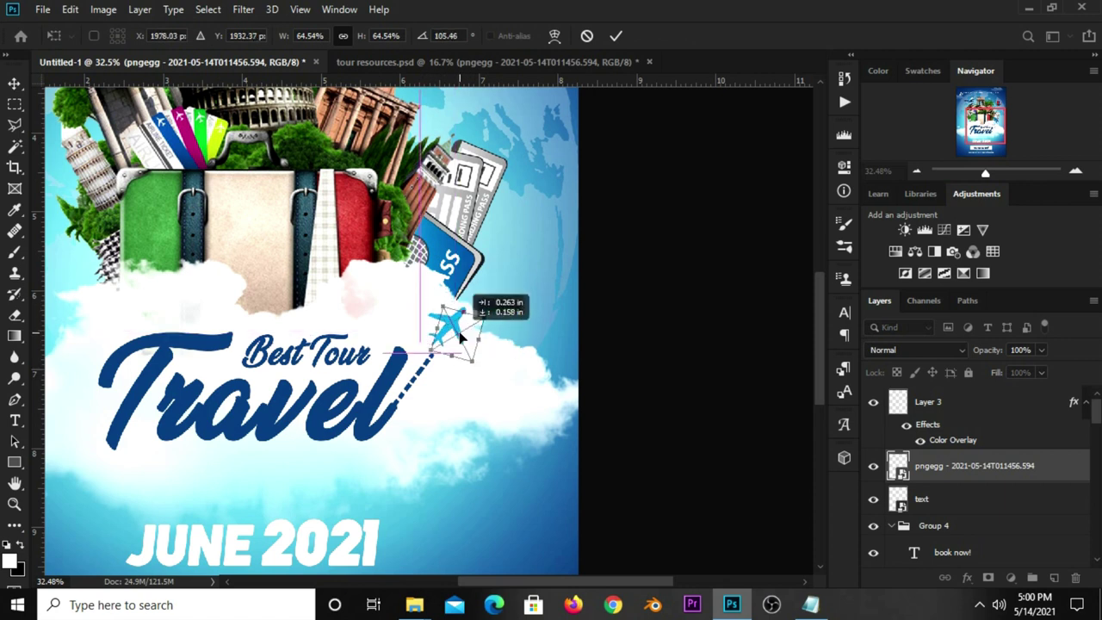
left_click(616, 35)
left_click(623, 366)
left_click(453, 340)
key("Up")
key("Up")
key("Up")
key("Up")
key("Up")
key("Up")
key("Right")
key("Right")
key("Right")
key("Right")
key("Right")
key("Right")
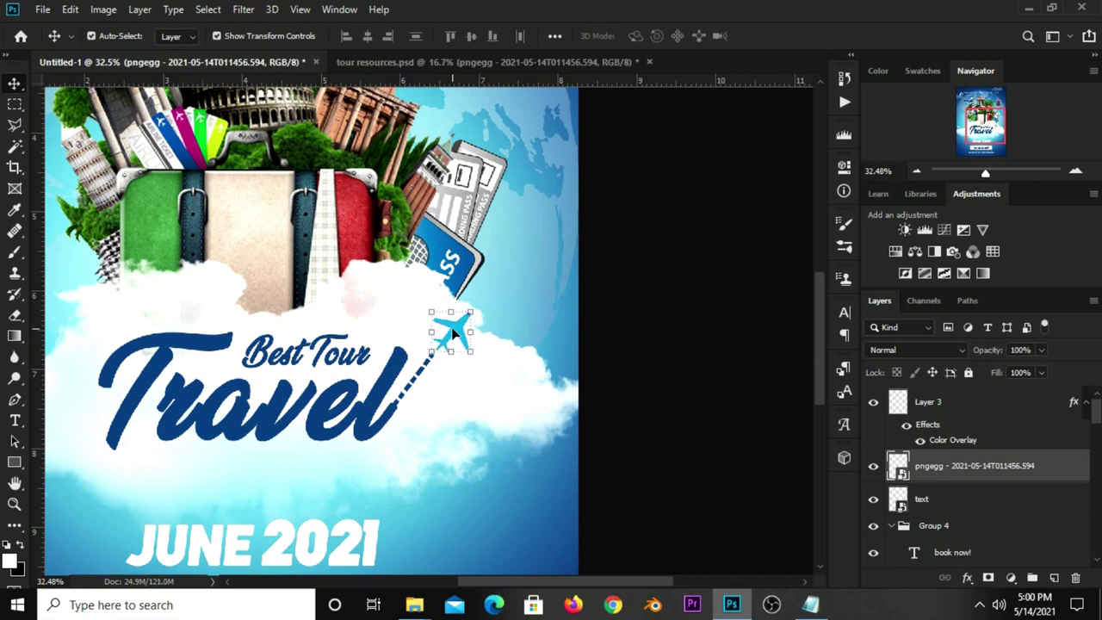
left_click(606, 367)
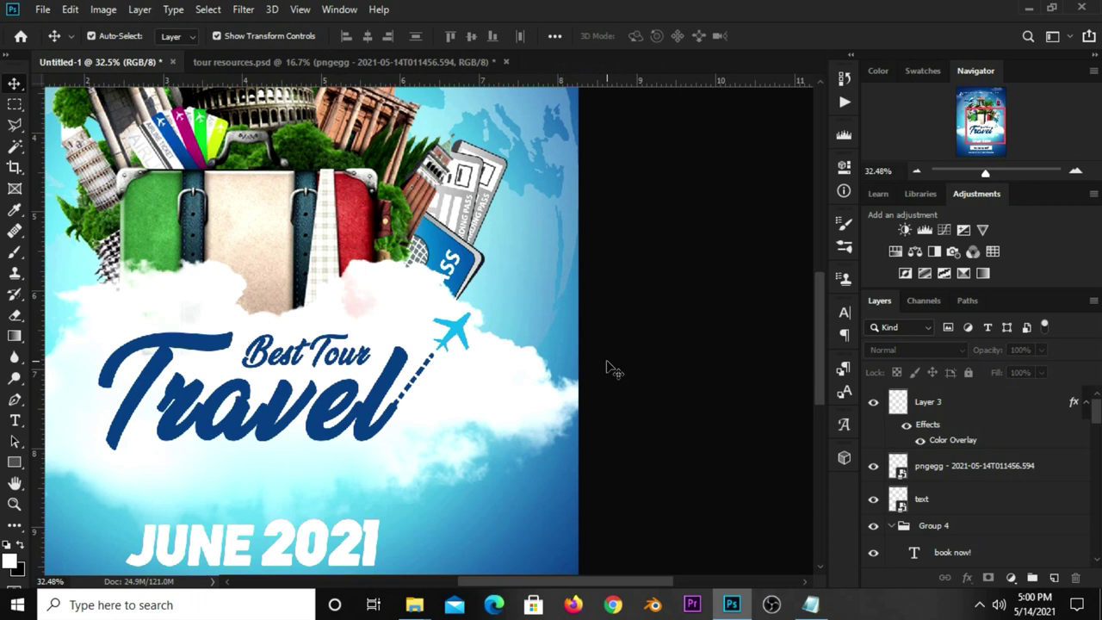
Zoom out and stamp all visible layers into a new merged Layer 4 (Ctrl+Alt+Shift+E)
key("ctrl+minus")
key("ctrl+minus")
key("ctrl+minus")
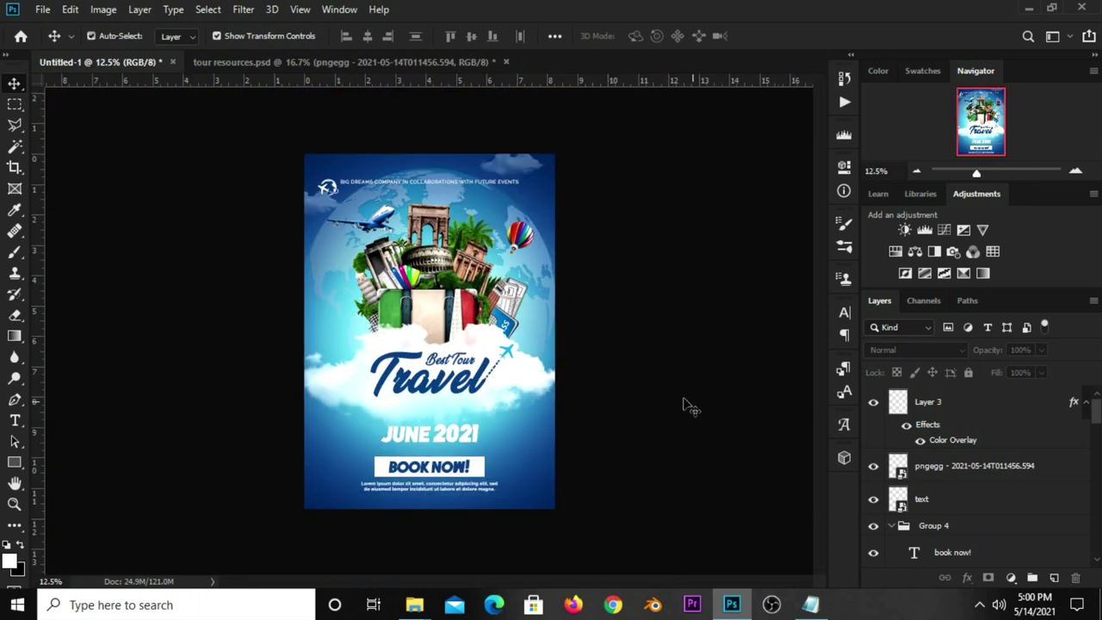
key("ctrl")
key("ctrl+shift+alt+e")
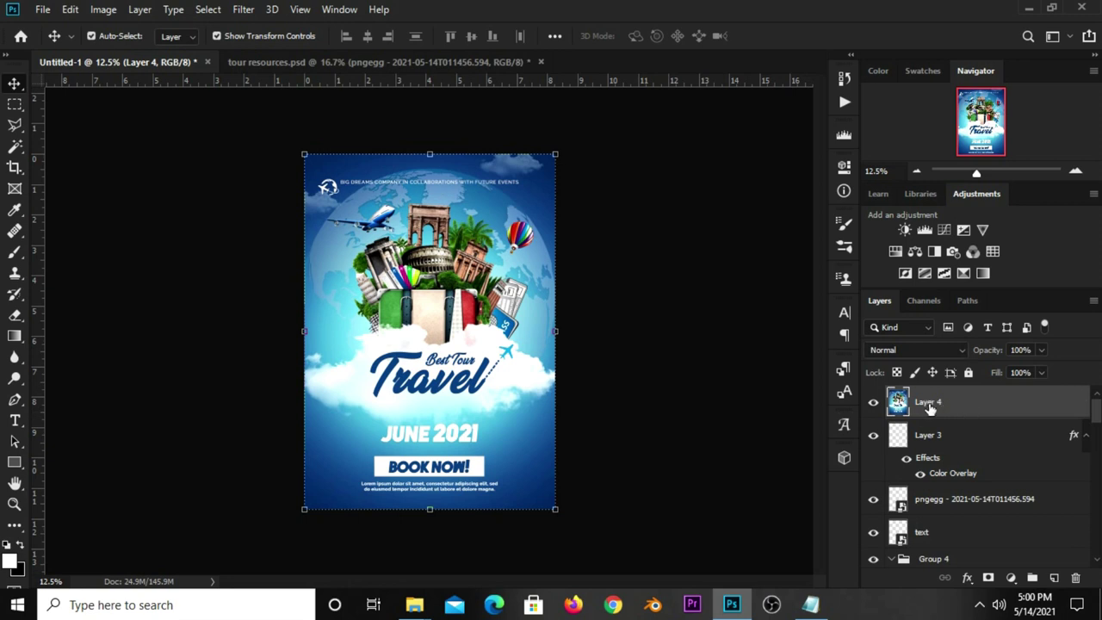
Open the Camera Raw Filter on Layer 4 and set Exposure -0.40 and Contrast +18
left_click(243, 9)
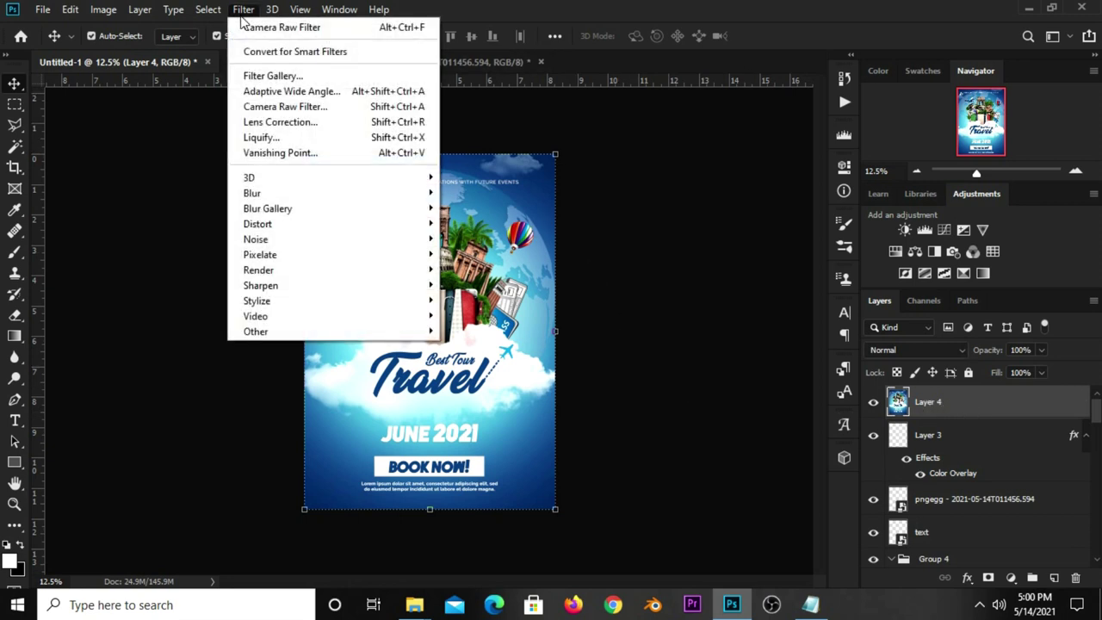
left_click(284, 107)
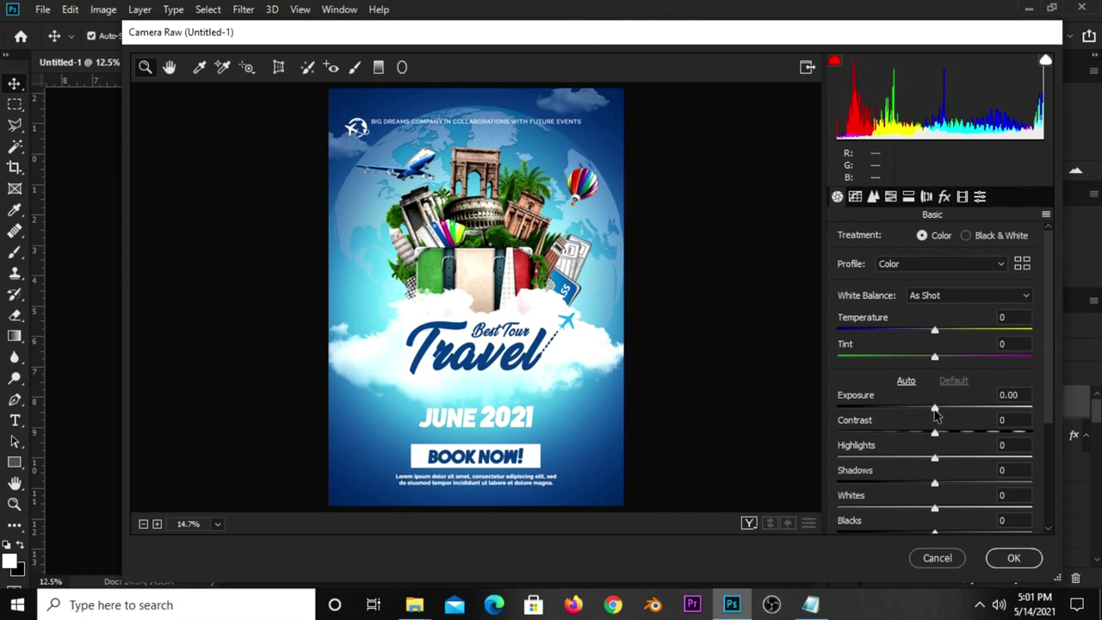
left_click(932, 411)
left_click(927, 409)
mouse_move(936, 435)
left_mouse_down()
mouse_move(952, 434)
mouse_move(937, 487)
left_mouse_up()
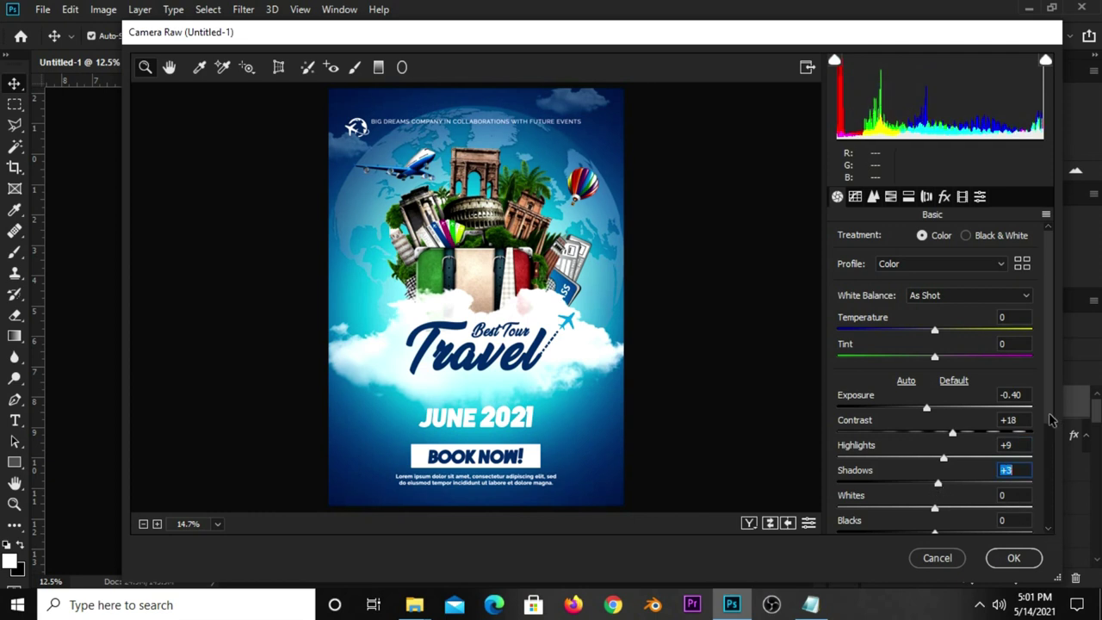
Set Whites +17 and Blacks -13, confirm Highlights +9 and Shadows +3, and apply
scroll(1050, 419, "down", 3)
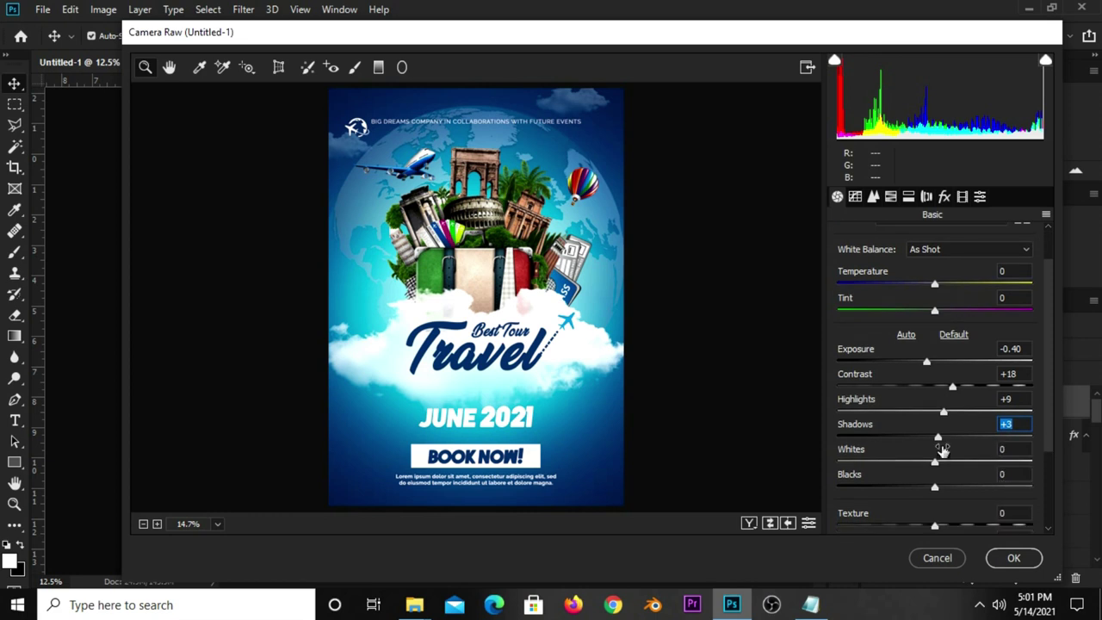
left_click_drag(935, 463, 952, 463)
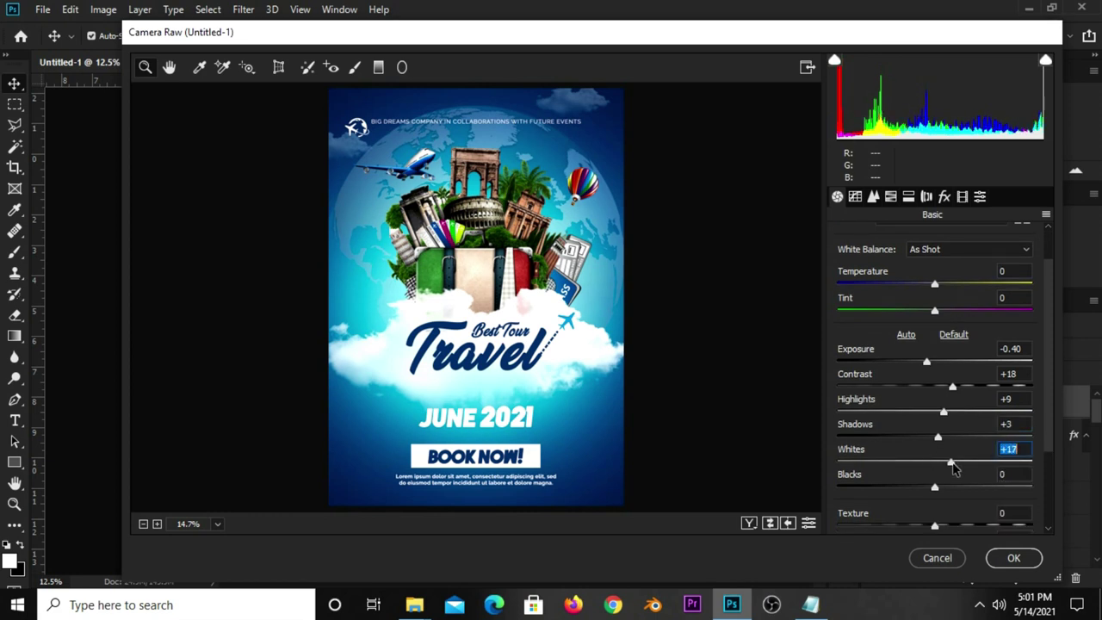
left_click_drag(935, 487, 924, 488)
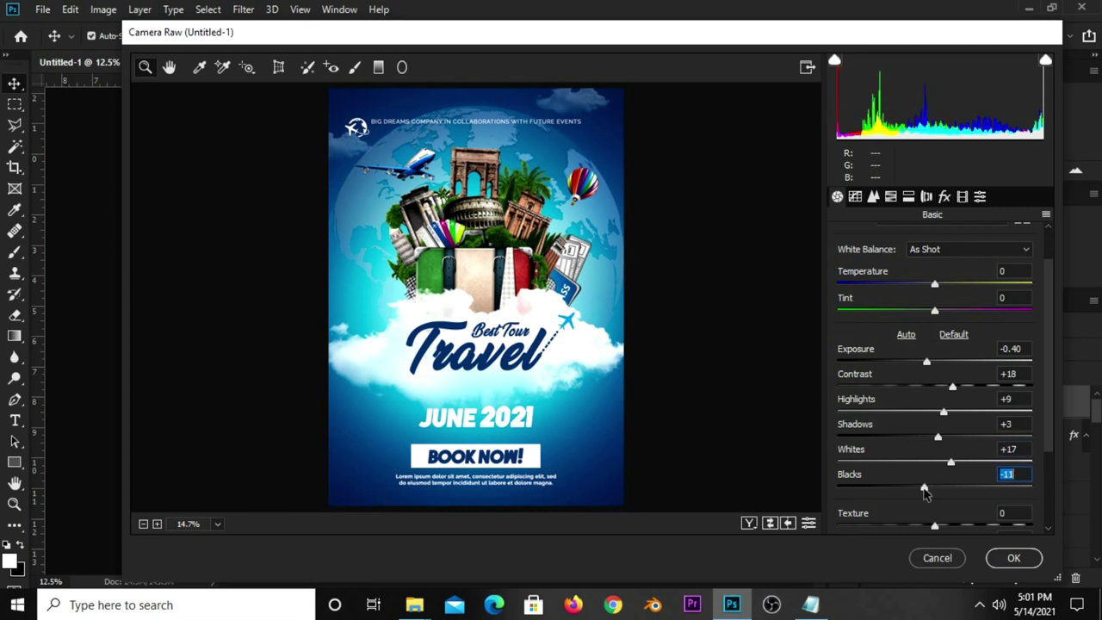
left_click_drag(924, 491, 922, 491)
left_click(1007, 448)
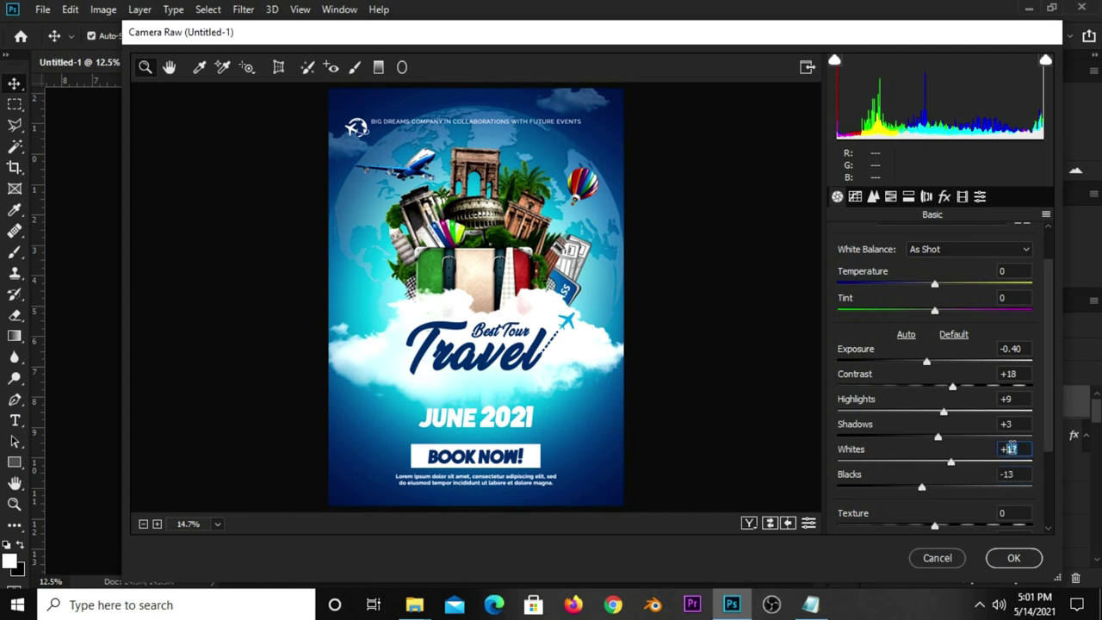
left_click(1001, 424)
left_click(1014, 398)
left_click(1003, 374)
left_click(1016, 349)
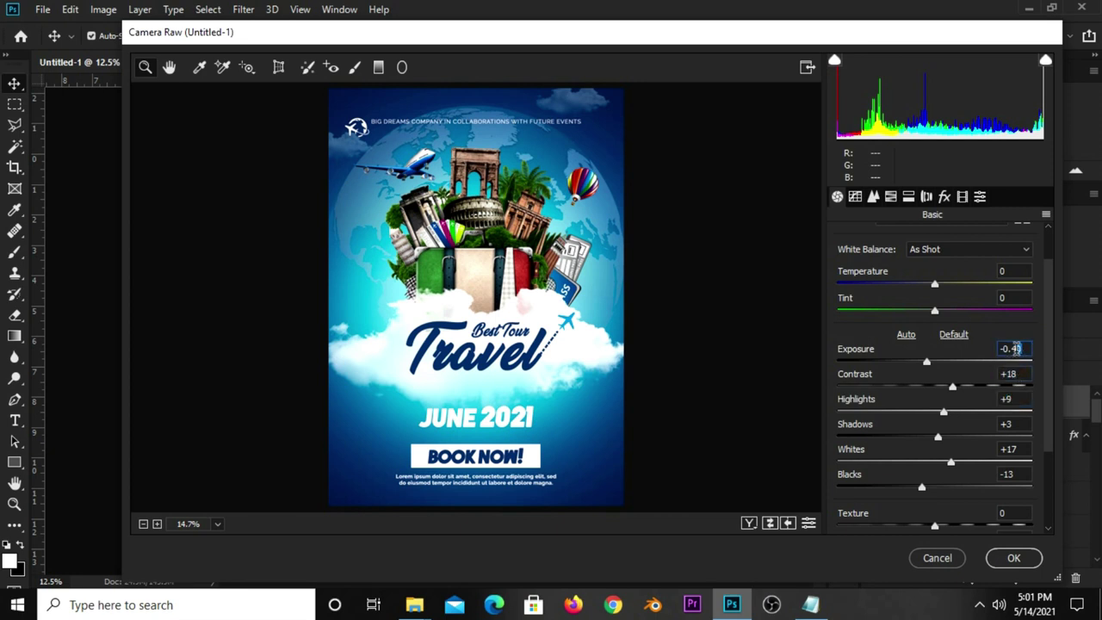
left_click(1013, 558)
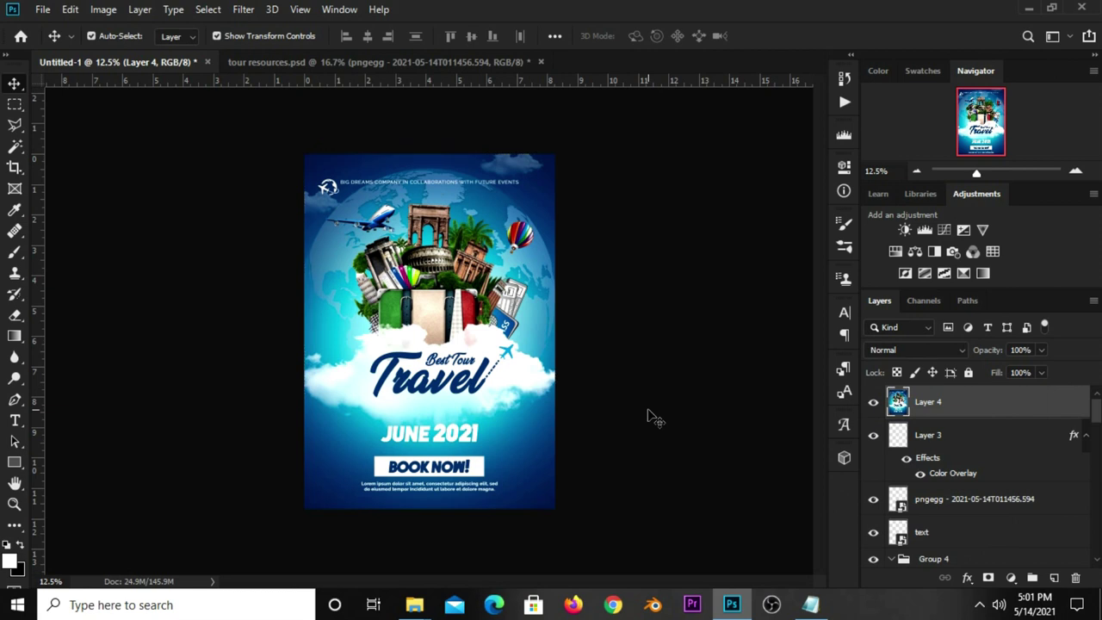
left_click(654, 419)
left_click(873, 402)
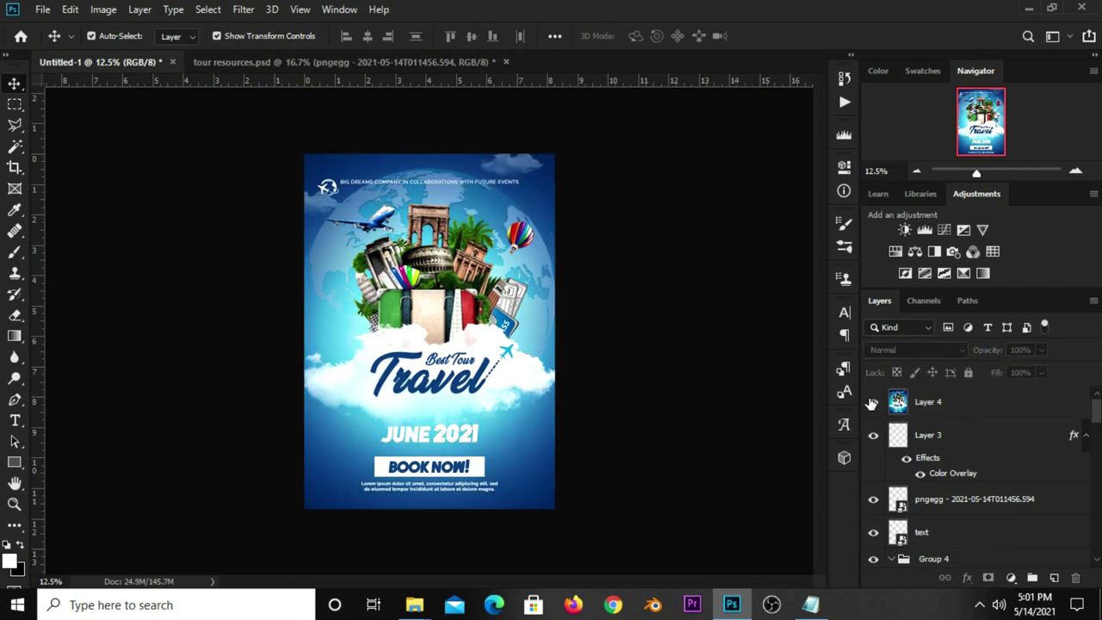
left_click(873, 402)
key("ctrl+plus")
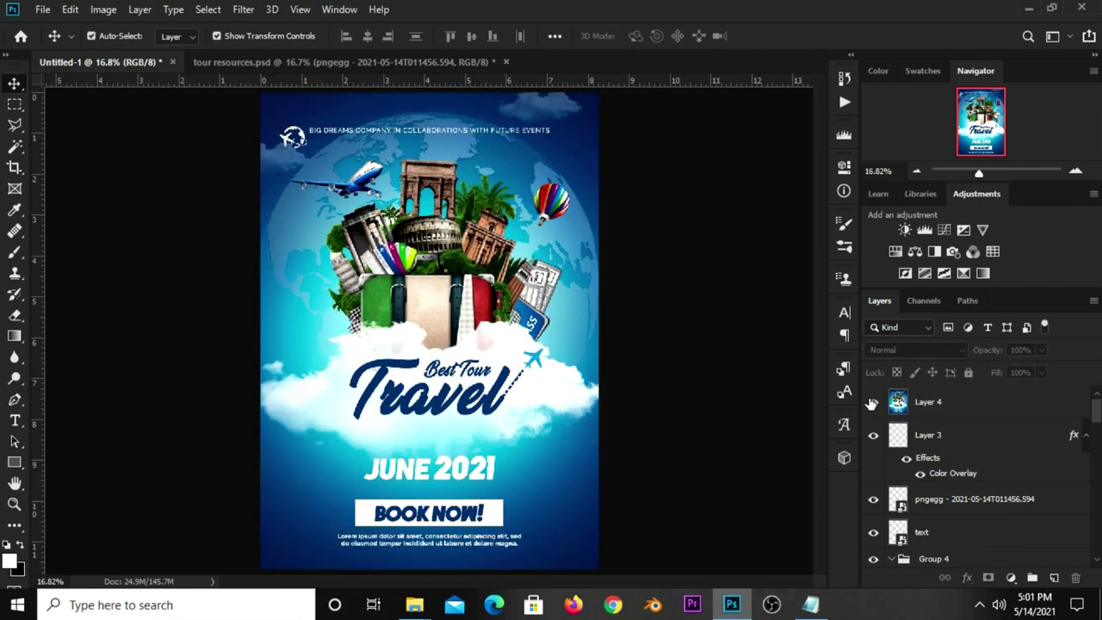
left_click(872, 402)
left_click(873, 402)
key("ctrl+plus")
key("ctrl+minus")
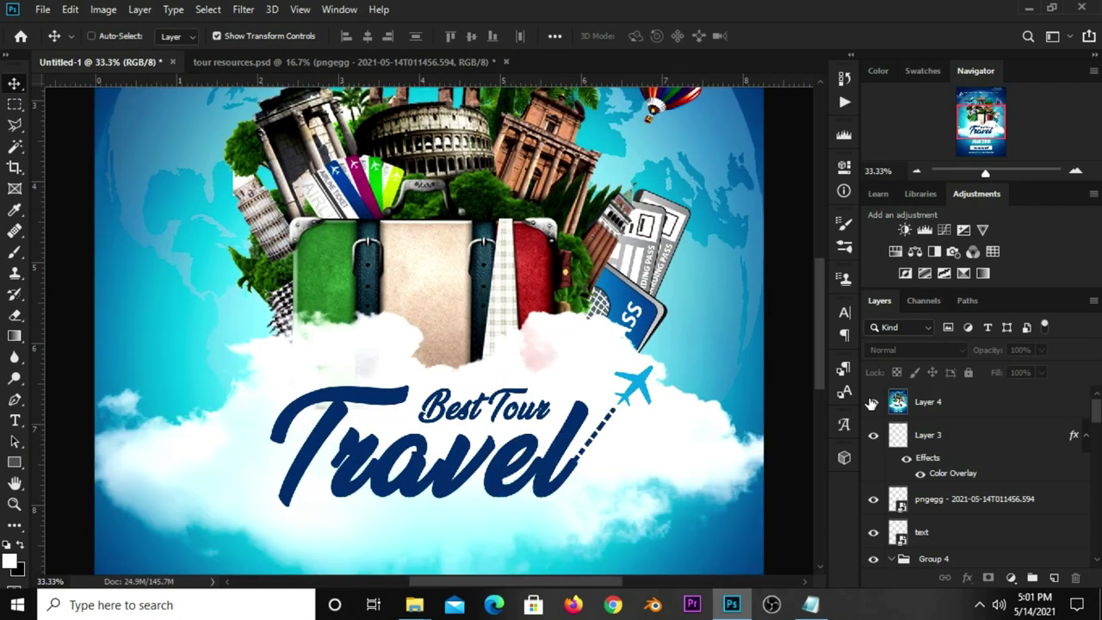
key("ctrl+plus")
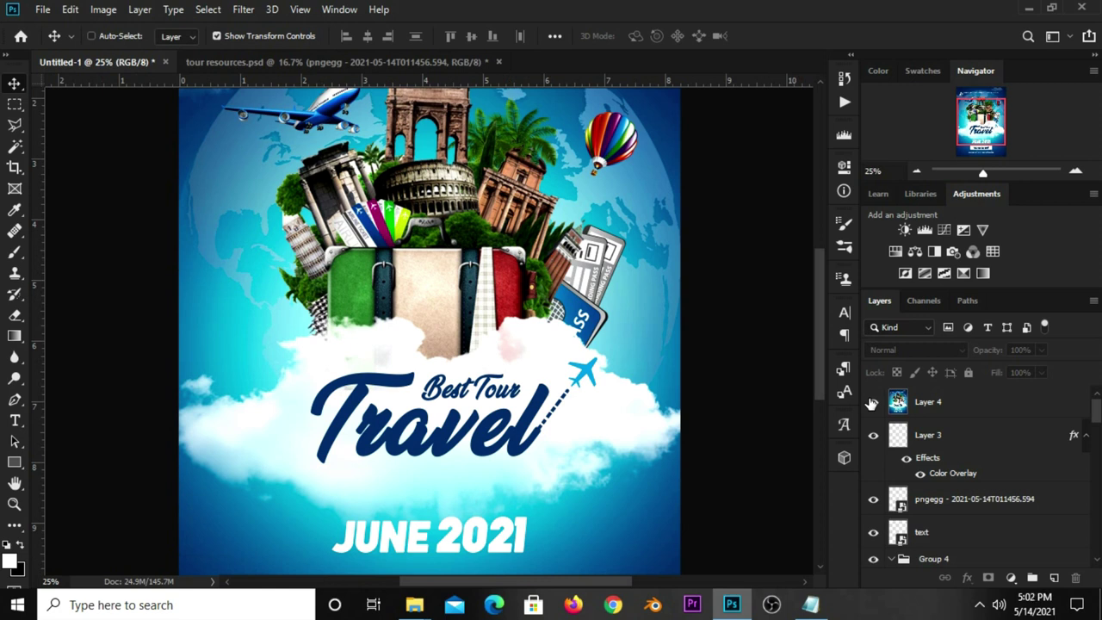
key("ctrl+minus")
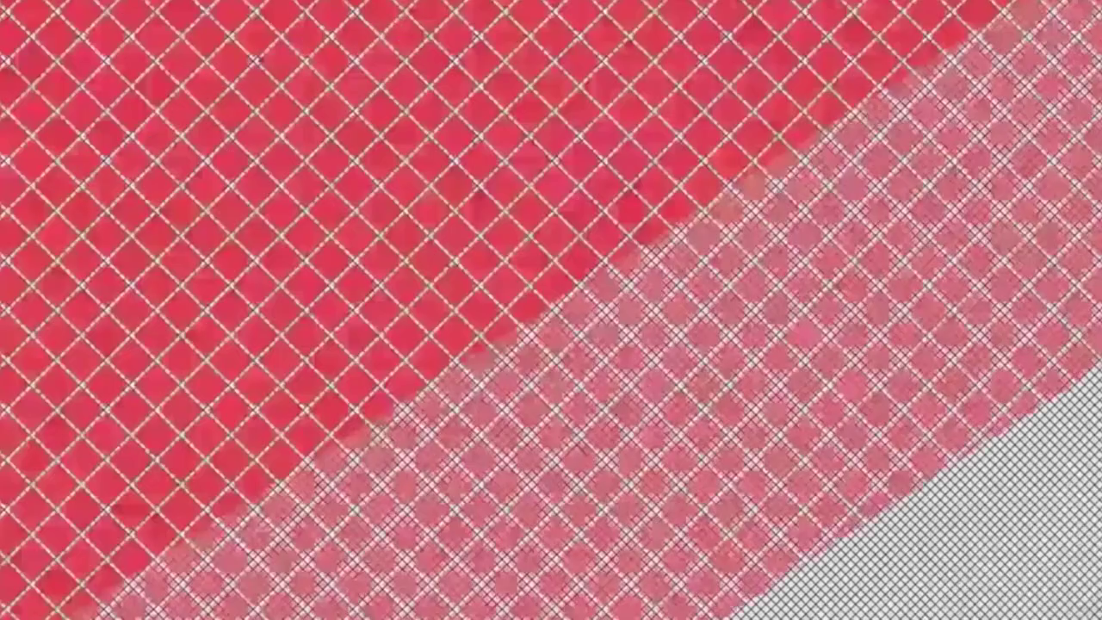